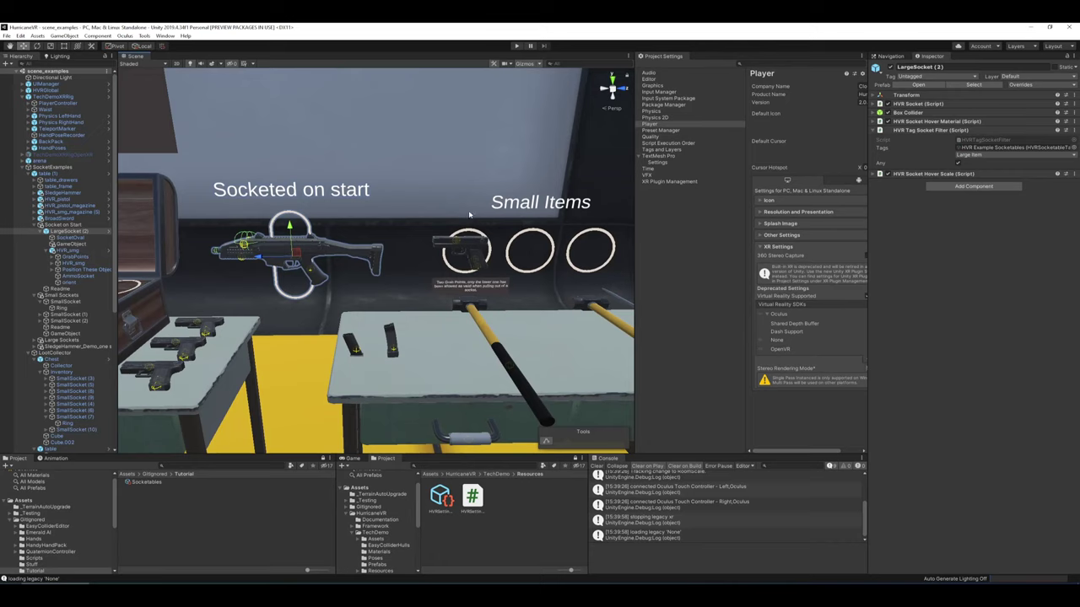
{"action": "mouse_move", "coordinate": [472, 203]}
{"action": "right_mouse_down"}
{"action": "mouse_move", "coordinate": [416, 218]}
{"action": "mouse_move", "coordinate": [471, 218]}
{"action": "right_mouse_up"}
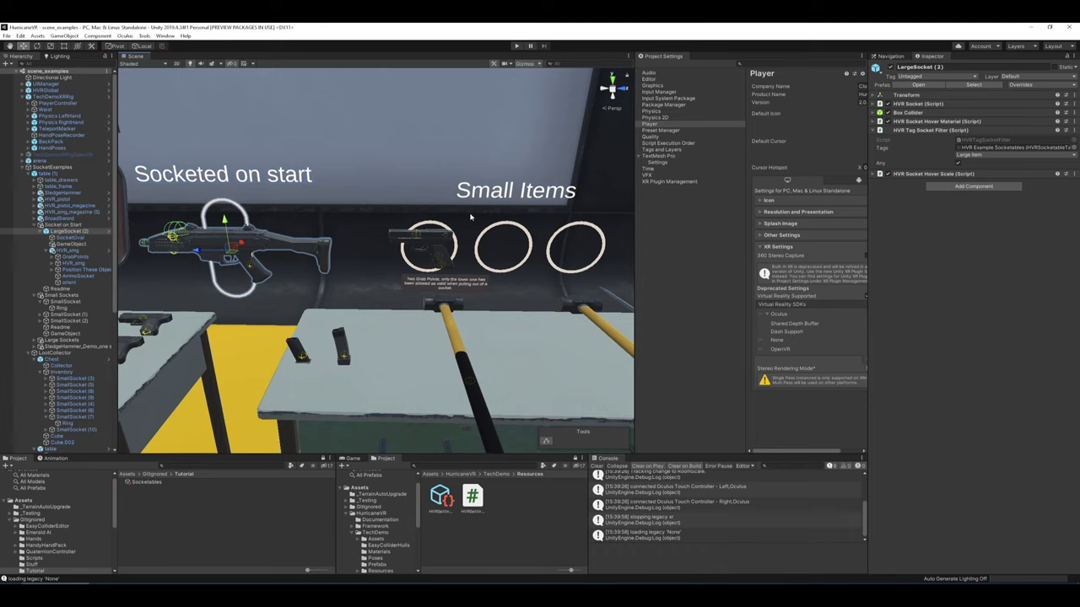
{"action": "right_click_drag", "start_coordinate": [427, 203], "coordinate": [401, 187]}
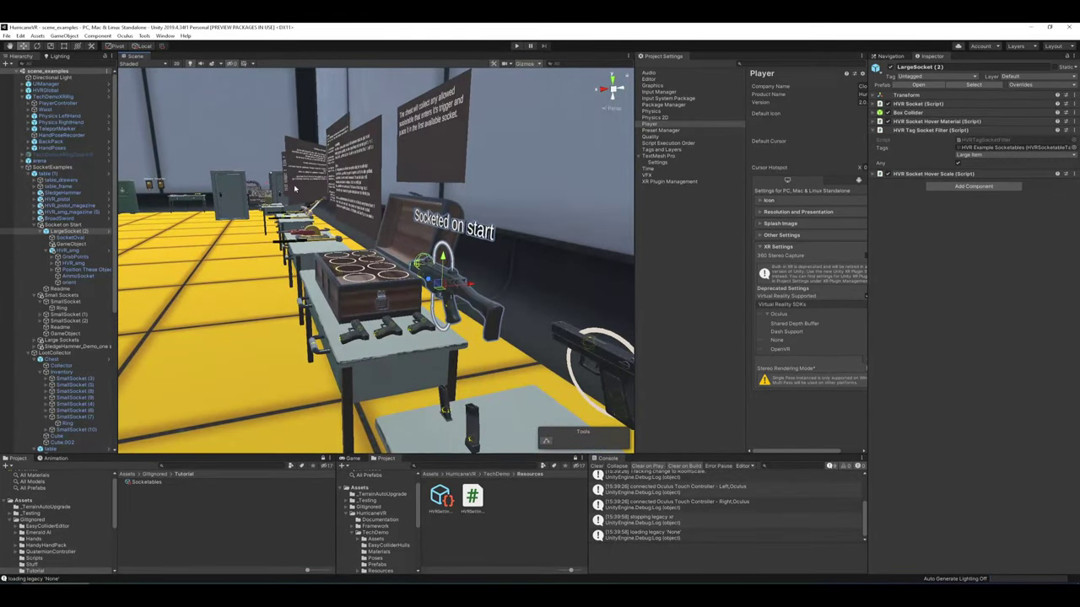
{"action": "right_click_drag", "start_coordinate": [295, 189], "coordinate": [443, 231]}
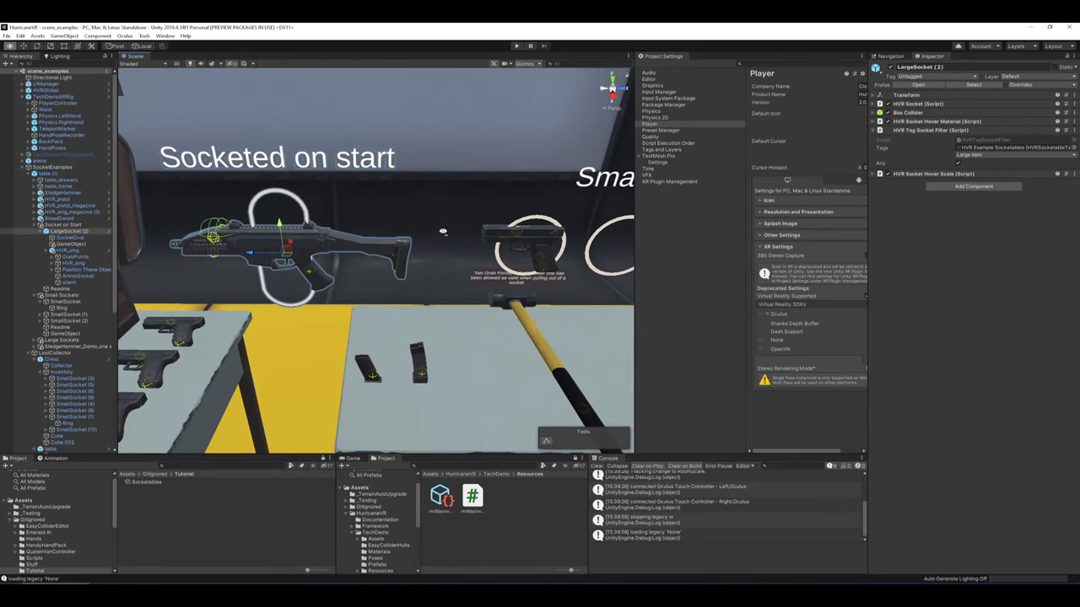
{"action": "right_click_drag", "start_coordinate": [443, 232], "coordinate": [443, 236]}
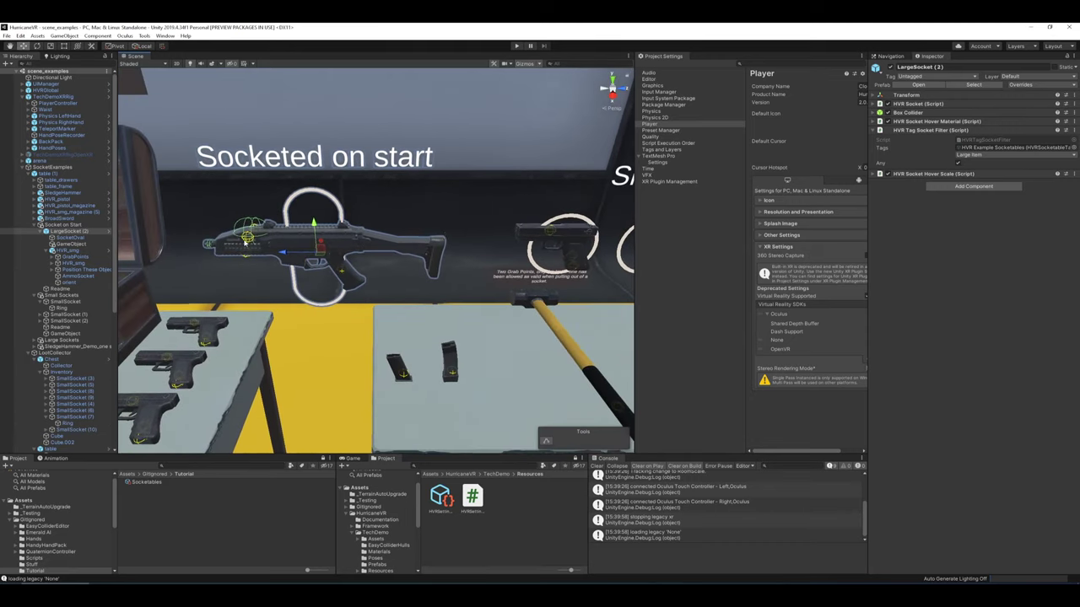
- Inspect the Box Collider of LargeSocket (2) around the gun that is socketed on start
{"action": "left_click", "coordinate": [85, 250]}
{"action": "left_click", "coordinate": [79, 231]}
{"action": "right_click_drag", "start_coordinate": [450, 183], "coordinate": [454, 182]}
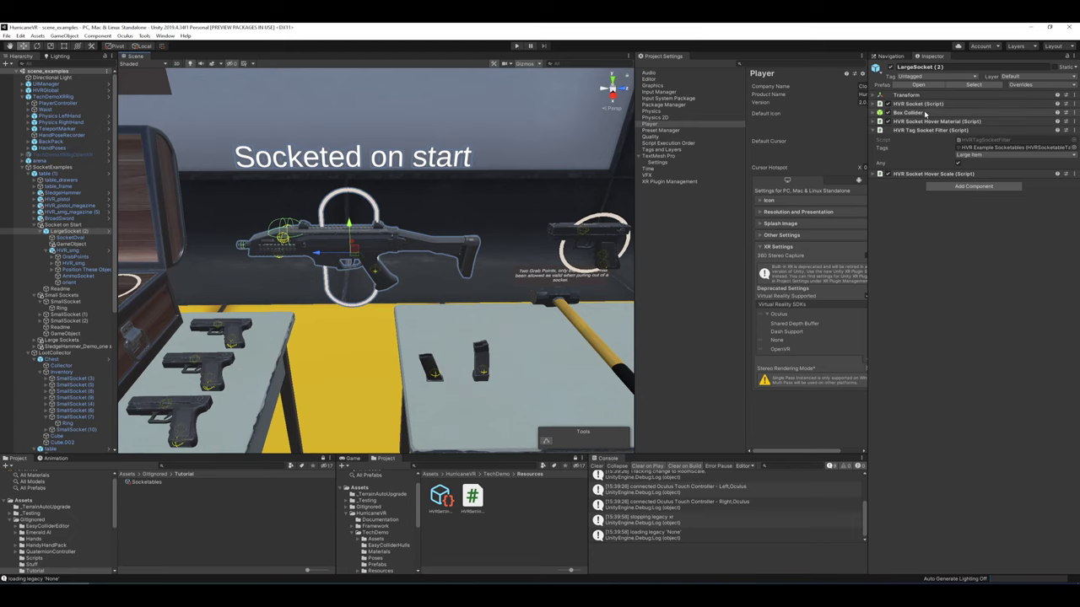
{"action": "left_click", "coordinate": [924, 112]}
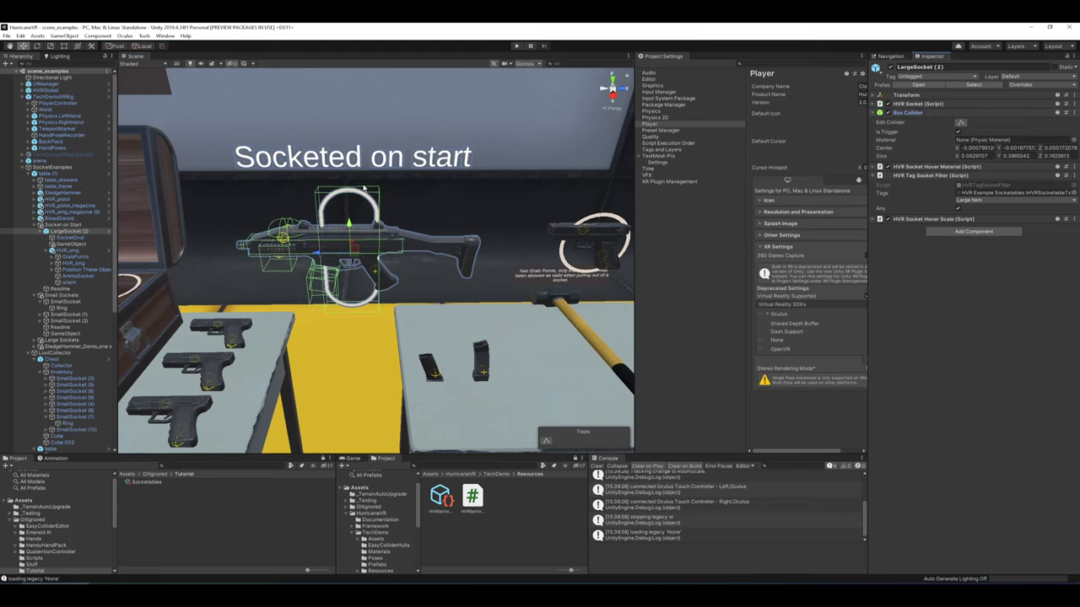
{"action": "scroll", "coordinate": [425, 278], "scroll_direction": "up", "scroll_amount": 3}
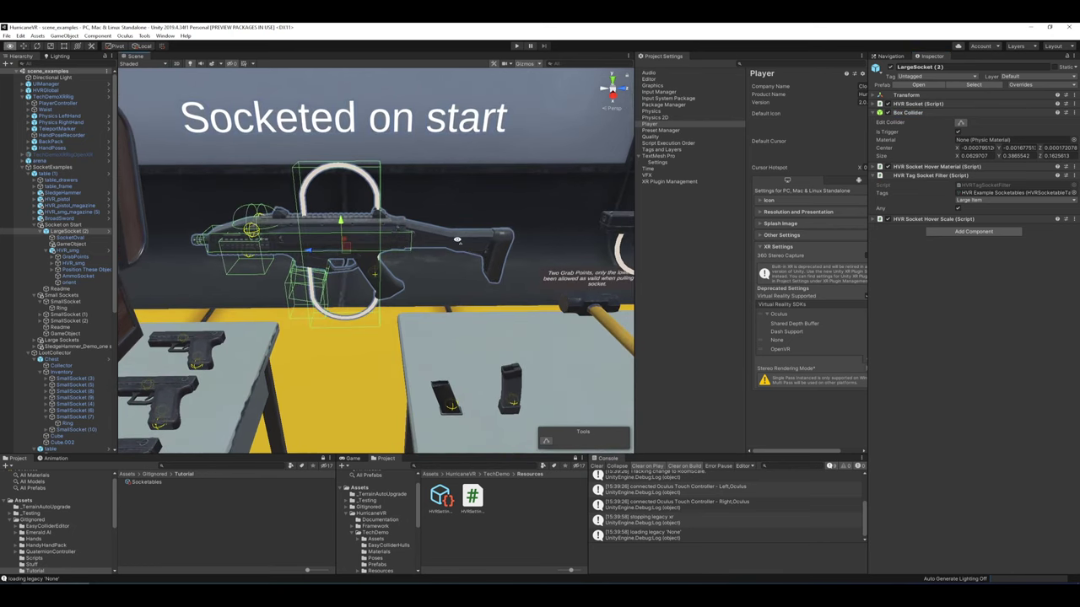
{"action": "mouse_move", "coordinate": [458, 240]}
{"action": "right_mouse_down"}
{"action": "mouse_move", "coordinate": [441, 247]}
{"action": "mouse_move", "coordinate": [453, 247]}
{"action": "right_mouse_up"}
{"action": "left_click", "coordinate": [880, 112]}
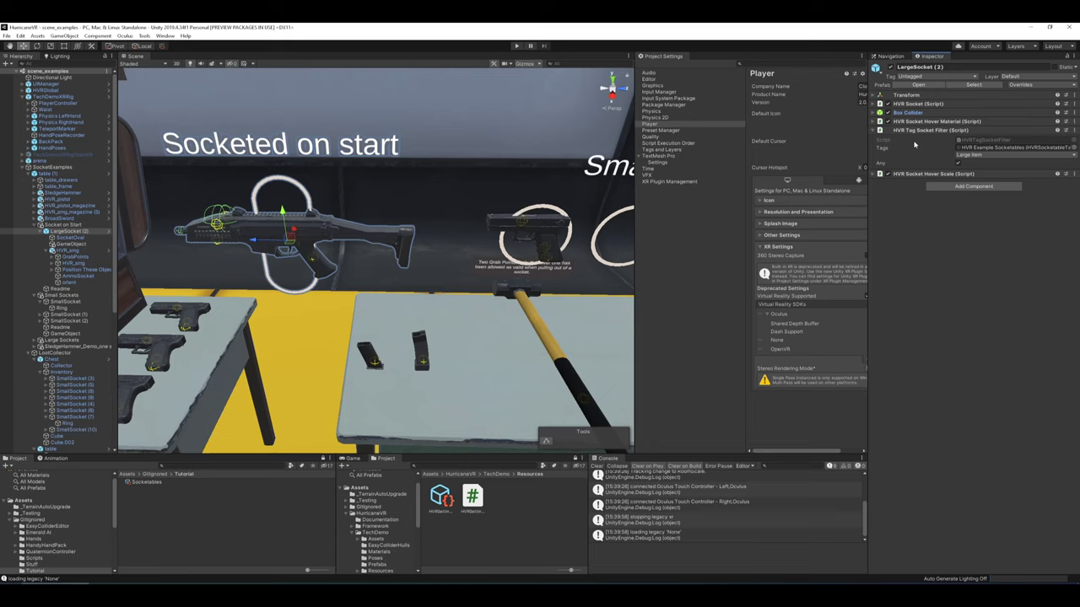
- Examine the HVR Socket Hover Material and HVR Socket Hover Scale settings of LargeSocket (2) along with its ring in the scene
{"action": "left_click", "coordinate": [880, 131]}
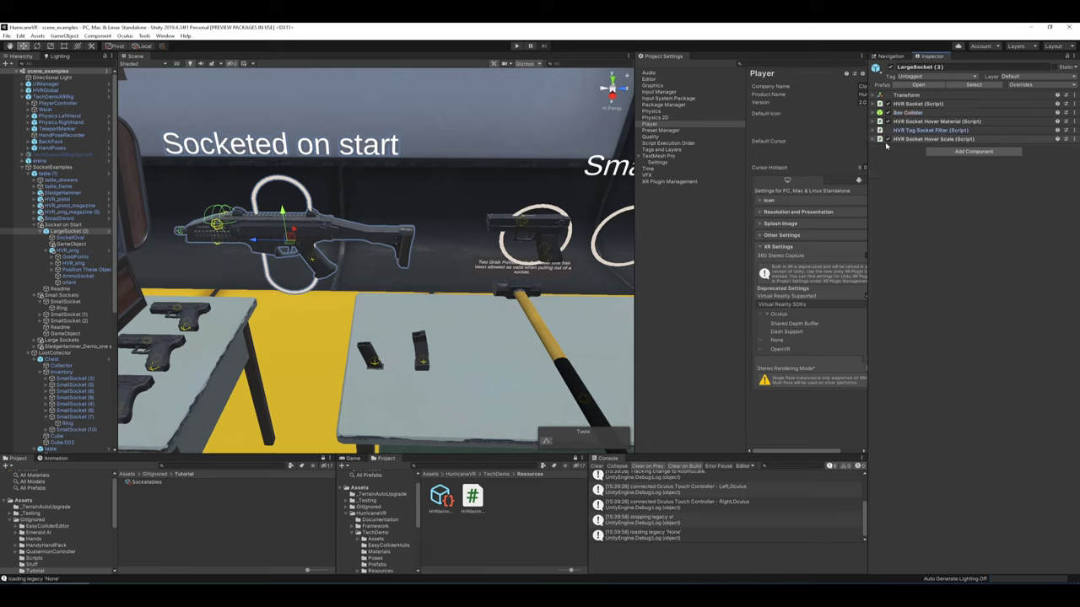
{"action": "left_click", "coordinate": [877, 140]}
{"action": "left_click", "coordinate": [877, 122]}
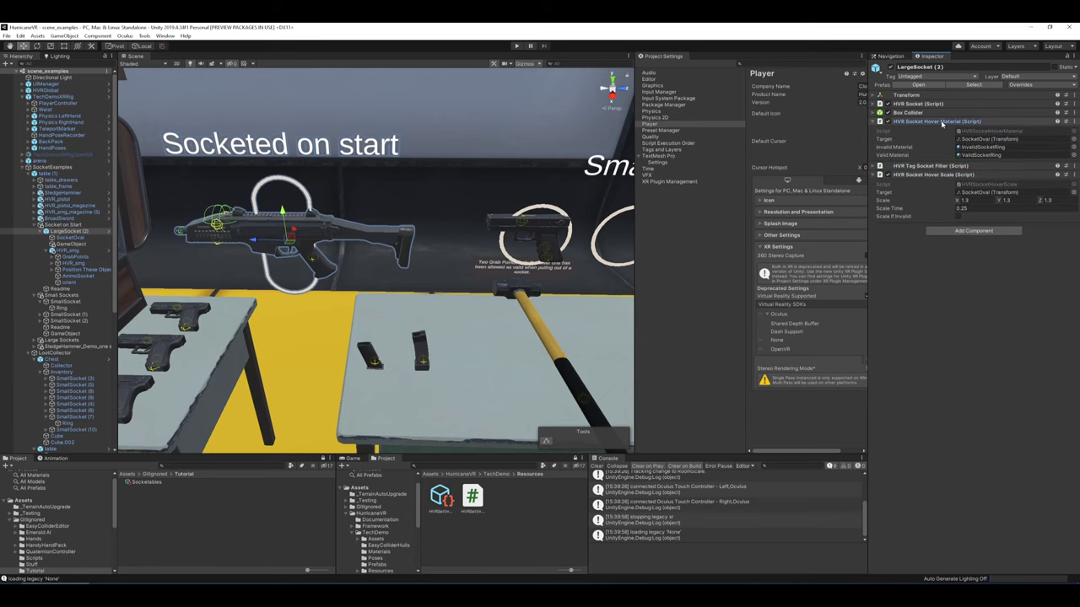
{"action": "key", "text": "w"}
{"action": "right_click_drag", "start_coordinate": [422, 187], "coordinate": [408, 169]}
{"action": "key", "text": "s"}
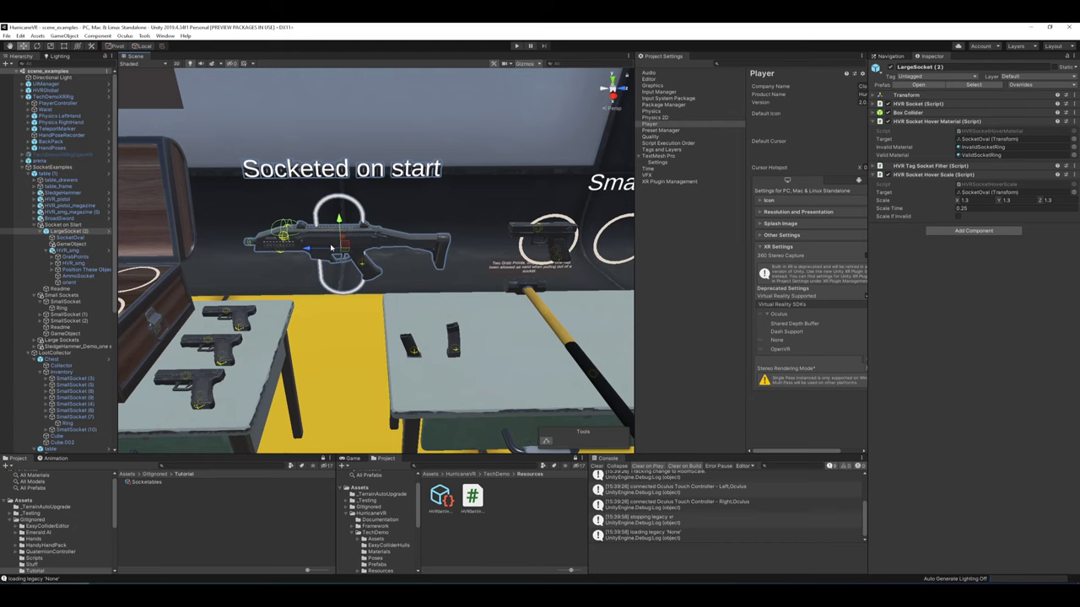
{"action": "right_click_drag", "start_coordinate": [440, 193], "coordinate": [470, 163]}
{"action": "key", "text": "w"}
{"action": "key", "text": "s"}
{"action": "key", "text": "w"}
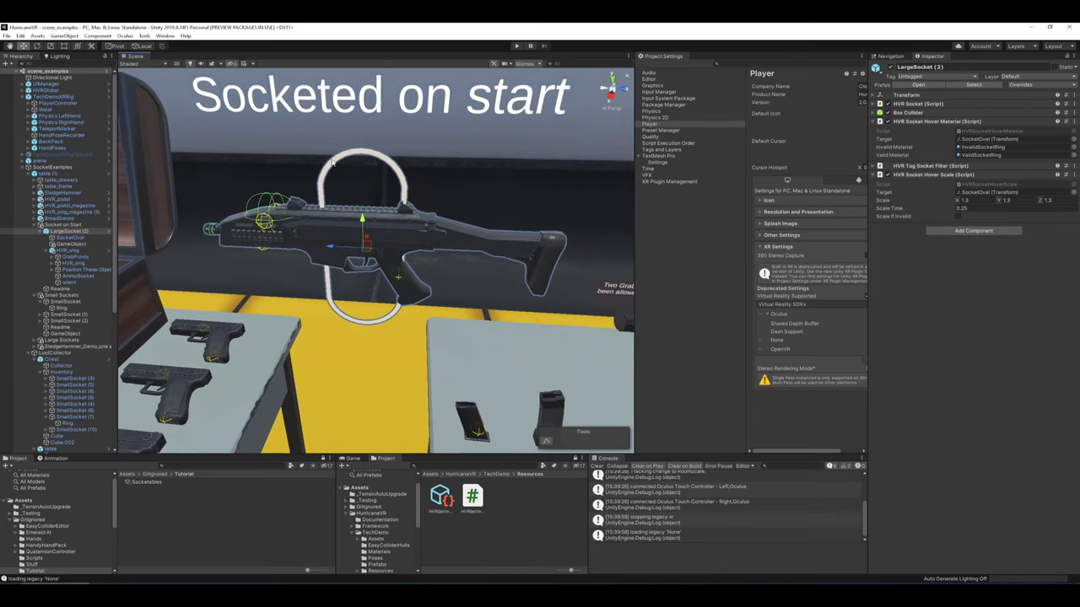
{"action": "key", "text": "s"}
{"action": "right_click_drag", "start_coordinate": [376, 161], "coordinate": [382, 168]}
{"action": "key", "text": "w"}
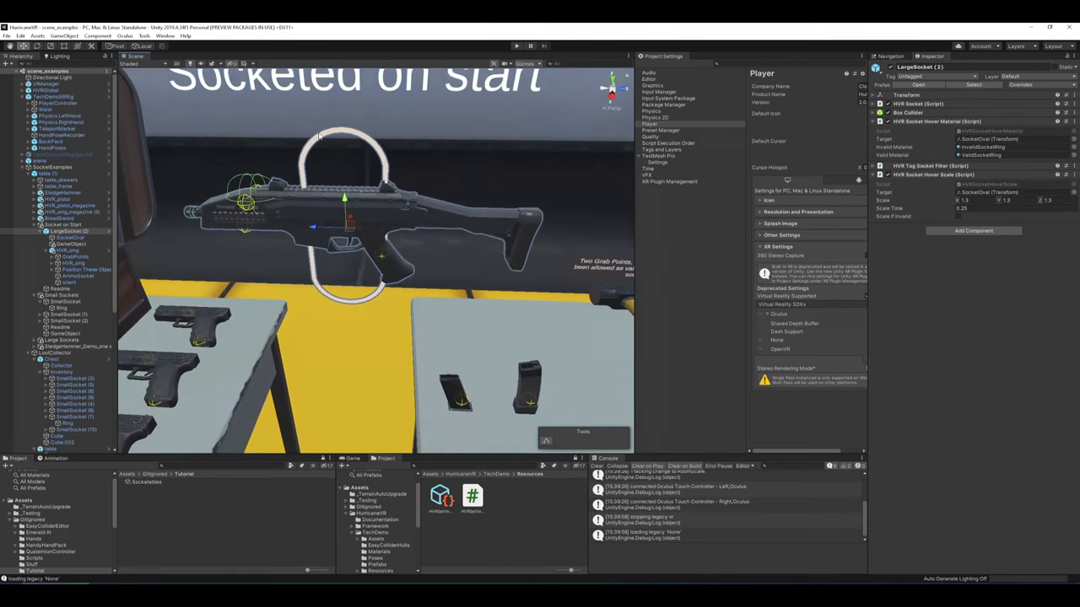
{"action": "key", "text": "s"}
{"action": "right_click_drag", "start_coordinate": [436, 147], "coordinate": [439, 150]}
{"action": "key", "text": "w"}
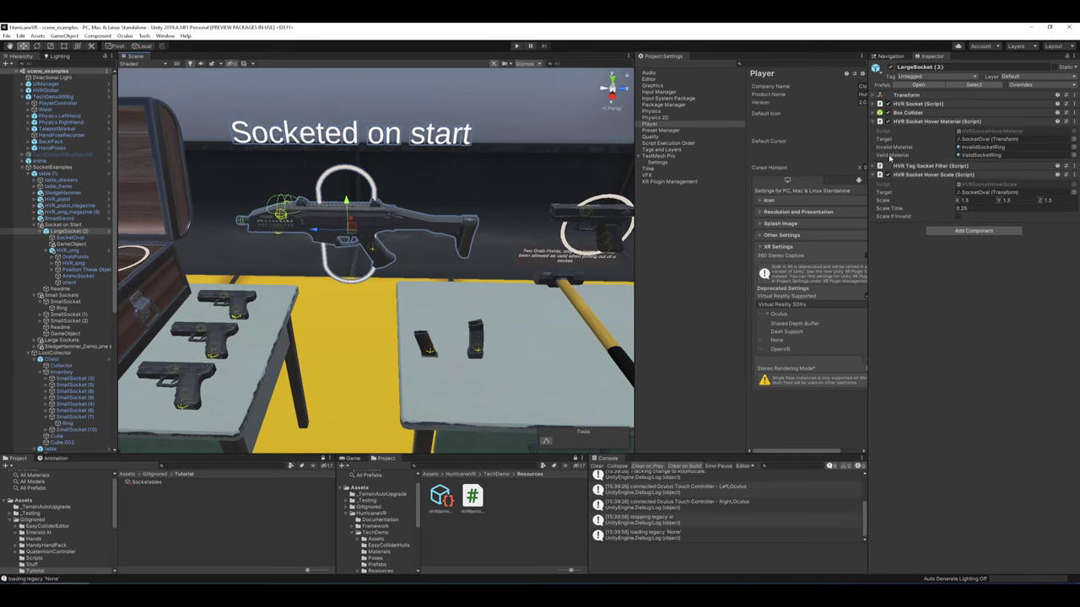
{"action": "right_click_drag", "start_coordinate": [466, 202], "coordinate": [454, 181]}
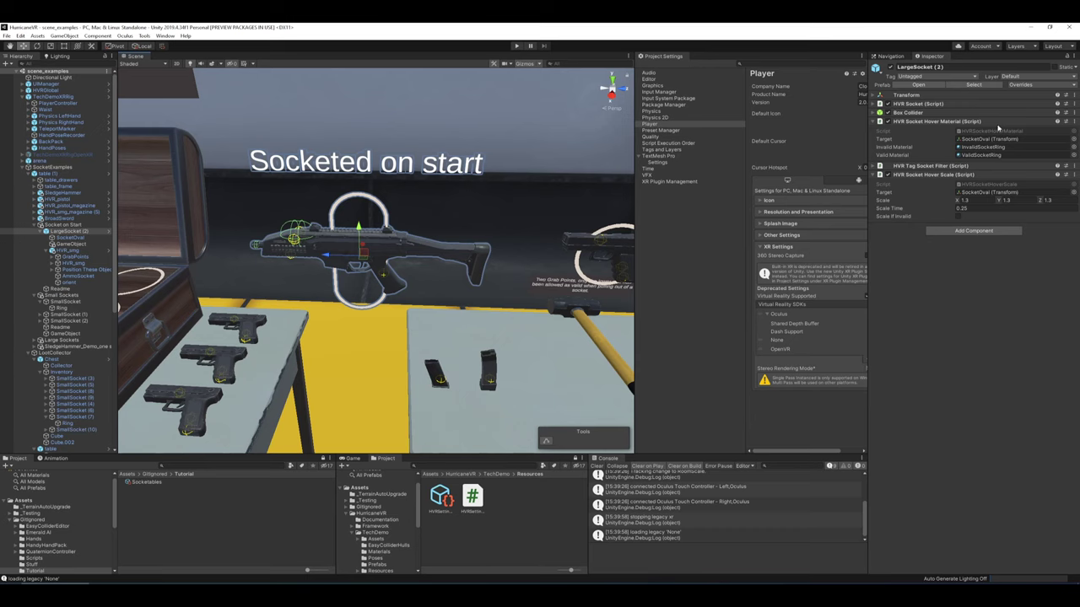
{"action": "left_click", "coordinate": [877, 122]}
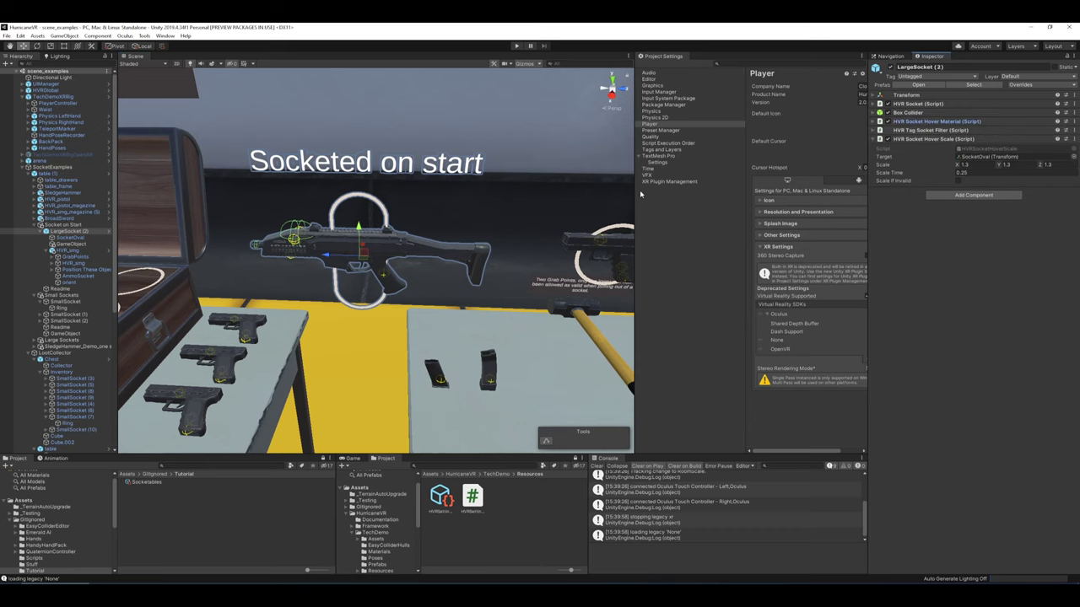
- Check the HVR Socket component of LargeSocket (2), keeping only the hover scale settings expanded
{"action": "right_click_drag", "start_coordinate": [492, 208], "coordinate": [499, 207]}
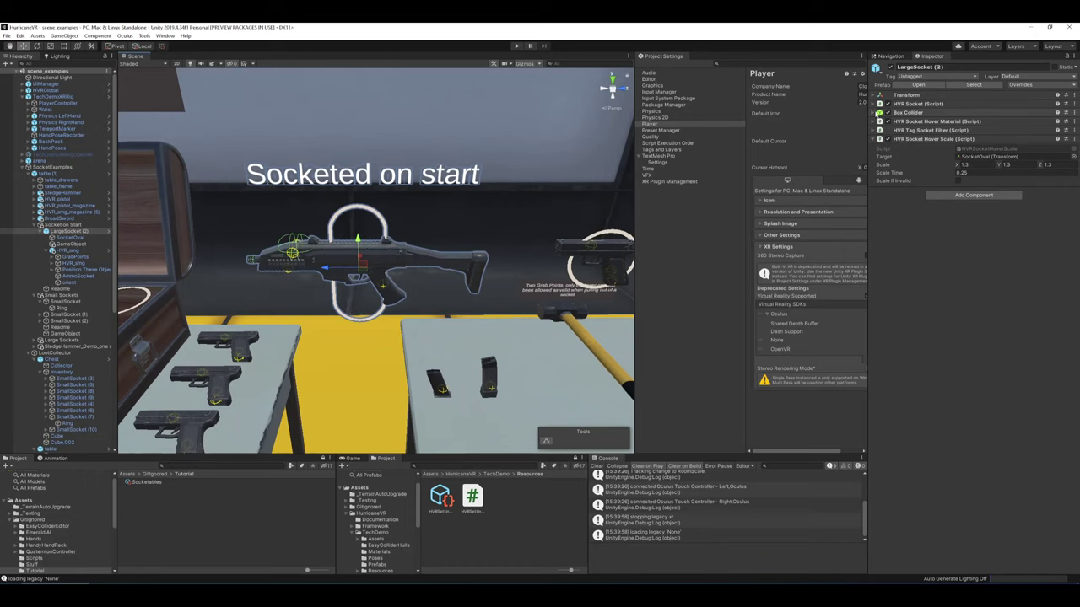
{"action": "left_click", "coordinate": [877, 104]}
{"action": "left_click", "coordinate": [877, 104]}
{"action": "left_click", "coordinate": [878, 121]}
{"action": "left_click", "coordinate": [878, 121]}
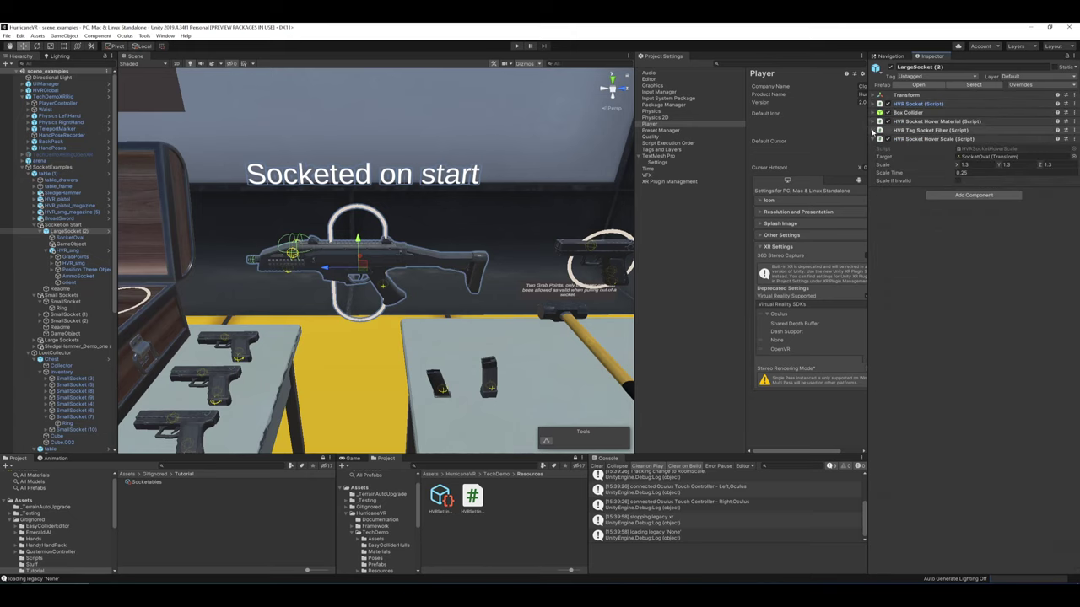
- Examine the Tags and Any settings of the HVR Tag Socket Filter on LargeSocket (2)
{"action": "left_click", "coordinate": [875, 130]}
{"action": "right_click_drag", "start_coordinate": [538, 172], "coordinate": [531, 191]}
{"action": "key", "text": "w"}
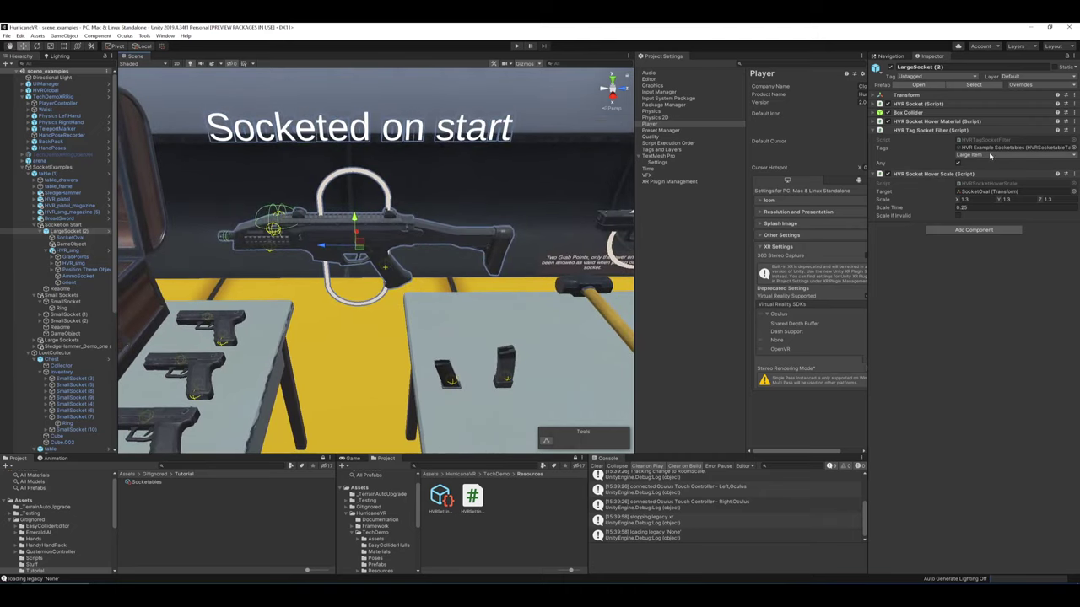
{"action": "right_click_drag", "start_coordinate": [538, 174], "coordinate": [535, 168]}
{"action": "key", "text": "w"}
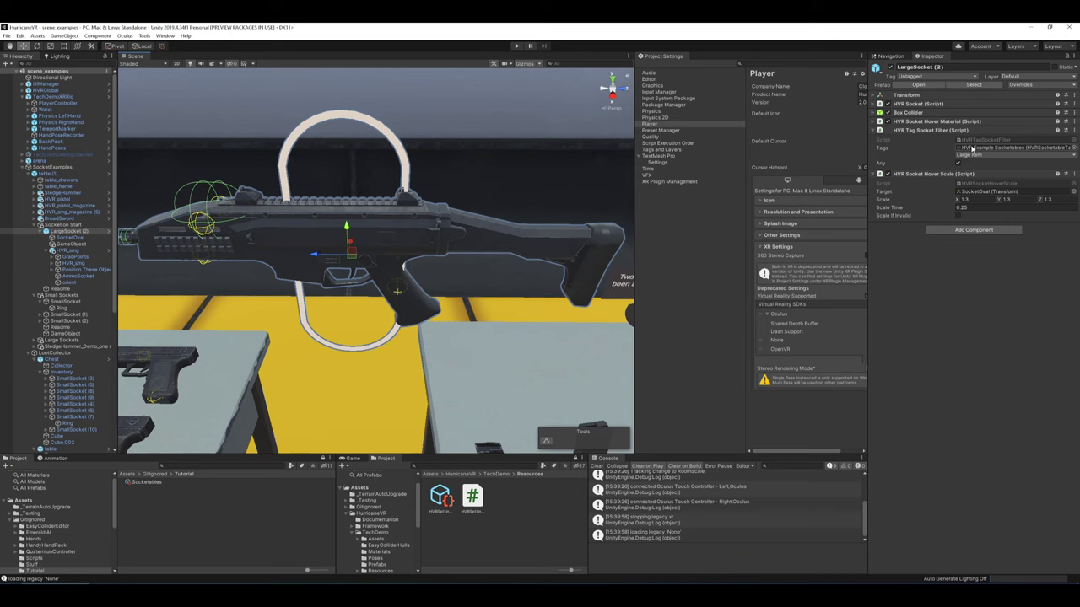
{"action": "scroll", "coordinate": [503, 174], "scroll_direction": "down", "scroll_amount": 5}
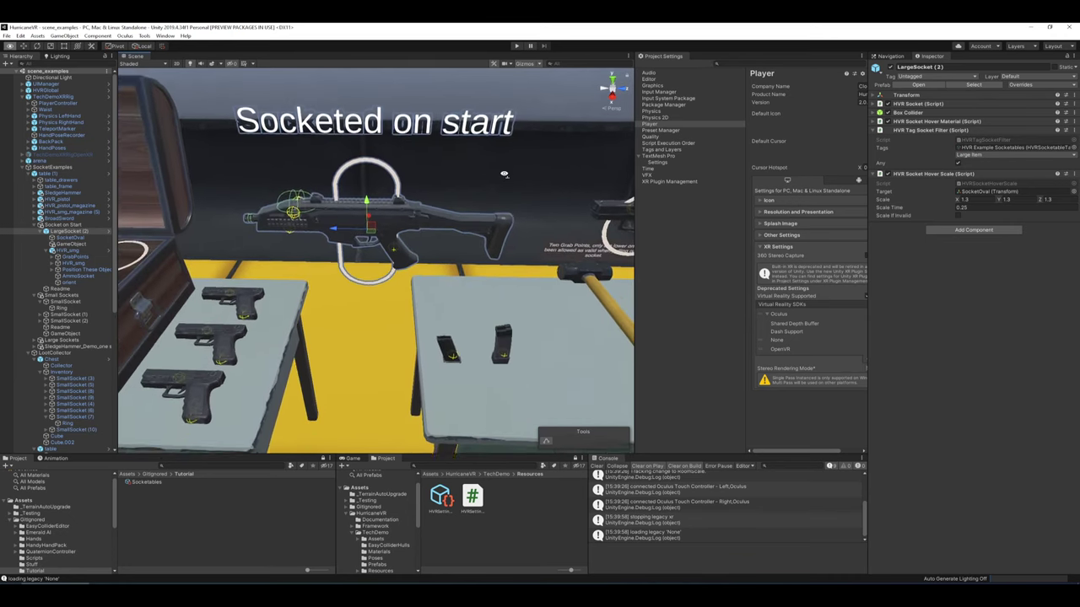
{"action": "right_click_drag", "start_coordinate": [504, 173], "coordinate": [506, 174]}
{"action": "key", "text": "w"}
{"action": "key", "text": "s"}
{"action": "scroll", "coordinate": [506, 174], "scroll_direction": "up", "scroll_amount": 3}
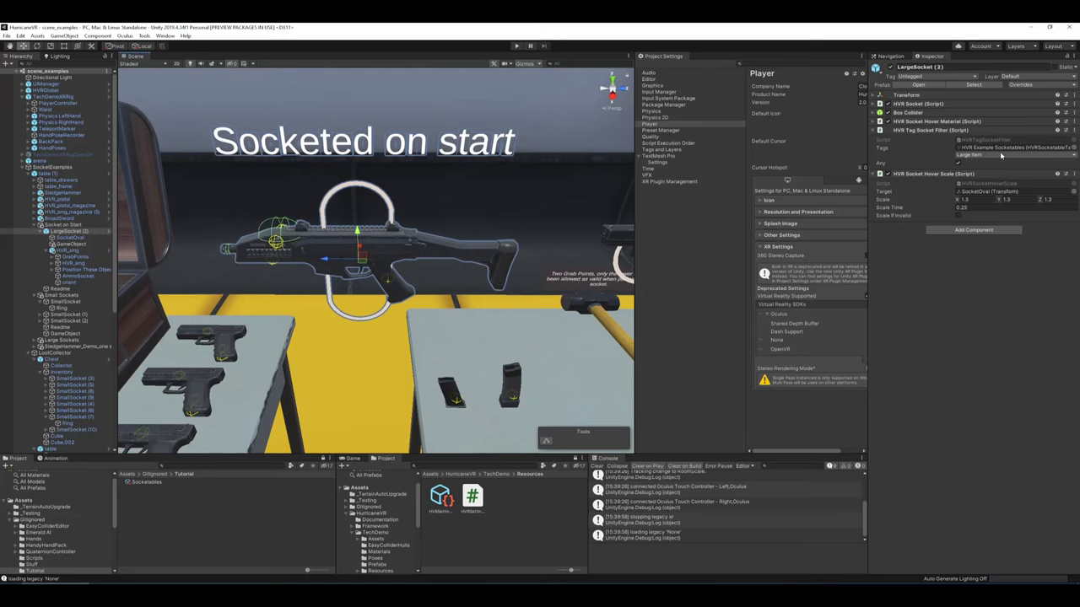
- Create a HurricaneVR Socketables asset in the Tutorial folder, keeping the default name
{"action": "right_click", "coordinate": [211, 519]}
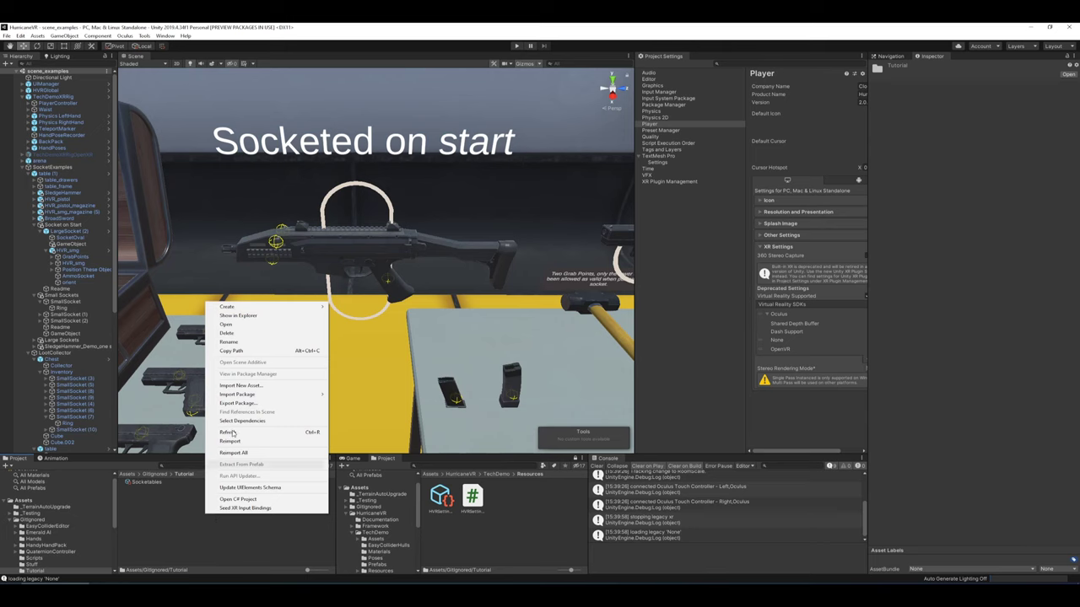
{"action": "mouse_move", "coordinate": [294, 311]}
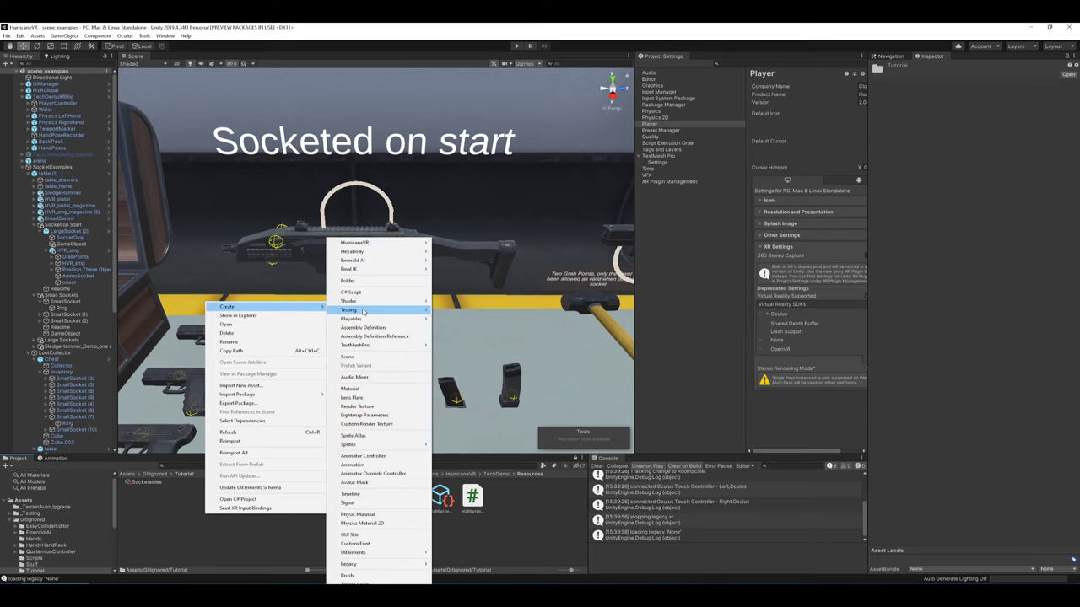
{"action": "mouse_move", "coordinate": [387, 251]}
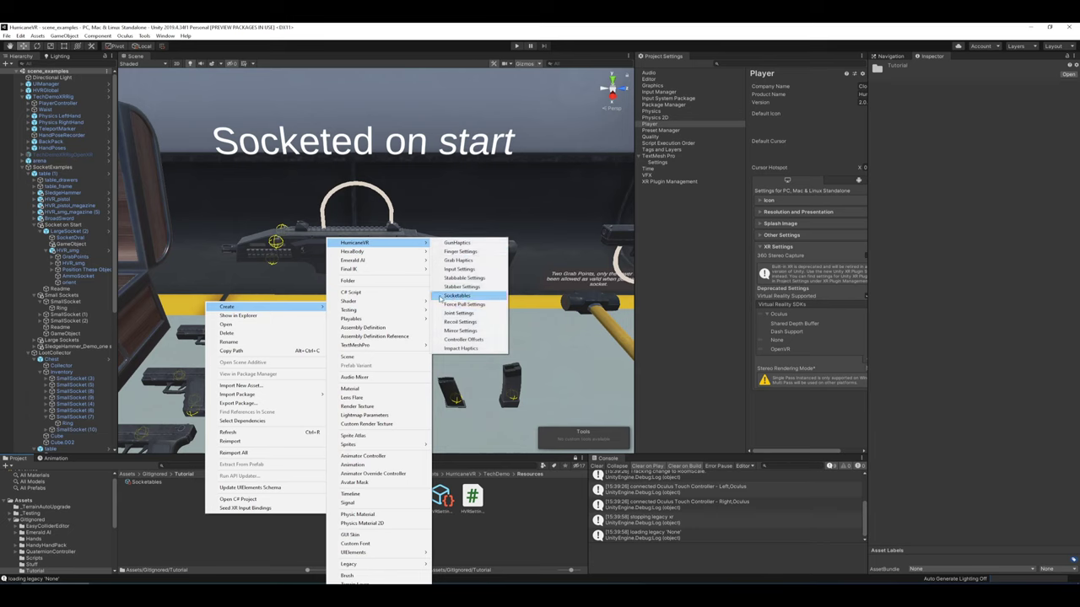
{"action": "left_click", "coordinate": [457, 296]}
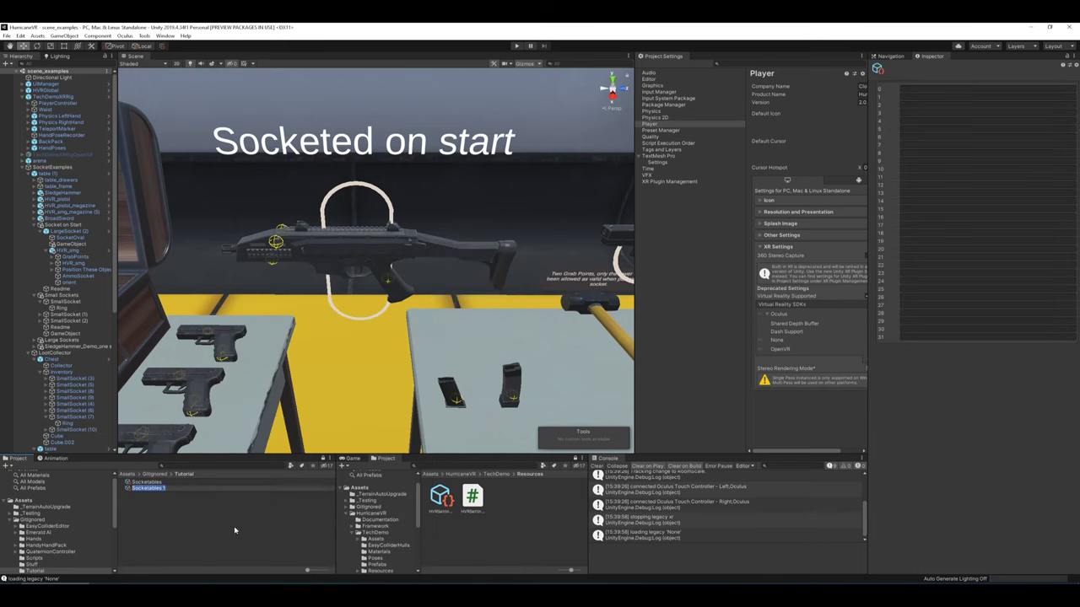
{"action": "key", "text": "Return"}
- Delete the duplicate Socketables asset from the Tutorial folder
{"action": "left_click", "coordinate": [162, 482]}
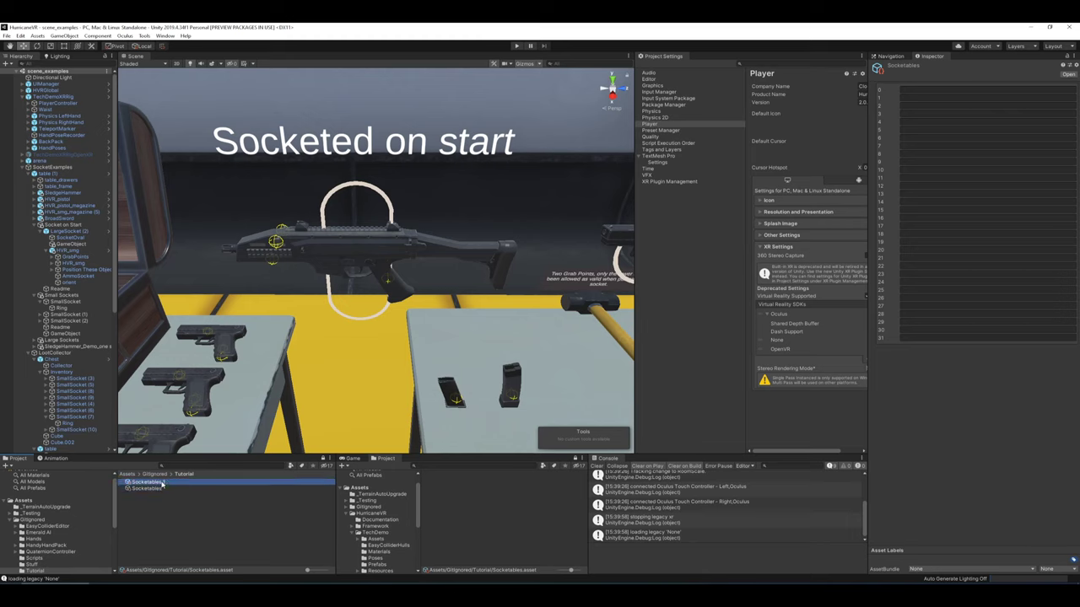
{"action": "key", "text": "Delete"}
{"action": "key", "text": "Return"}
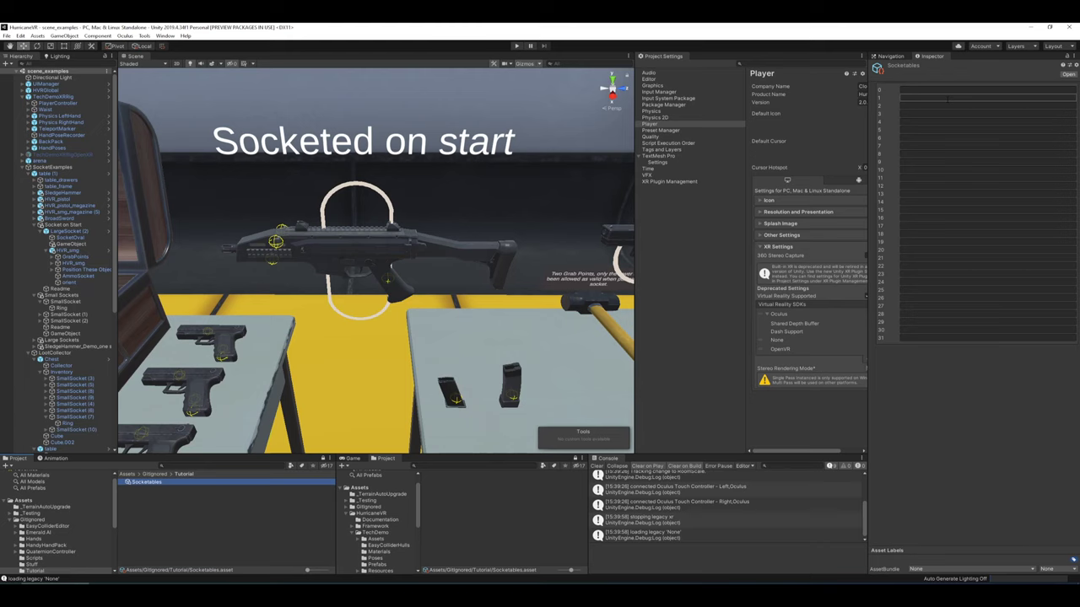
- Name tag slot 0 of the Socketables asset LargeItem
{"action": "left_click", "coordinate": [947, 99]}
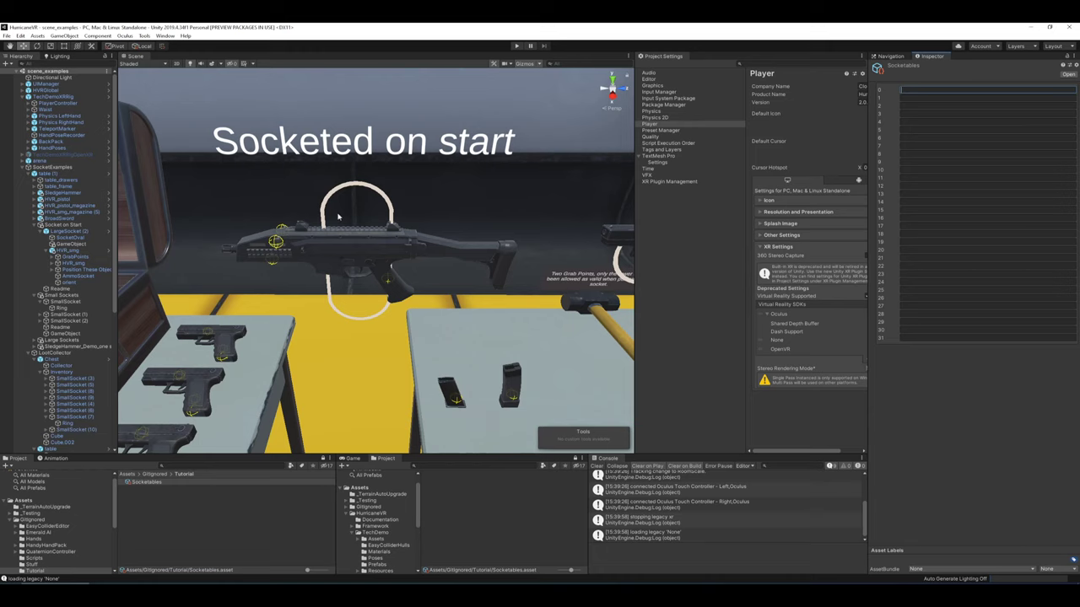
{"action": "mouse_move", "coordinate": [340, 217]}
{"action": "right_mouse_down"}
{"action": "mouse_move", "coordinate": [419, 206]}
{"action": "mouse_move", "coordinate": [340, 212]}
{"action": "mouse_move", "coordinate": [350, 211]}
{"action": "right_mouse_up"}
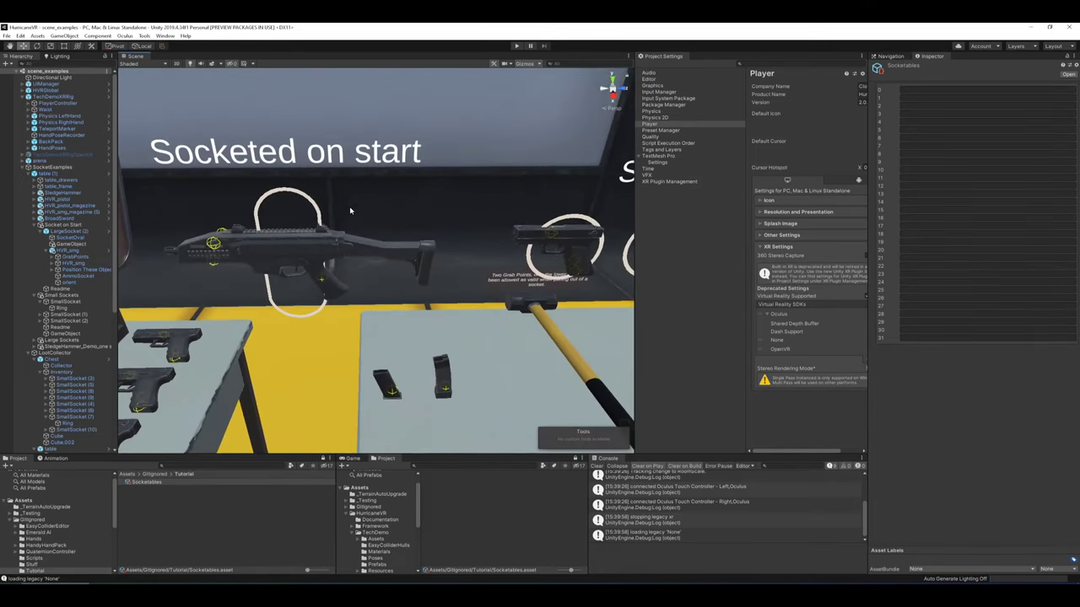
{"action": "right_click_drag", "start_coordinate": [432, 196], "coordinate": [419, 193]}
{"action": "left_click", "coordinate": [934, 92]}
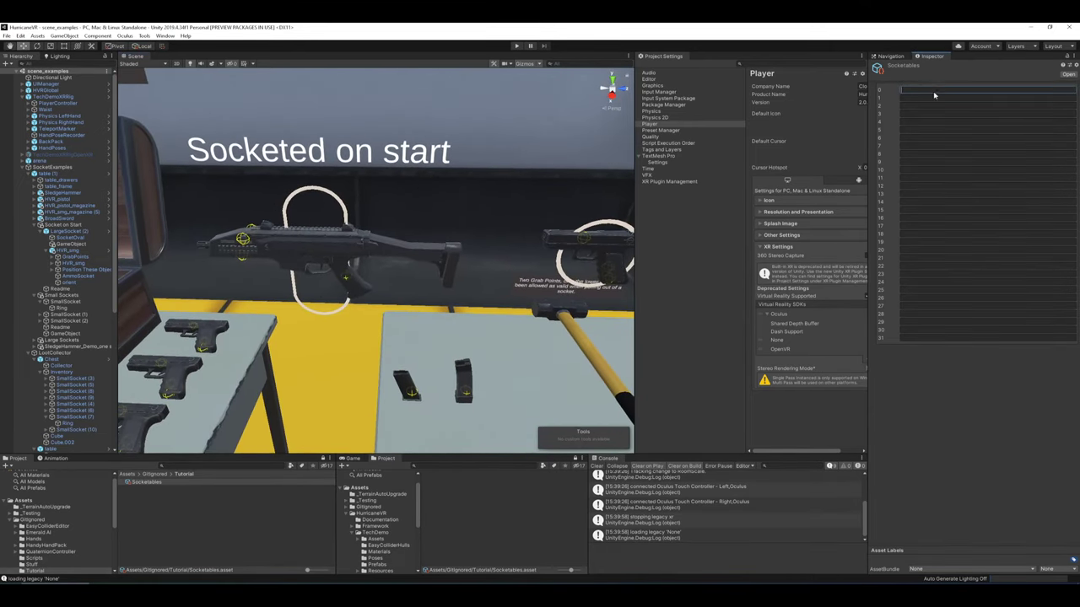
{"action": "type", "text": "LargeWeapon"}
{"action": "left_click_drag", "start_coordinate": [932, 91], "coordinate": [926, 94]}
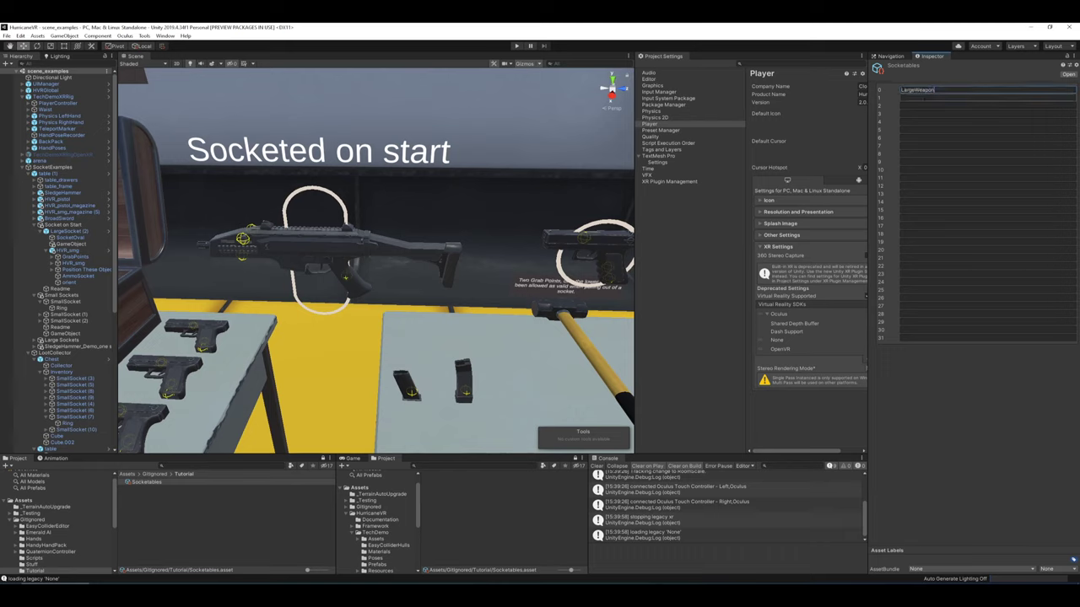
{"action": "key", "text": "BackSpace"}
{"action": "key", "text": "BackSpace"}
{"action": "key", "text": "BackSpace"}
{"action": "key", "text": "BackSpace"}
{"action": "key", "text": "BackSpace"}
{"action": "key", "text": "BackSpace"}
{"action": "type", "text": "Item"}
- Name tag slot 1 of the Socketables asset SmallItem and slot 2 SmallWeapon
{"action": "left_click", "coordinate": [923, 99]}
{"action": "type", "text": "SmallItem"}
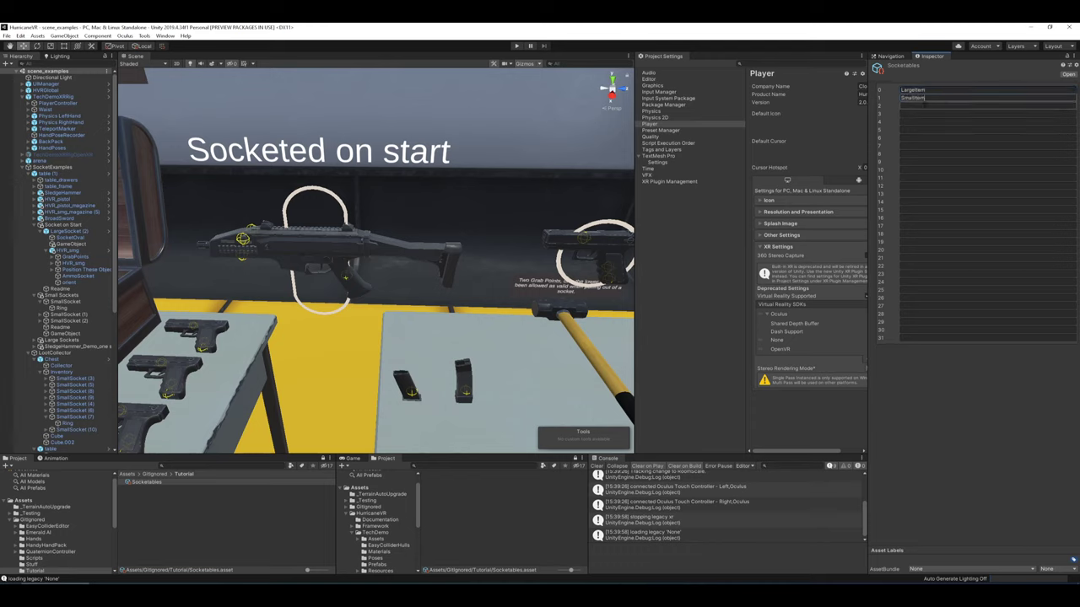
{"action": "left_click", "coordinate": [923, 105]}
{"action": "type", "text": "SmallW"}
{"action": "type", "text": "eapon"}
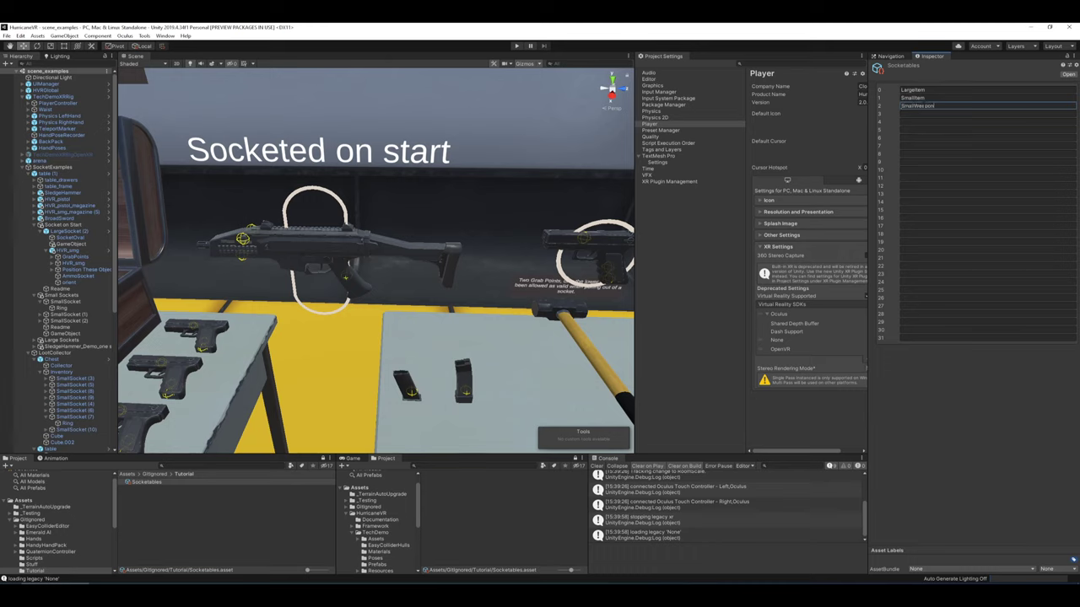
{"action": "left_click", "coordinate": [939, 99]}
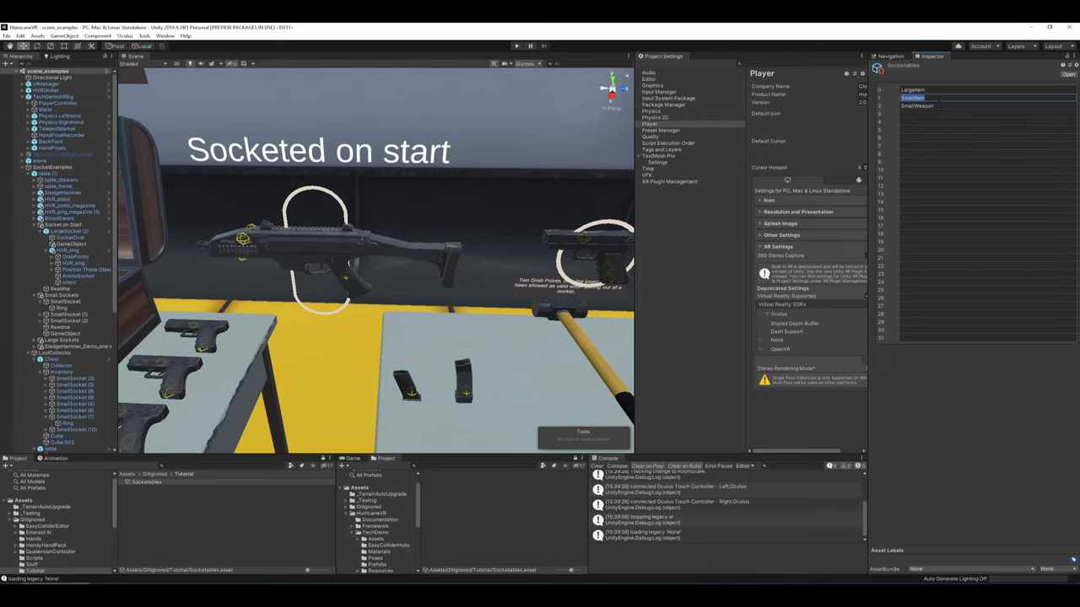
- Examine the LargeItem, SmallItem and SmallWeapon entries in the Socketables asset alongside the socketed weapons in the scene
{"action": "left_click", "coordinate": [953, 116]}
{"action": "left_click", "coordinate": [947, 129]}
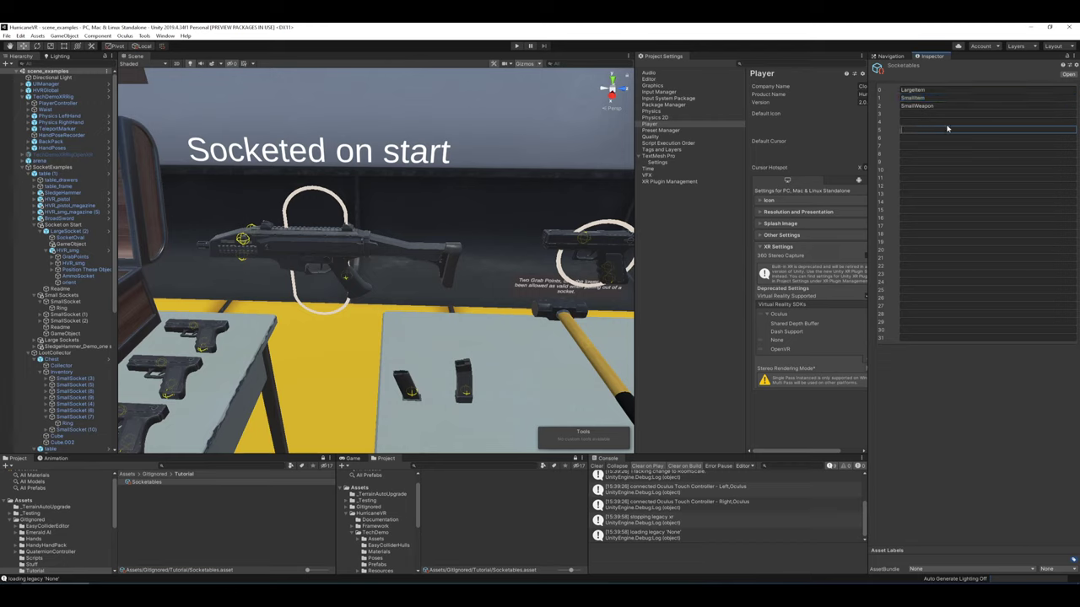
{"action": "left_click", "coordinate": [949, 106]}
{"action": "left_click", "coordinate": [945, 97]}
{"action": "left_click", "coordinate": [947, 89]}
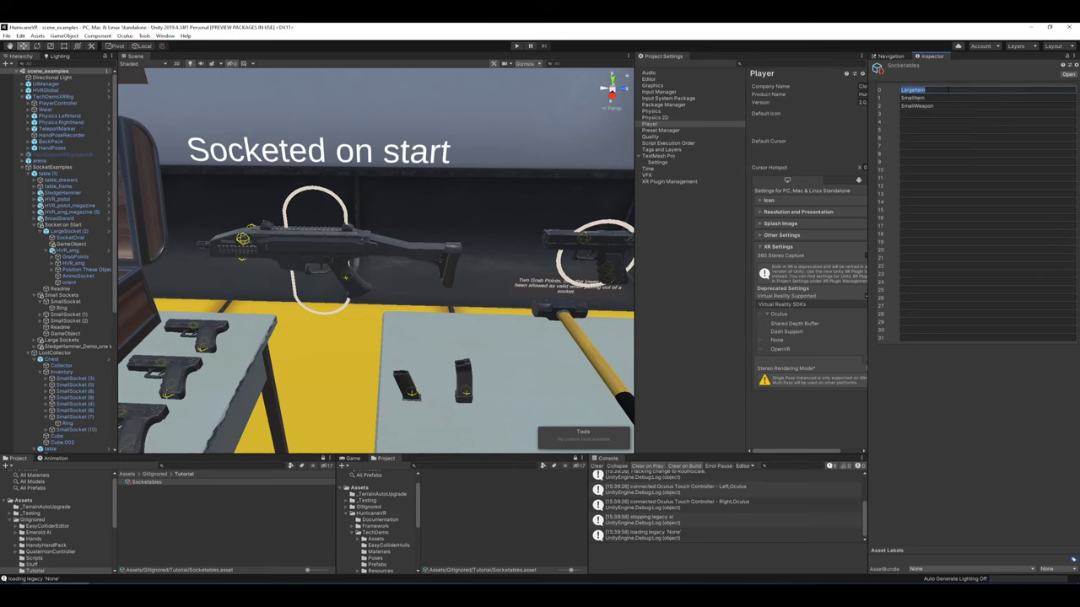
{"action": "right_click_drag", "start_coordinate": [489, 179], "coordinate": [548, 180]}
{"action": "left_click", "coordinate": [953, 108]}
{"action": "left_click", "coordinate": [950, 98]}
{"action": "left_click", "coordinate": [948, 90]}
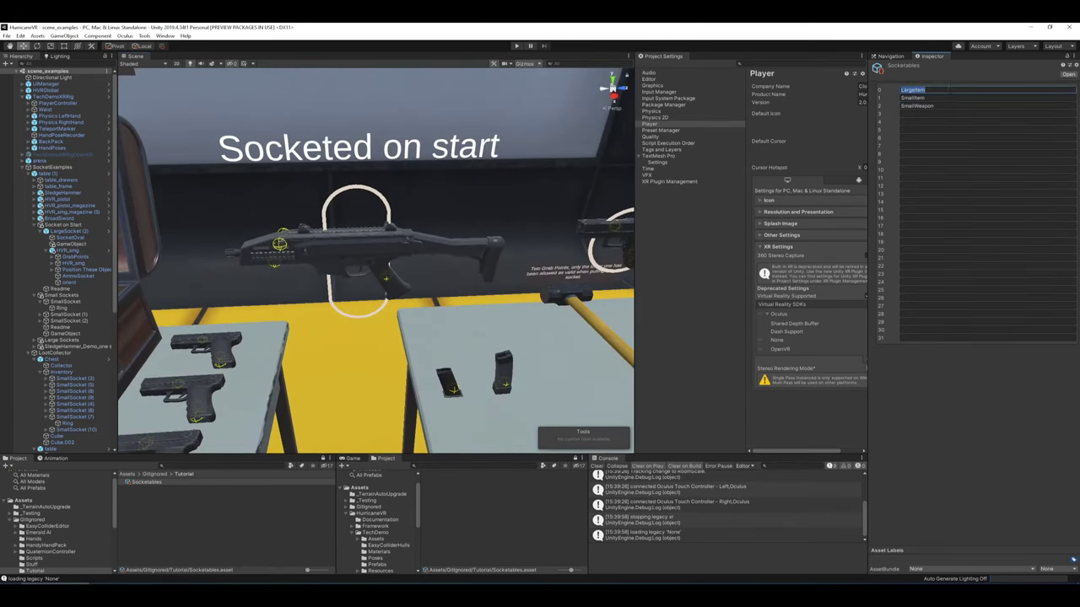
{"action": "left_click", "coordinate": [928, 105]}
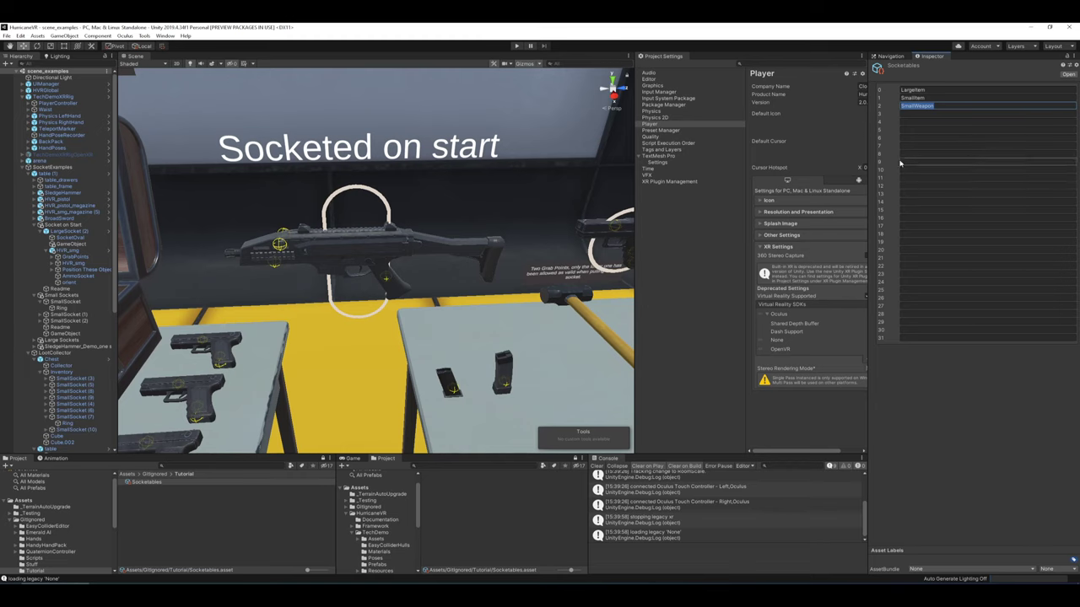
{"action": "mouse_move", "coordinate": [554, 179]}
{"action": "right_mouse_down"}
{"action": "mouse_move", "coordinate": [494, 179]}
{"action": "mouse_move", "coordinate": [549, 184]}
{"action": "right_mouse_up"}
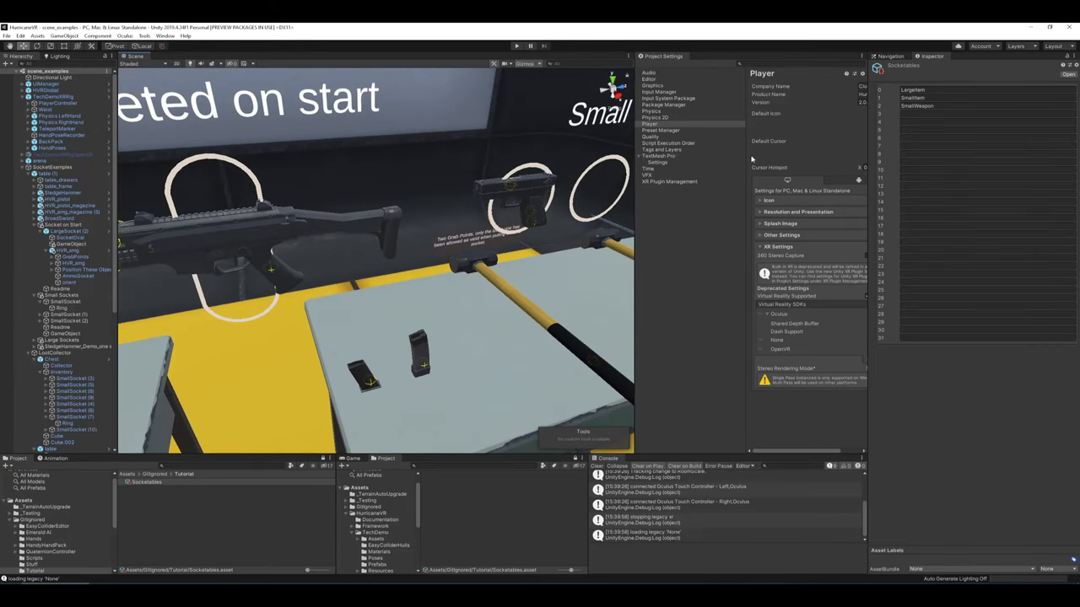
{"action": "left_click", "coordinate": [947, 99]}
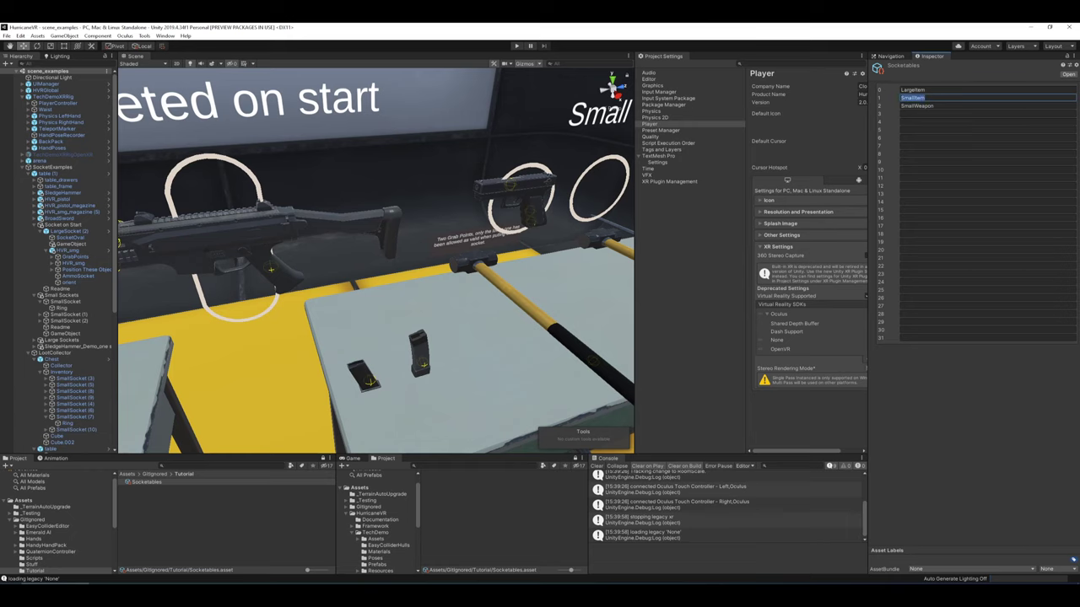
{"action": "left_click", "coordinate": [943, 106]}
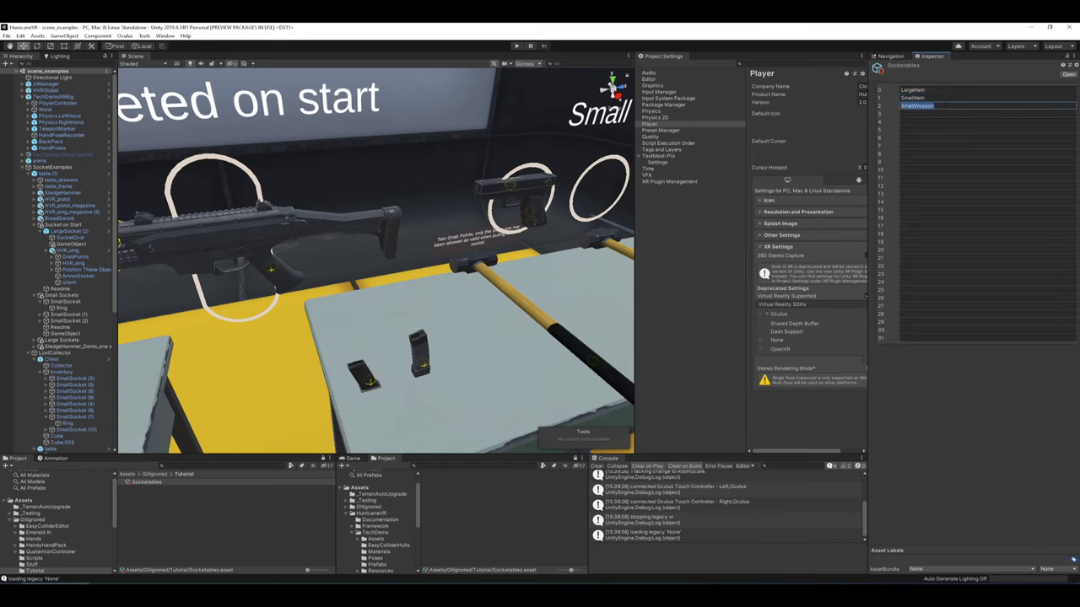
{"action": "left_click", "coordinate": [946, 129]}
{"action": "left_click", "coordinate": [952, 108]}
{"action": "left_click", "coordinate": [948, 100]}
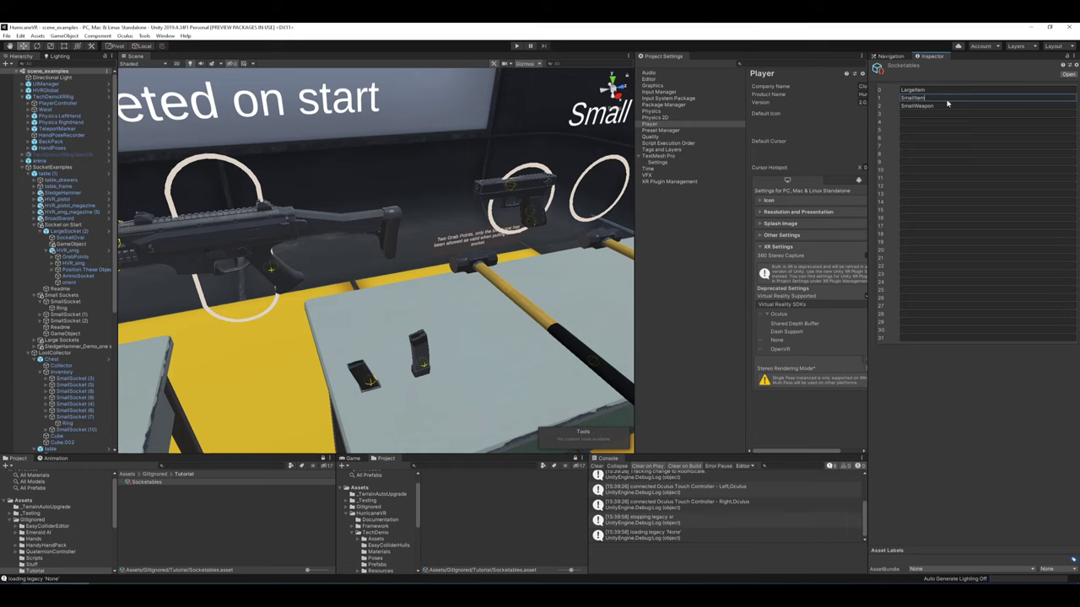
{"action": "left_click", "coordinate": [944, 91]}
{"action": "left_click", "coordinate": [941, 99]}
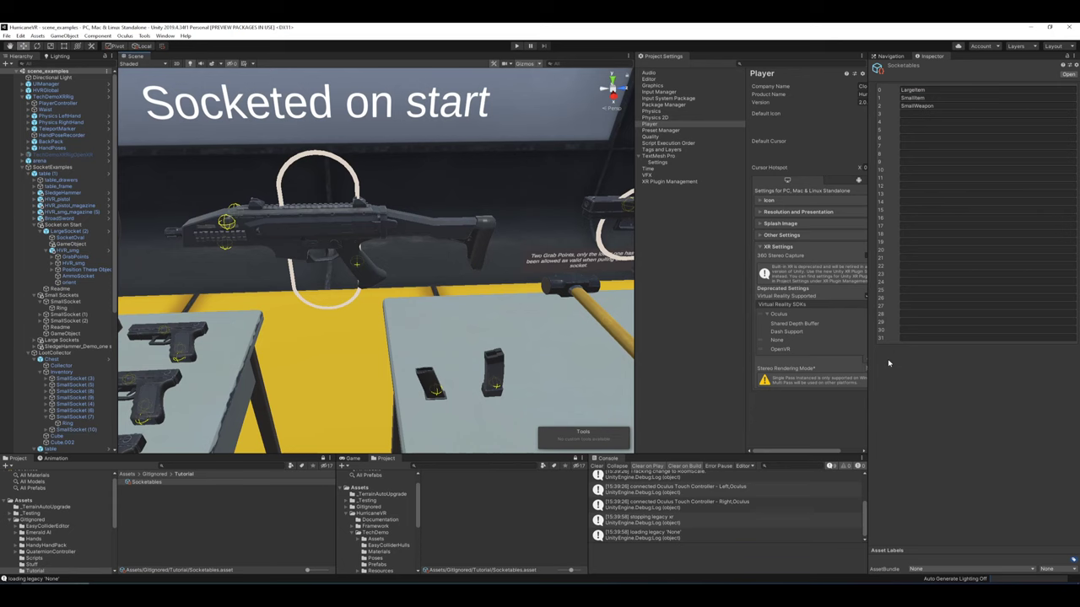
- Select LargeSocket (2) under Socket on Start and check which tag assets can be assigned to its HVR Tag Socket Filter
{"action": "right_click_drag", "start_coordinate": [461, 212], "coordinate": [478, 176]}
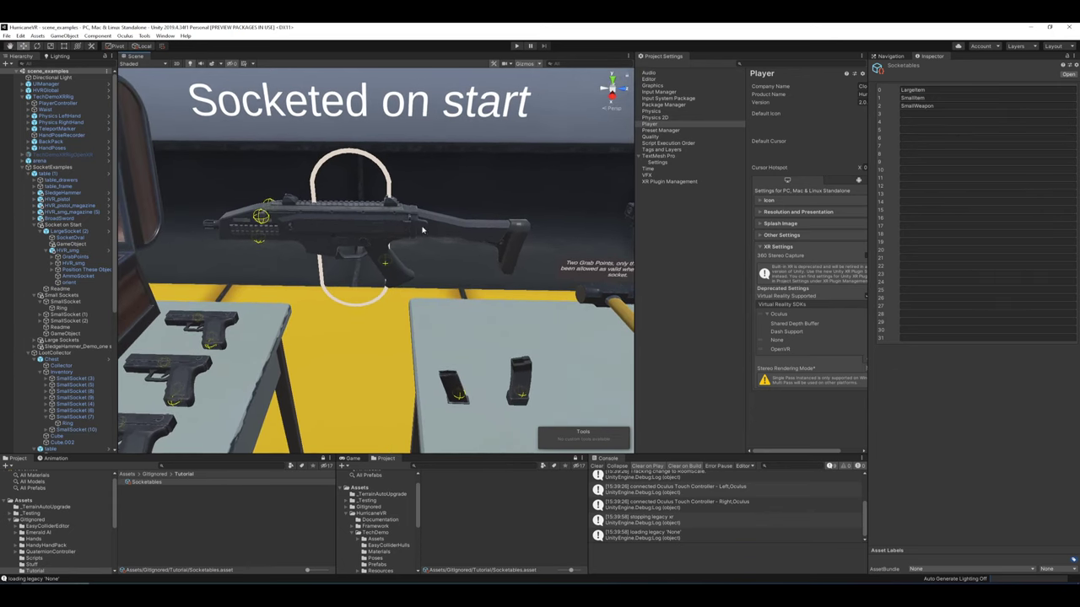
{"action": "mouse_move", "coordinate": [405, 183]}
{"action": "right_mouse_down"}
{"action": "mouse_move", "coordinate": [471, 186]}
{"action": "mouse_move", "coordinate": [400, 169]}
{"action": "right_mouse_up"}
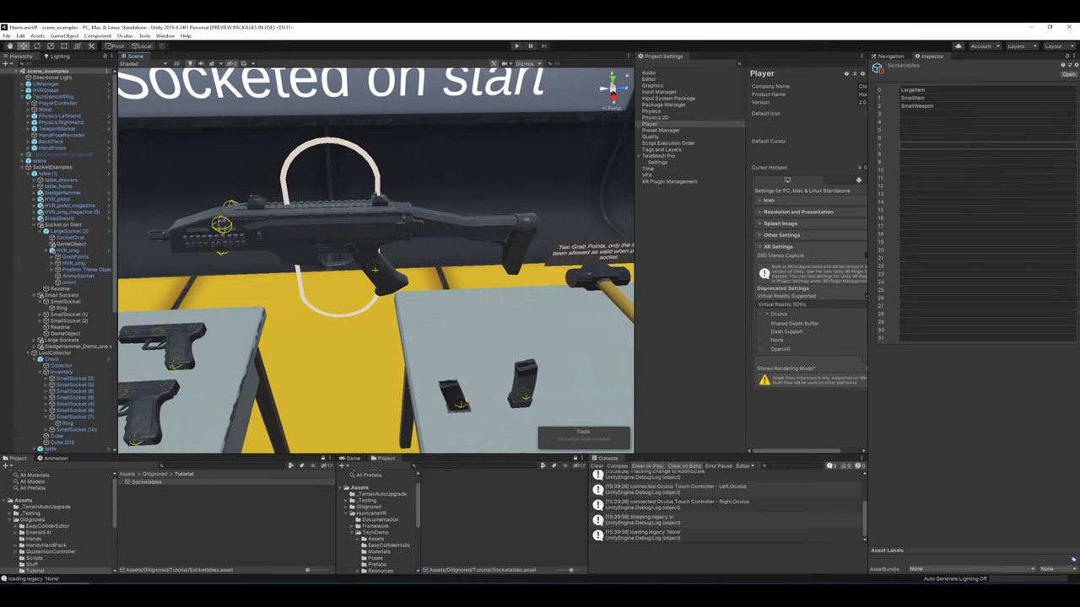
{"action": "right_click_drag", "start_coordinate": [467, 223], "coordinate": [458, 225]}
{"action": "key", "text": "s"}
{"action": "key", "text": "w"}
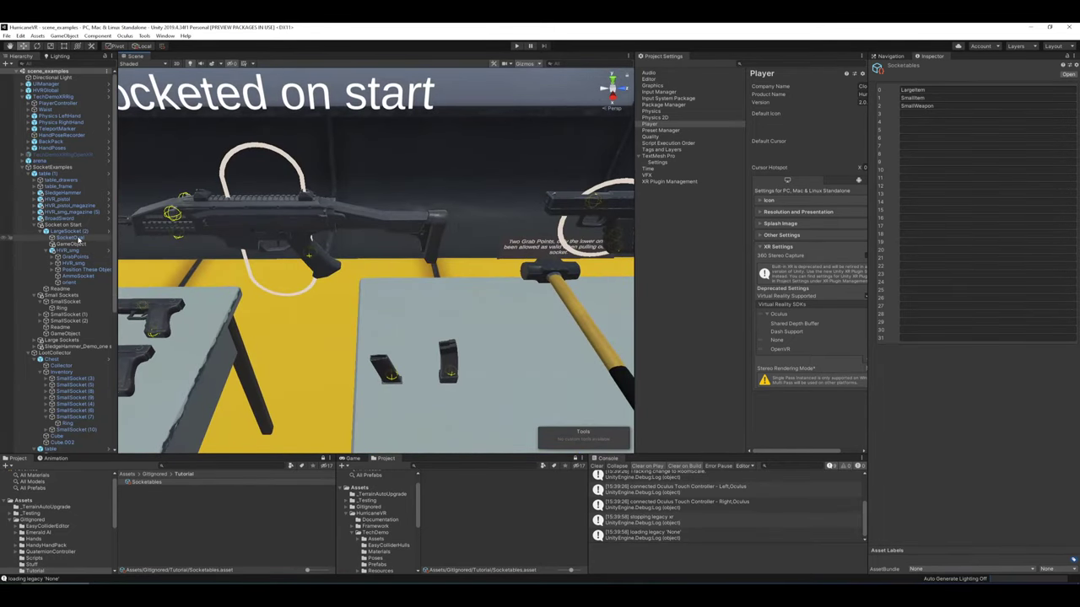
{"action": "left_click", "coordinate": [108, 230]}
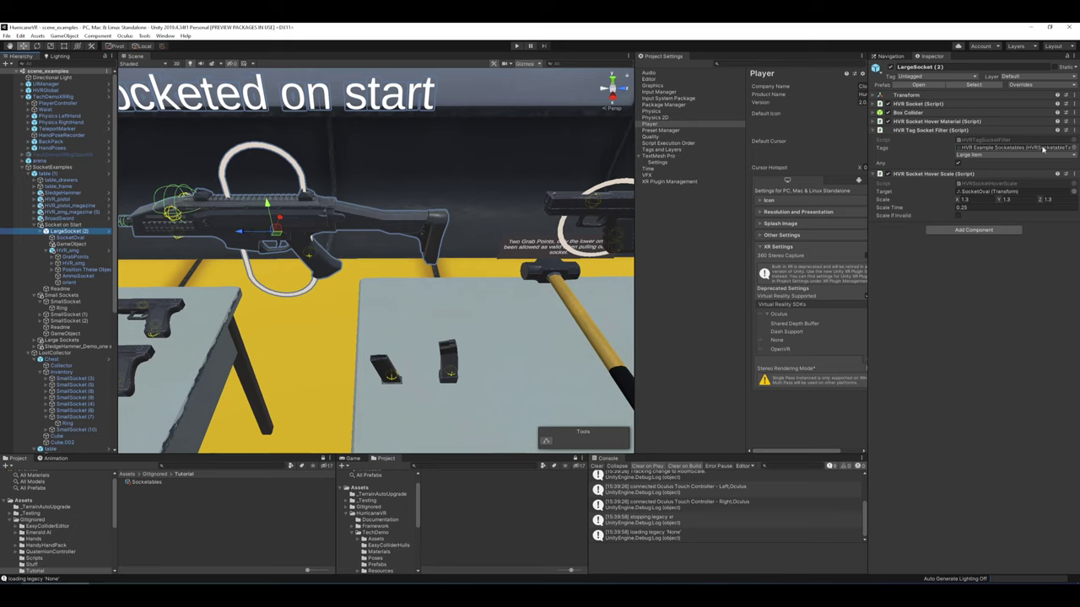
{"action": "left_click", "coordinate": [1072, 148]}
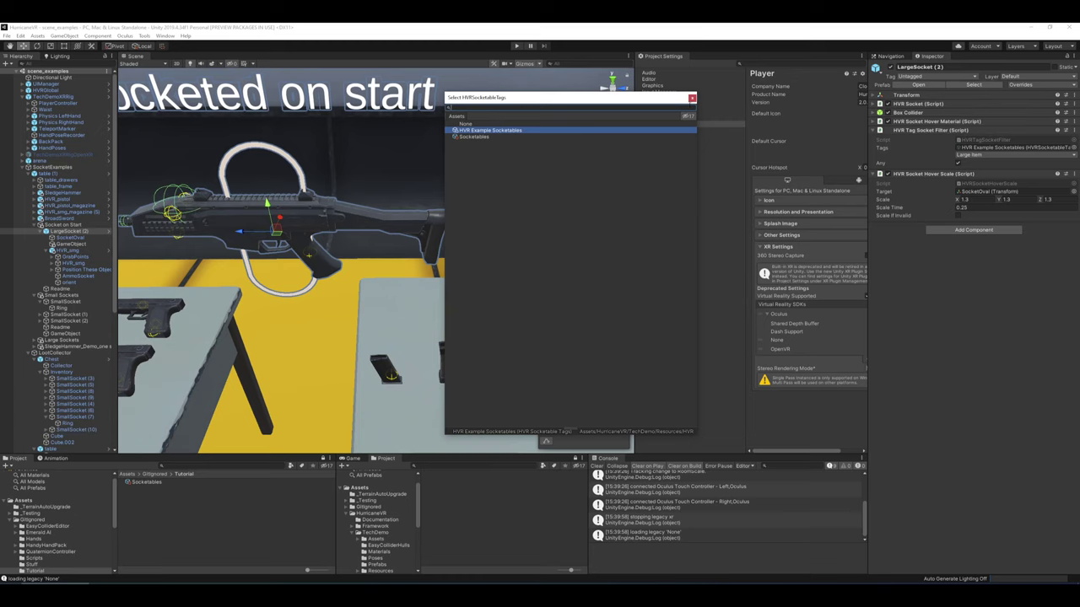
{"action": "left_click", "coordinate": [692, 98]}
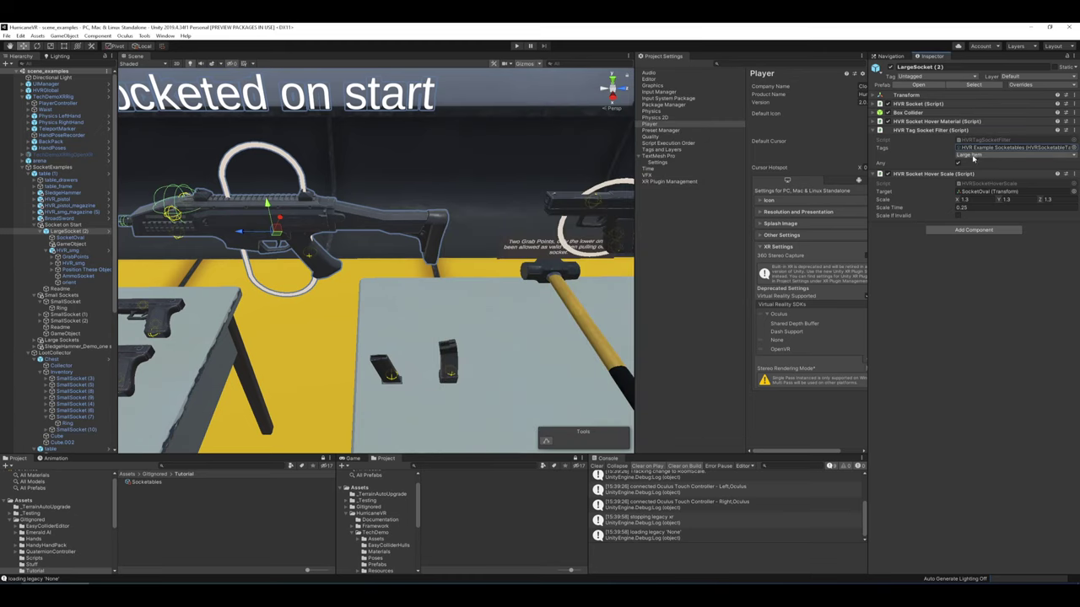
- Try adding the Small Item tag to LargeSocket (2)'s tag socket filter, then clear it and collapse the component
{"action": "left_click", "coordinate": [991, 158]}
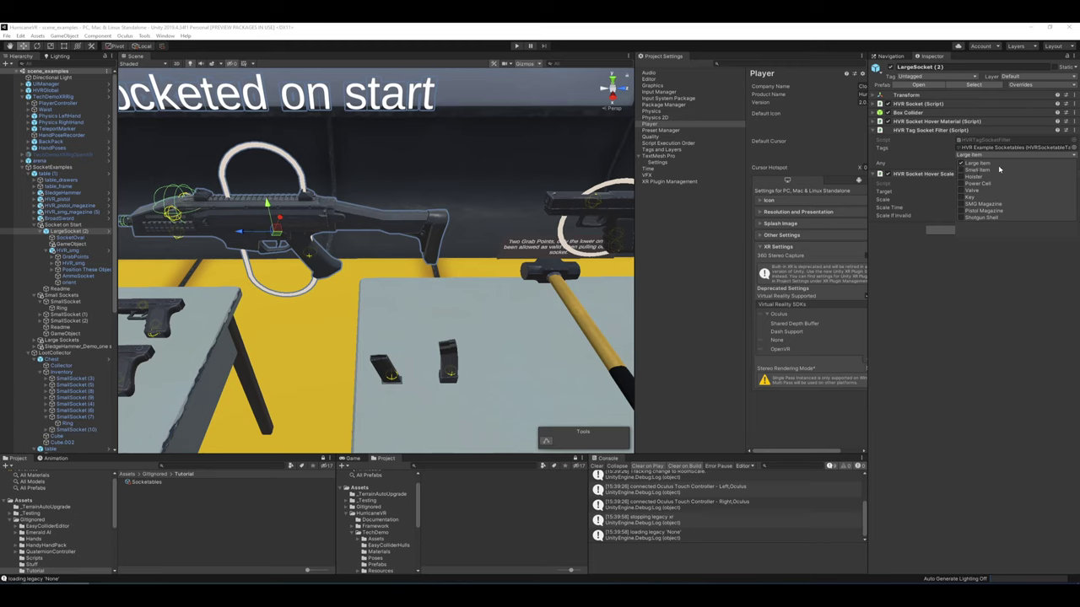
{"action": "left_click", "coordinate": [964, 171]}
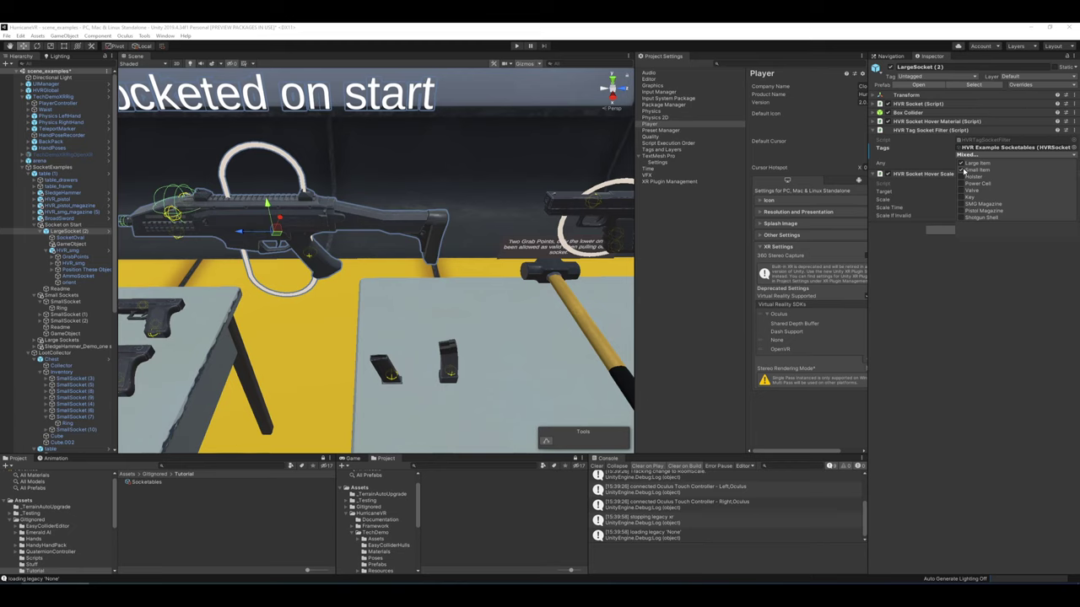
{"action": "left_click", "coordinate": [963, 170]}
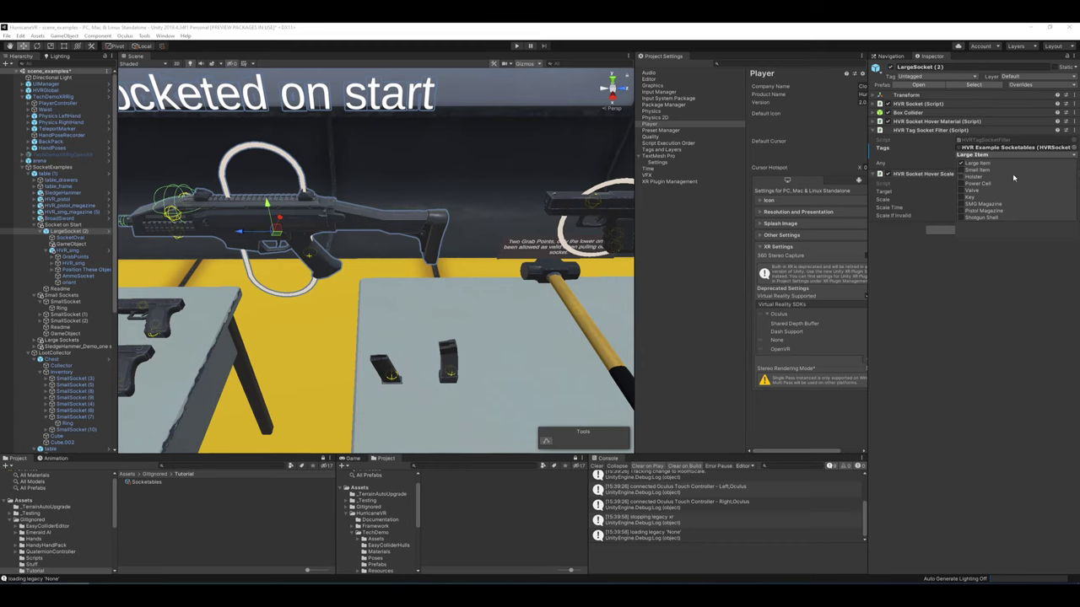
{"action": "left_click", "coordinate": [1005, 237]}
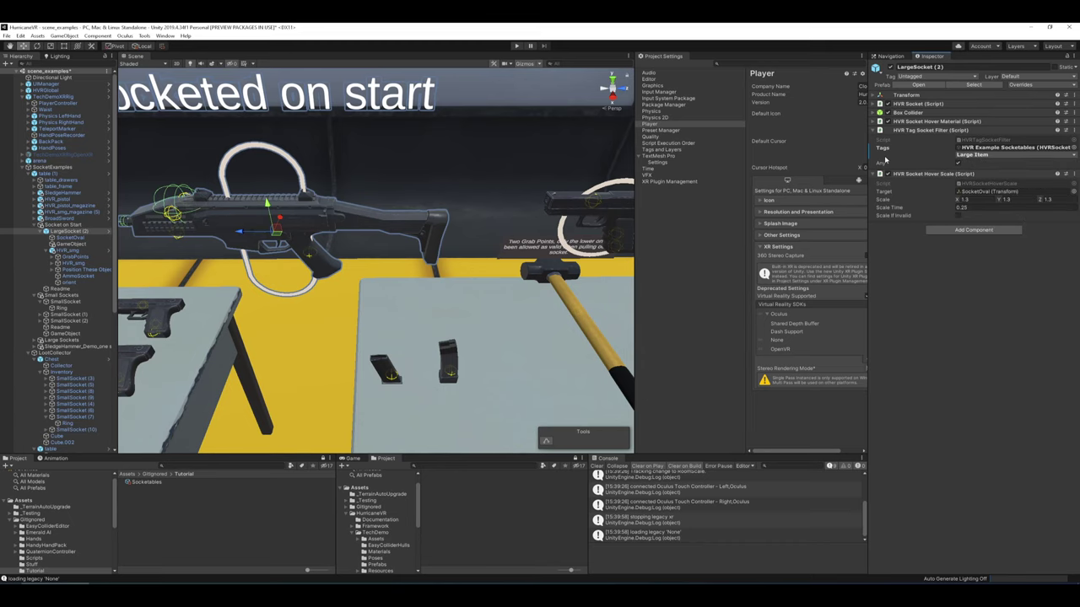
{"action": "left_click", "coordinate": [927, 129]}
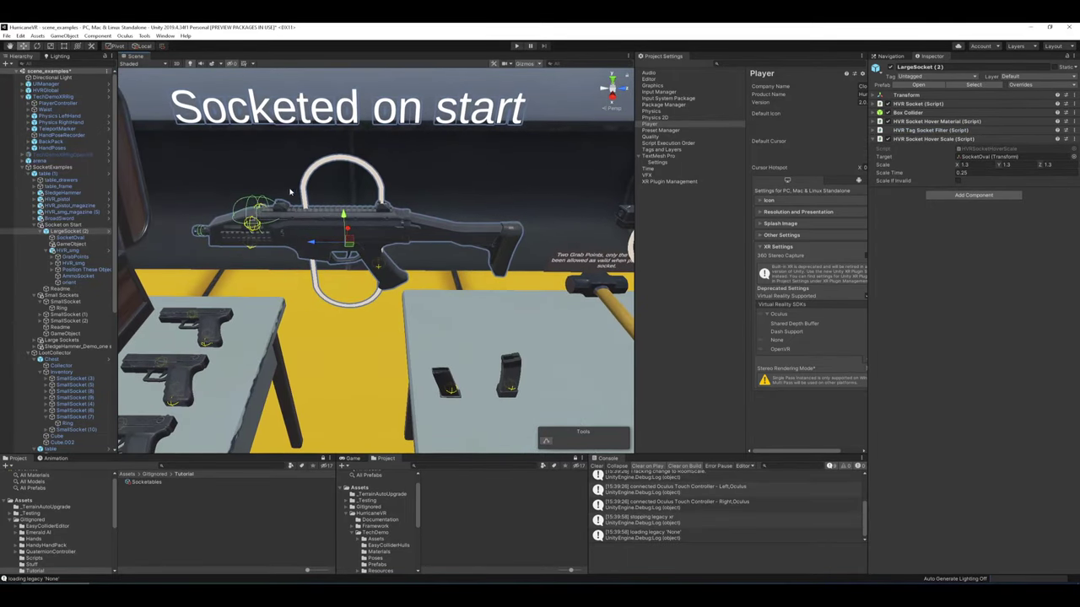
- Select the socketed SMG and inspect the tag options in its HVR Tag Socketable component
{"action": "left_click", "coordinate": [391, 221]}
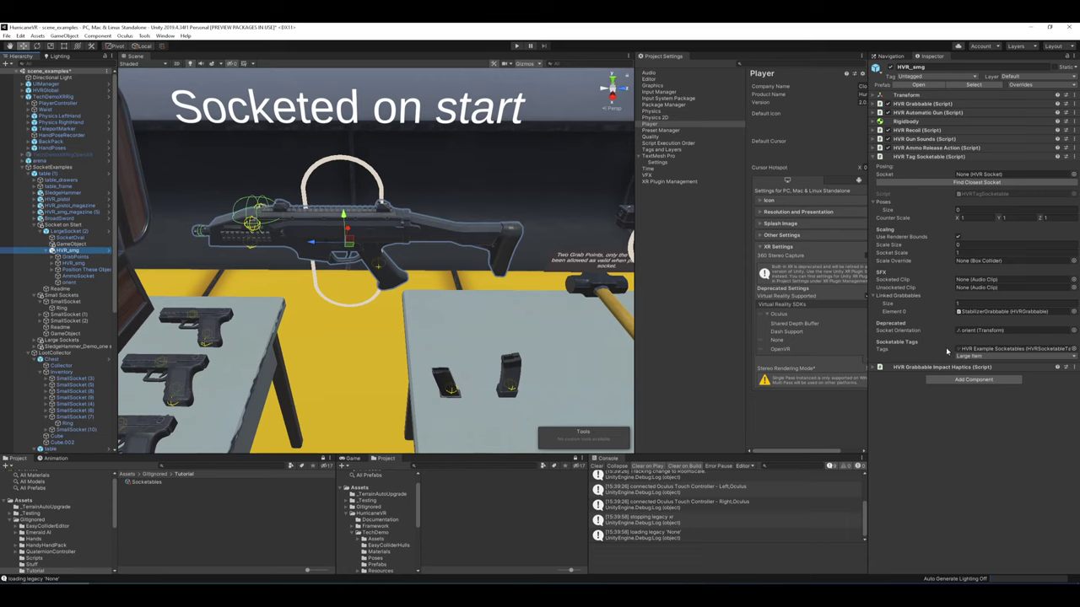
{"action": "left_click", "coordinate": [984, 356]}
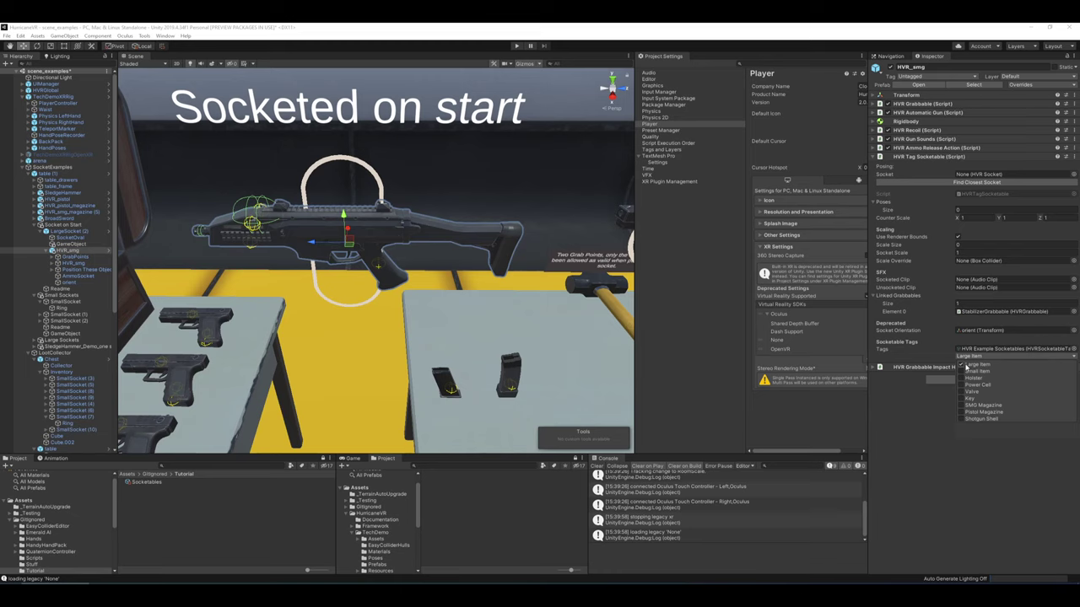
{"action": "left_click", "coordinate": [924, 421]}
- Select the pistol in the first Small Items socket and inspect the tags assigned in its HVR Tag Socketable component
{"action": "right_click_drag", "start_coordinate": [465, 175], "coordinate": [462, 167]}
{"action": "key", "text": "w"}
{"action": "scroll", "coordinate": [462, 166], "scroll_direction": "down", "scroll_amount": 5}
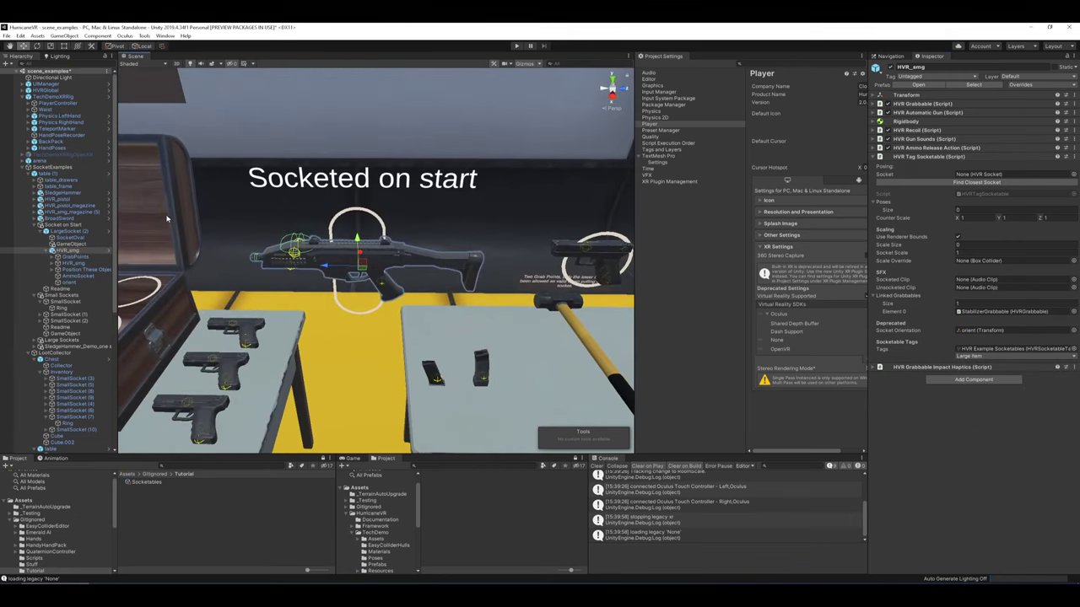
{"action": "scroll", "coordinate": [498, 166], "scroll_direction": "up", "scroll_amount": 4}
{"action": "scroll", "coordinate": [498, 166], "scroll_direction": "down", "scroll_amount": 4}
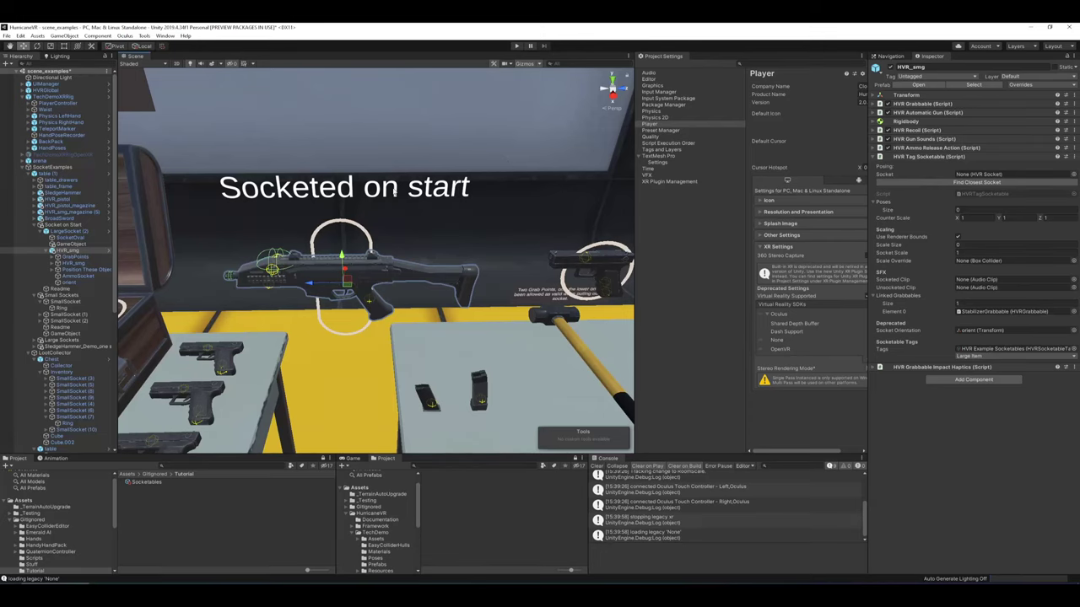
{"action": "key", "text": "d"}
{"action": "right_click_drag", "start_coordinate": [428, 221], "coordinate": [415, 235]}
{"action": "key", "text": "a"}
{"action": "key", "text": "d"}
{"action": "key", "text": "d"}
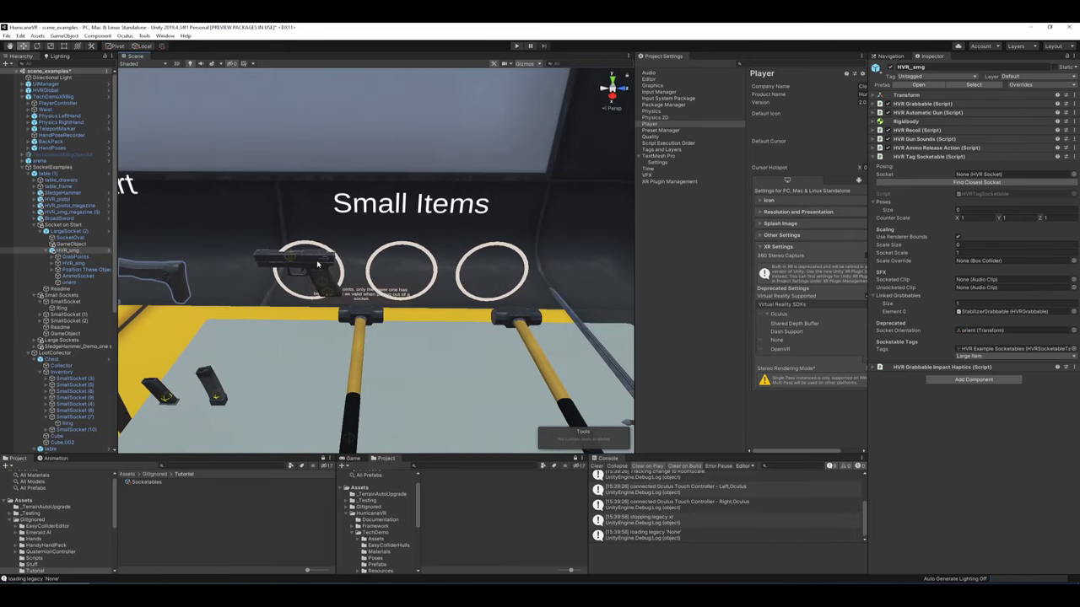
{"action": "left_click", "coordinate": [303, 266]}
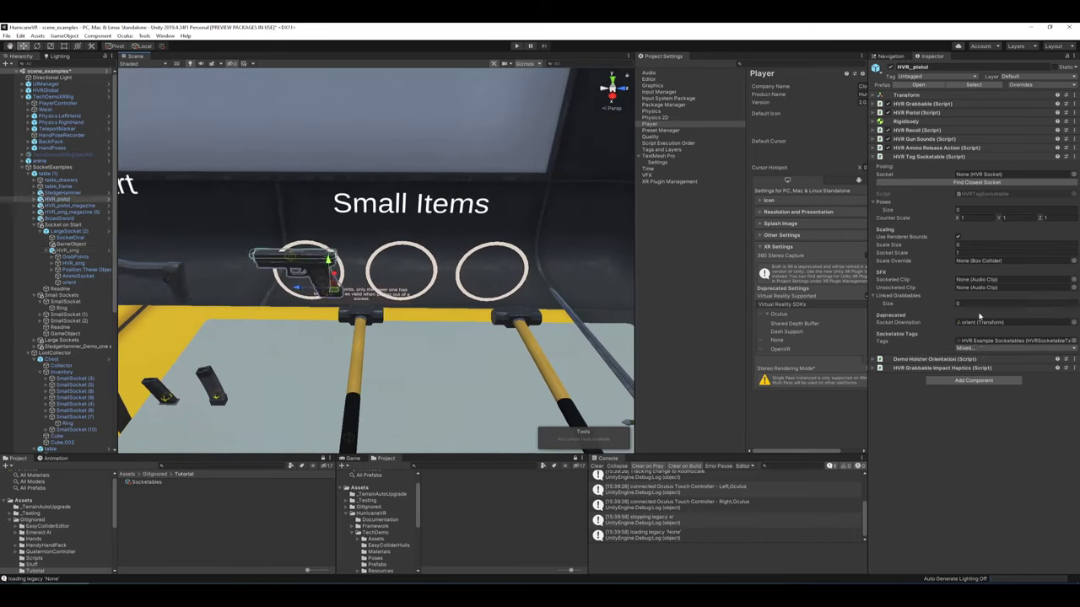
{"action": "left_click", "coordinate": [999, 348]}
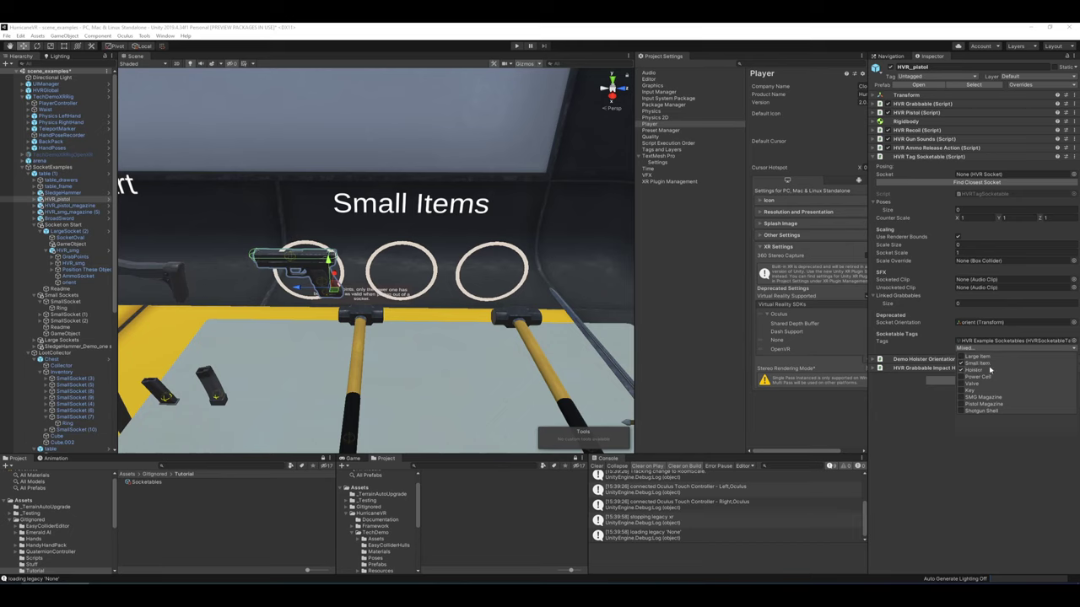
{"action": "left_click", "coordinate": [970, 371]}
{"action": "left_click", "coordinate": [492, 267]}
{"action": "right_click_drag", "start_coordinate": [523, 232], "coordinate": [348, 297]}
{"action": "right_click_drag", "start_coordinate": [458, 233], "coordinate": [483, 241]}
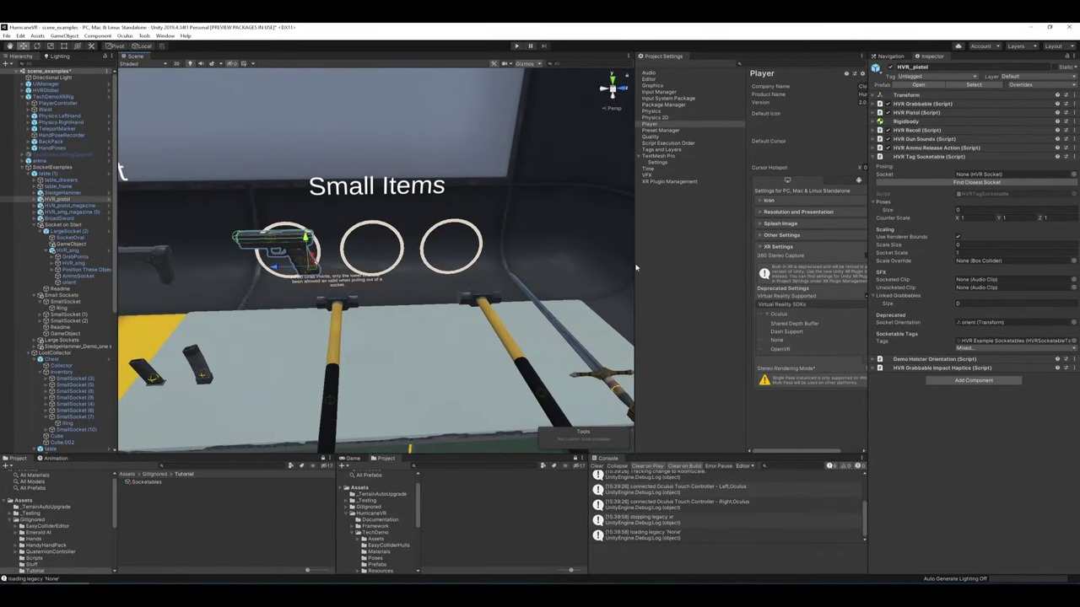
{"action": "left_click", "coordinate": [980, 348]}
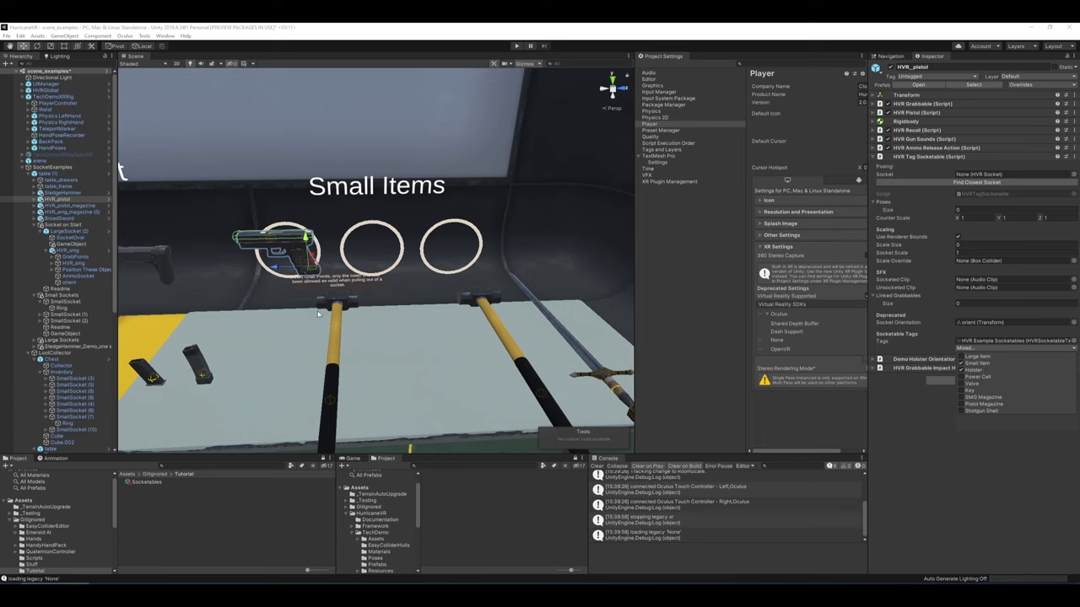
- Select the first Holster under the rig's Waist, collapse its Demo Holster component and expand its HVR Tag Socket Filter
{"action": "left_click", "coordinate": [34, 112]}
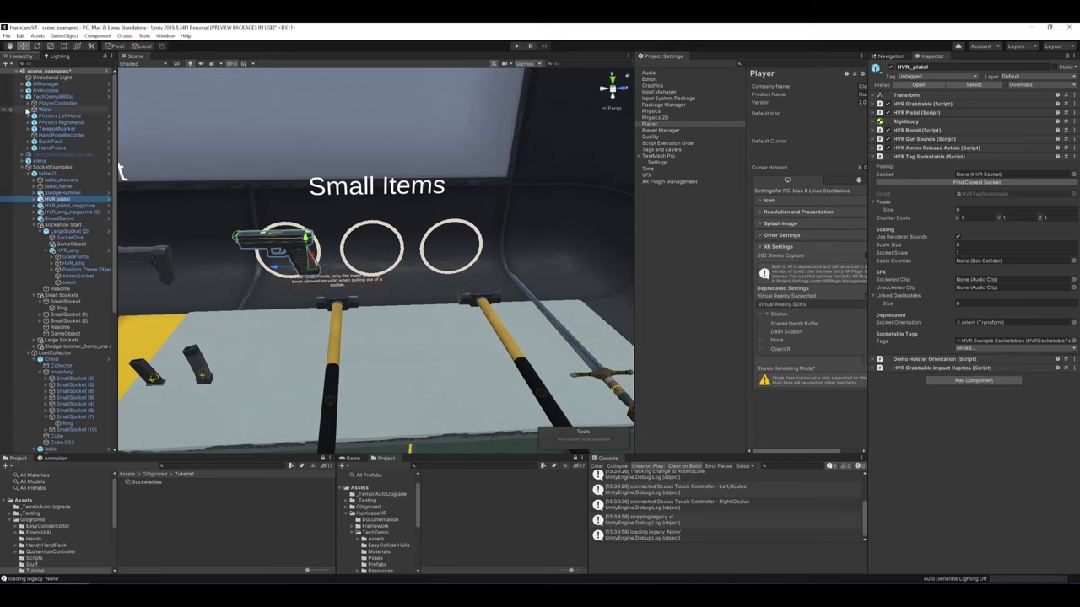
{"action": "left_click", "coordinate": [29, 109]}
{"action": "left_click", "coordinate": [34, 115]}
{"action": "left_click", "coordinate": [57, 122]}
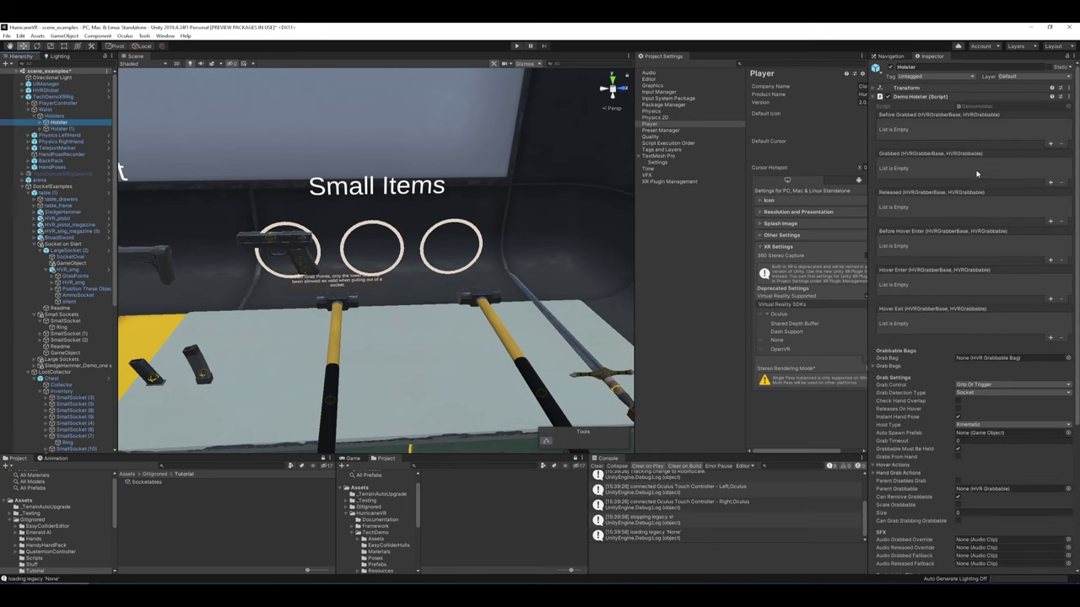
{"action": "left_click", "coordinate": [878, 98]}
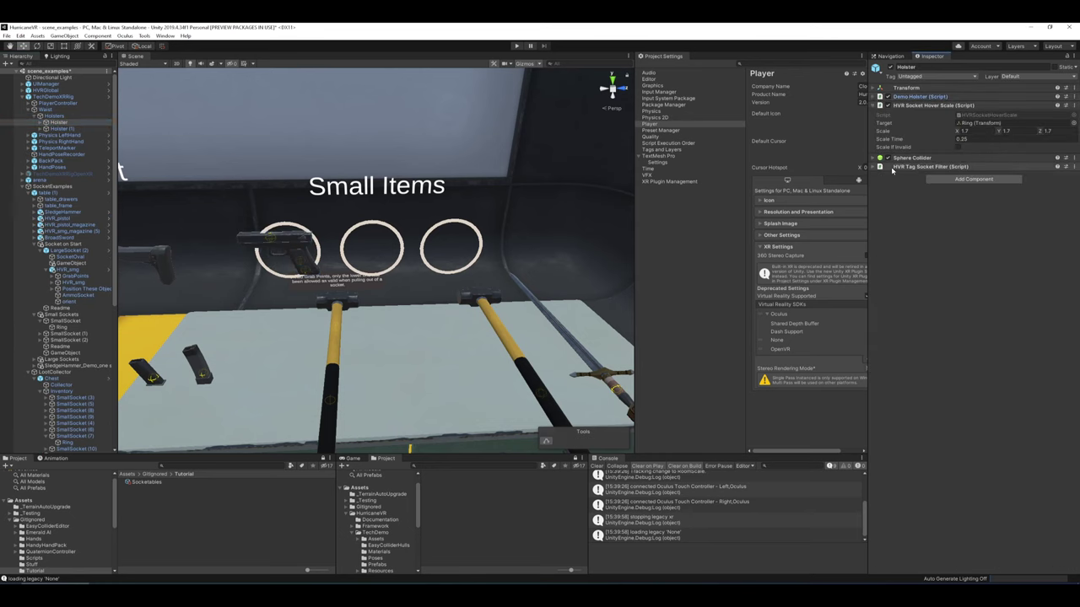
{"action": "left_click", "coordinate": [878, 167]}
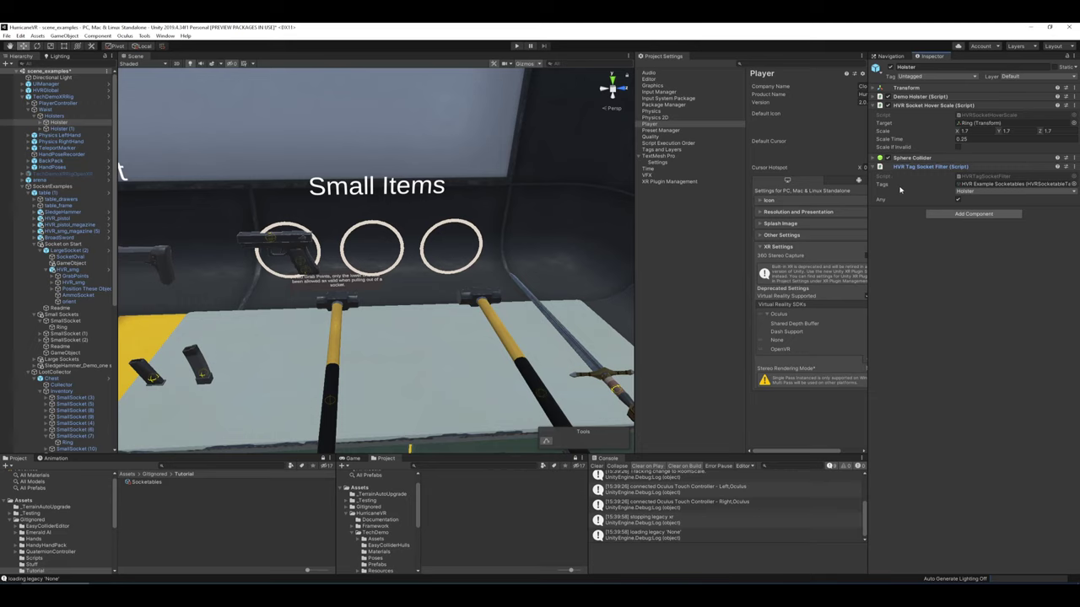
- Inspect the available tags in the Holster's HVR Tag Socket Filter and the one assigned to it
{"action": "left_click", "coordinate": [988, 192]}
{"action": "left_click", "coordinate": [924, 265]}
{"action": "mouse_move", "coordinate": [881, 201]}
{"action": "left_click_drag", "start_coordinate": [549, 225], "coordinate": [531, 221], "text": "alt"}
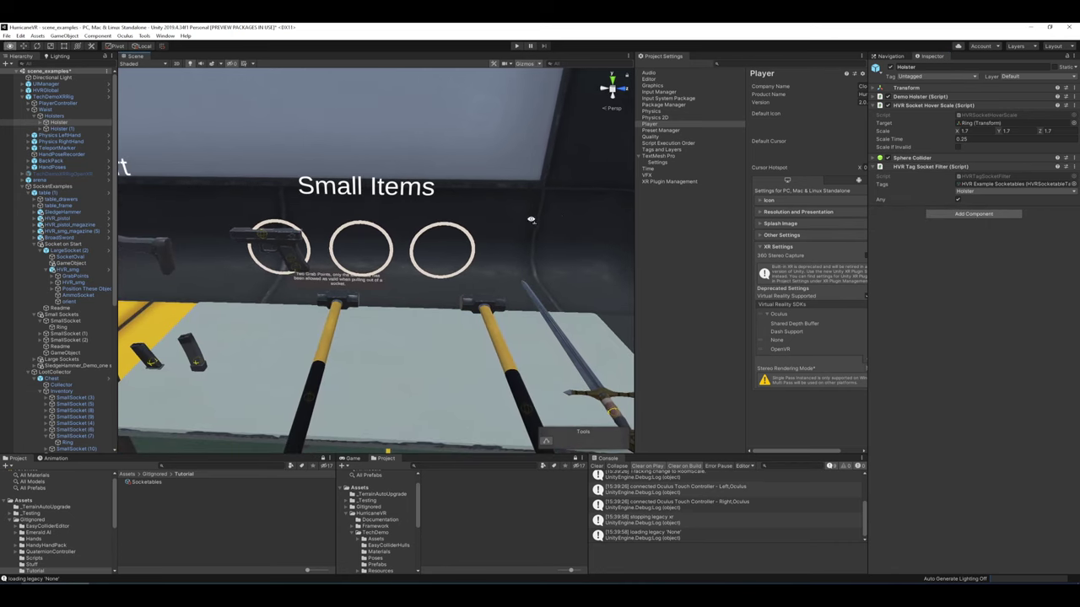
{"action": "left_click", "coordinate": [967, 192]}
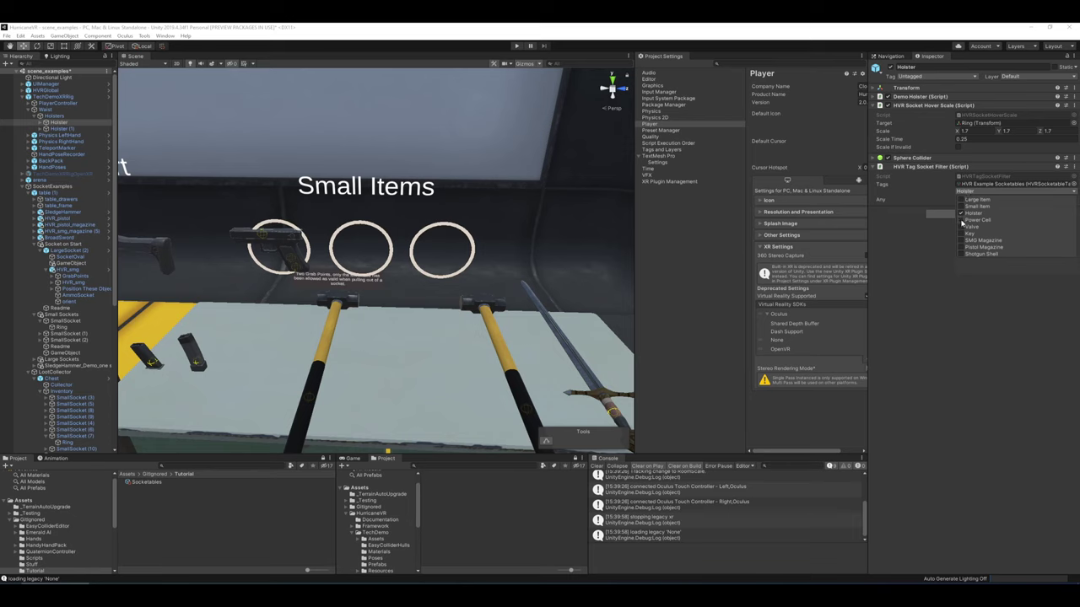
{"action": "left_click", "coordinate": [900, 237]}
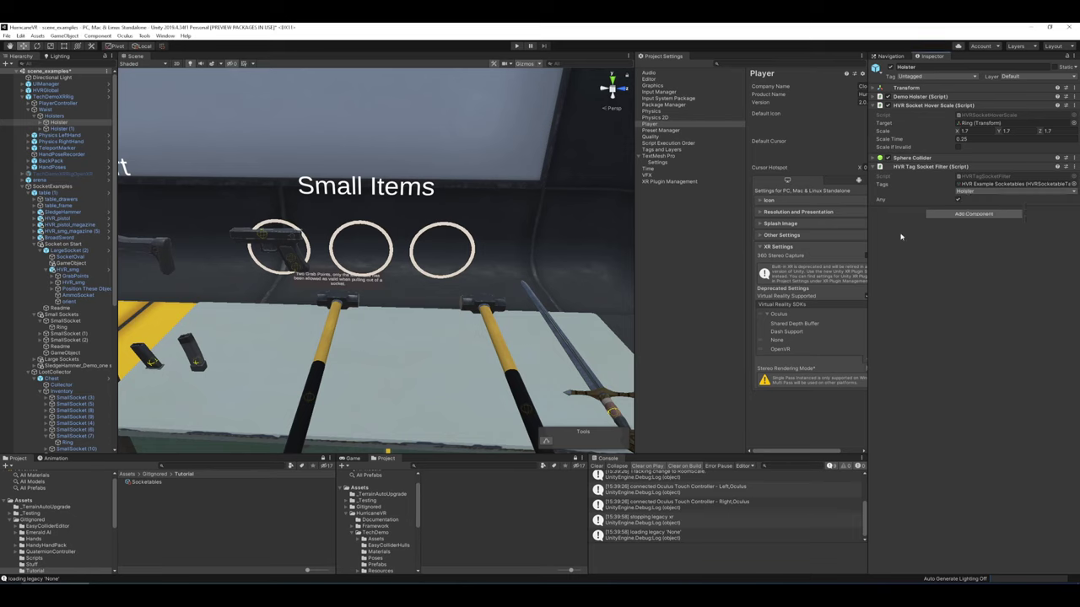
- Toggle the Any option on the Holster's tag socket filter, try adding the Large Item and Small Item tags, then remove them
{"action": "left_click", "coordinate": [958, 200]}
{"action": "left_click", "coordinate": [986, 193]}
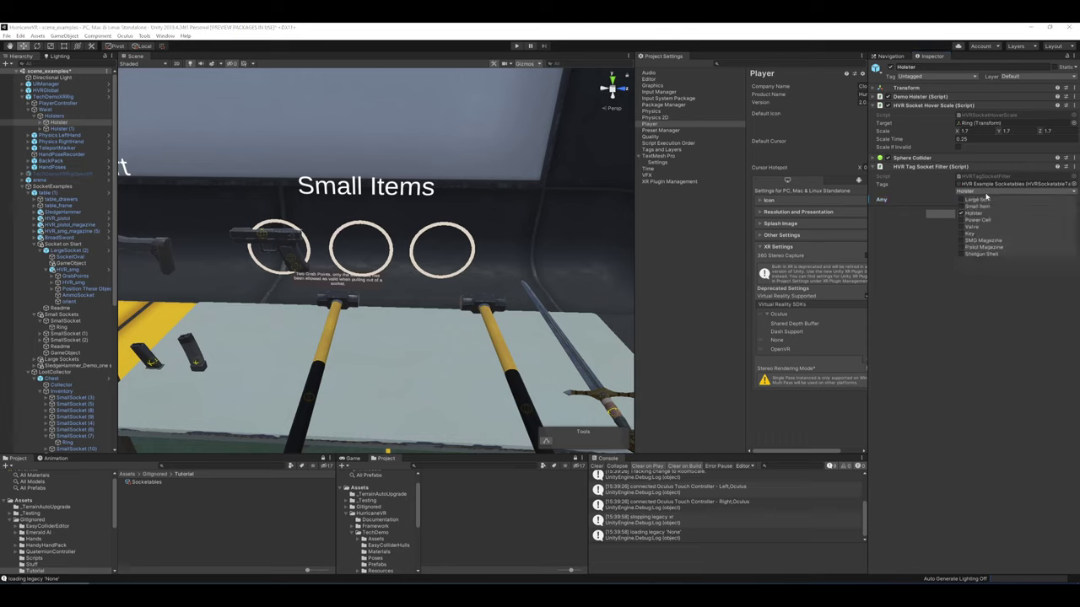
{"action": "left_click", "coordinate": [978, 200]}
{"action": "left_click", "coordinate": [977, 206]}
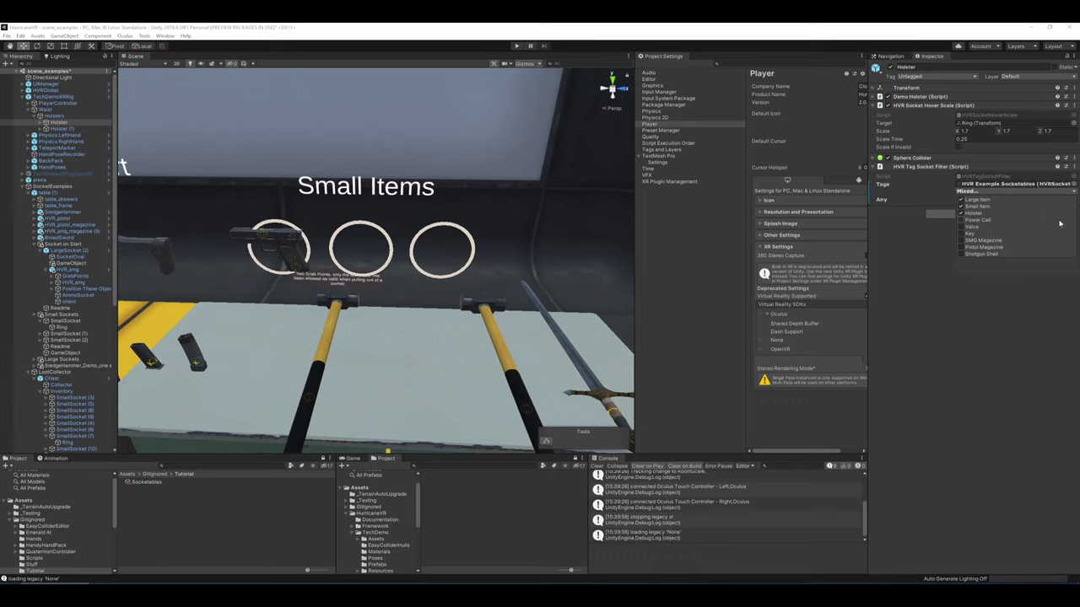
{"action": "left_click", "coordinate": [965, 201]}
{"action": "left_click", "coordinate": [890, 253]}
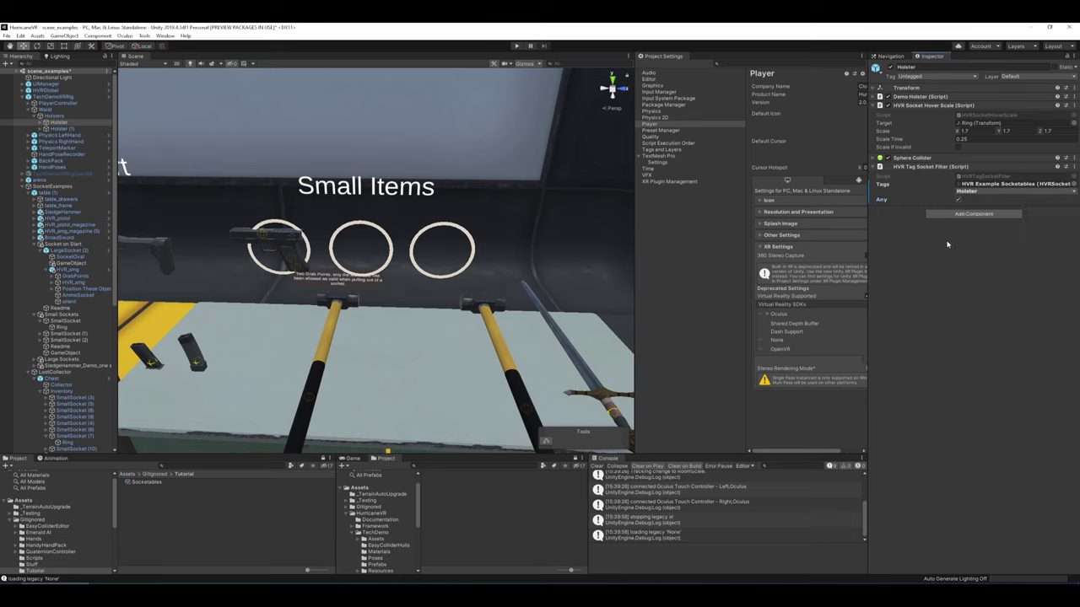
- Try the Small Item and Large Item tags once more on the Holster's tag socket filter, then clear both
{"action": "left_click", "coordinate": [976, 191]}
{"action": "left_click", "coordinate": [982, 205]}
{"action": "left_click", "coordinate": [963, 200]}
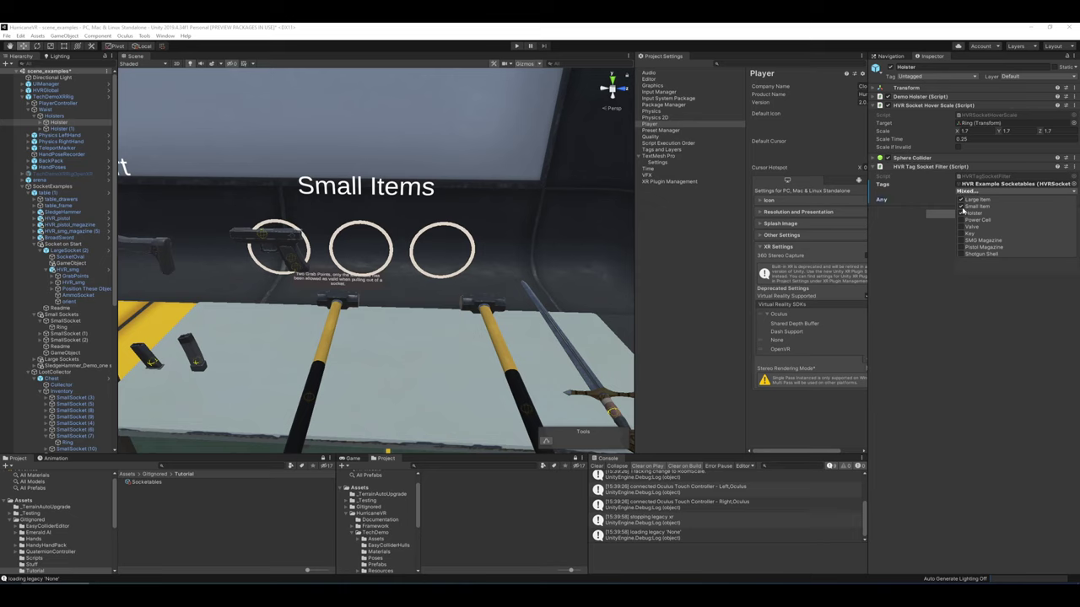
{"action": "left_click", "coordinate": [963, 207]}
{"action": "left_click", "coordinate": [962, 201]}
{"action": "left_click", "coordinate": [903, 241]}
- Select LargeSocket (2) under Socket on Start and examine the Any option of its HVR Tag Socket Filter
{"action": "right_click_drag", "start_coordinate": [369, 235], "coordinate": [381, 199]}
{"action": "left_click", "coordinate": [71, 251]}
{"action": "key", "text": "a"}
{"action": "key", "text": "a"}
{"action": "key", "text": "d"}
{"action": "key", "text": "w"}
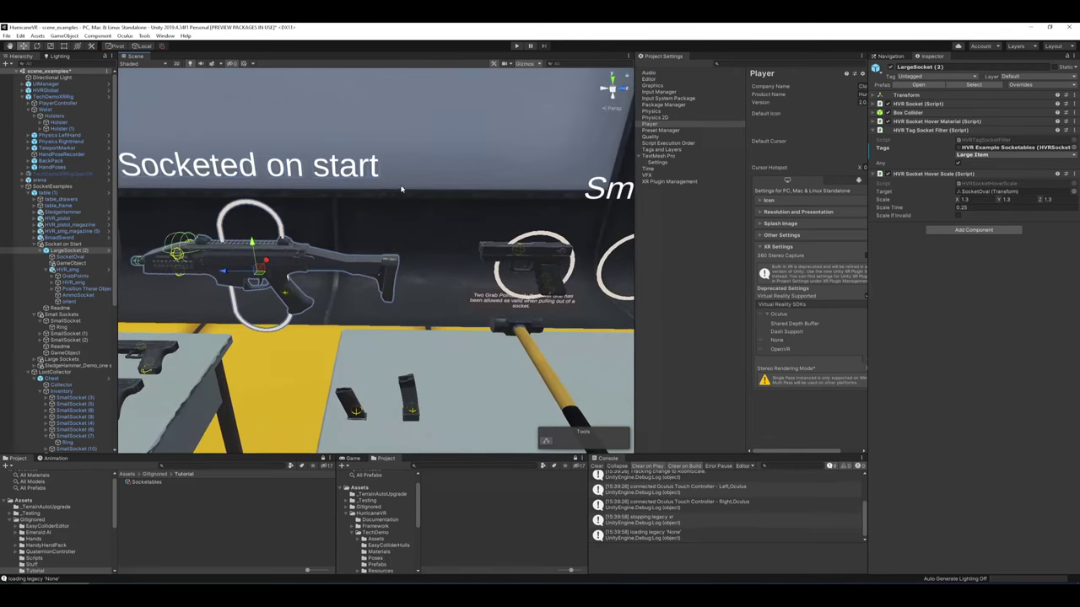
{"action": "mouse_move", "coordinate": [942, 170]}
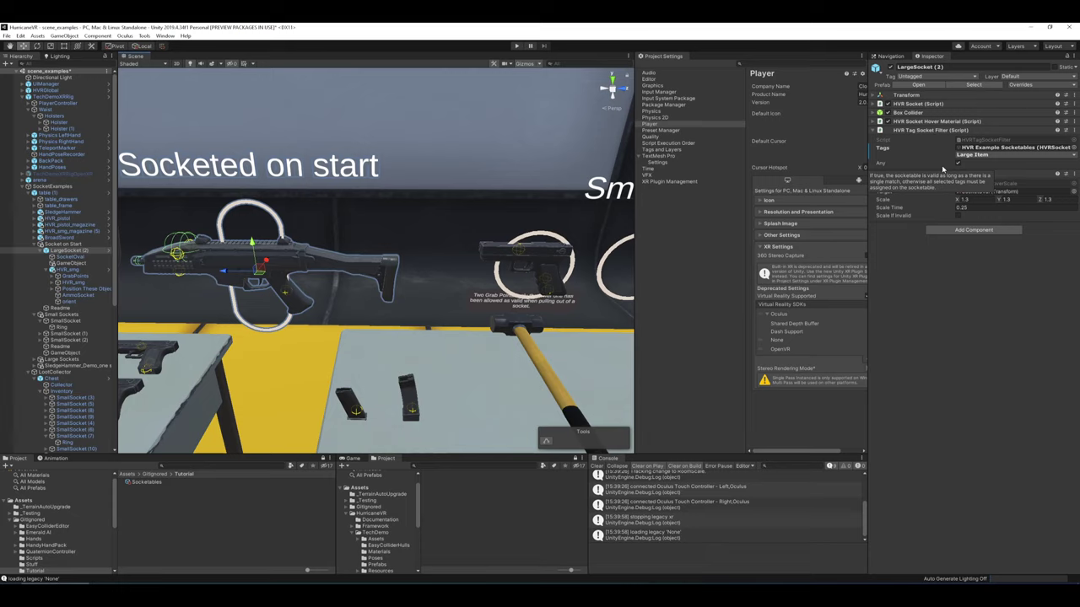
{"action": "key", "text": "s"}
{"action": "mouse_move", "coordinate": [452, 202]}
{"action": "right_mouse_down"}
{"action": "mouse_move", "coordinate": [430, 203]}
{"action": "mouse_move", "coordinate": [441, 205]}
{"action": "right_mouse_up"}
{"action": "key", "text": "w"}
{"action": "key", "text": "d"}
{"action": "key", "text": "a"}
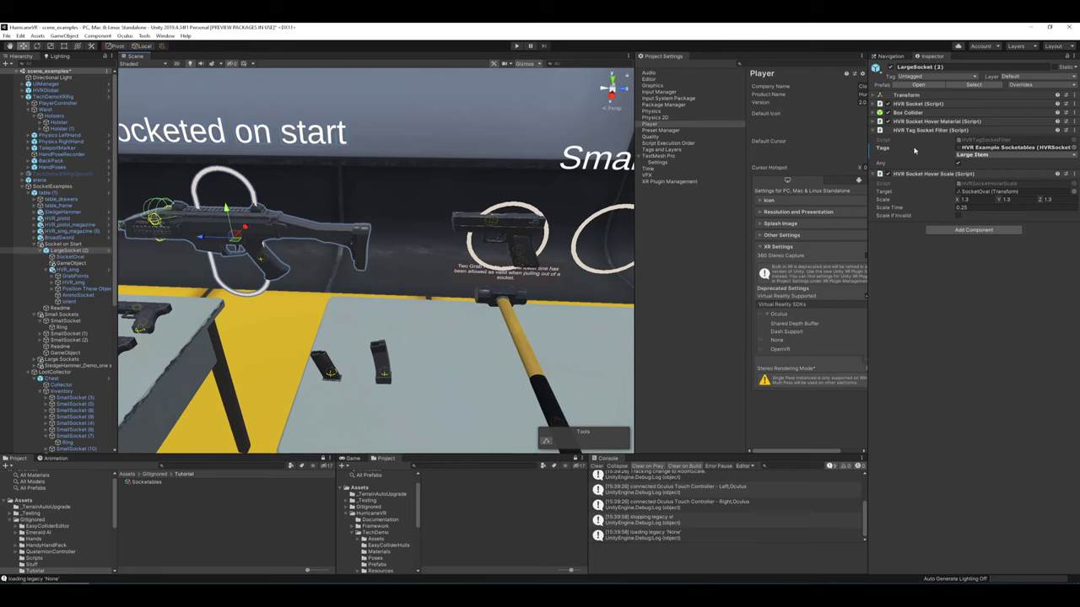
- Collapse LargeSocket (2)'s HVR Tag Socket Filter and expand its HVR Socket component to view the grab and filtering settings
{"action": "left_click", "coordinate": [934, 131]}
{"action": "right_click_drag", "start_coordinate": [498, 169], "coordinate": [511, 165]}
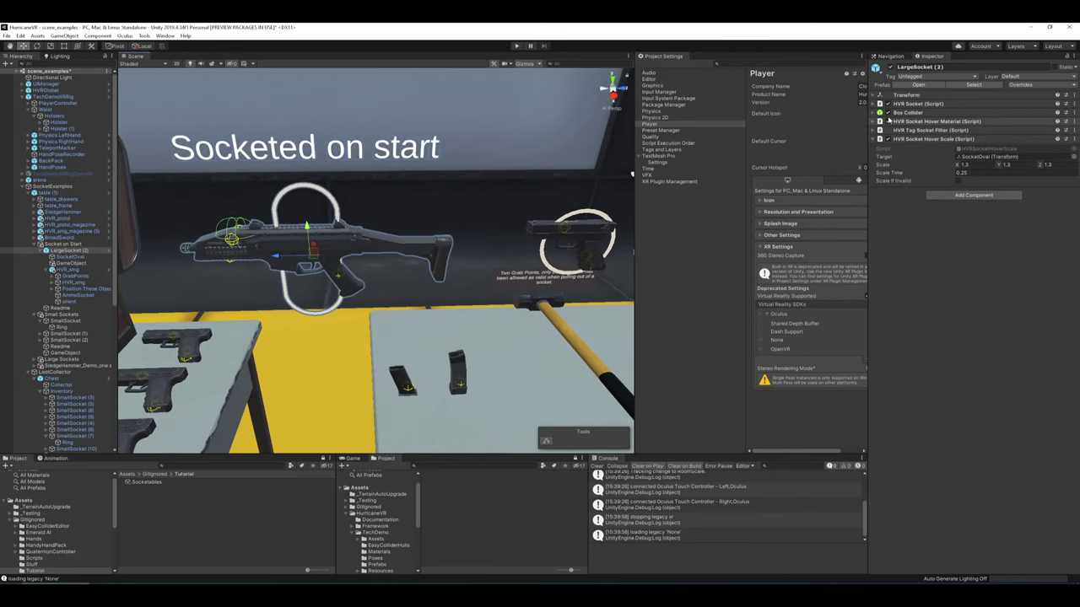
{"action": "left_click", "coordinate": [924, 103]}
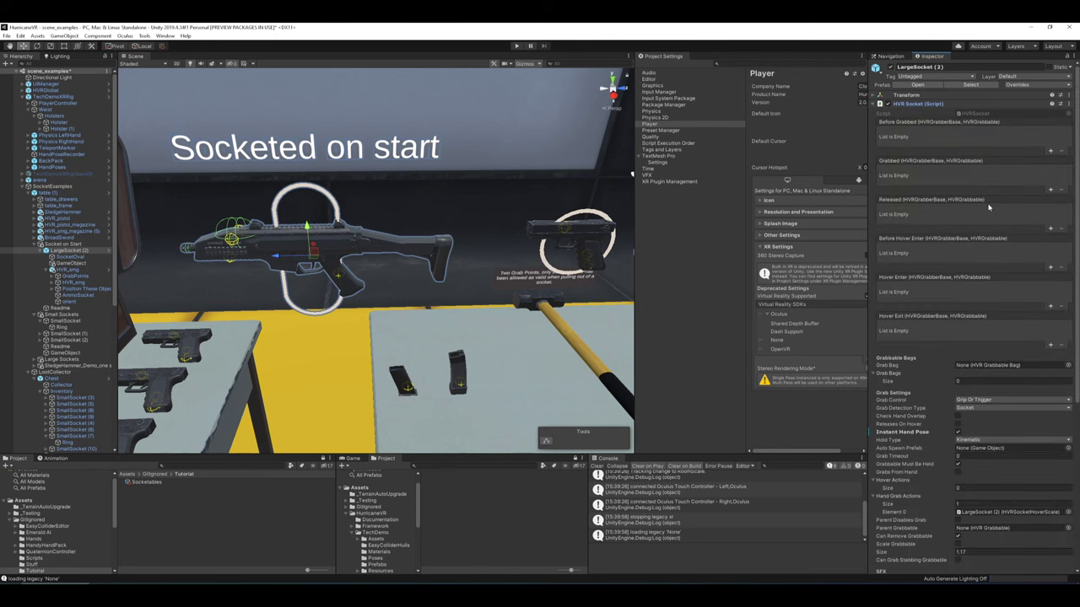
{"action": "scroll", "coordinate": [988, 208], "scroll_direction": "down", "scroll_amount": 5}
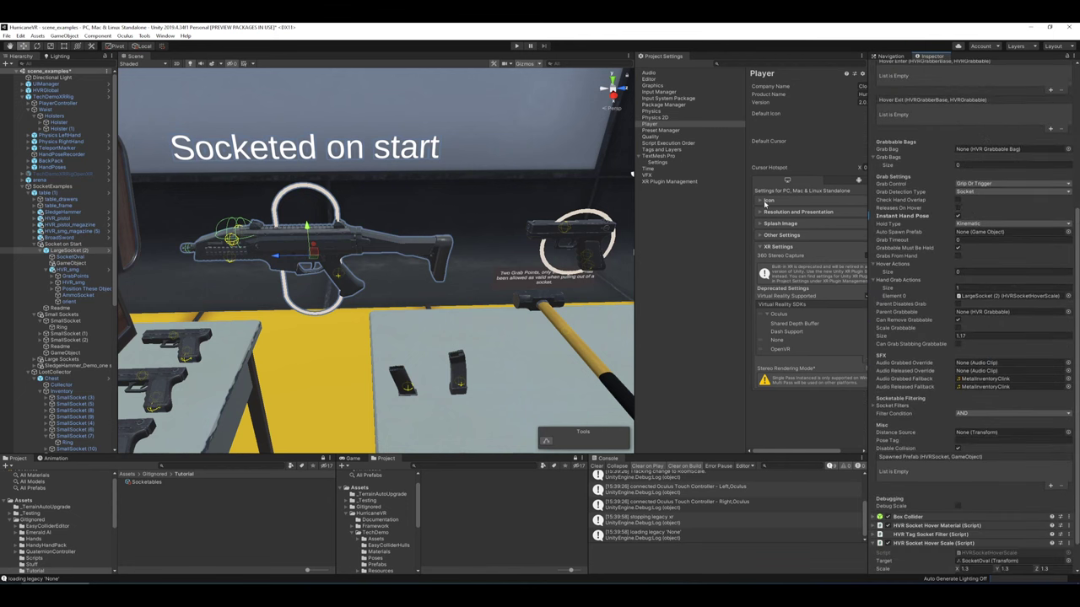
{"action": "mouse_move", "coordinate": [521, 189]}
{"action": "right_mouse_down"}
{"action": "mouse_move", "coordinate": [489, 188]}
{"action": "mouse_move", "coordinate": [510, 183]}
{"action": "right_mouse_up"}
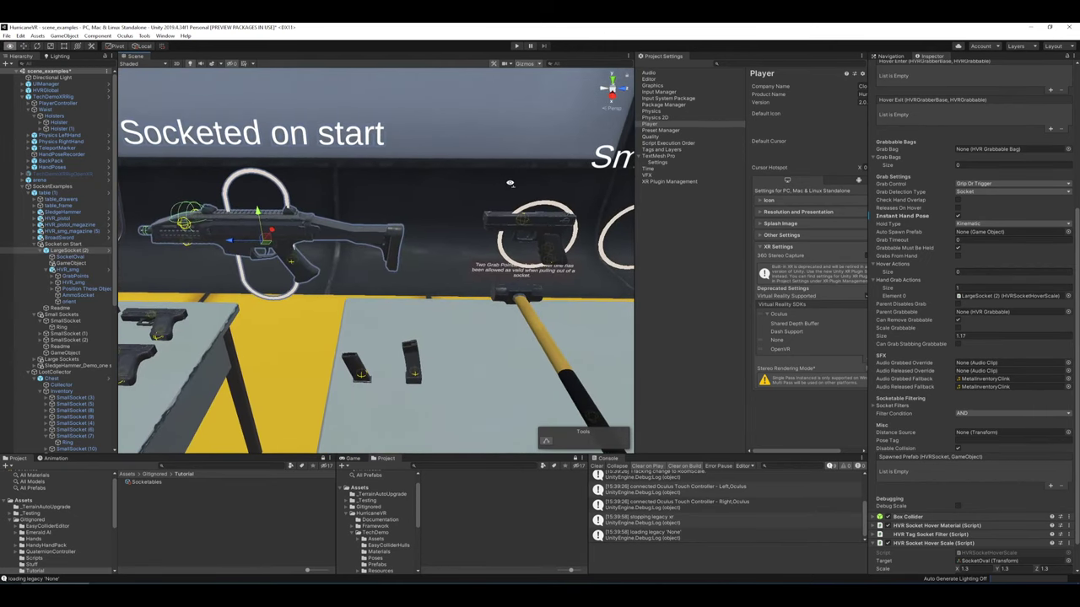
- Examine LargeSocket (2)'s HVR Socket settings, from the grabbable size and hand pose options to its Grabbable Bags
{"action": "mouse_move", "coordinate": [925, 342]}
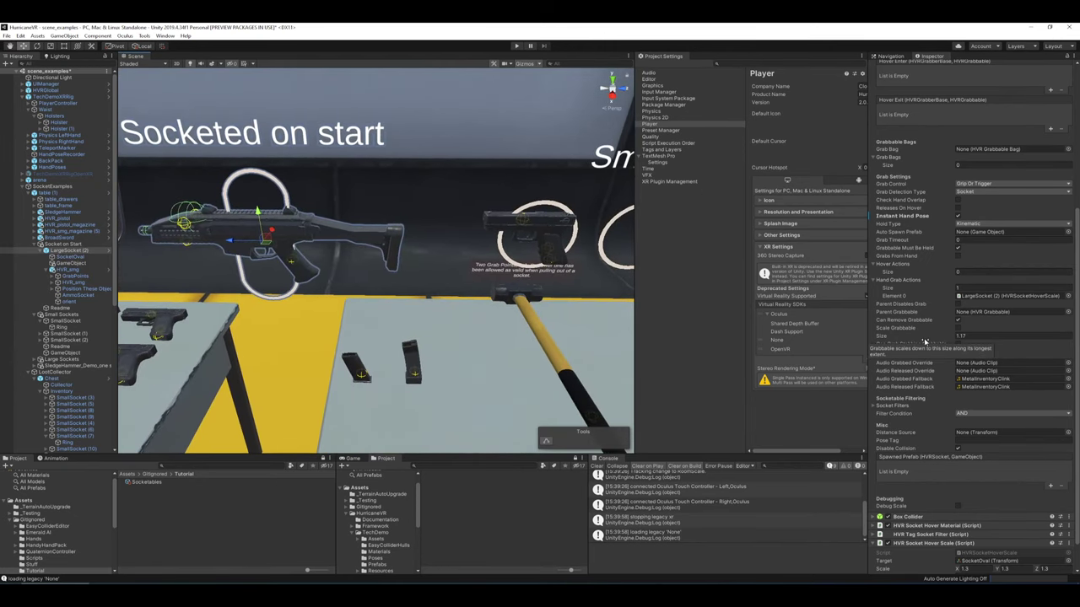
{"action": "scroll", "coordinate": [928, 338], "scroll_direction": "up", "scroll_amount": 5}
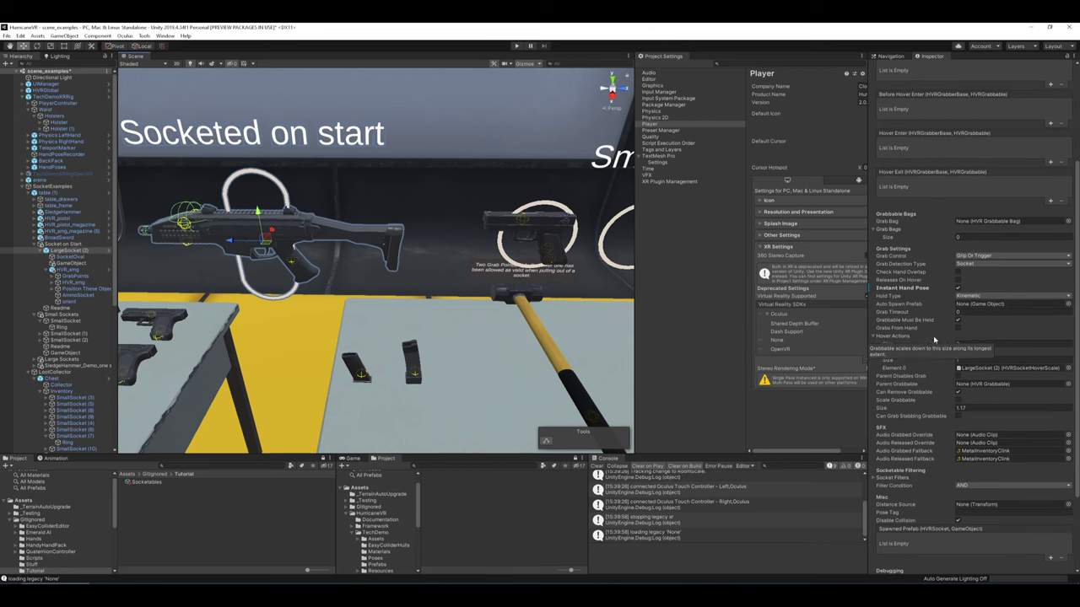
{"action": "scroll", "coordinate": [960, 251], "scroll_direction": "down", "scroll_amount": 6}
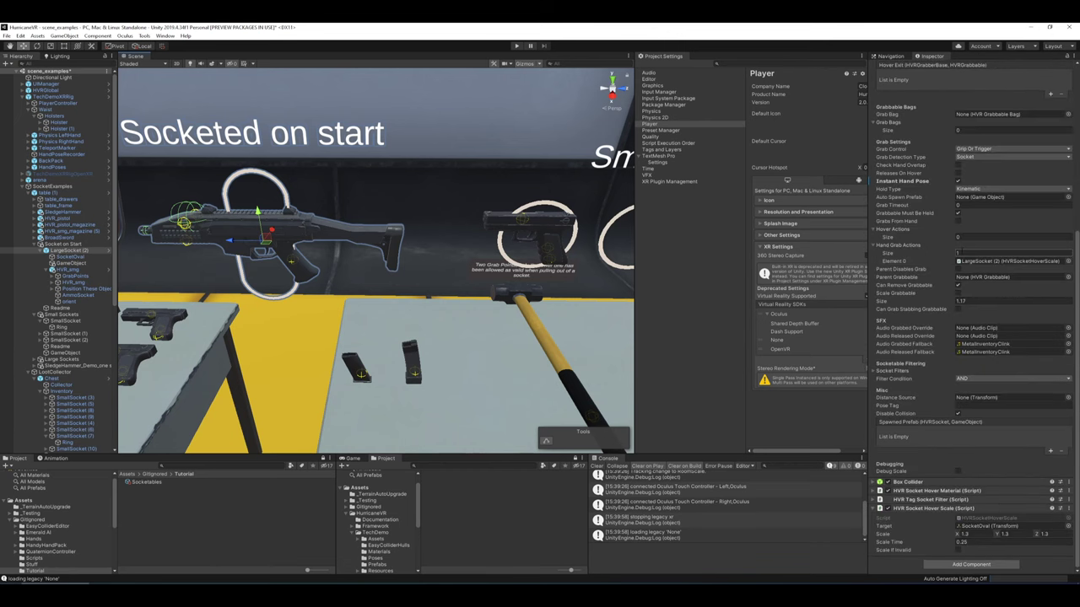
{"action": "scroll", "coordinate": [964, 254], "scroll_direction": "up", "scroll_amount": 2}
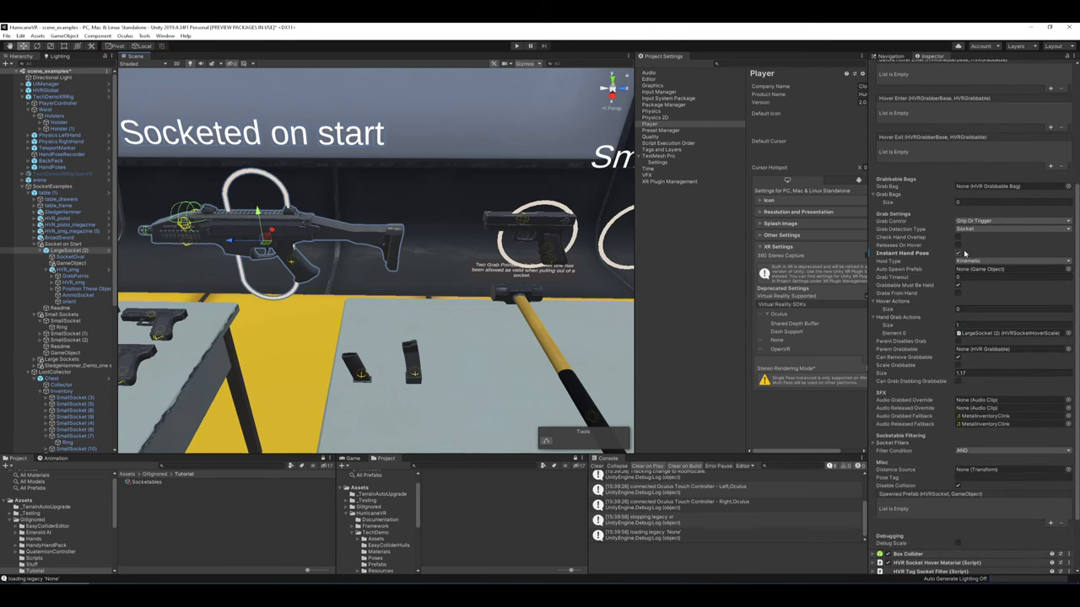
{"action": "scroll", "coordinate": [965, 253], "scroll_direction": "up", "scroll_amount": 2}
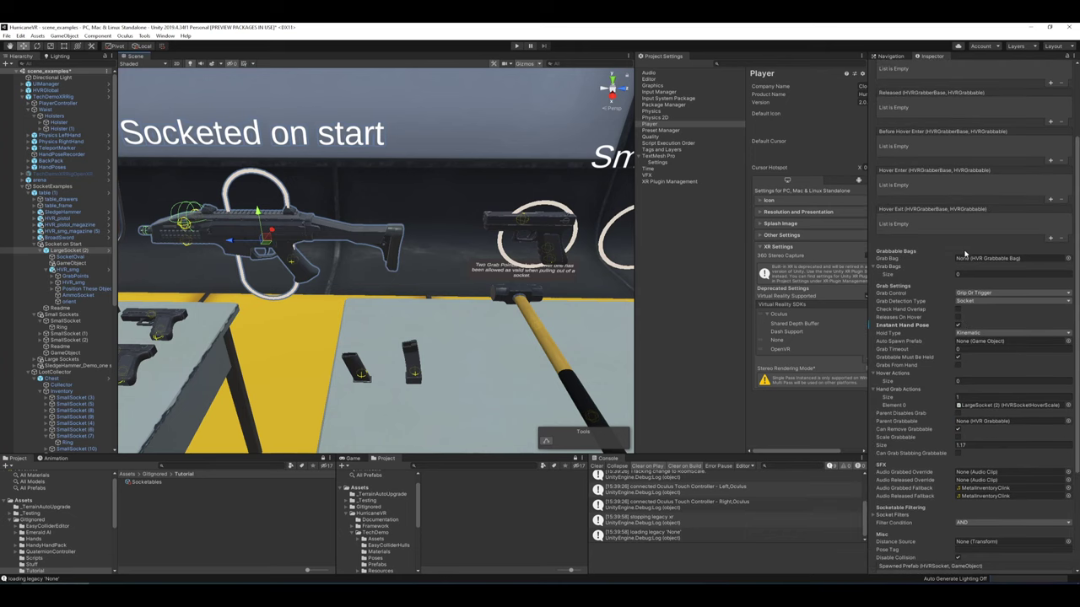
{"action": "scroll", "coordinate": [901, 263], "scroll_direction": "up", "scroll_amount": 2}
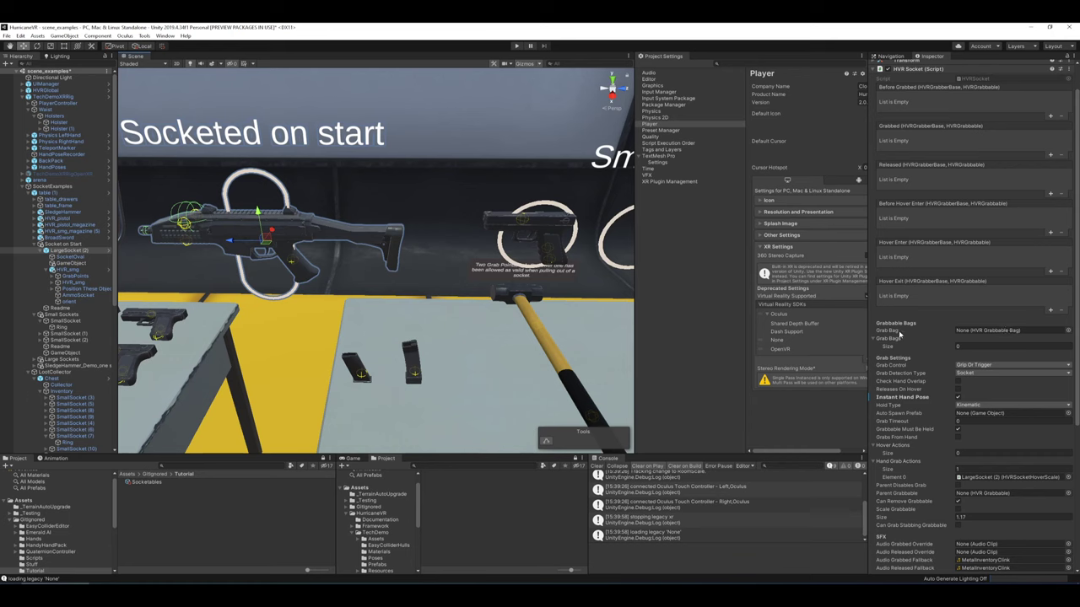
{"action": "scroll", "coordinate": [976, 331], "scroll_direction": "down", "scroll_amount": 2}
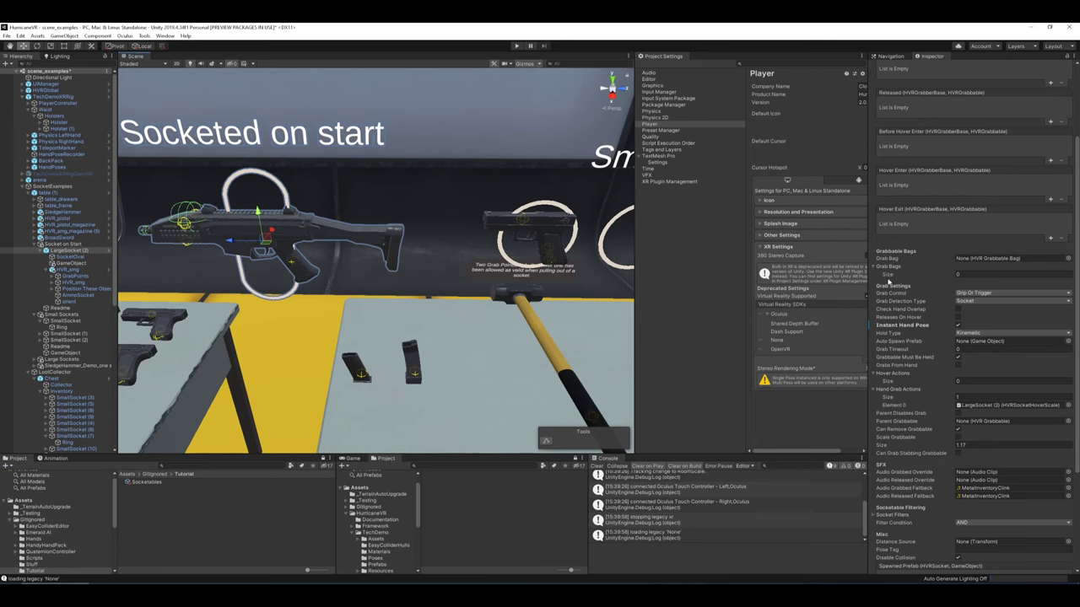
- Enter play mode and inspect LargeSocket (2)'s Grab Bags entry and its HVR Trigger Grabbable Bag settings
{"action": "key", "text": "ctrl+p"}
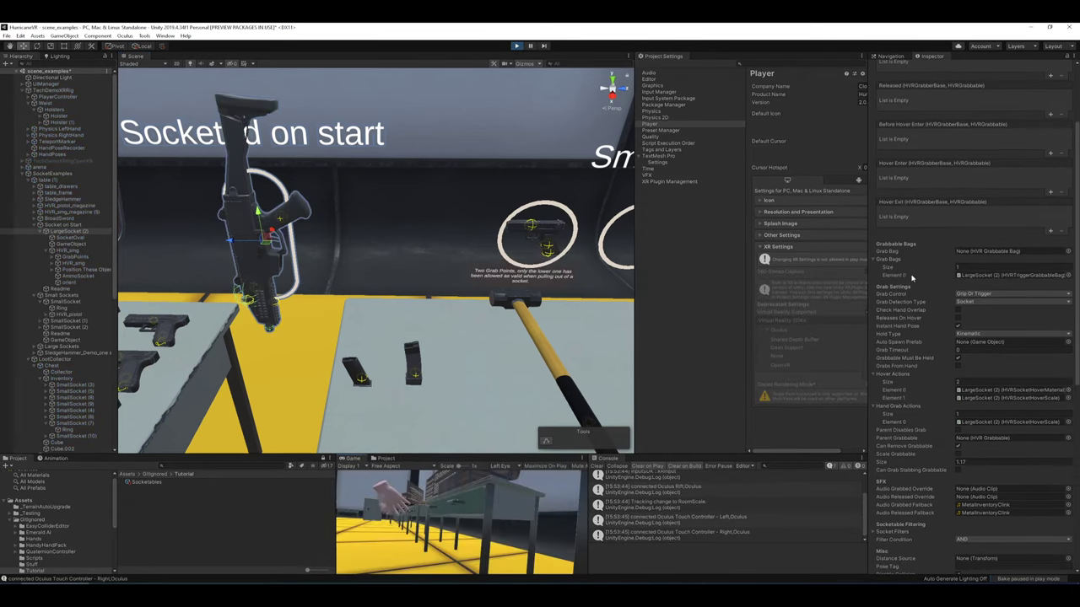
{"action": "scroll", "coordinate": [911, 279], "scroll_direction": "down", "scroll_amount": 10}
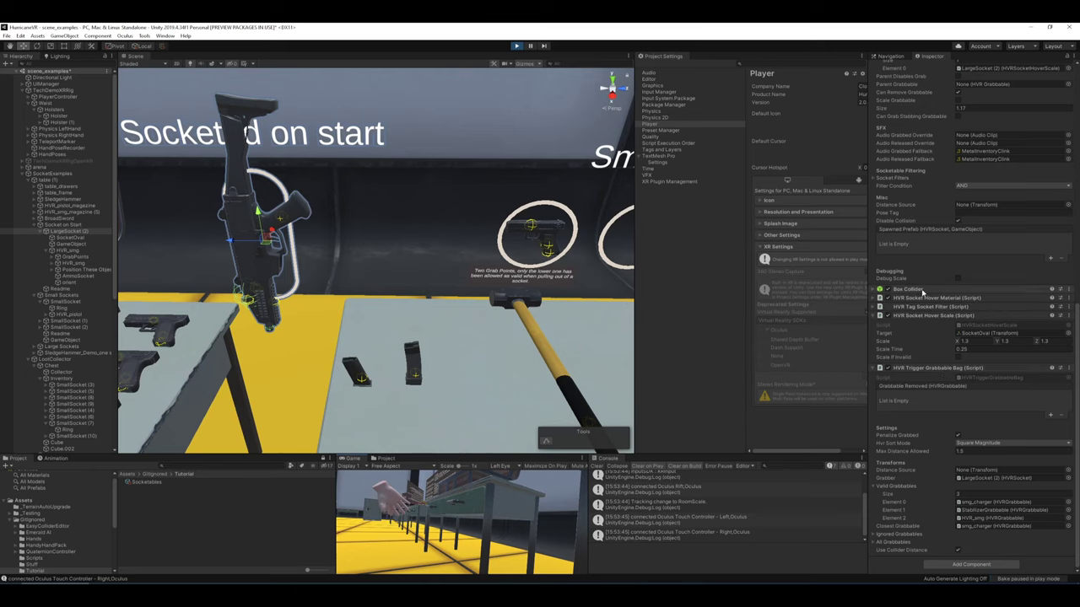
{"action": "scroll", "coordinate": [953, 304], "scroll_direction": "up", "scroll_amount": 5}
{"action": "scroll", "coordinate": [957, 236], "scroll_direction": "up", "scroll_amount": 2}
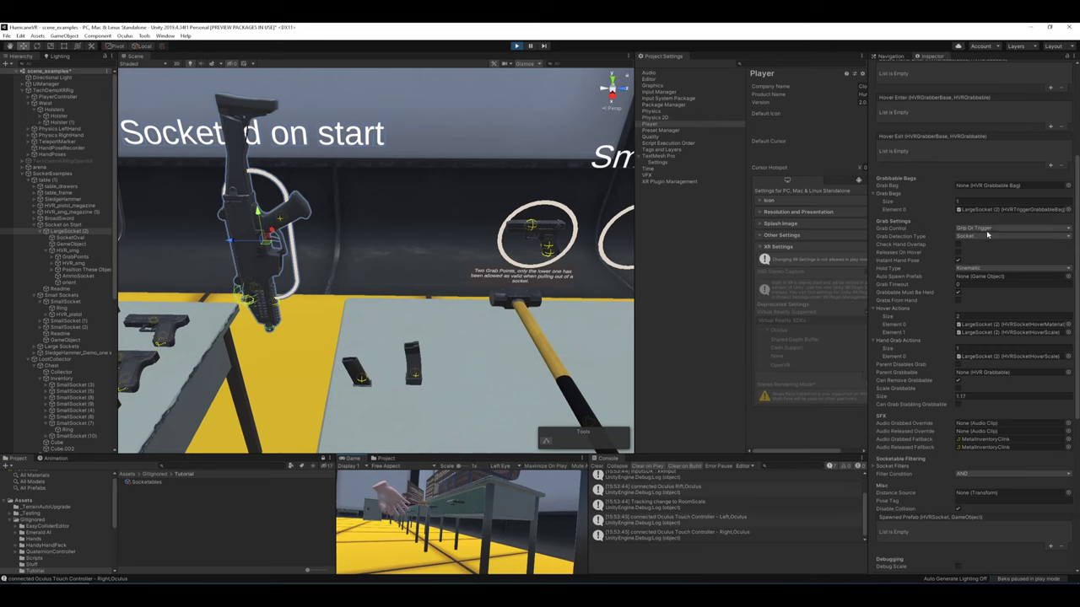
{"action": "scroll", "coordinate": [979, 241], "scroll_direction": "up", "scroll_amount": 5}
- Collapse the HVR Socket component and examine the trigger bag's Valid Grabbables alongside the socketed SMG in the scene
{"action": "left_click", "coordinate": [876, 98]}
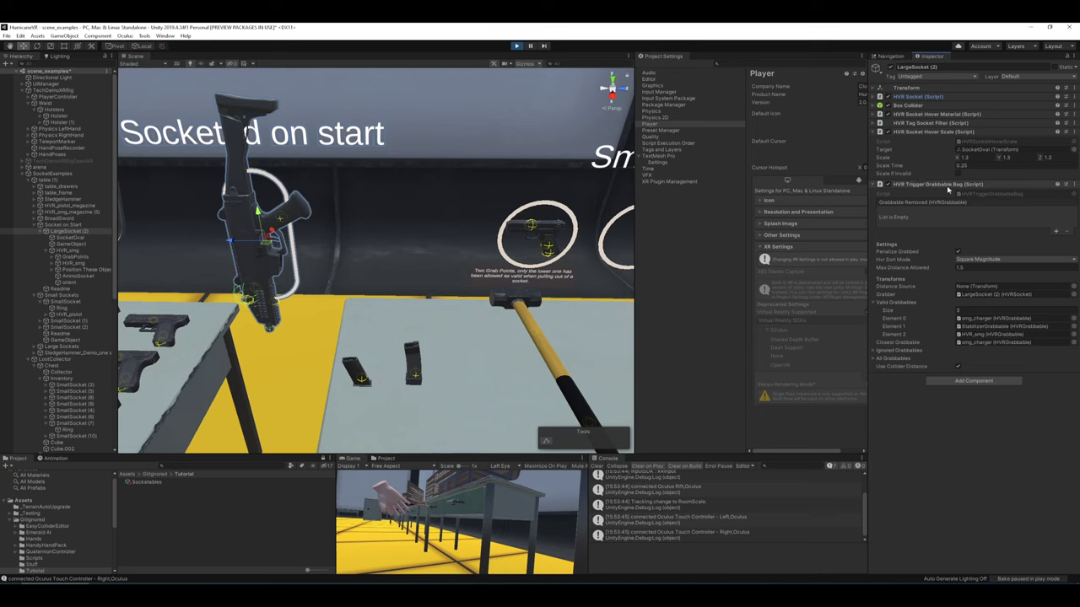
{"action": "right_click_drag", "start_coordinate": [432, 243], "coordinate": [342, 286]}
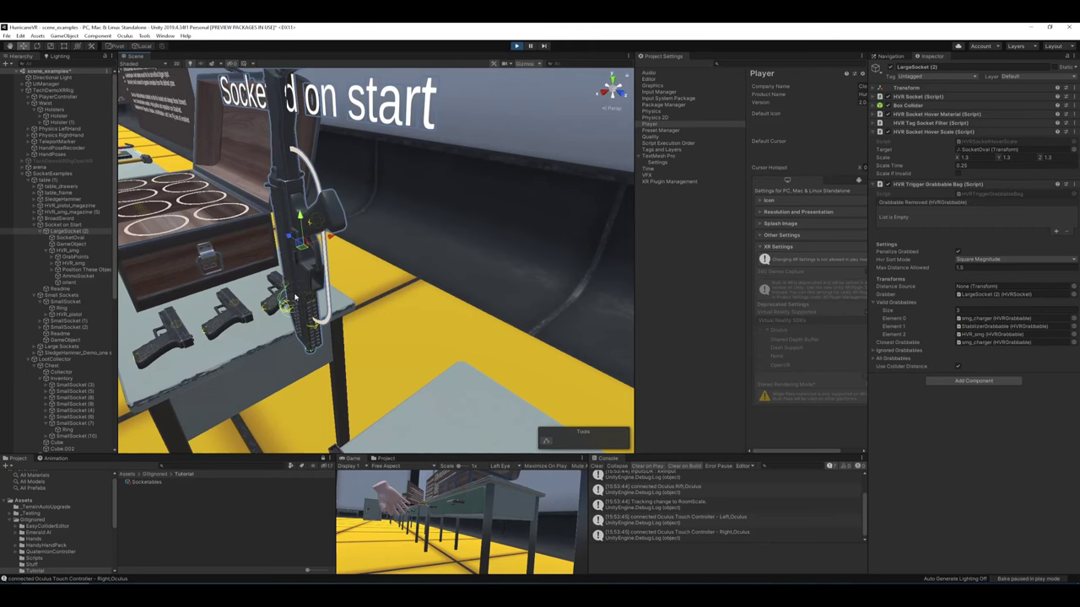
{"action": "right_click_drag", "start_coordinate": [356, 251], "coordinate": [248, 221]}
{"action": "right_click_drag", "start_coordinate": [369, 208], "coordinate": [557, 215]}
{"action": "right_click_drag", "start_coordinate": [521, 289], "coordinate": [567, 221]}
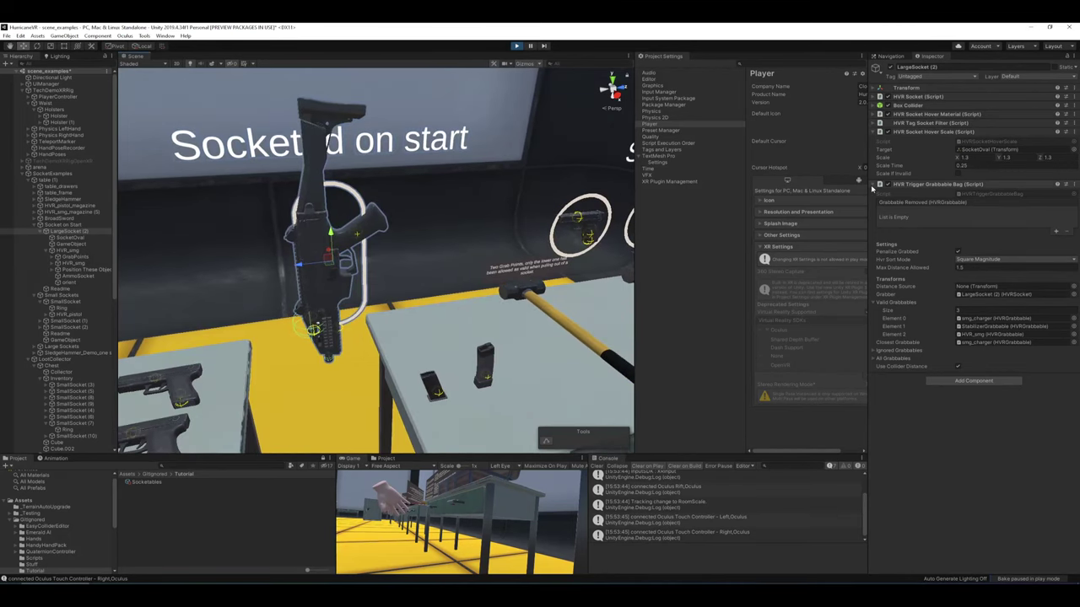
- Collapse the HVR Trigger Grabbable Bag component, expand HVR Socket again and exit play mode
{"action": "left_click", "coordinate": [873, 186]}
{"action": "left_click", "coordinate": [903, 97]}
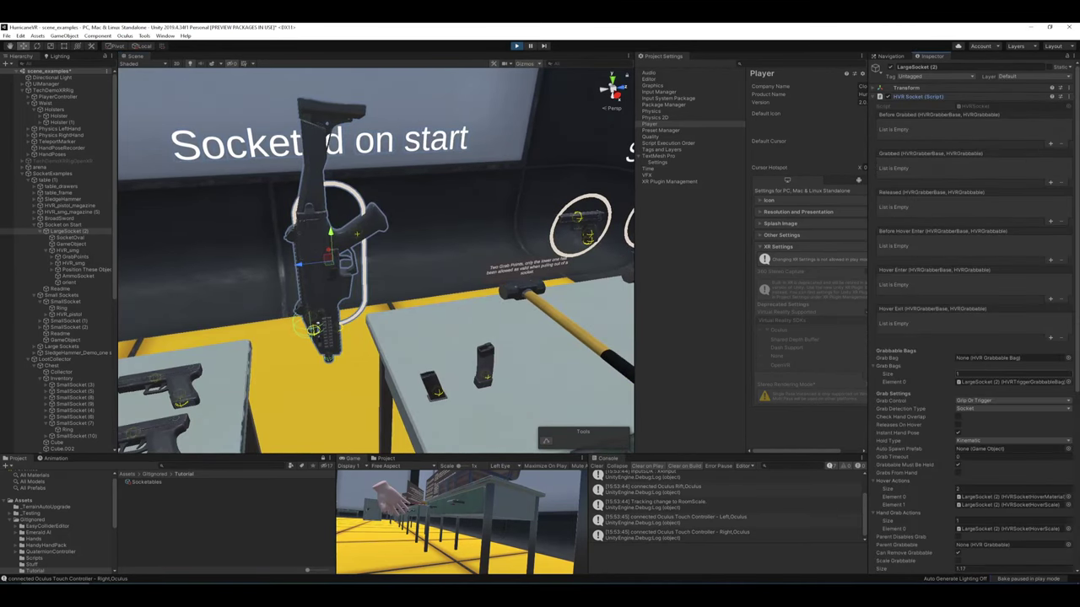
{"action": "key", "text": "ctrl+p"}
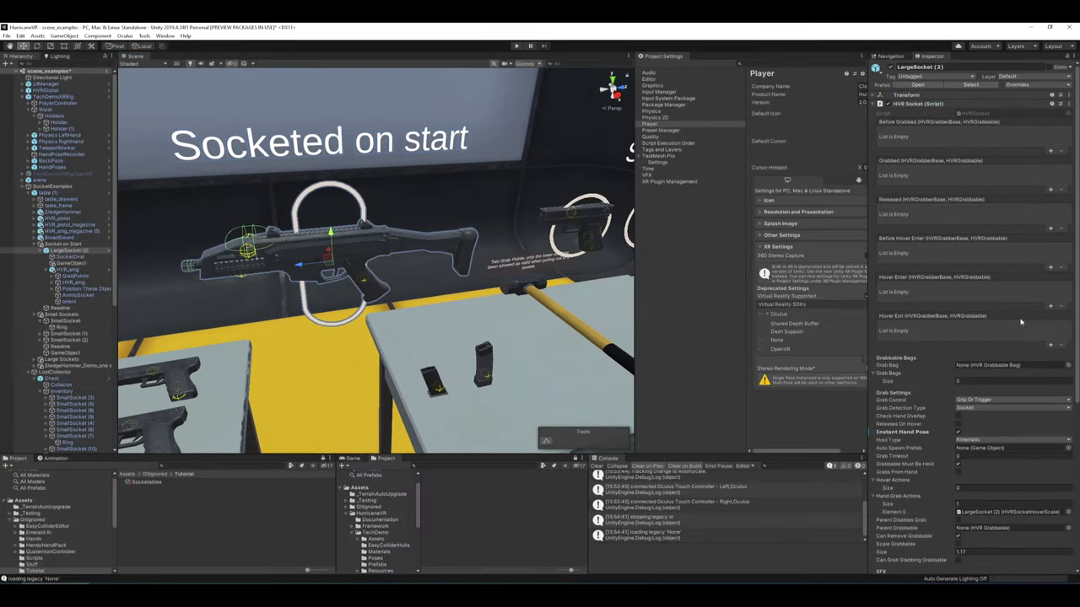
- Open the Physics project settings and examine the Layer Collision Matrix in relation to the socketed SMG
{"action": "scroll", "coordinate": [970, 379], "scroll_direction": "down", "scroll_amount": 3}
{"action": "right_click_drag", "start_coordinate": [430, 236], "coordinate": [261, 173]}
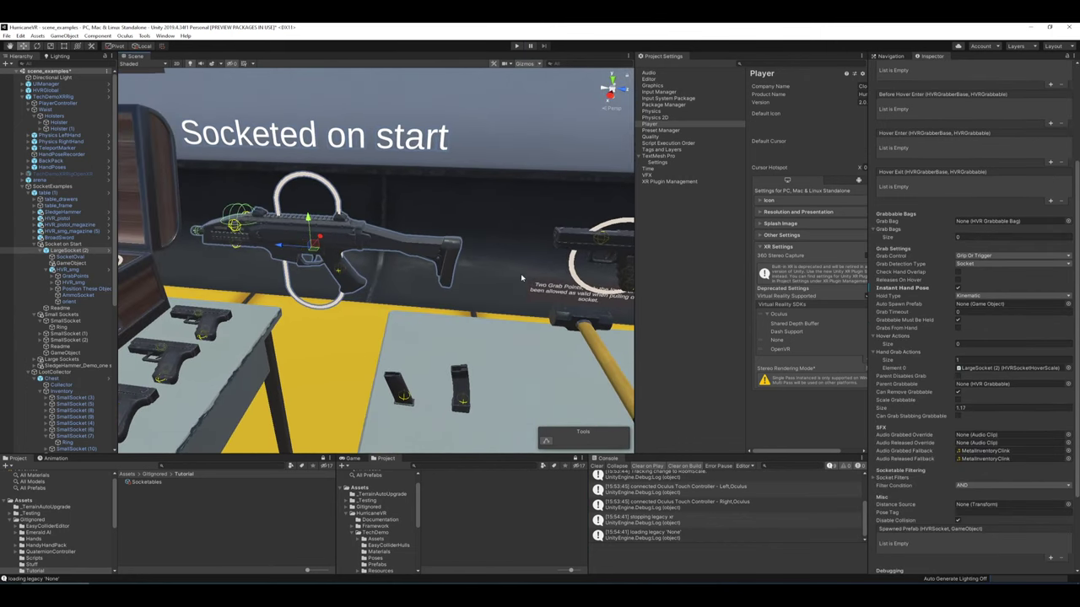
{"action": "right_click_drag", "start_coordinate": [613, 240], "coordinate": [475, 225]}
{"action": "scroll", "coordinate": [492, 214], "scroll_direction": "up", "scroll_amount": 3}
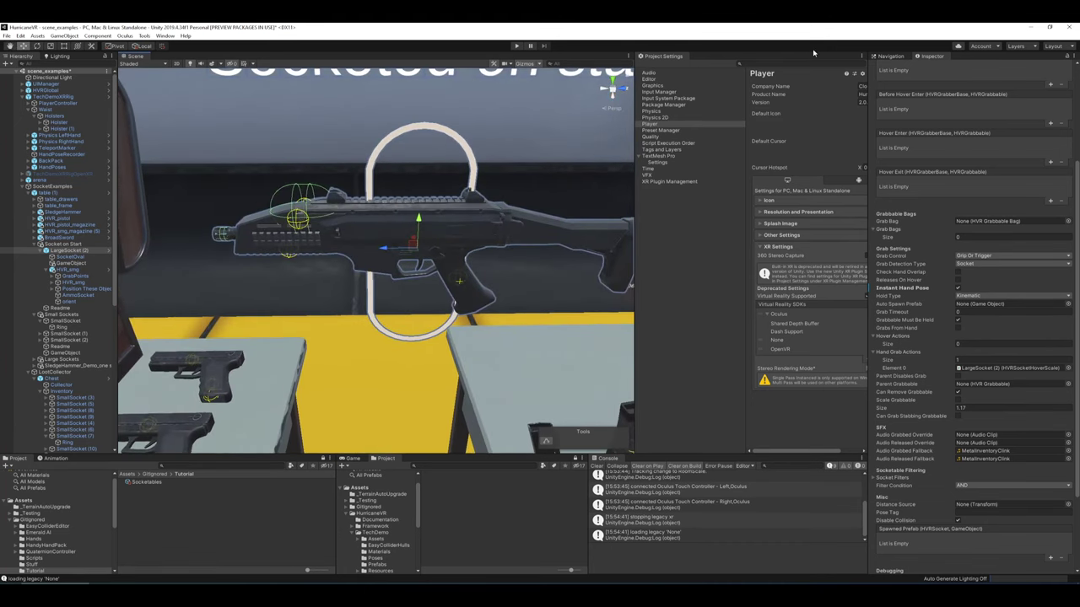
{"action": "left_click", "coordinate": [657, 111]}
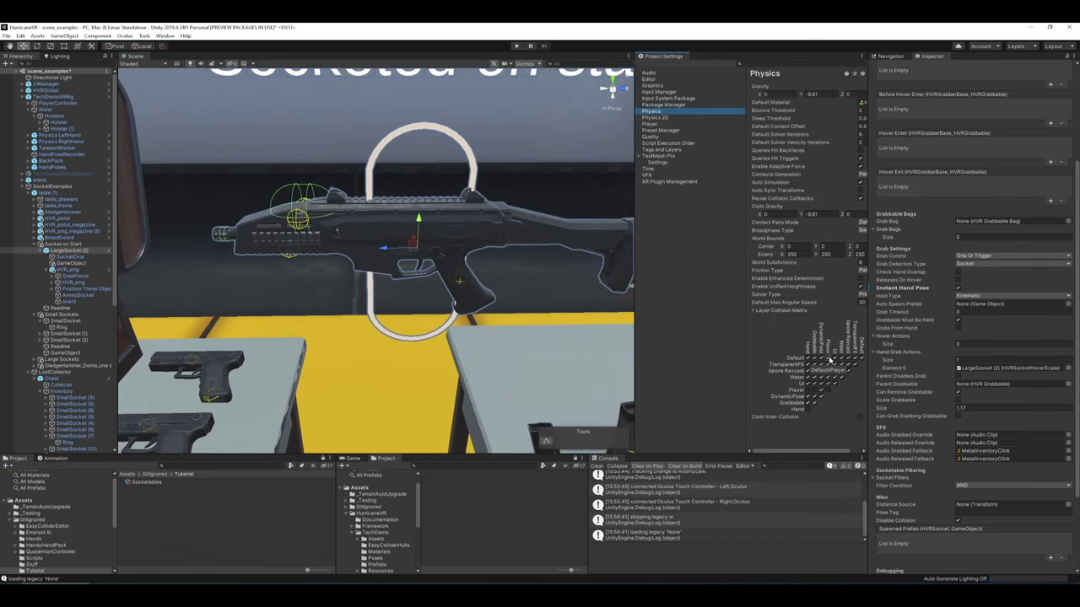
{"action": "right_click_drag", "start_coordinate": [450, 221], "coordinate": [572, 233]}
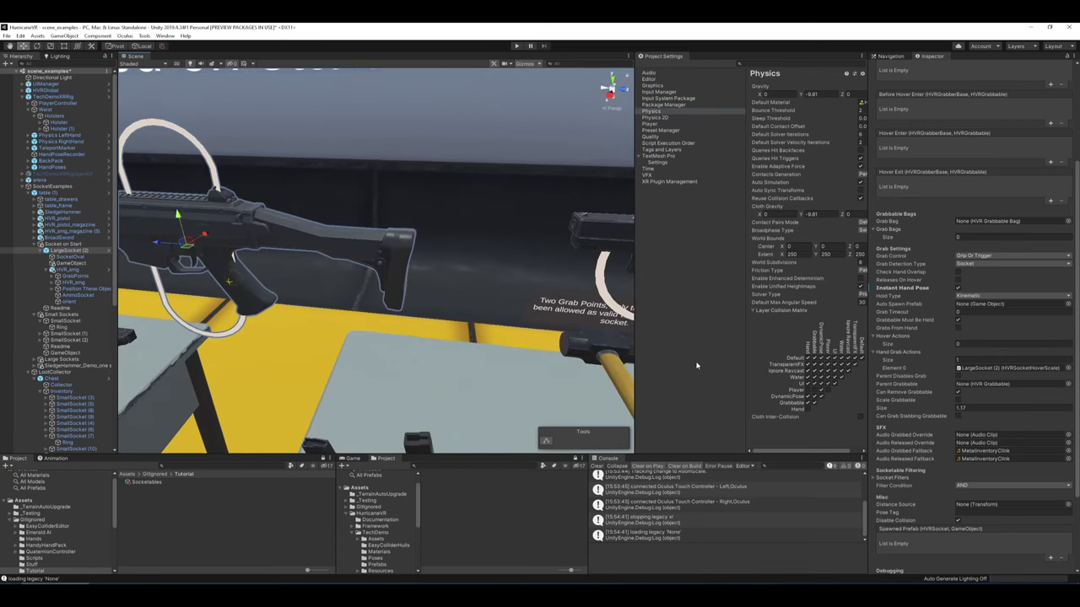
{"action": "mouse_move", "coordinate": [399, 211]}
{"action": "right_mouse_down"}
{"action": "mouse_move", "coordinate": [324, 208]}
{"action": "mouse_move", "coordinate": [383, 206]}
{"action": "right_mouse_up"}
{"action": "key", "text": "a"}
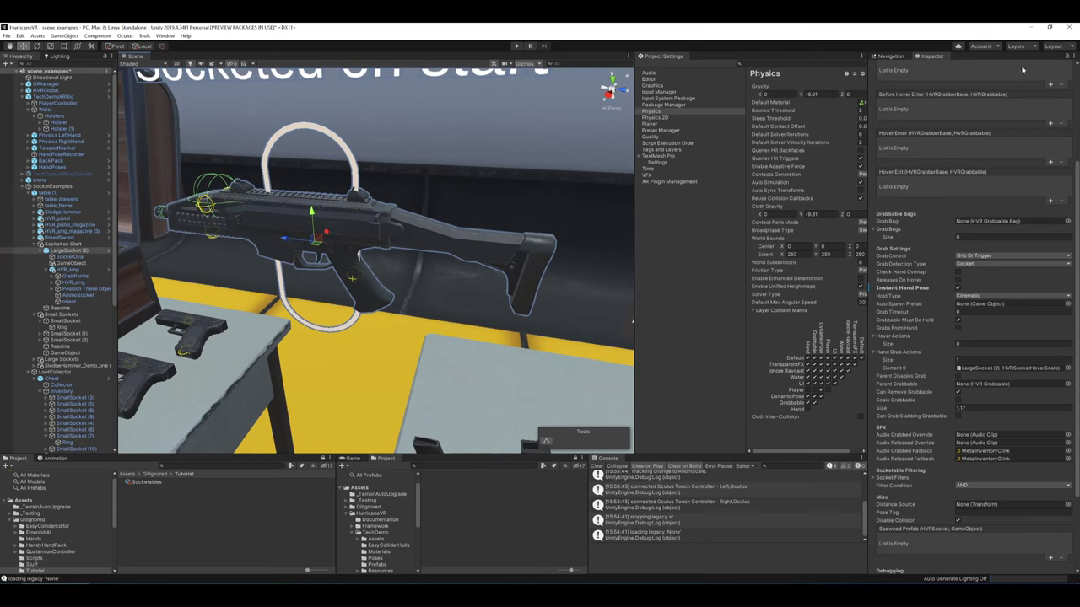
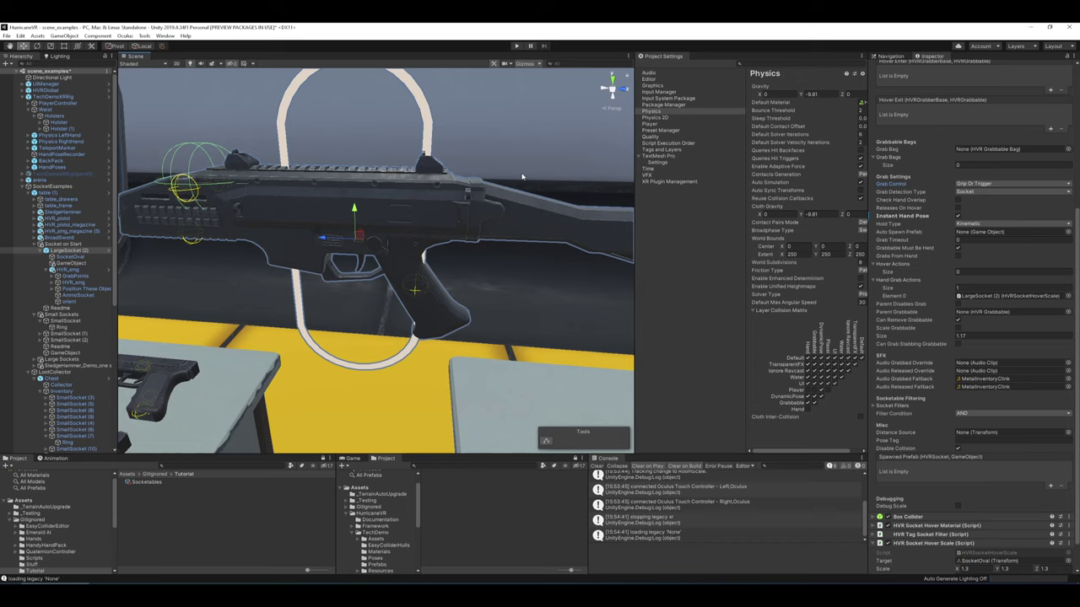
- Try Trigger Only as LargeSocket (2)'s Grab Control and set it back to Grip Or Trigger
{"action": "left_click", "coordinate": [1008, 183]}
{"action": "left_click", "coordinate": [978, 202]}
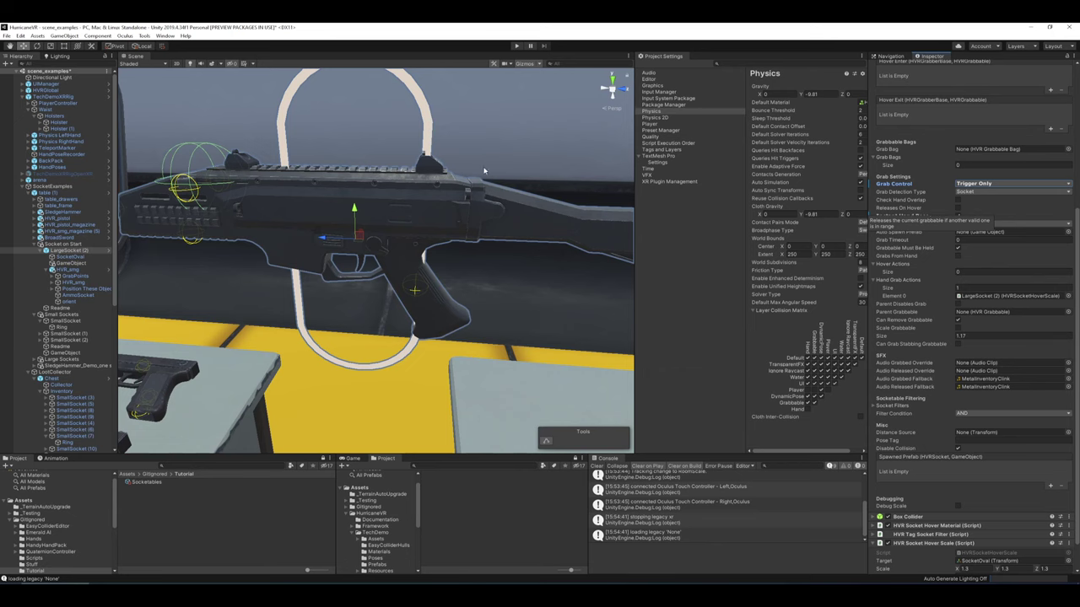
{"action": "right_click_drag", "start_coordinate": [484, 172], "coordinate": [439, 206]}
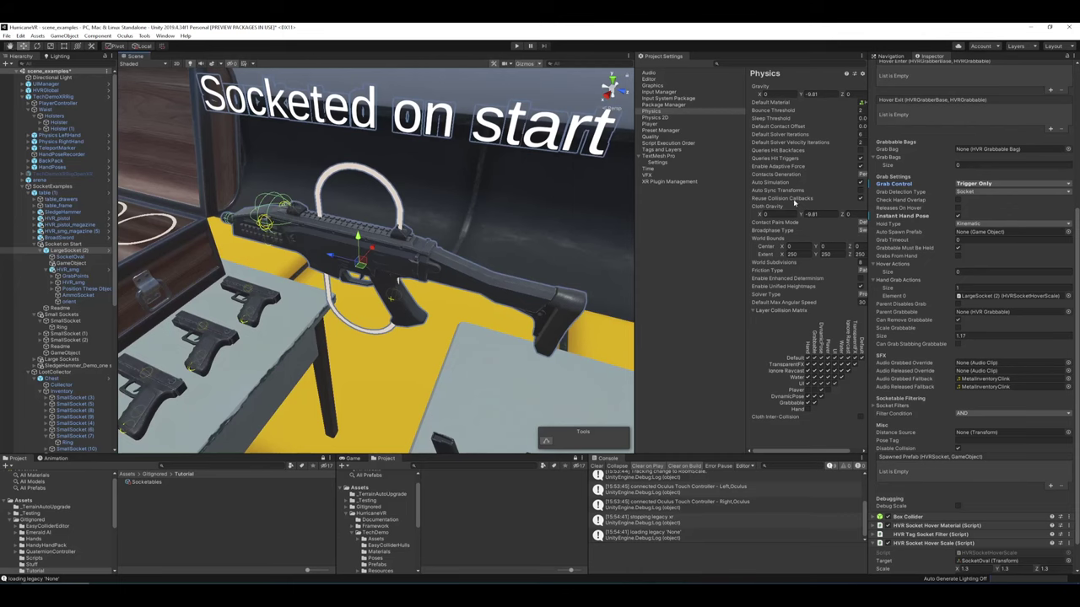
{"action": "left_click", "coordinate": [1014, 183]}
{"action": "left_click", "coordinate": [982, 192]}
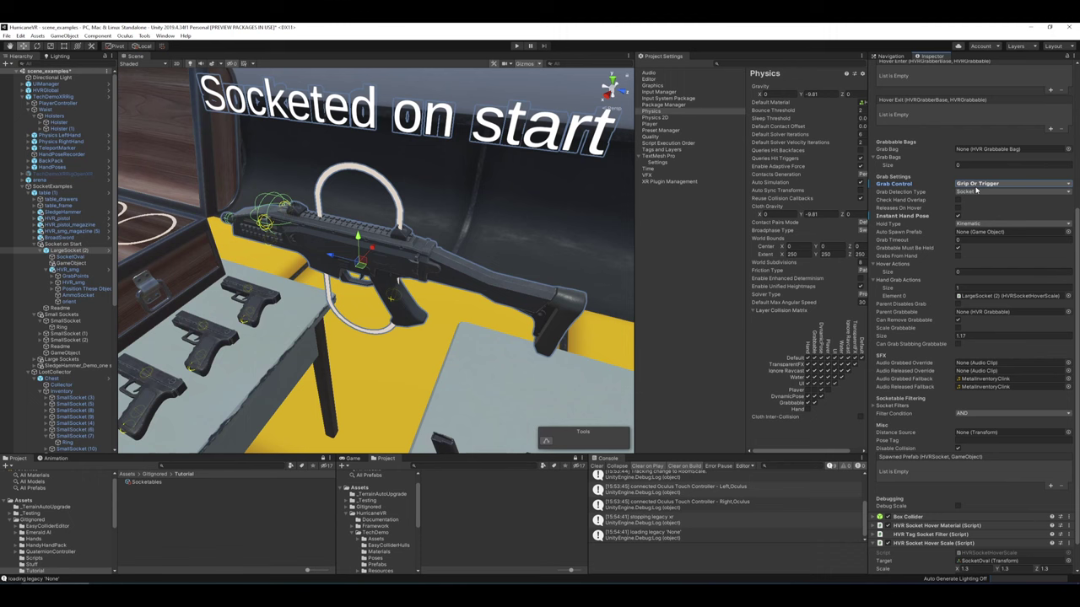
- Toggle Can Trigger Grab on and off in PlayerController's HVR Player Inputs and compare it with LargeSocket (2)'s Grab Control
{"action": "left_click", "coordinate": [64, 103]}
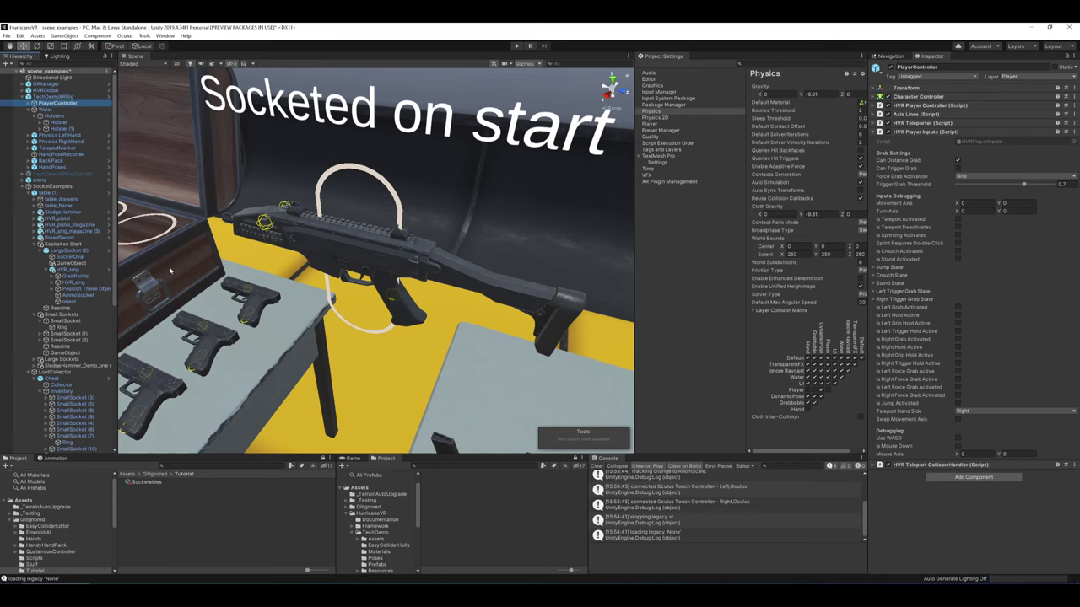
{"action": "scroll", "coordinate": [427, 185], "scroll_direction": "up", "scroll_amount": 1}
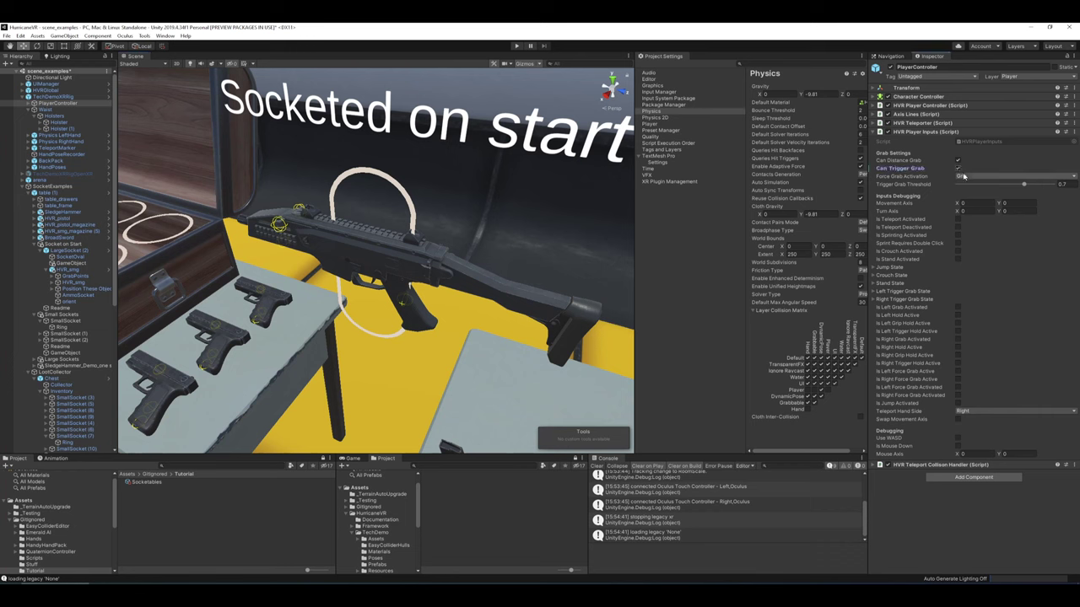
{"action": "left_click", "coordinate": [958, 169]}
{"action": "left_click", "coordinate": [69, 250]}
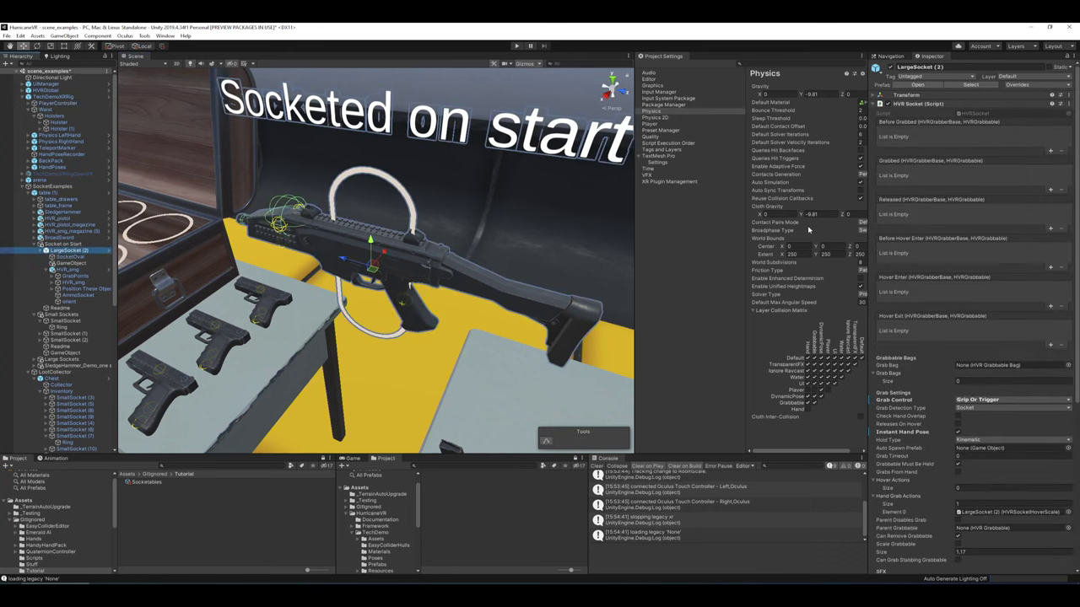
{"action": "scroll", "coordinate": [962, 320], "scroll_direction": "down", "scroll_amount": 3}
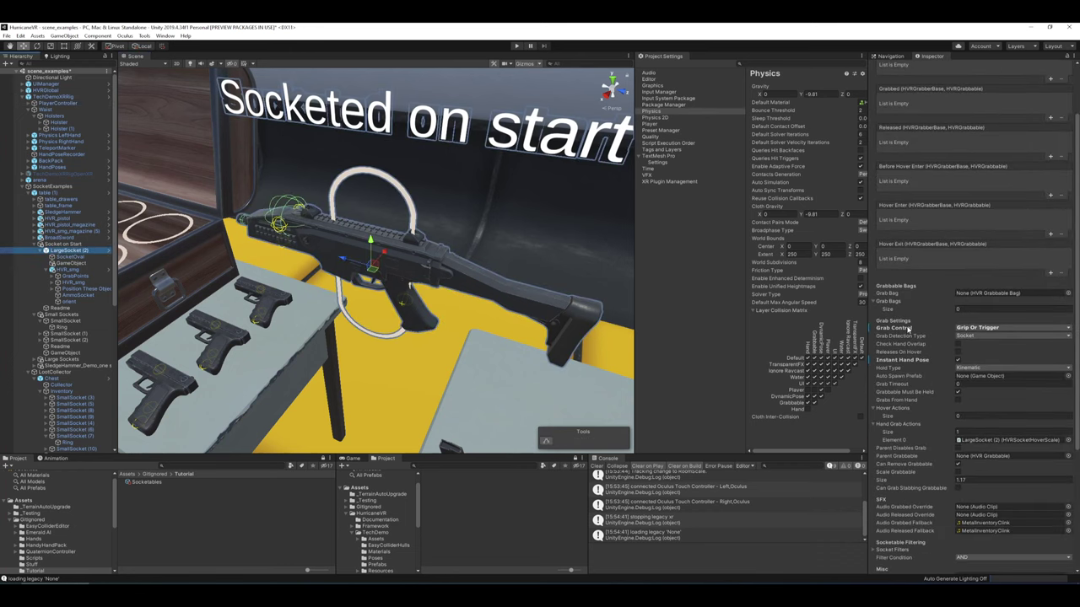
{"action": "scroll", "coordinate": [983, 297], "scroll_direction": "down", "scroll_amount": 3}
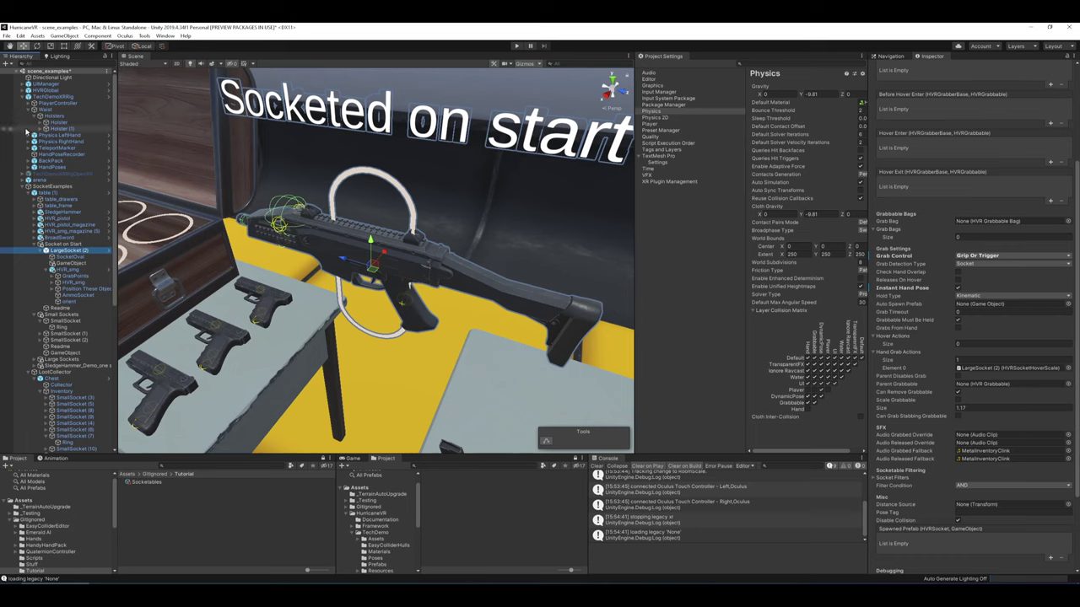
{"action": "left_click", "coordinate": [55, 103]}
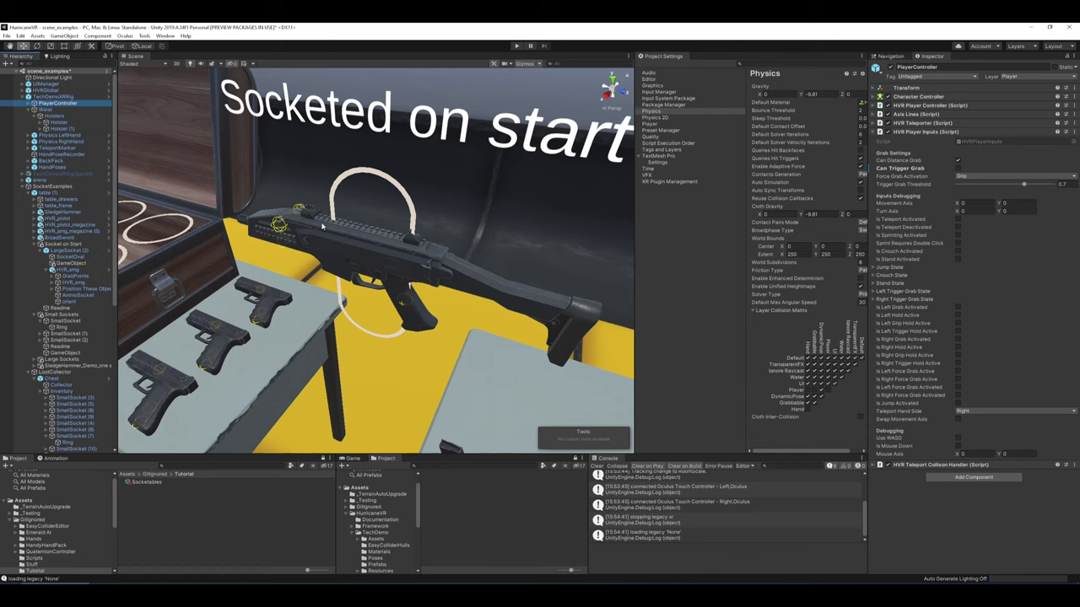
- Set LargeSocket (2)'s Grab Control to Trigger Only and review it against PlayerController's Can Trigger Grab setting
{"action": "left_click", "coordinate": [81, 251]}
{"action": "scroll", "coordinate": [926, 259], "scroll_direction": "down", "scroll_amount": 5}
{"action": "left_click", "coordinate": [1000, 256]}
{"action": "left_click", "coordinate": [986, 283]}
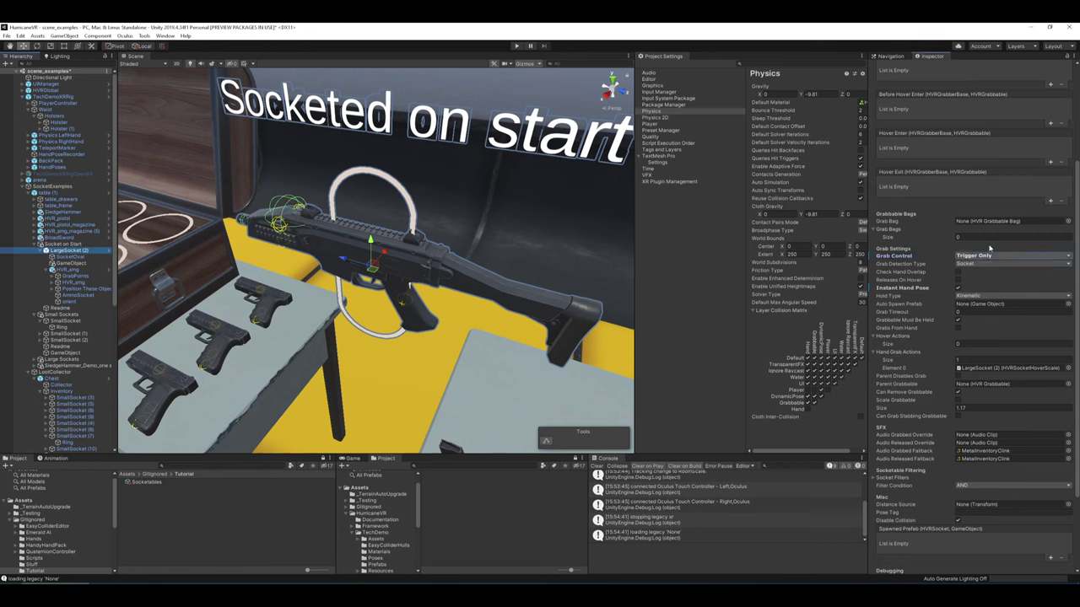
{"action": "left_click", "coordinate": [63, 103]}
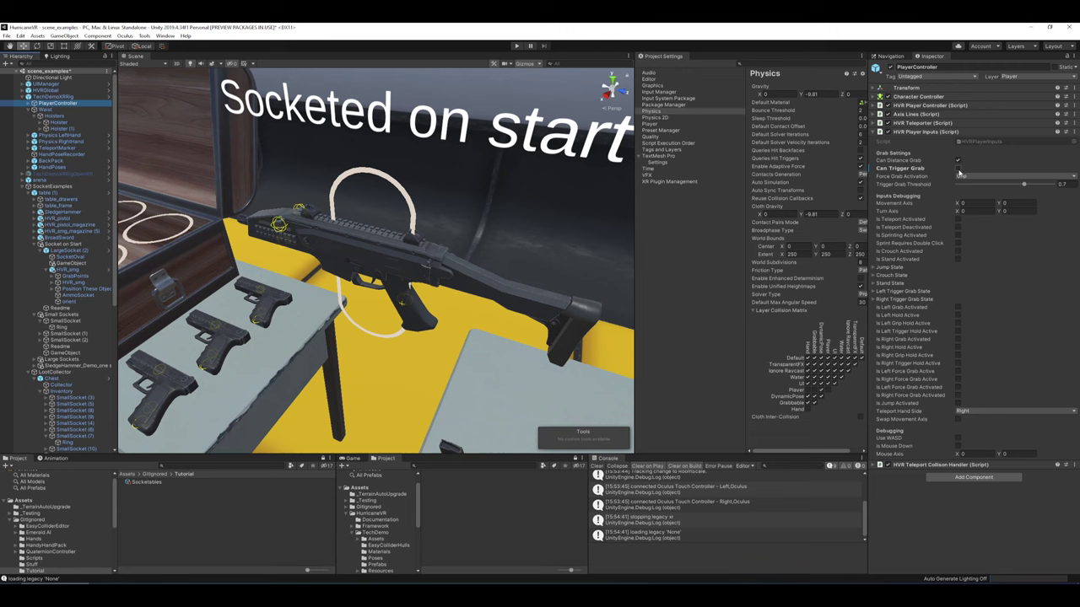
{"action": "left_click", "coordinate": [69, 251]}
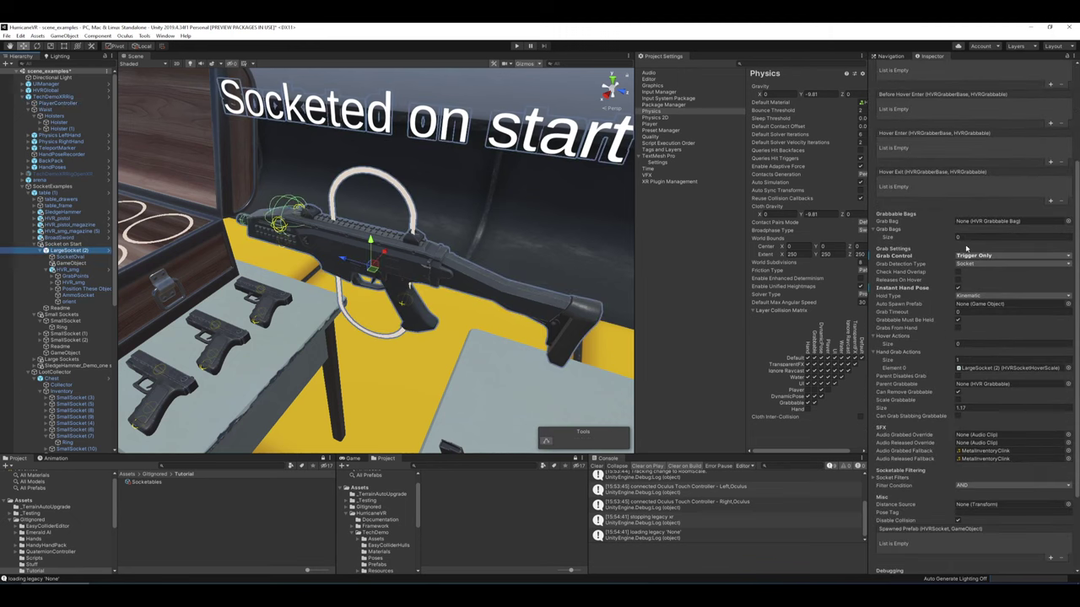
{"action": "scroll", "coordinate": [935, 223], "scroll_direction": "down", "scroll_amount": 3}
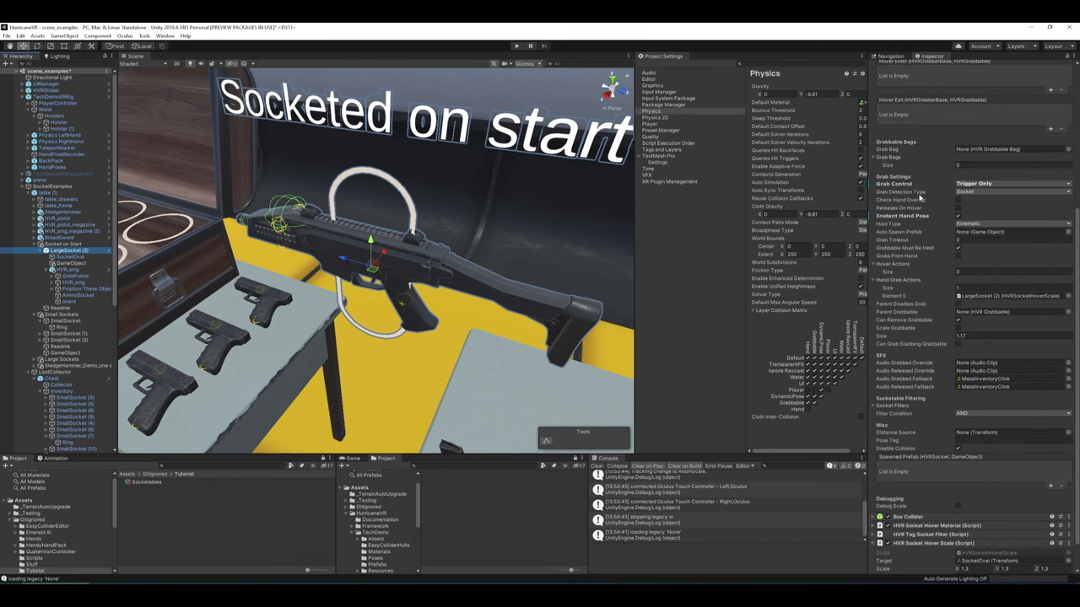
- Focus on Physics LeftHand's SocketBag and examine its Sphere Collider around the hand in relation to the socketed SMG
{"action": "left_click", "coordinate": [31, 135]}
{"action": "double_click", "coordinate": [54, 160]}
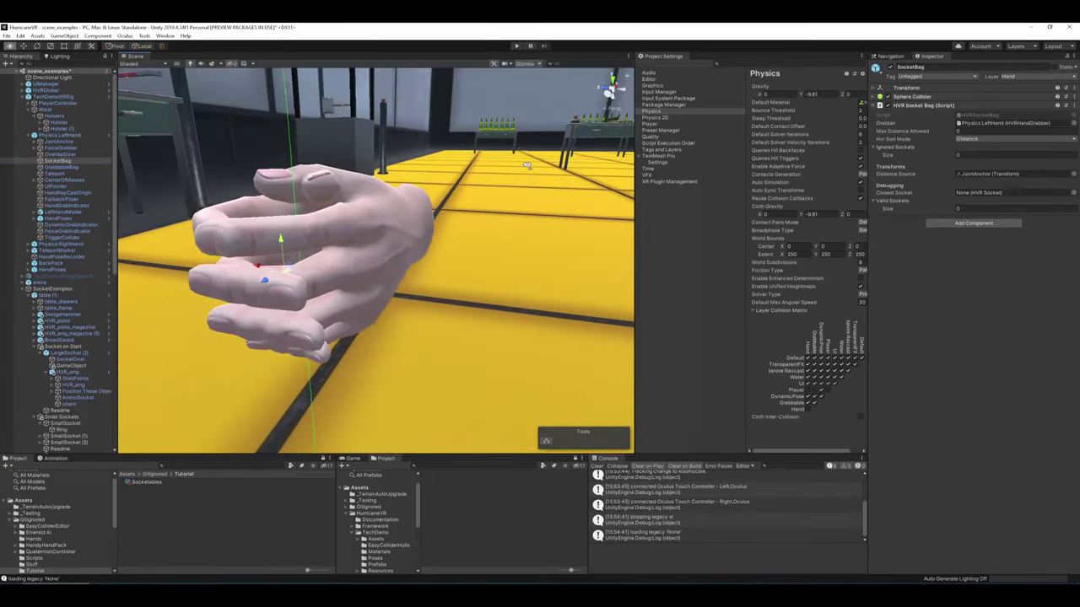
{"action": "left_click", "coordinate": [873, 97]}
{"action": "right_click_drag", "start_coordinate": [371, 210], "coordinate": [430, 208]}
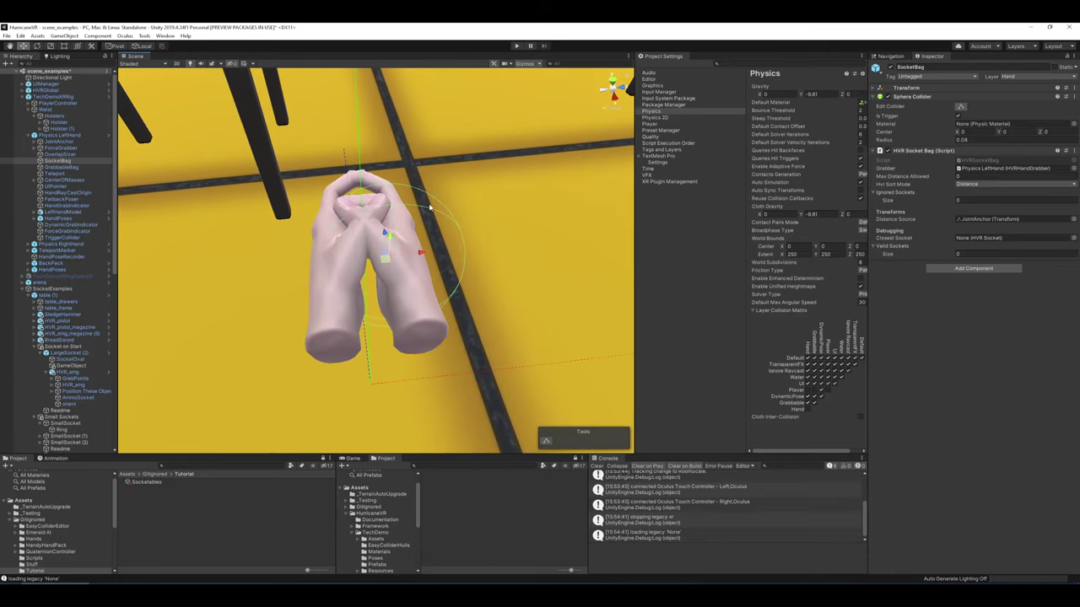
{"action": "right_click_drag", "start_coordinate": [428, 206], "coordinate": [367, 244]}
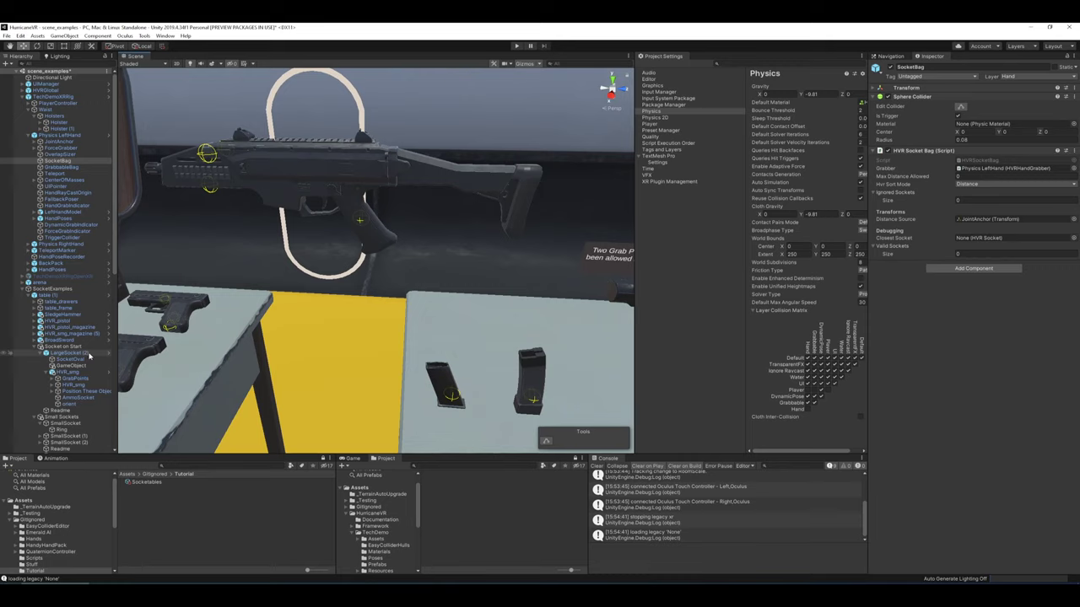
- Reselect LargeSocket (2) and examine its HVR Socket grab settings and HVR Socket Hover Scale component alongside the socketed SMG
{"action": "left_click", "coordinate": [74, 372]}
{"action": "left_click", "coordinate": [74, 353]}
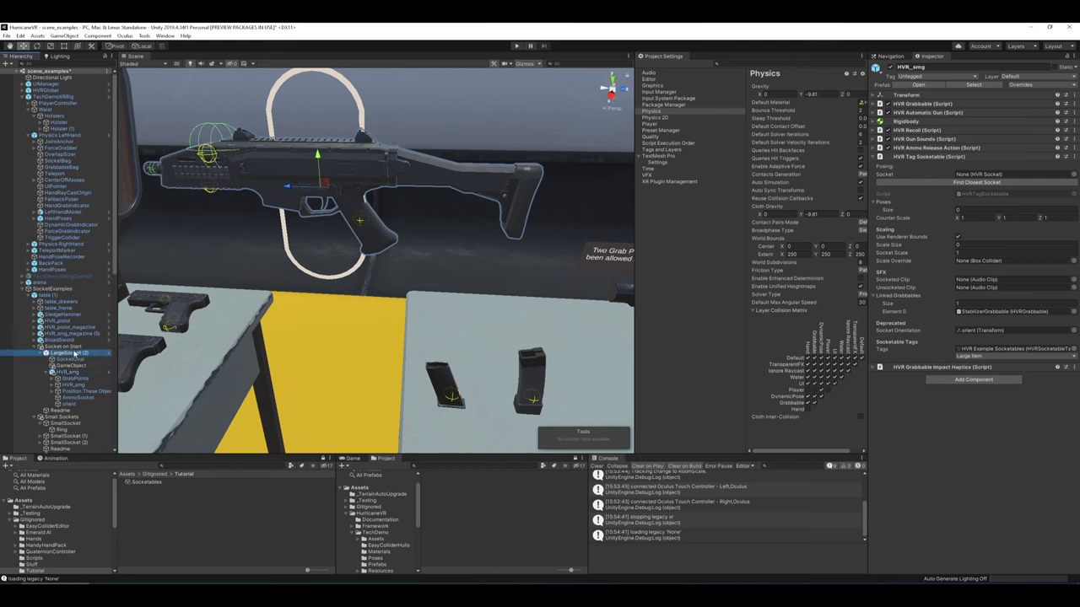
{"action": "left_click", "coordinate": [74, 354]}
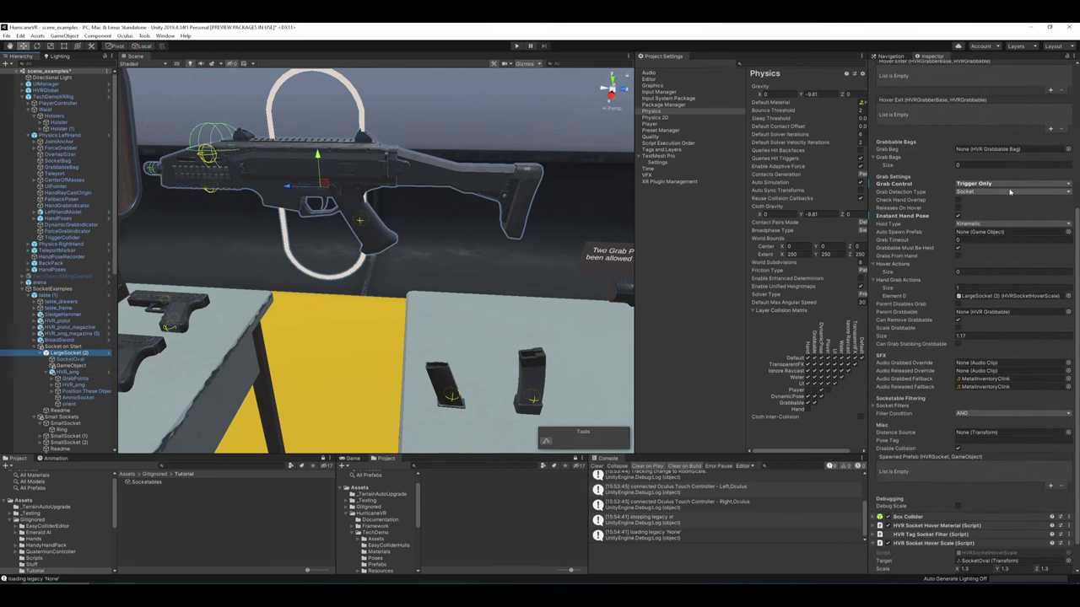
{"action": "mouse_move", "coordinate": [483, 205]}
{"action": "right_mouse_down"}
{"action": "mouse_move", "coordinate": [555, 182]}
{"action": "mouse_move", "coordinate": [482, 192]}
{"action": "right_mouse_up"}
{"action": "key", "text": "s"}
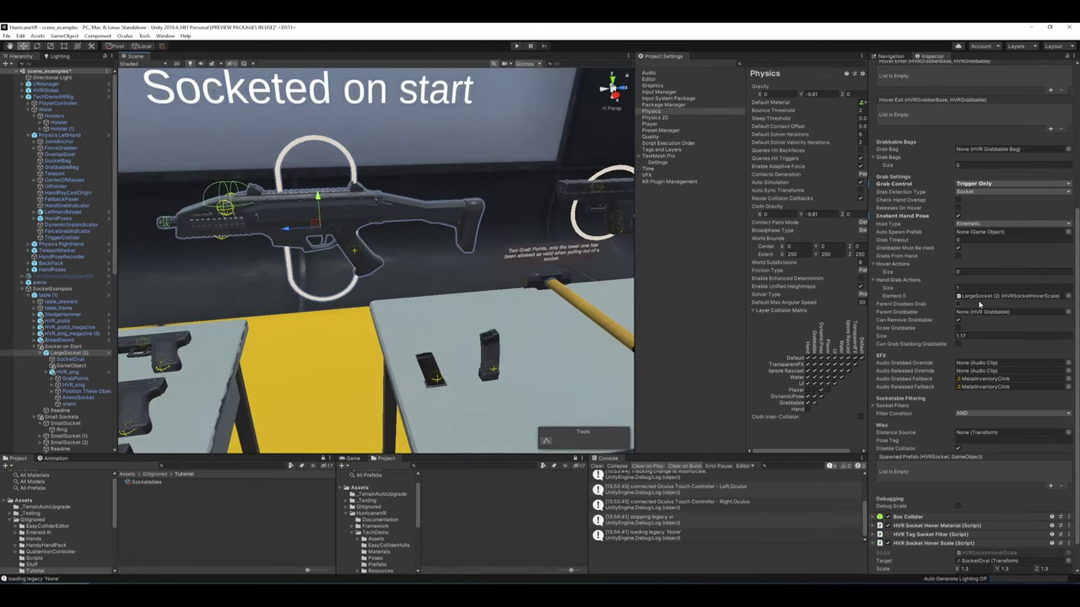
{"action": "scroll", "coordinate": [970, 473], "scroll_direction": "down", "scroll_amount": 1}
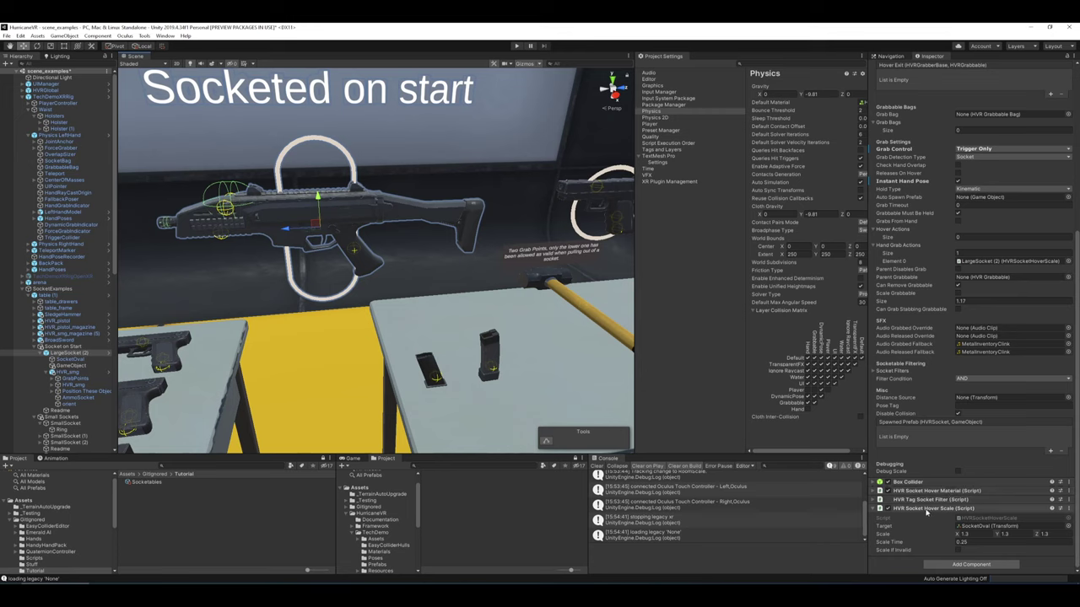
{"action": "left_click", "coordinate": [965, 541]}
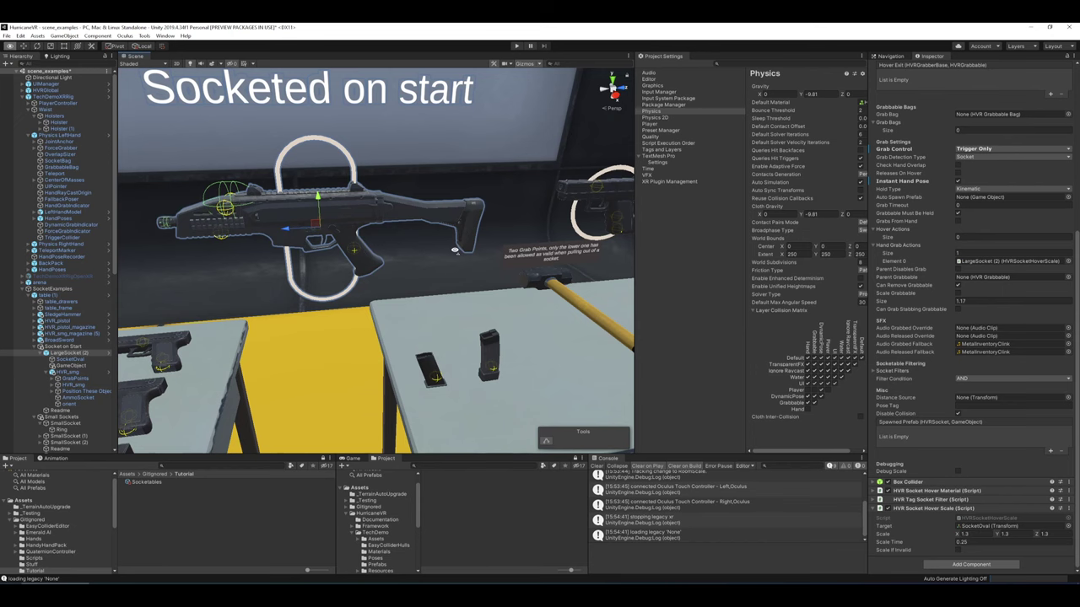
{"action": "mouse_move", "coordinate": [455, 251]}
{"action": "right_mouse_down"}
{"action": "mouse_move", "coordinate": [412, 250]}
{"action": "mouse_move", "coordinate": [479, 245]}
{"action": "mouse_move", "coordinate": [481, 234]}
{"action": "mouse_move", "coordinate": [471, 252]}
{"action": "right_mouse_up"}
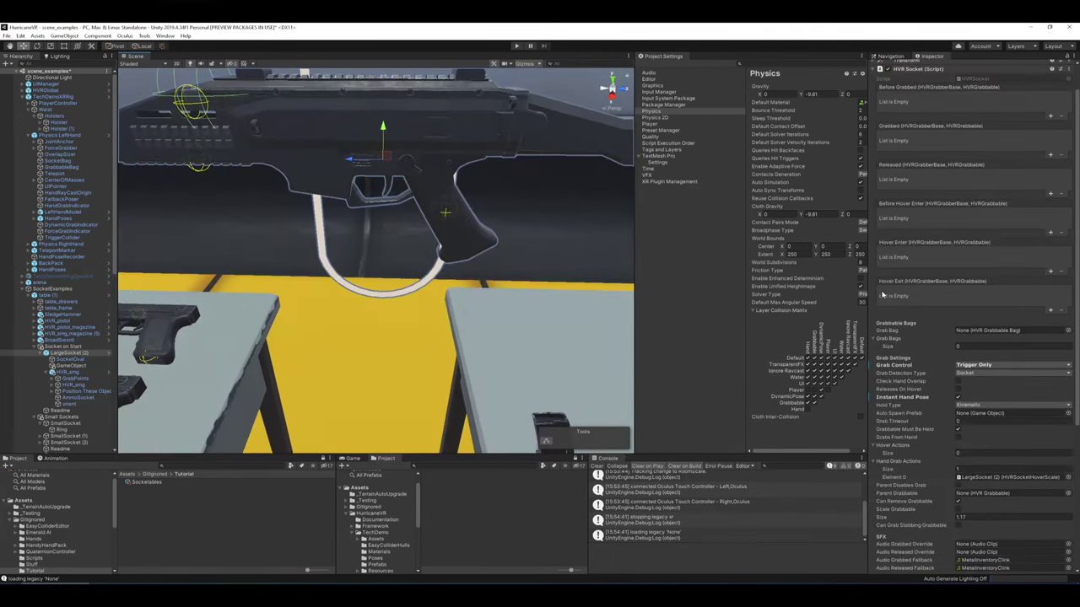
- Set LargeSocket (2)'s Grab Detection Type to Grabbable and examine the socketed SMG's grab points from several angles
{"action": "scroll", "coordinate": [981, 335], "scroll_direction": "up", "scroll_amount": 5}
{"action": "scroll", "coordinate": [981, 335], "scroll_direction": "down", "scroll_amount": 5}
{"action": "left_click", "coordinate": [978, 230]}
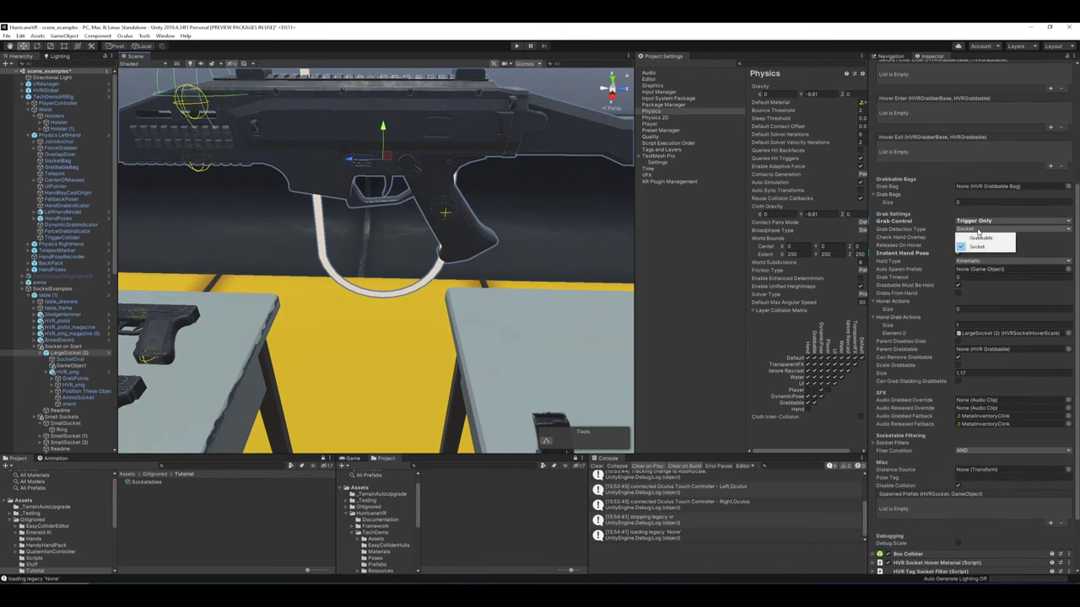
{"action": "left_click", "coordinate": [981, 238]}
{"action": "key", "text": "f"}
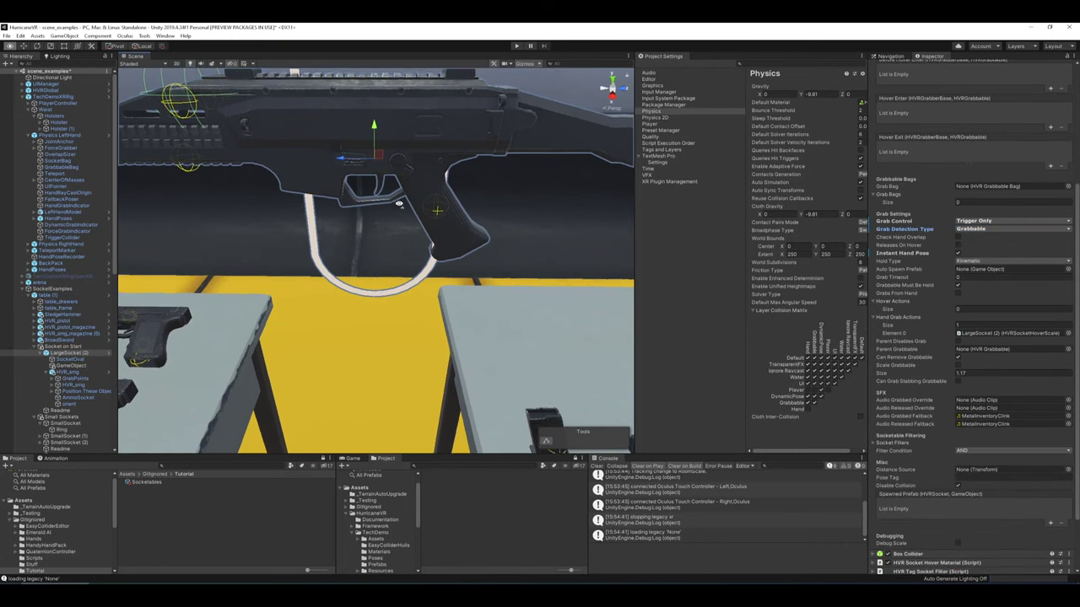
{"action": "key", "text": "w"}
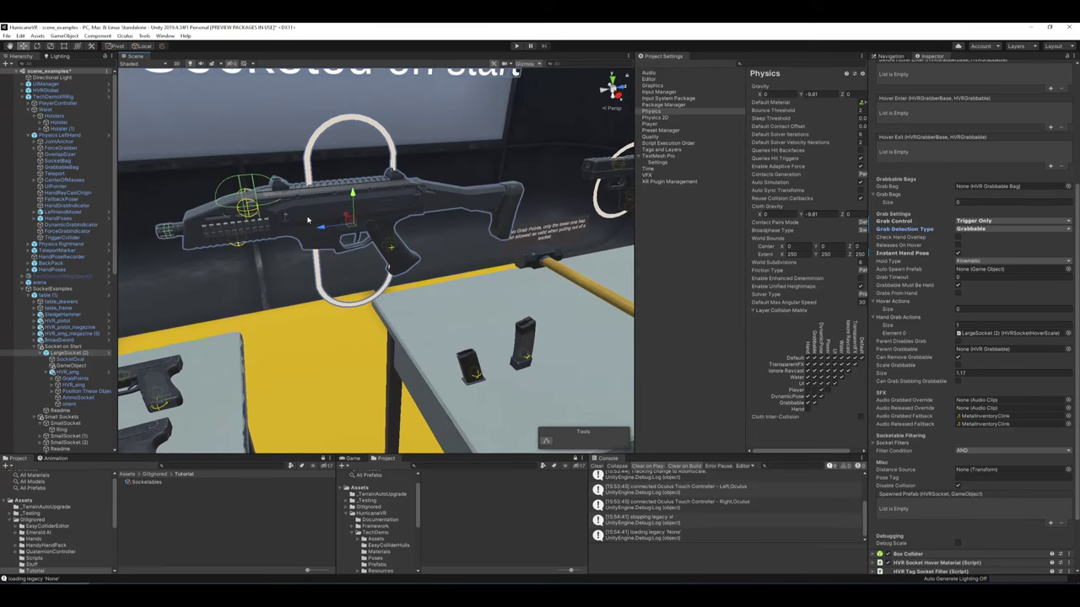
{"action": "right_click_drag", "start_coordinate": [263, 297], "coordinate": [180, 216]}
{"action": "key", "text": "s"}
{"action": "key", "text": "w"}
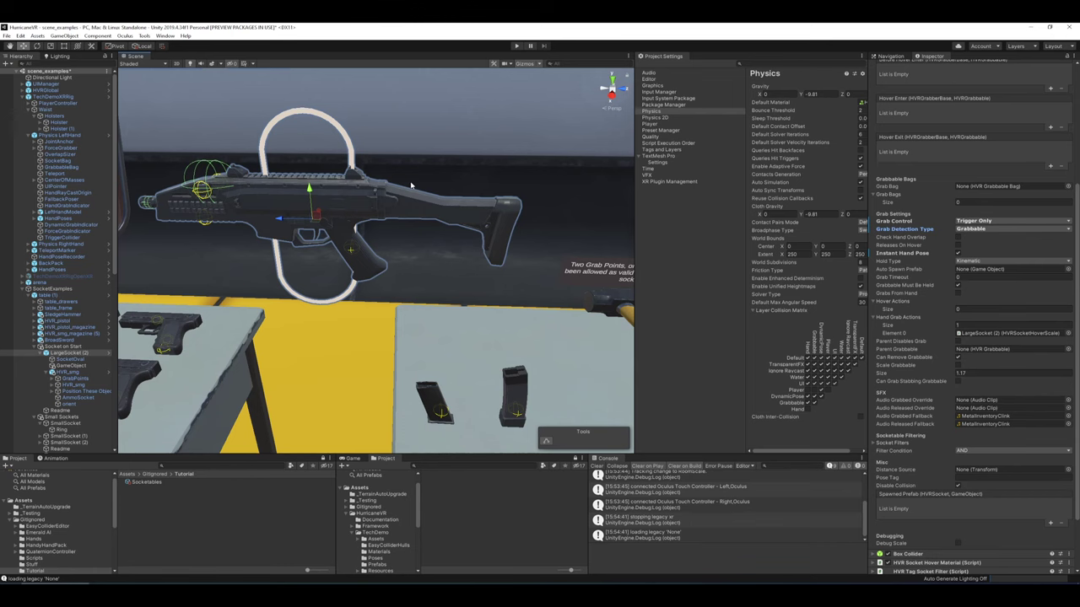
{"action": "key", "text": "a"}
{"action": "right_click_drag", "start_coordinate": [410, 186], "coordinate": [434, 205]}
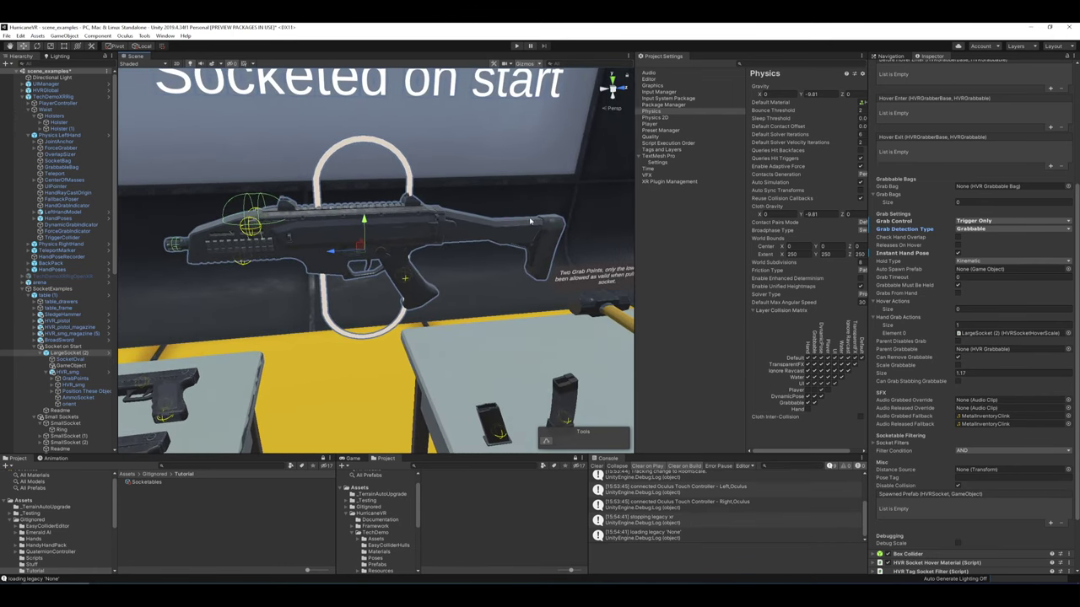
- Set LargeSocket (2)'s Grab Detection Type back to Socket and look over the socket ring around the SMG
{"action": "left_click", "coordinate": [981, 229]}
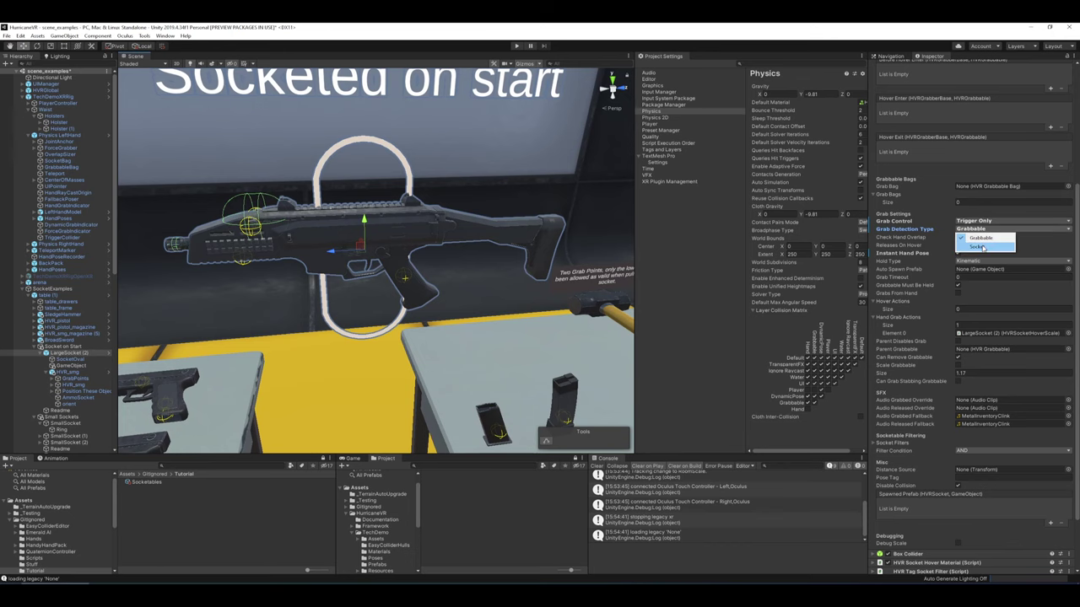
{"action": "left_click", "coordinate": [982, 246]}
{"action": "right_click_drag", "start_coordinate": [540, 334], "coordinate": [616, 341]}
{"action": "key", "text": "a"}
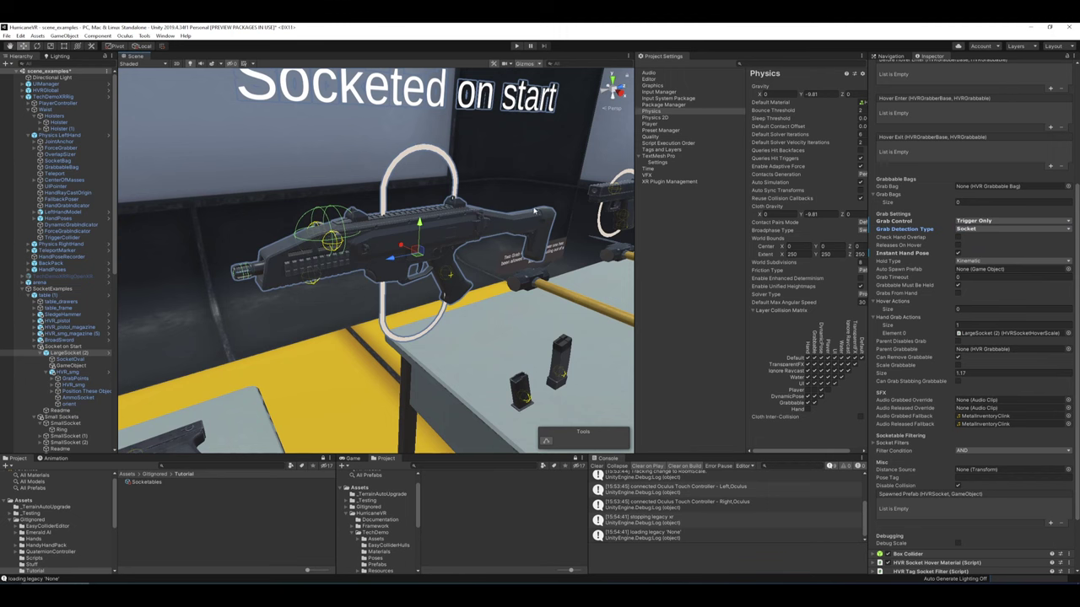
{"action": "right_click_drag", "start_coordinate": [534, 211], "coordinate": [481, 202]}
{"action": "key", "text": "d"}
- Switch the Grab Detection Type to Grabbable once more and return it to Socket
{"action": "left_click", "coordinate": [967, 231]}
{"action": "left_click", "coordinate": [974, 238]}
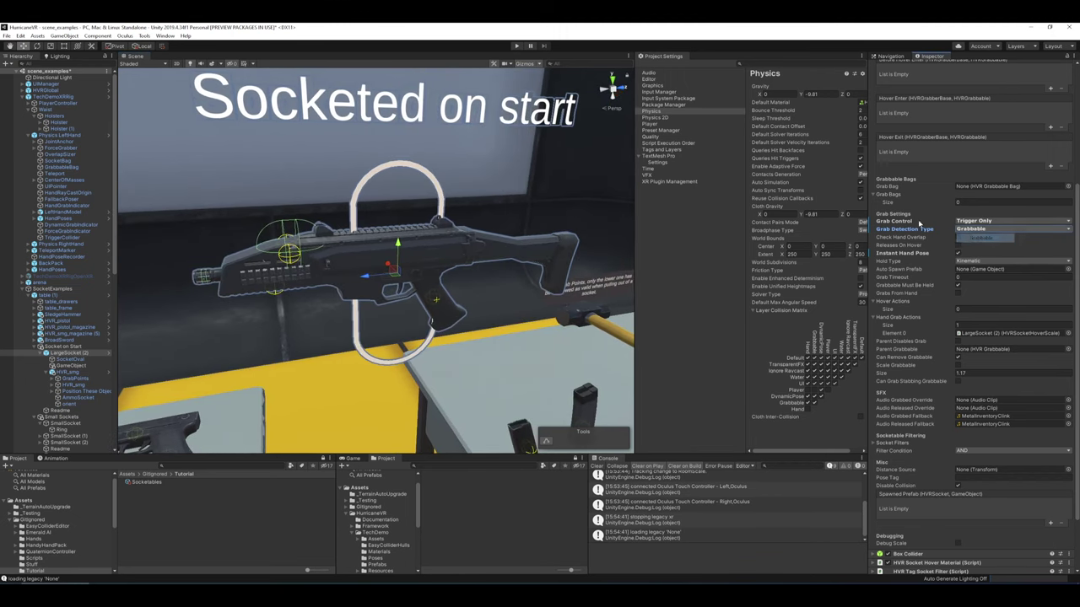
{"action": "left_click", "coordinate": [992, 229]}
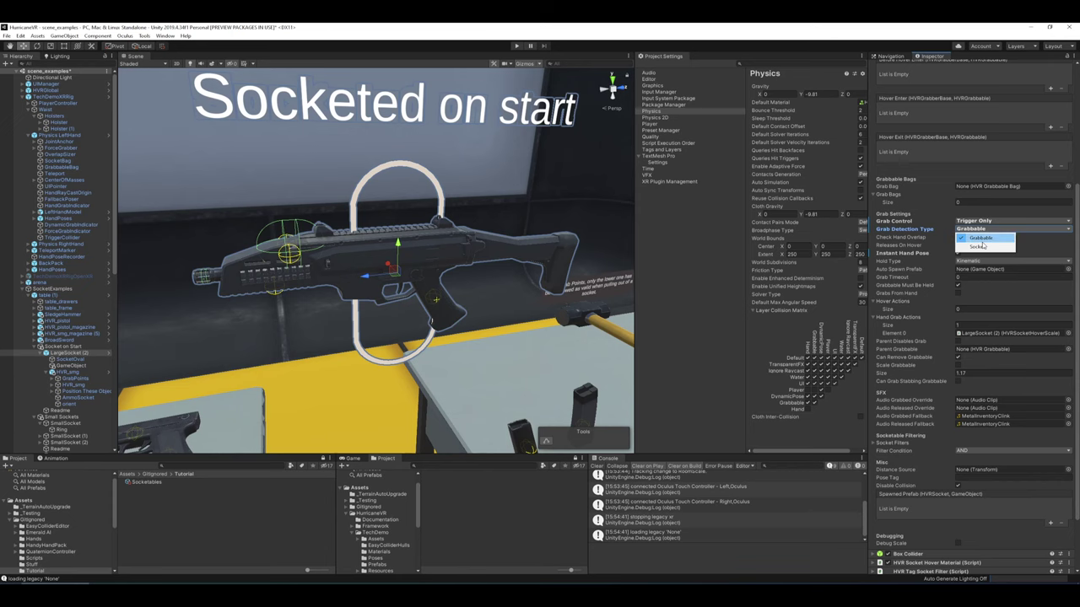
{"action": "left_click", "coordinate": [983, 245]}
- Read the description of LargeSocket (2)'s Check Hand Overlap option and relate it to the socketed SMG
{"action": "scroll", "coordinate": [488, 334], "scroll_direction": "up", "scroll_amount": 5}
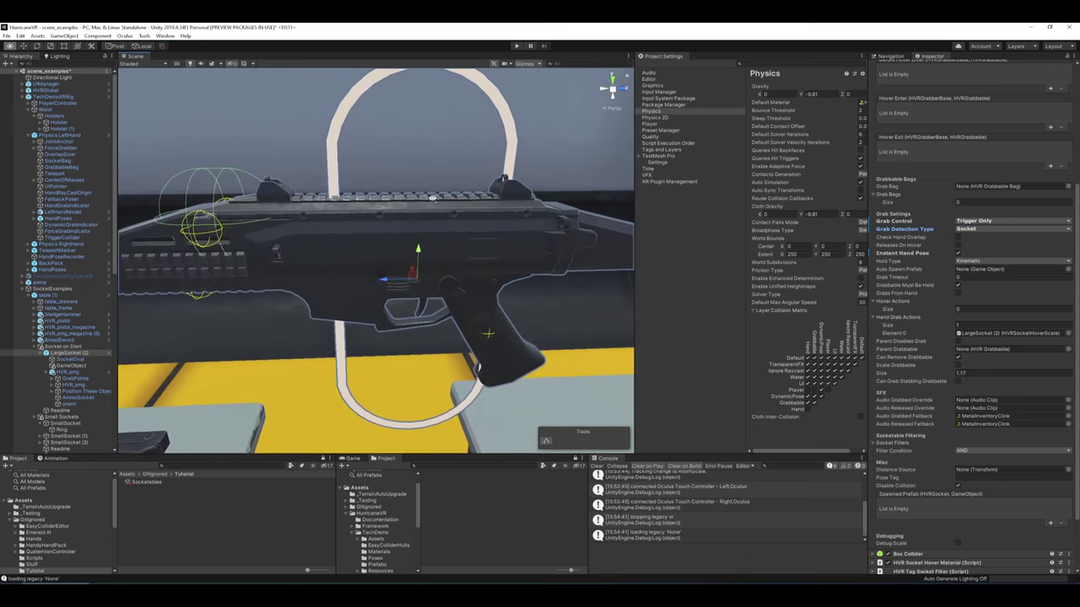
{"action": "right_click_drag", "start_coordinate": [433, 200], "coordinate": [459, 226]}
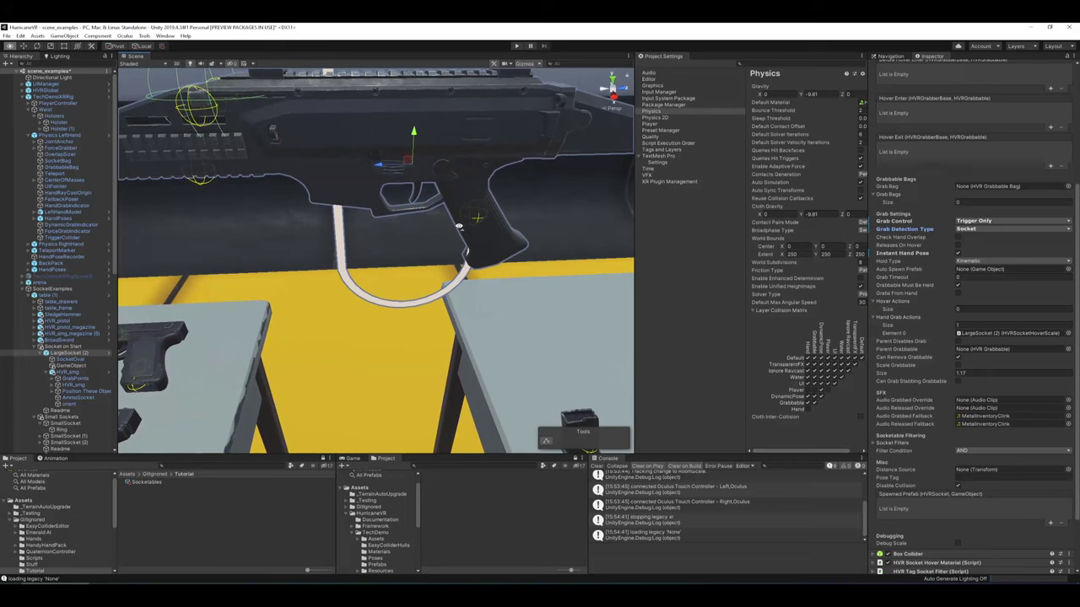
{"action": "scroll", "coordinate": [458, 226], "scroll_direction": "down", "scroll_amount": 5}
{"action": "mouse_move", "coordinate": [889, 242]}
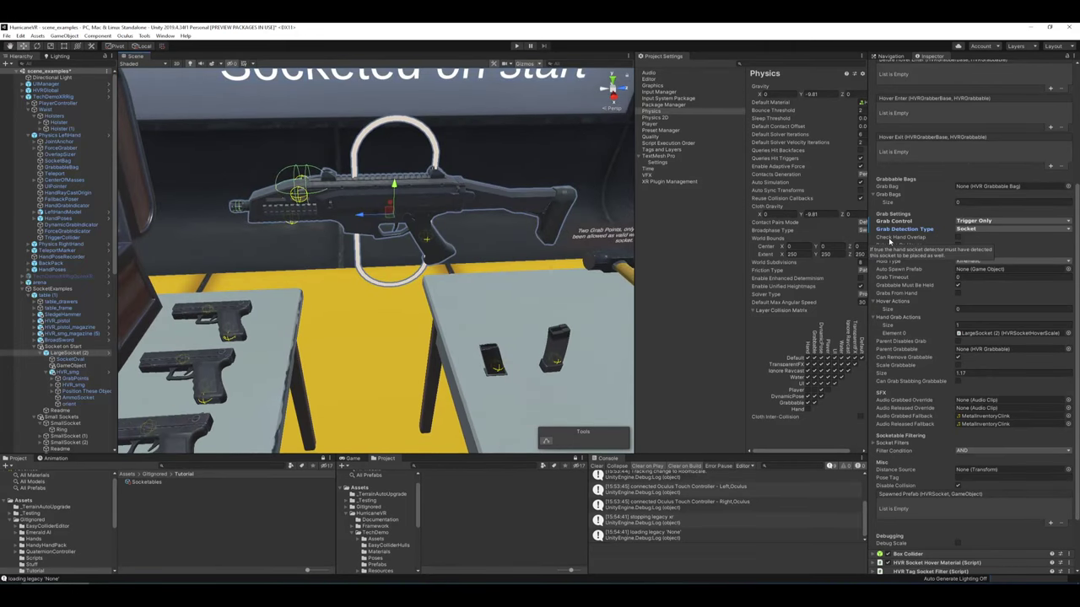
{"action": "right_click_drag", "start_coordinate": [477, 198], "coordinate": [511, 176]}
{"action": "scroll", "coordinate": [512, 177], "scroll_direction": "up", "scroll_amount": 3}
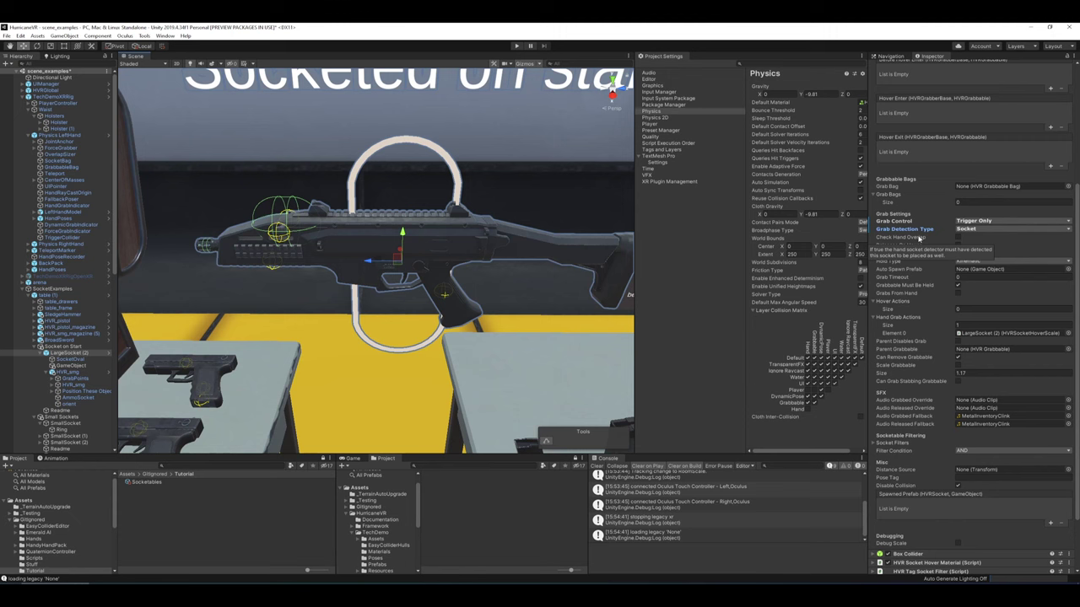
- Expand PlayerController's camera rig down to HeadRelativeInventory and select its RightShoulder socket
{"action": "scroll", "coordinate": [409, 203], "scroll_direction": "down", "scroll_amount": 2}
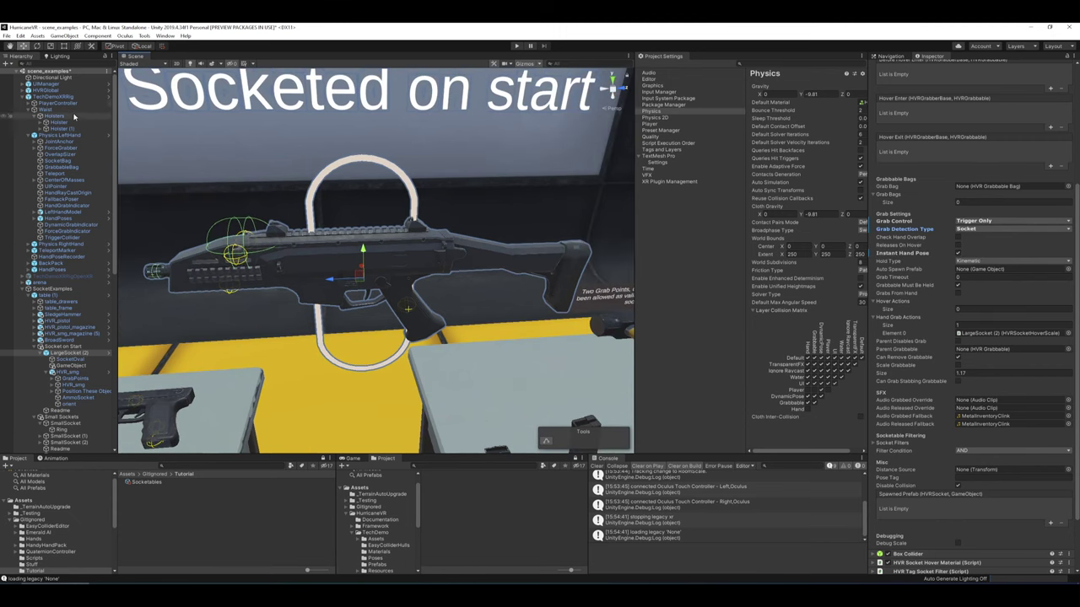
{"action": "left_click", "coordinate": [35, 108]}
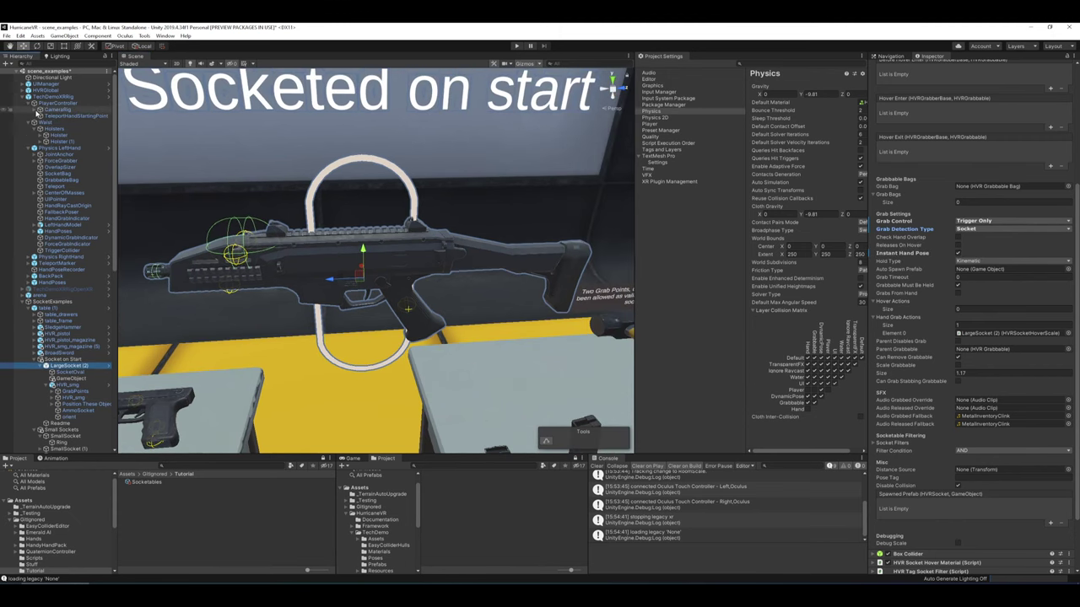
{"action": "left_click", "coordinate": [35, 110]}
{"action": "left_click", "coordinate": [40, 116]}
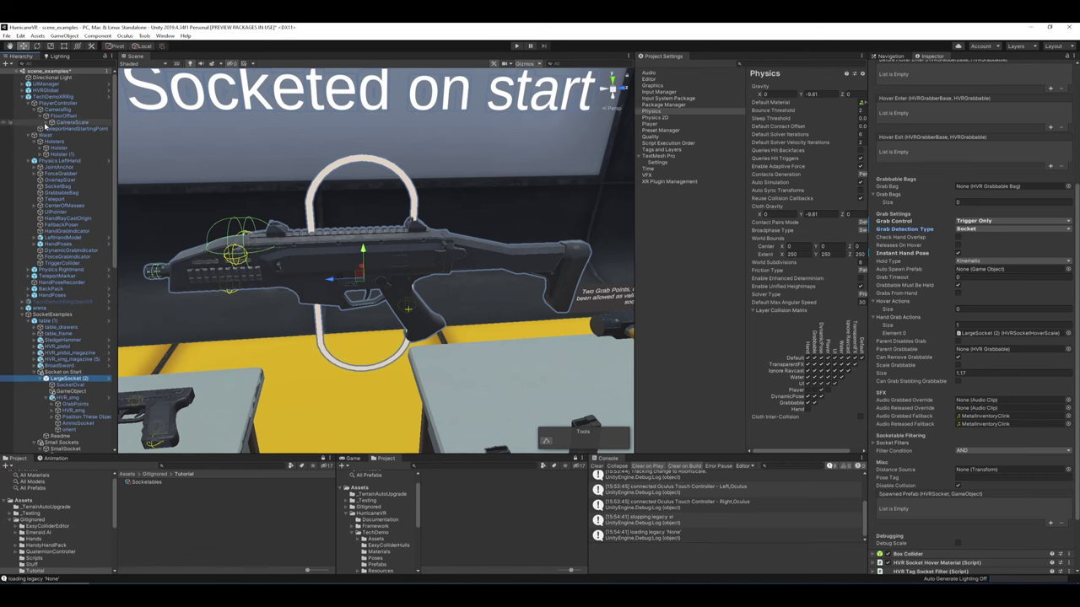
{"action": "left_click", "coordinate": [46, 123]}
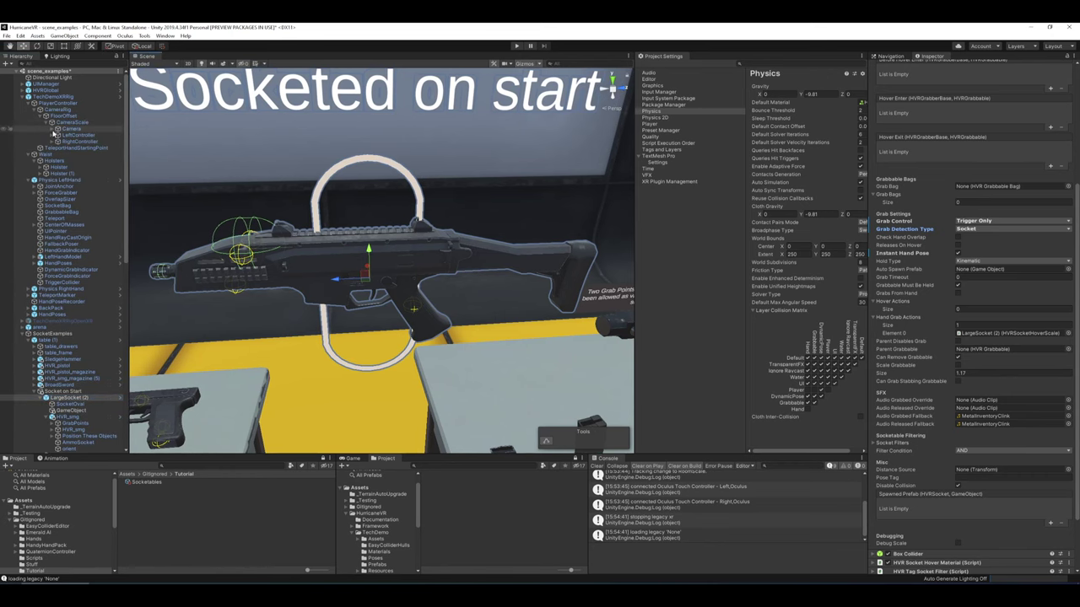
{"action": "left_click", "coordinate": [53, 129]}
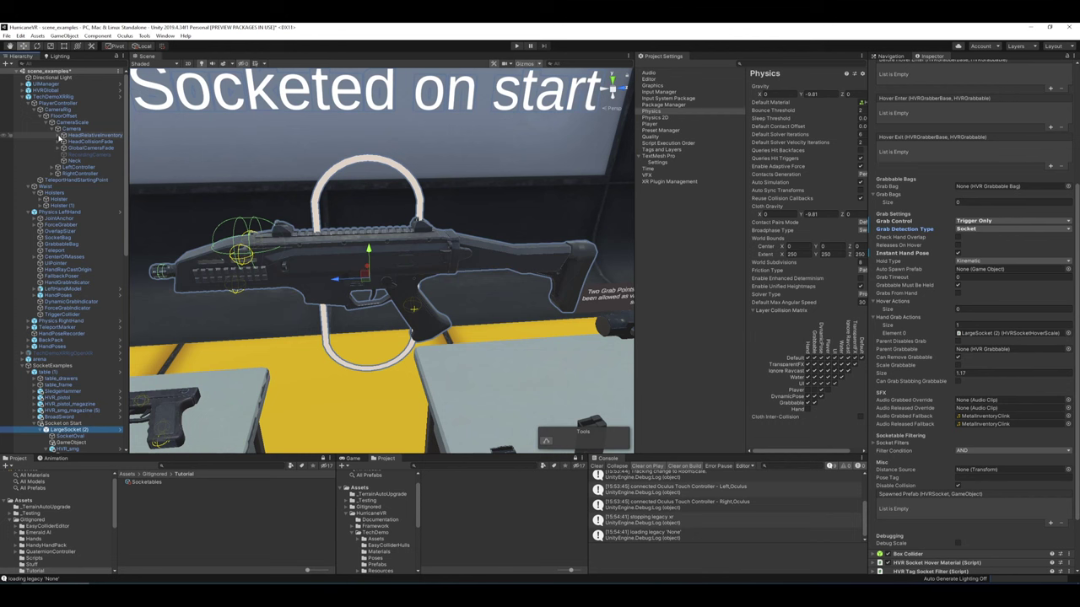
{"action": "left_click", "coordinate": [59, 136]}
{"action": "left_click", "coordinate": [93, 149]}
{"action": "right_click_drag", "start_coordinate": [291, 173], "coordinate": [624, 166]}
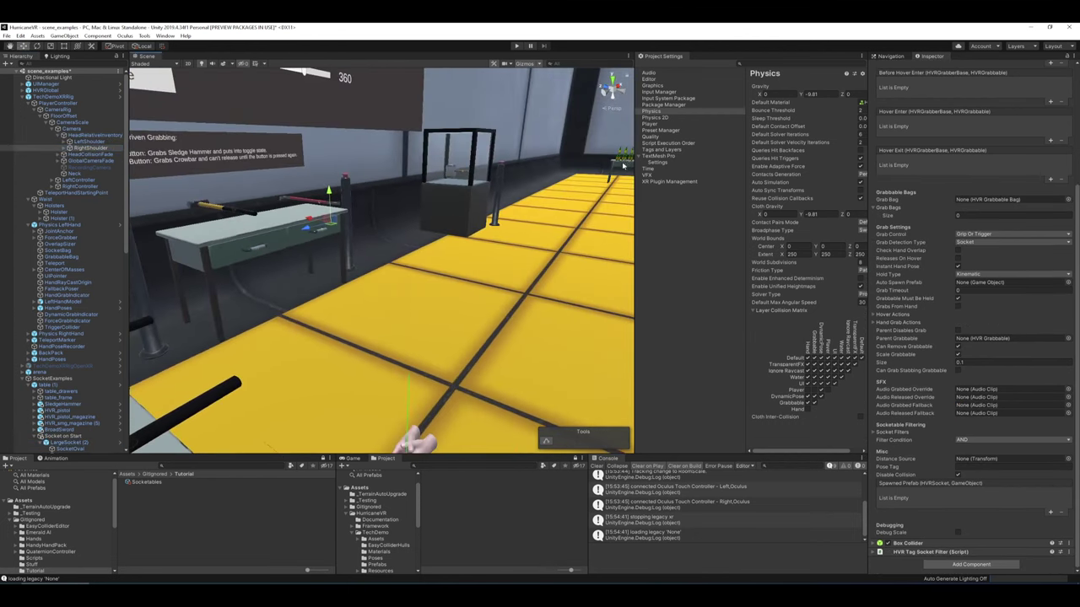
- Expand RightShoulder's Box Collider component and examine the collider's bounds in the scene
{"action": "left_click", "coordinate": [874, 544]}
{"action": "left_click_drag", "start_coordinate": [502, 244], "coordinate": [322, 180], "text": "alt"}
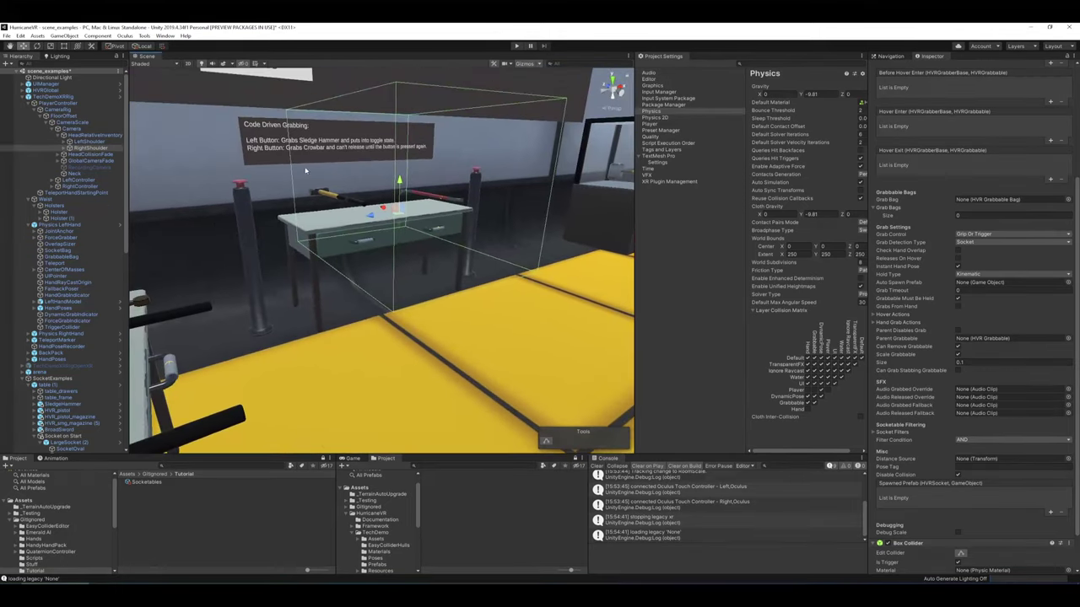
{"action": "right_click_drag", "start_coordinate": [455, 189], "coordinate": [318, 298]}
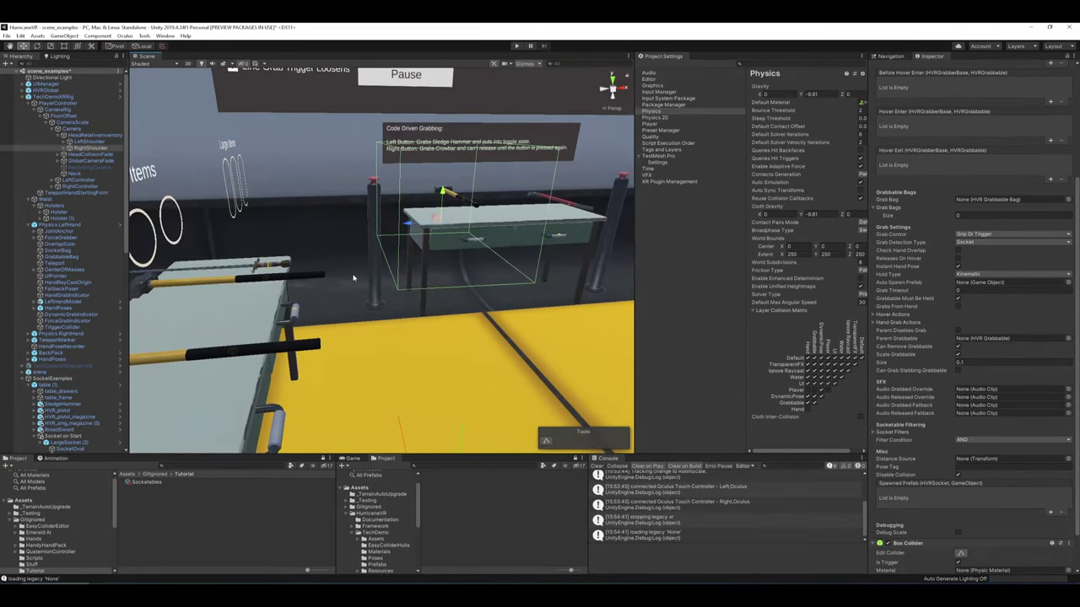
{"action": "right_click_drag", "start_coordinate": [435, 247], "coordinate": [437, 214]}
- Move the RightShoulder socket down beside the weapons table, next to the sledgehammer handles
{"action": "left_click_drag", "start_coordinate": [438, 209], "coordinate": [352, 307]}
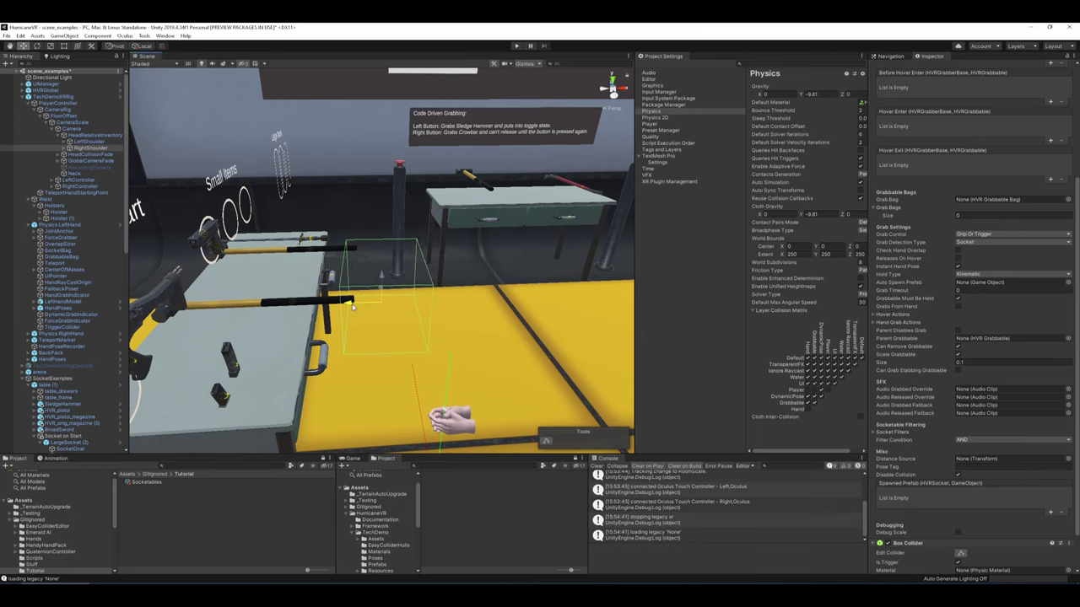
{"action": "right_click_drag", "start_coordinate": [201, 308], "coordinate": [196, 297]}
{"action": "key", "text": "w"}
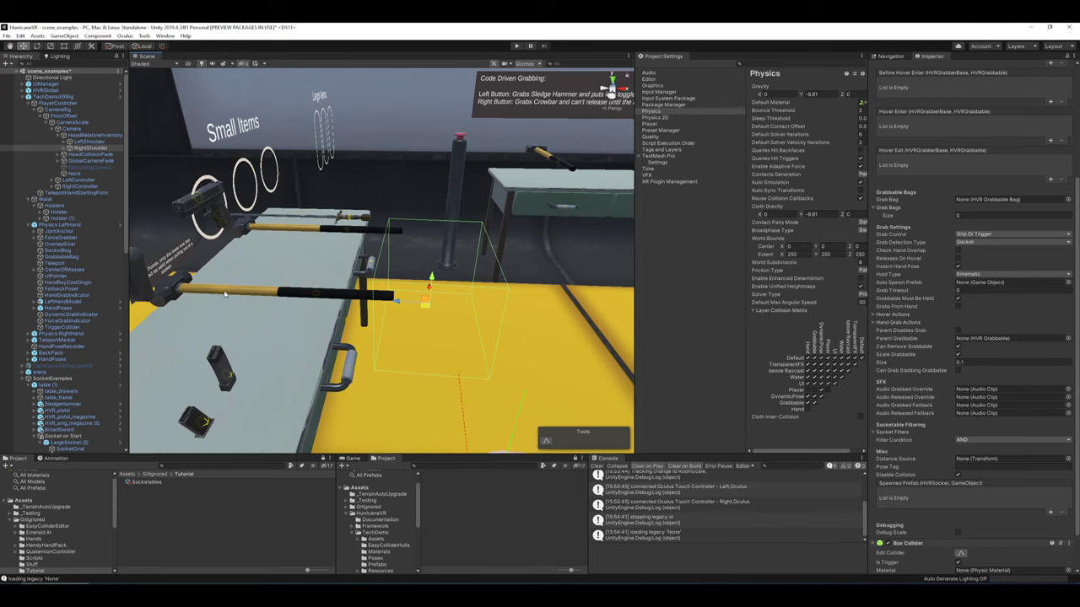
- Read RightShoulder's Check Hand Overlap description and compare its collider with the sledgehammer handles from several angles
{"action": "right_click_drag", "start_coordinate": [462, 336], "coordinate": [462, 284]}
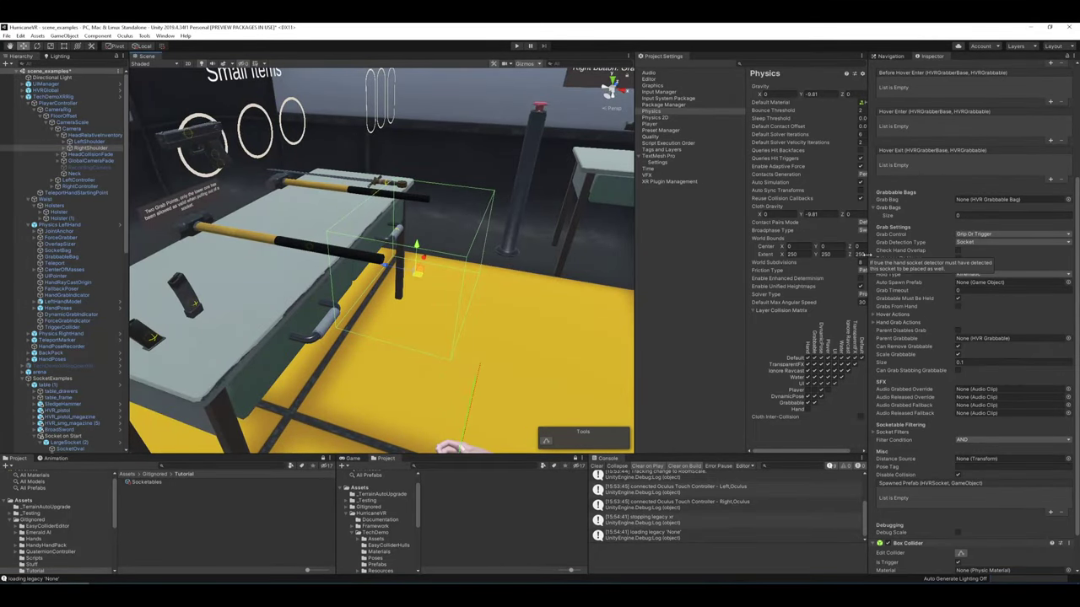
{"action": "right_click_drag", "start_coordinate": [472, 247], "coordinate": [402, 257]}
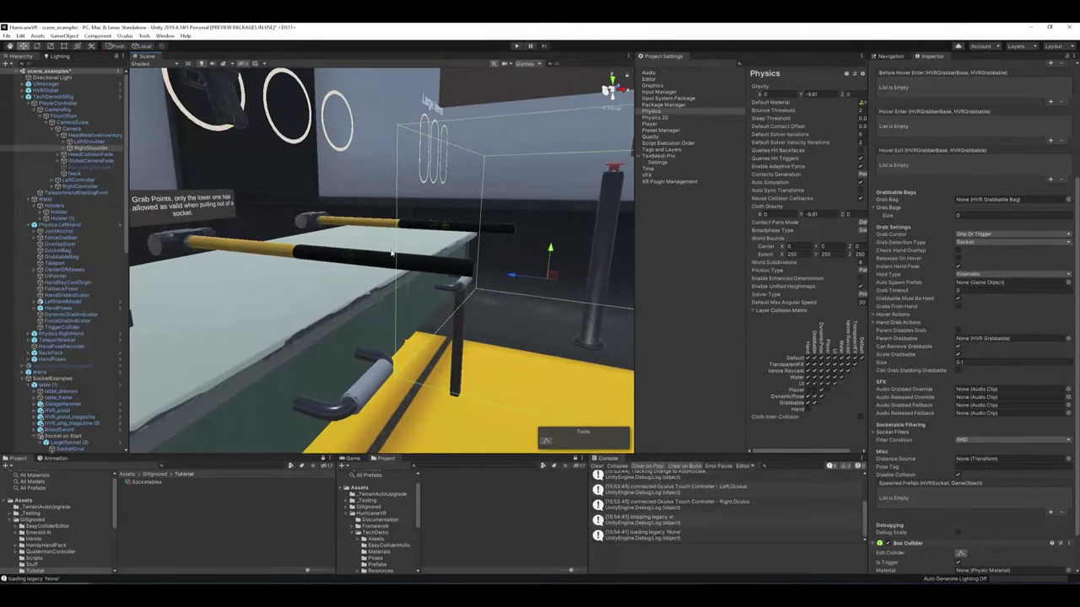
{"action": "right_click_drag", "start_coordinate": [418, 375], "coordinate": [399, 254]}
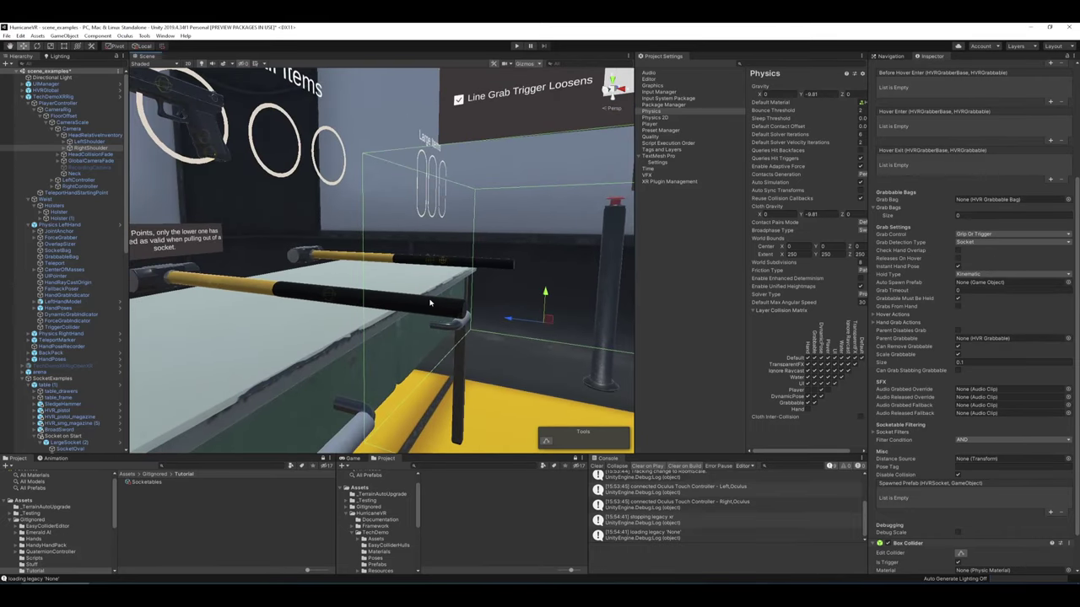
{"action": "right_click_drag", "start_coordinate": [483, 280], "coordinate": [304, 305]}
{"action": "key", "text": "f"}
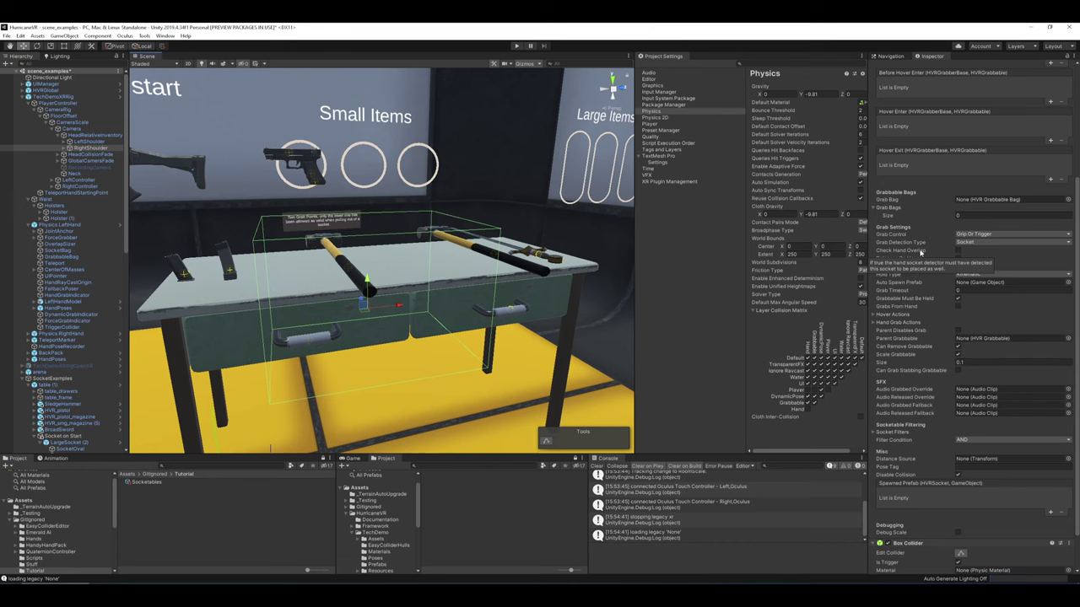
{"action": "right_click_drag", "start_coordinate": [381, 259], "coordinate": [458, 260]}
{"action": "left_click_drag", "start_coordinate": [458, 260], "coordinate": [464, 262], "text": "alt"}
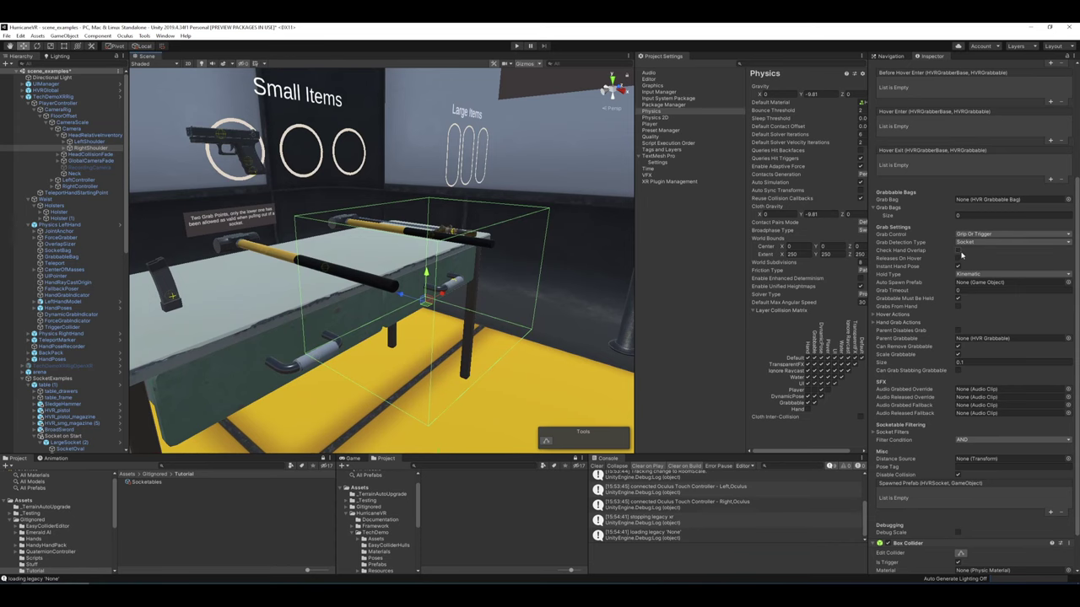
- Undo the last moves of the RightShoulder socket
{"action": "key", "text": "ctrl+z"}
{"action": "key", "text": "ctrl+z"}
{"action": "right_click_drag", "start_coordinate": [409, 230], "coordinate": [470, 236]}
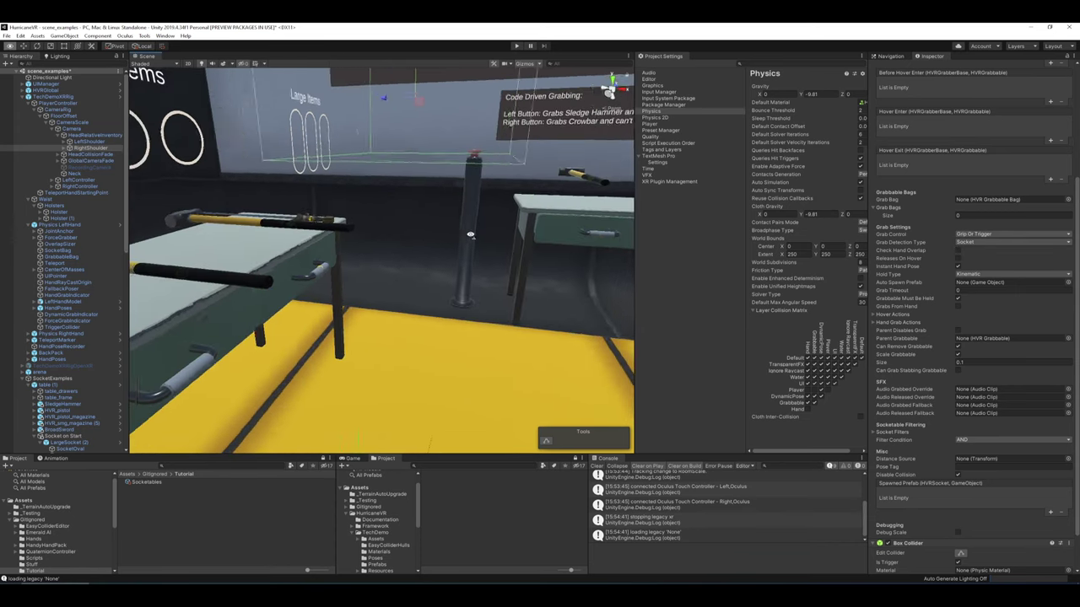
{"action": "left_click_drag", "start_coordinate": [470, 234], "coordinate": [421, 232], "text": "alt"}
- Read about RightShoulder's Releases On Hover option and select AmmoSocket under the socketed HVR_smg
{"action": "mouse_move", "coordinate": [899, 261]}
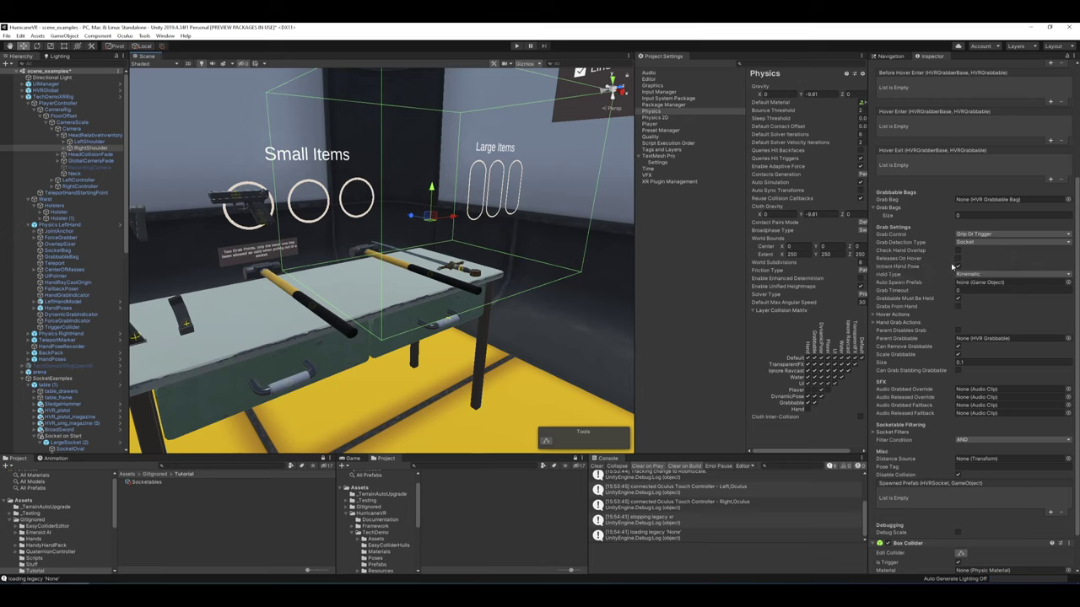
{"action": "right_click_drag", "start_coordinate": [484, 165], "coordinate": [361, 151]}
{"action": "key", "text": "w"}
{"action": "left_click", "coordinate": [333, 196]}
{"action": "scroll", "coordinate": [82, 342], "scroll_direction": "down", "scroll_amount": 5}
{"action": "left_click", "coordinate": [80, 356]}
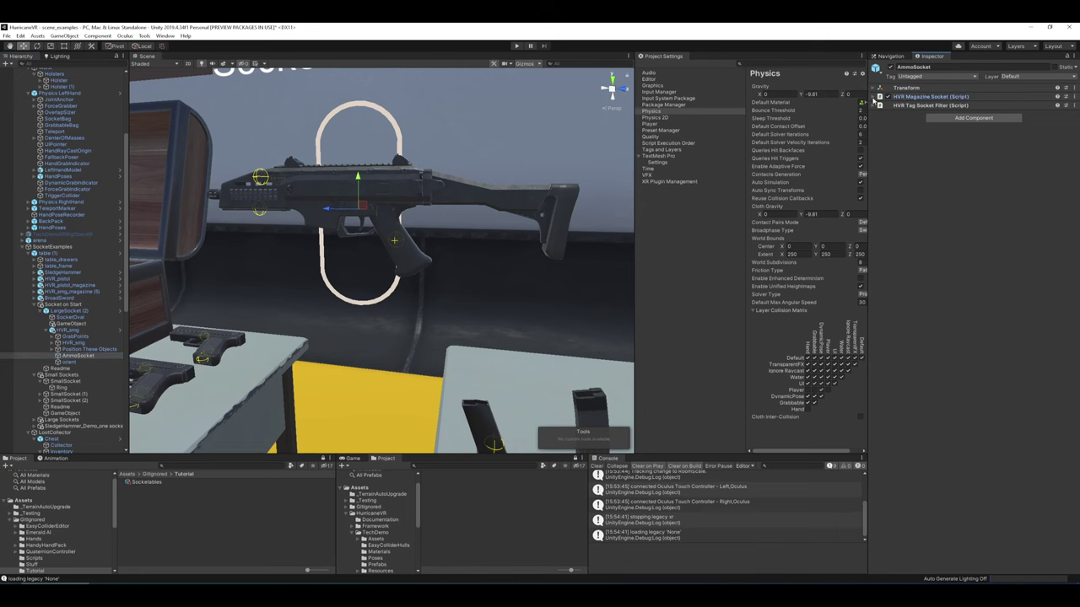
- Expand AmmoSocket's HVR Magazine Socket component and read the Releases On Hover description
{"action": "left_click", "coordinate": [875, 97]}
{"action": "scroll", "coordinate": [924, 245], "scroll_direction": "down", "scroll_amount": 5}
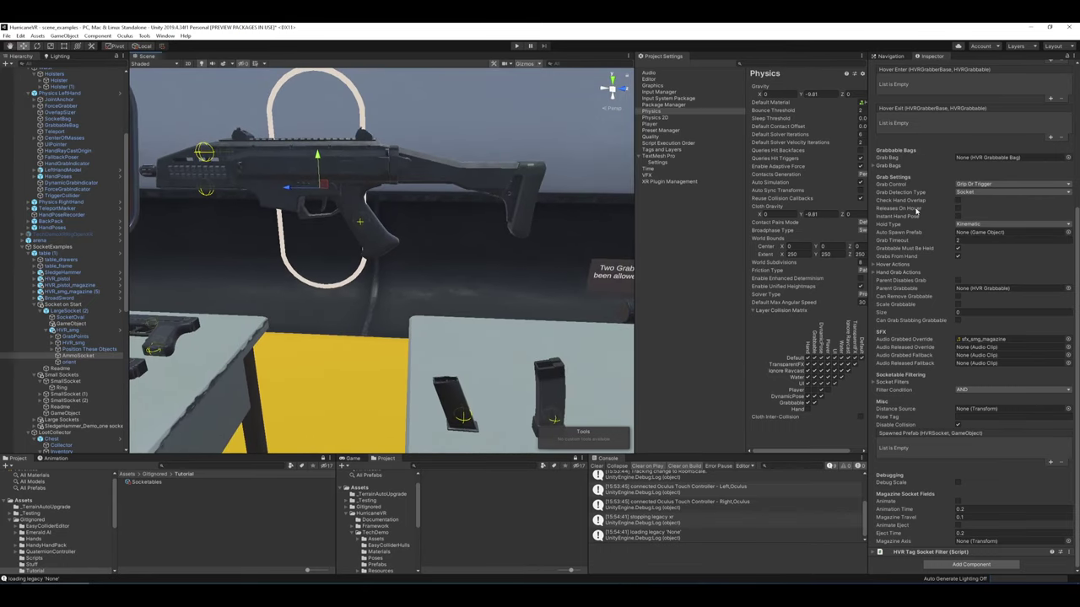
{"action": "mouse_move", "coordinate": [916, 211]}
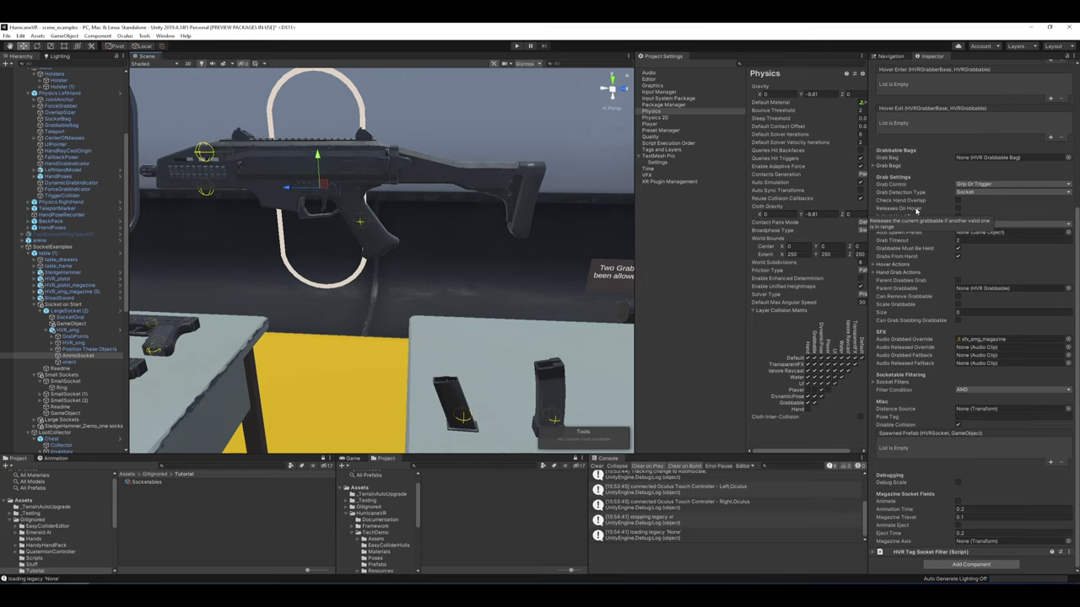
{"action": "right_click_drag", "start_coordinate": [262, 277], "coordinate": [324, 233]}
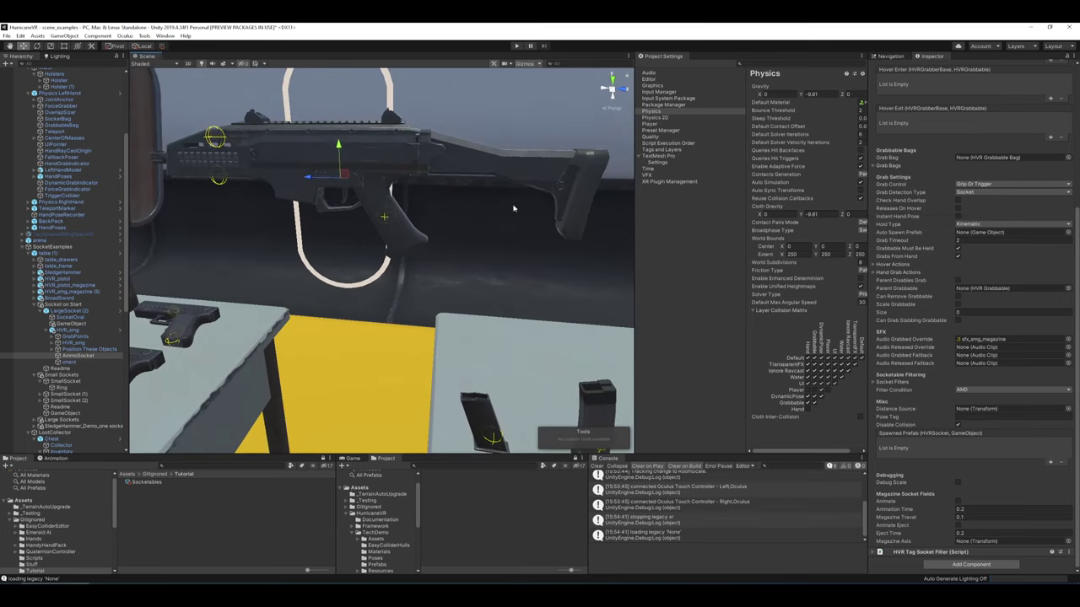
- Toggle AmmoSocket's Releases On Hover option and look over the SMG and the magazines on the table
{"action": "left_click", "coordinate": [958, 209]}
{"action": "left_click_drag", "start_coordinate": [507, 227], "coordinate": [487, 219], "text": "alt"}
{"action": "right_click_drag", "start_coordinate": [486, 220], "coordinate": [540, 229]}
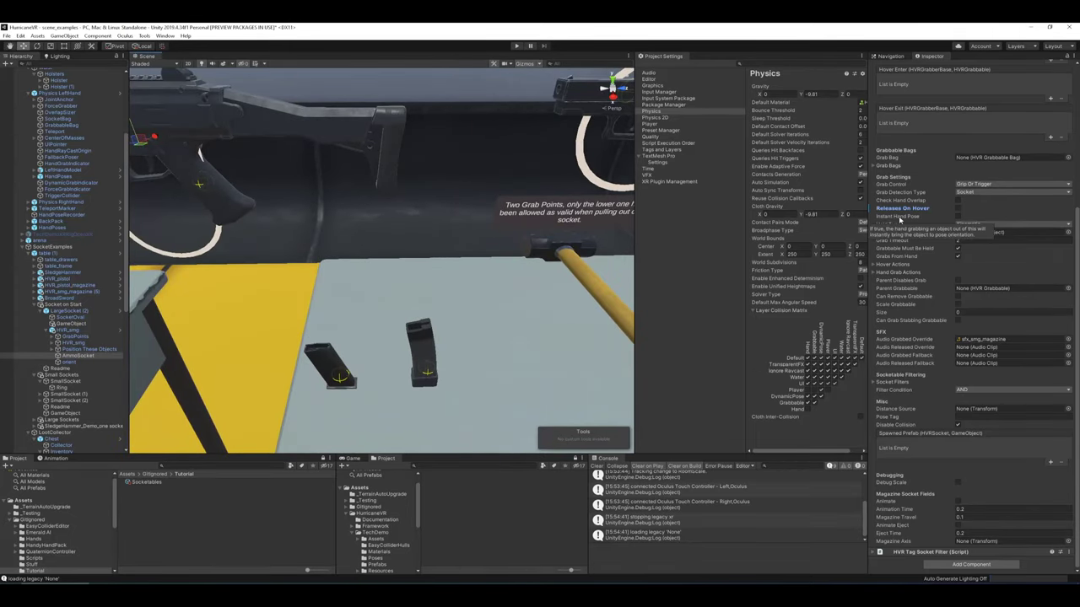
- Read the Instant Hand Pose description and relate it to the broadsword's handle and the socketed SMG's grab points
{"action": "right_click_drag", "start_coordinate": [414, 222], "coordinate": [413, 253]}
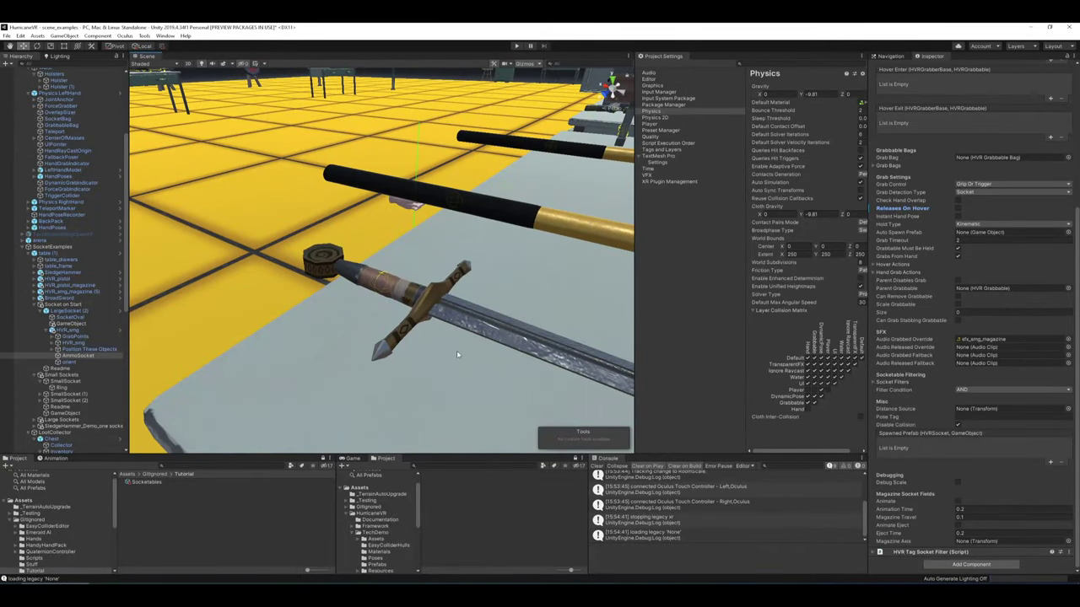
{"action": "right_click_drag", "start_coordinate": [415, 258], "coordinate": [595, 251]}
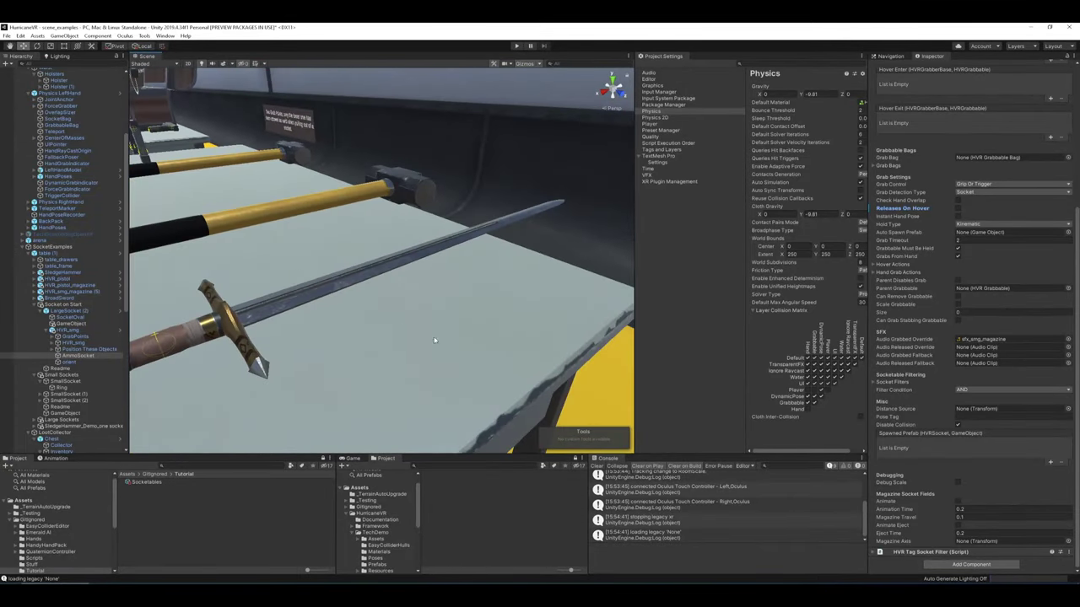
{"action": "right_click_drag", "start_coordinate": [222, 296], "coordinate": [638, 246]}
{"action": "key", "text": "f"}
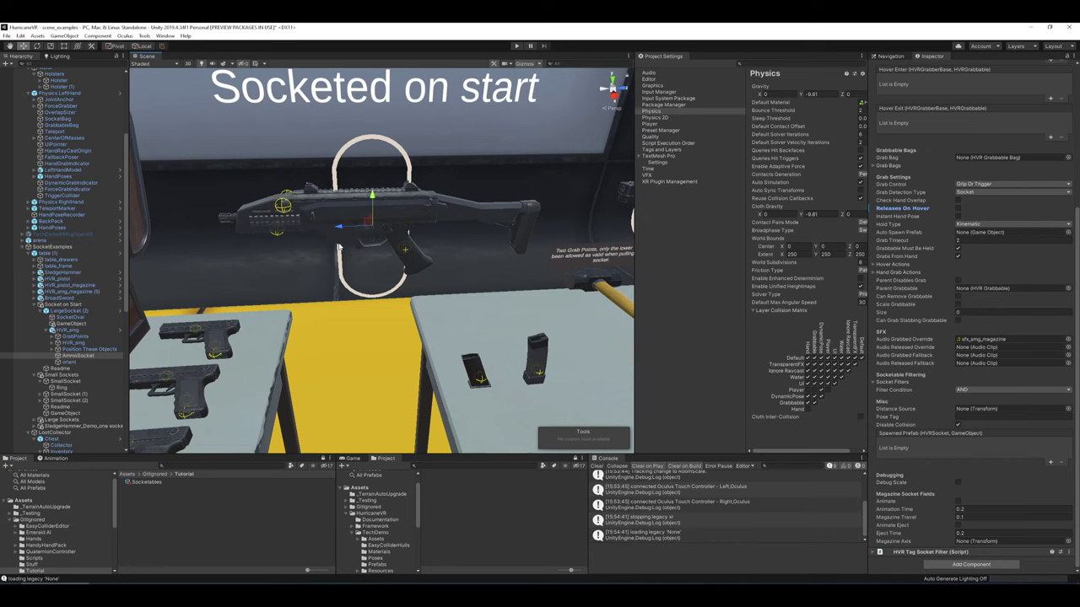
{"action": "right_click_drag", "start_coordinate": [365, 200], "coordinate": [370, 254]}
{"action": "key", "text": "a"}
{"action": "right_click_drag", "start_coordinate": [495, 268], "coordinate": [508, 293]}
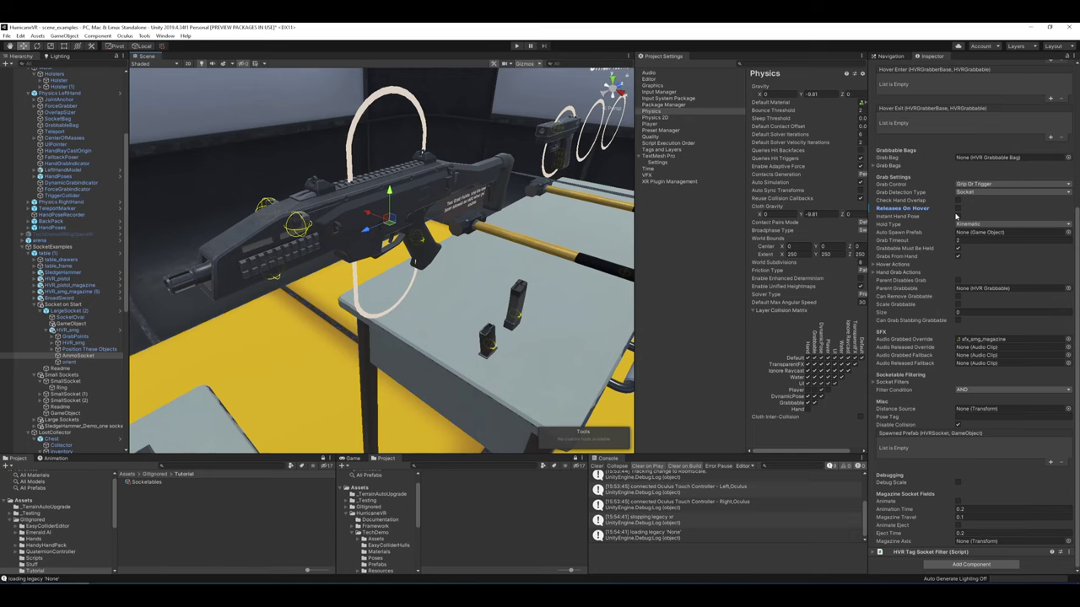
{"action": "right_click_drag", "start_coordinate": [445, 252], "coordinate": [493, 214]}
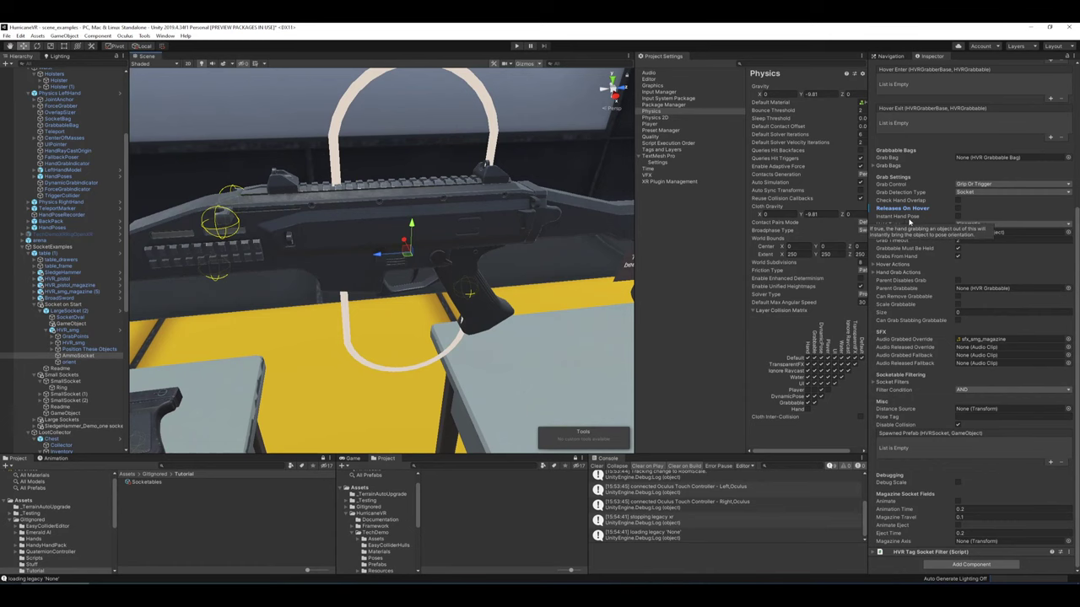
{"action": "right_click_drag", "start_coordinate": [439, 221], "coordinate": [536, 234]}
{"action": "right_click_drag", "start_coordinate": [603, 218], "coordinate": [460, 185]}
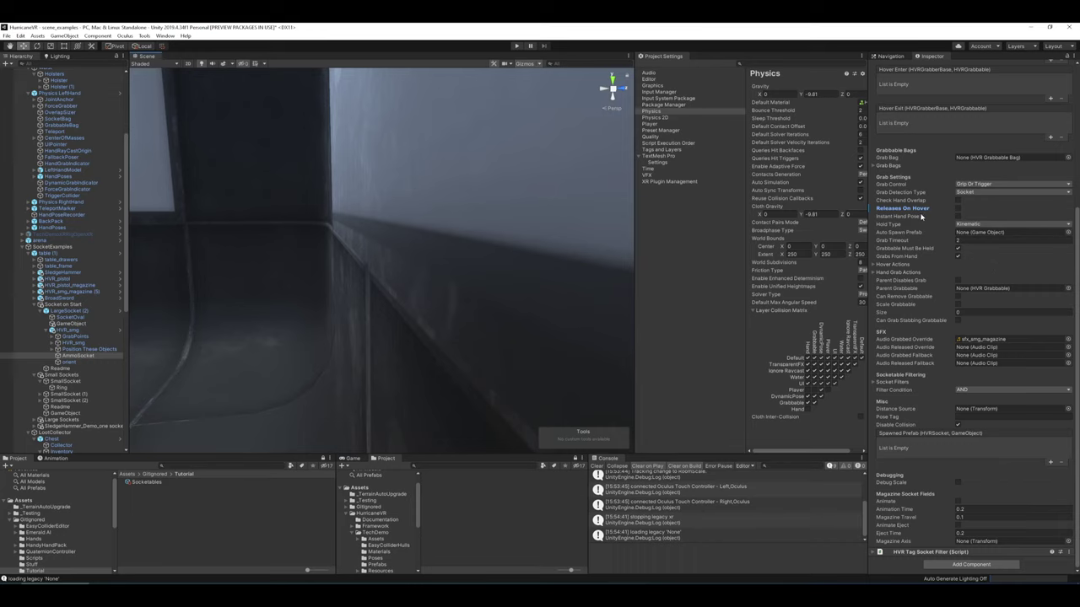
{"action": "right_click_drag", "start_coordinate": [472, 279], "coordinate": [140, 239]}
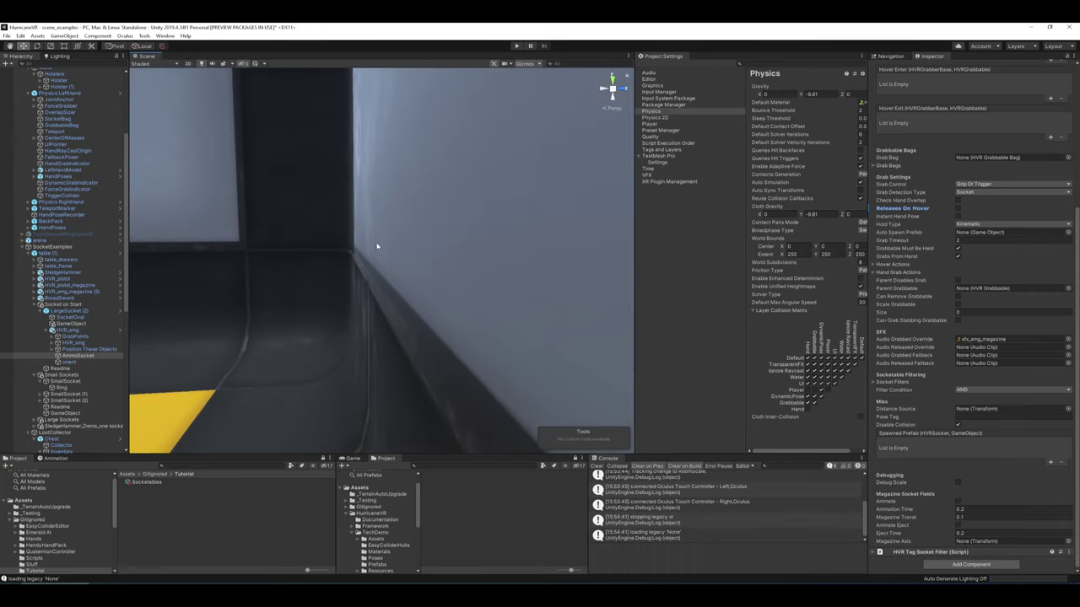
{"action": "key", "text": "d"}
{"action": "right_click_drag", "start_coordinate": [502, 230], "coordinate": [503, 232]}
{"action": "key", "text": "a"}
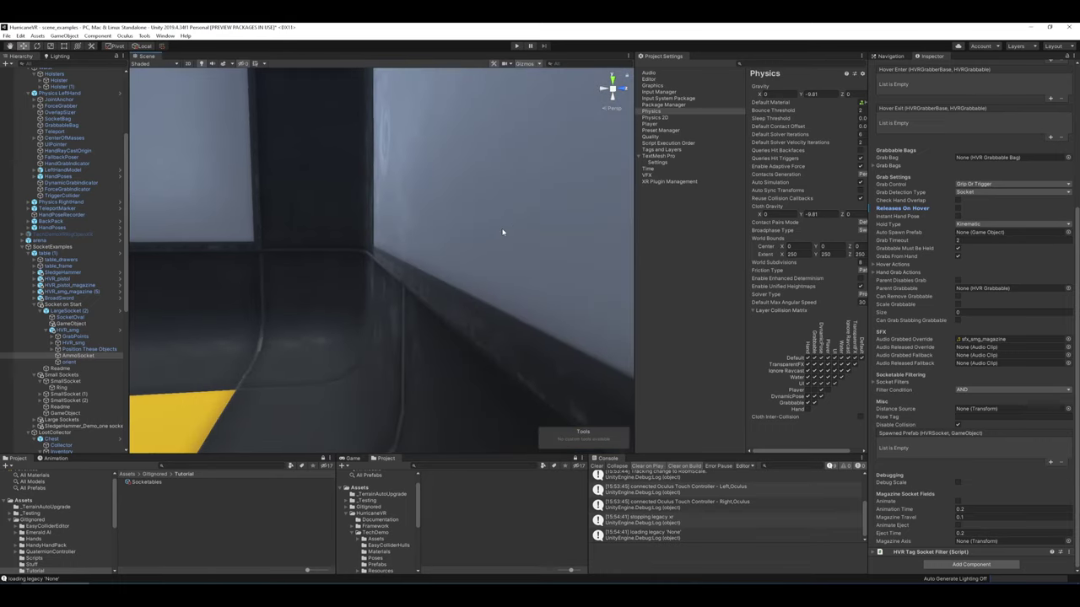
{"action": "mouse_move", "coordinate": [502, 232]}
{"action": "right_mouse_down"}
{"action": "mouse_move", "coordinate": [468, 233]}
{"action": "mouse_move", "coordinate": [502, 248]}
{"action": "mouse_move", "coordinate": [494, 292]}
{"action": "mouse_move", "coordinate": [590, 250]}
{"action": "mouse_move", "coordinate": [559, 228]}
{"action": "mouse_move", "coordinate": [456, 237]}
{"action": "mouse_move", "coordinate": [485, 236]}
{"action": "right_mouse_up"}
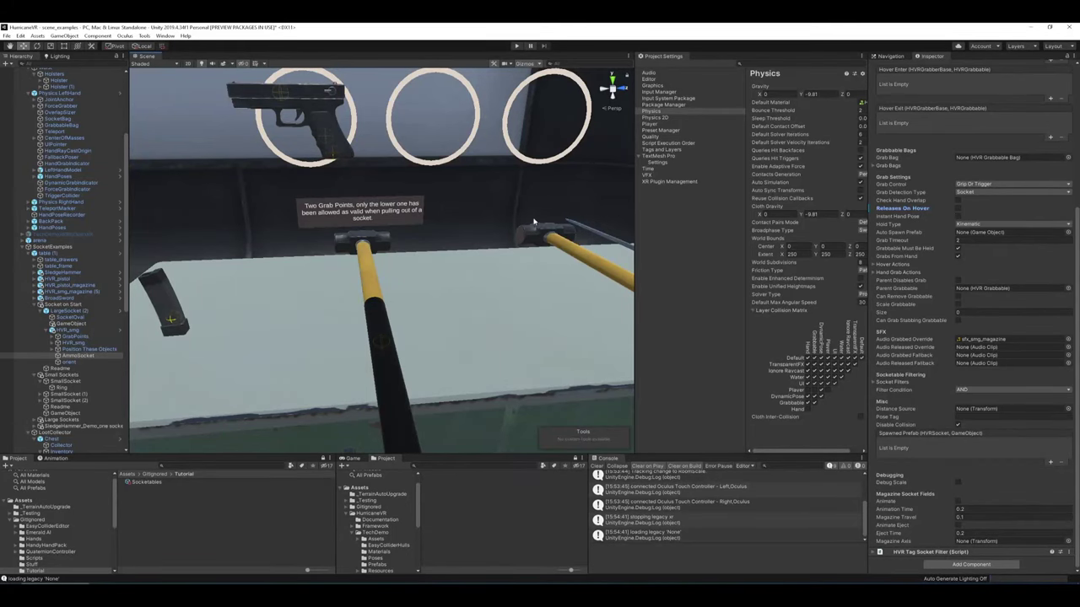
- Review AmmoSocket's Hold Type choices, keep Kinematic, and examine how the SMG is held in its socket
{"action": "mouse_move", "coordinate": [535, 221]}
{"action": "right_mouse_down"}
{"action": "mouse_move", "coordinate": [520, 219]}
{"action": "mouse_move", "coordinate": [540, 224]}
{"action": "right_mouse_up"}
{"action": "left_click", "coordinate": [970, 225]}
{"action": "left_click", "coordinate": [983, 226]}
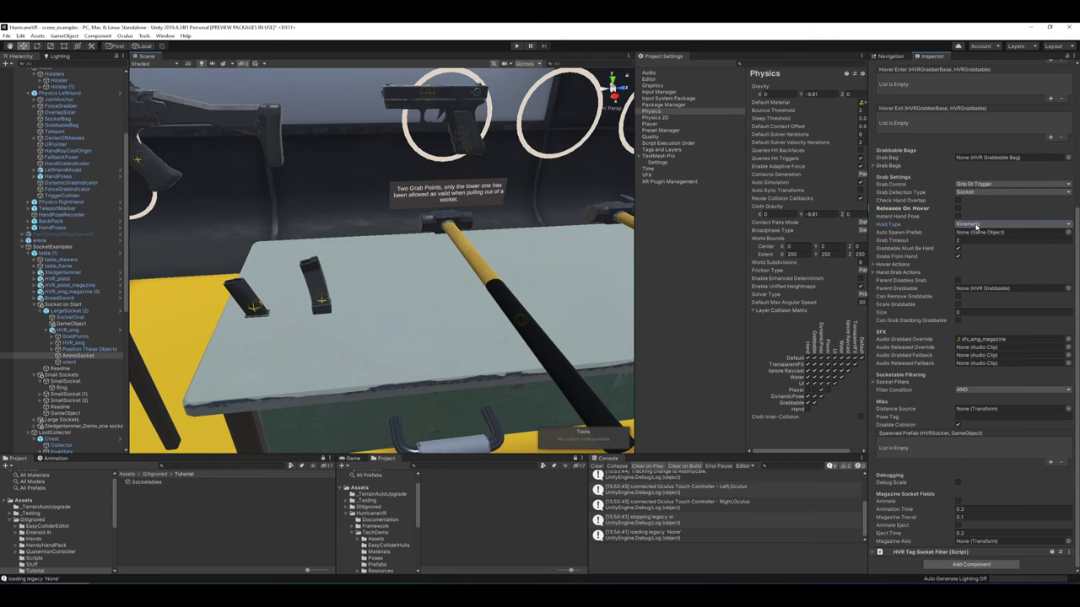
{"action": "right_click_drag", "start_coordinate": [433, 205], "coordinate": [350, 141]}
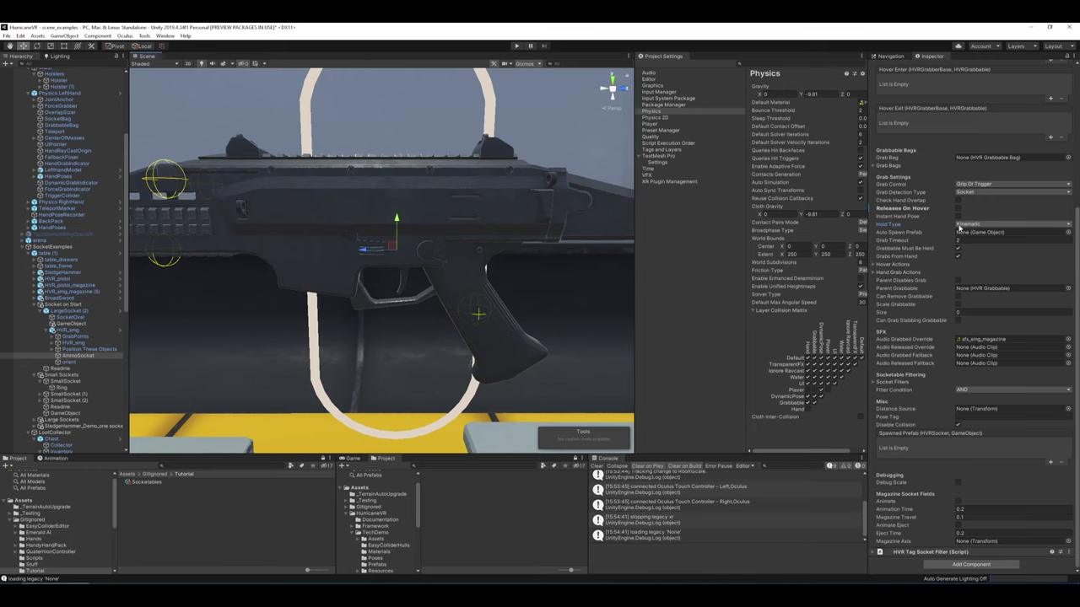
{"action": "right_click_drag", "start_coordinate": [521, 179], "coordinate": [534, 220]}
{"action": "key", "text": "w"}
{"action": "key", "text": "s"}
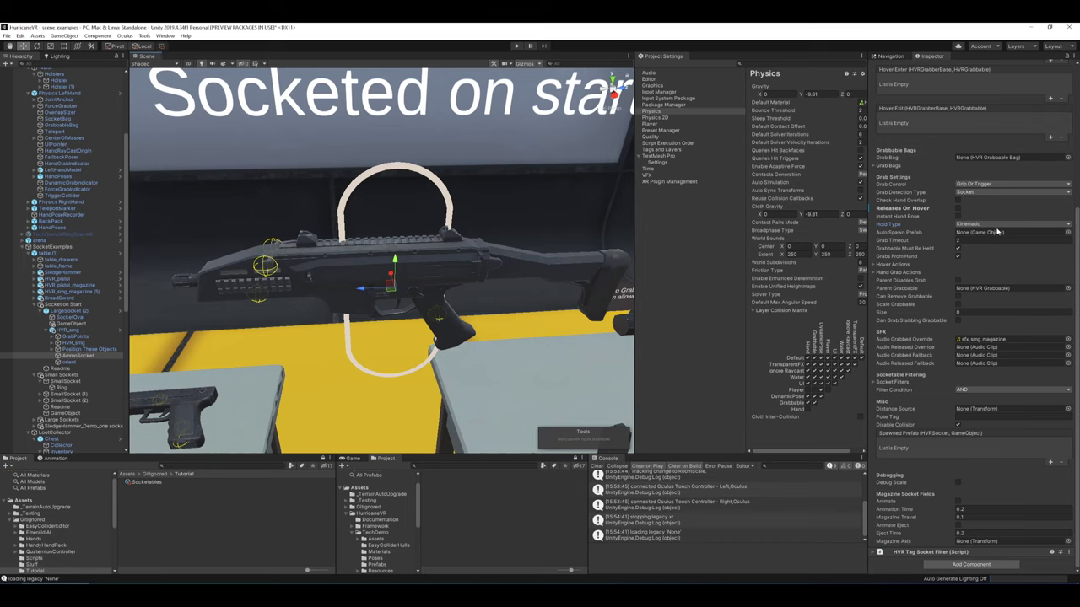
{"action": "right_click_drag", "start_coordinate": [405, 207], "coordinate": [397, 161]}
{"action": "right_click_drag", "start_coordinate": [552, 221], "coordinate": [538, 202]}
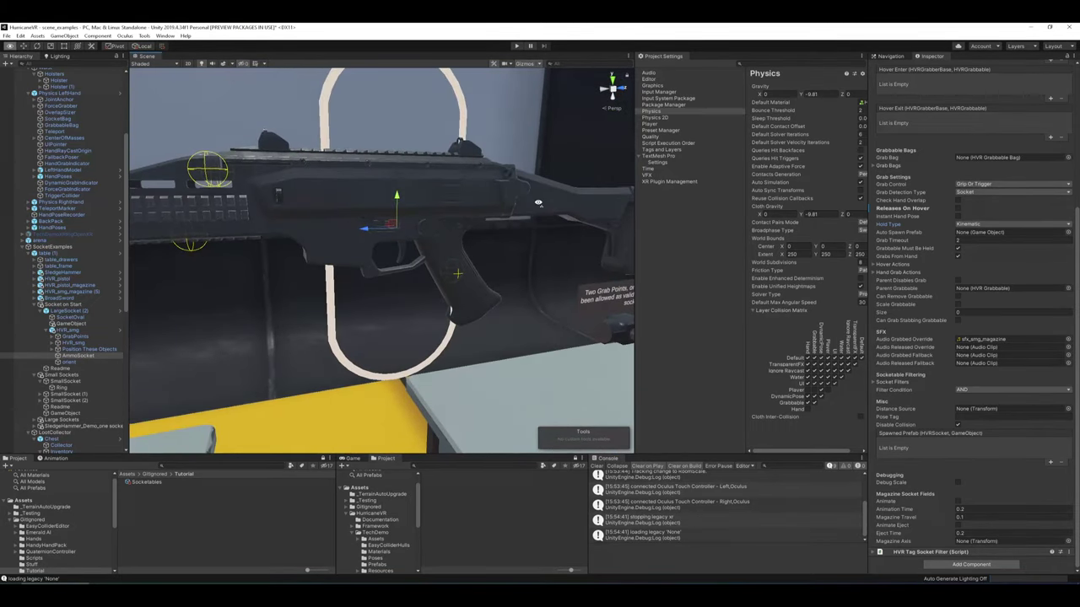
- Set AmmoSocket's Hold Type to Remove Rigidbody
{"action": "right_click_drag", "start_coordinate": [395, 214], "coordinate": [402, 215]}
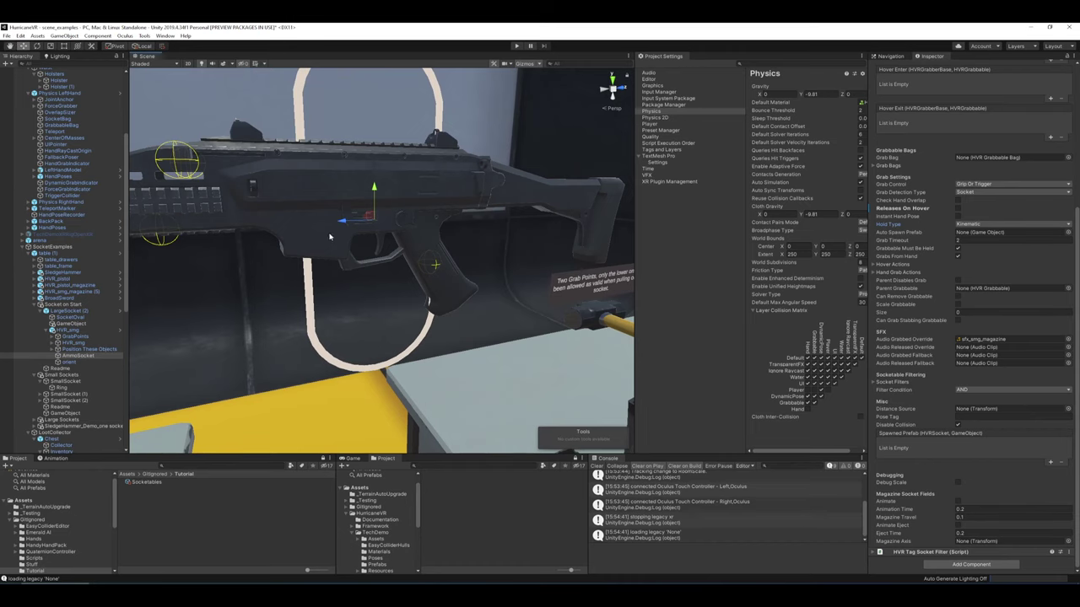
{"action": "left_click_drag", "start_coordinate": [351, 240], "coordinate": [394, 230], "text": "alt"}
{"action": "left_click", "coordinate": [981, 225]}
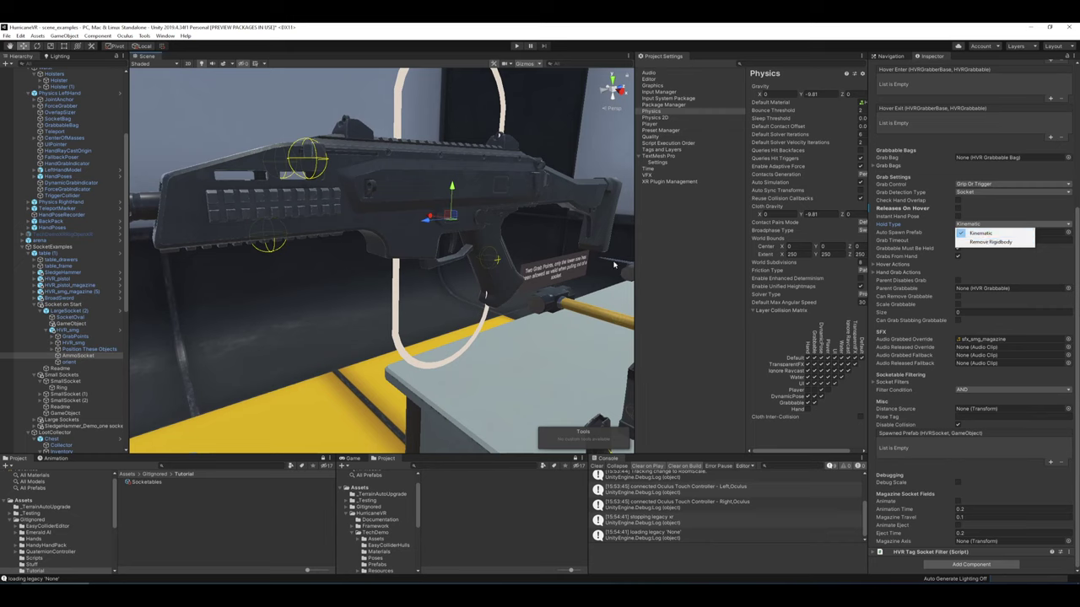
{"action": "left_click", "coordinate": [996, 242]}
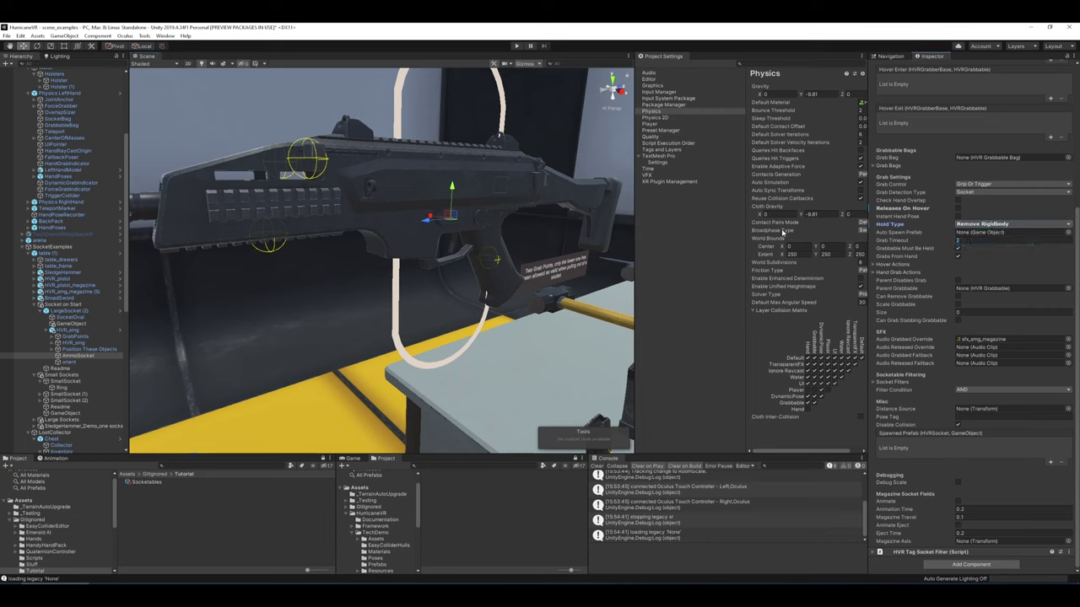
- Examine the SMG in its socket from several angles to relate the Remove Rigidbody hold type to the weapon
{"action": "left_click_drag", "start_coordinate": [493, 221], "coordinate": [361, 211], "text": "alt"}
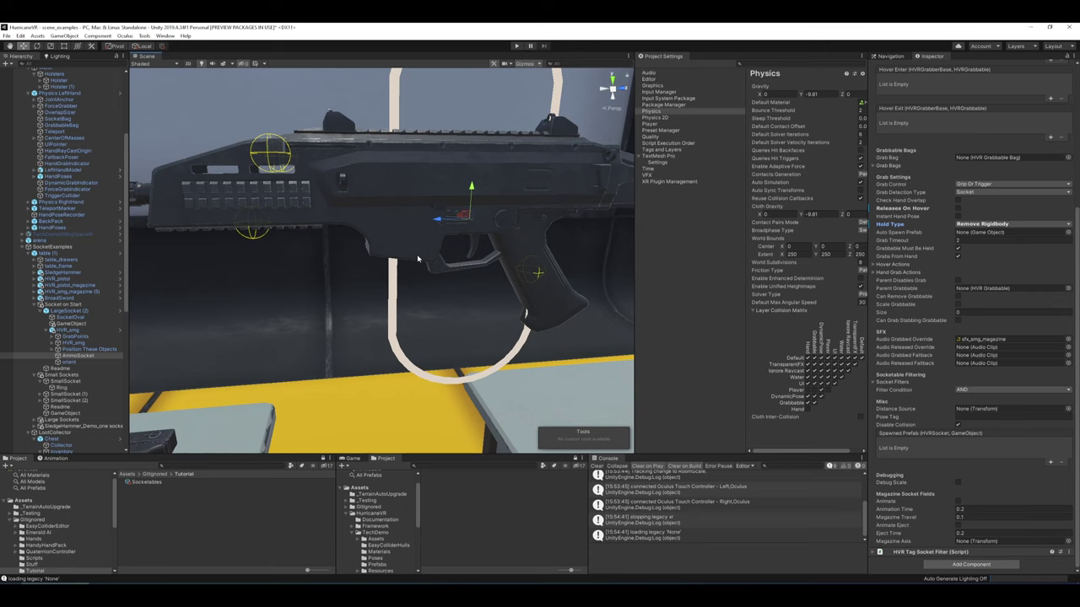
{"action": "left_click_drag", "start_coordinate": [405, 255], "coordinate": [496, 238], "text": "alt"}
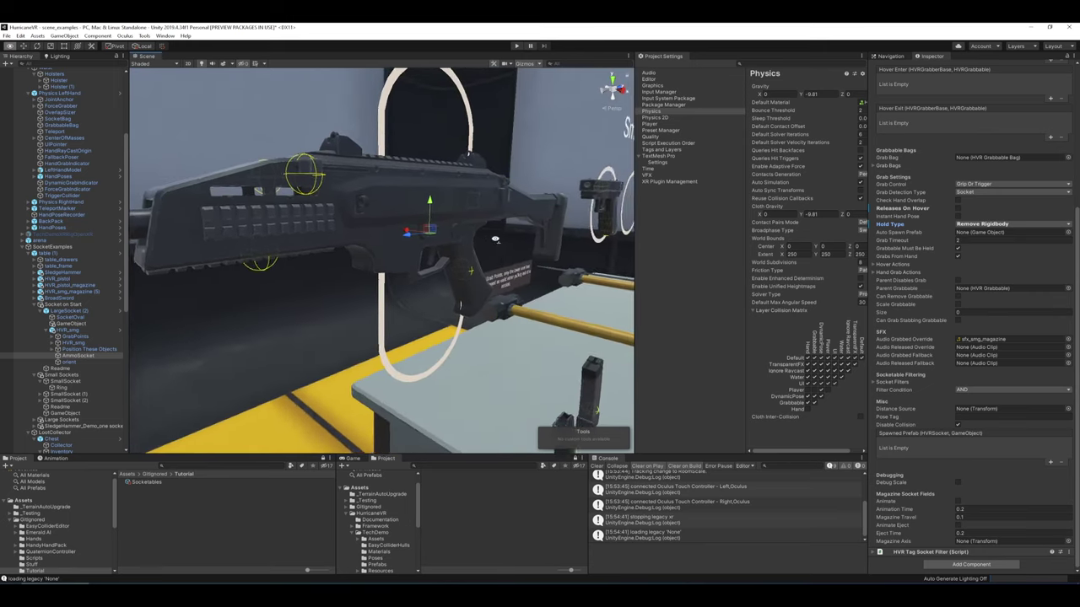
{"action": "middle_click_drag", "start_coordinate": [496, 238], "coordinate": [459, 230]}
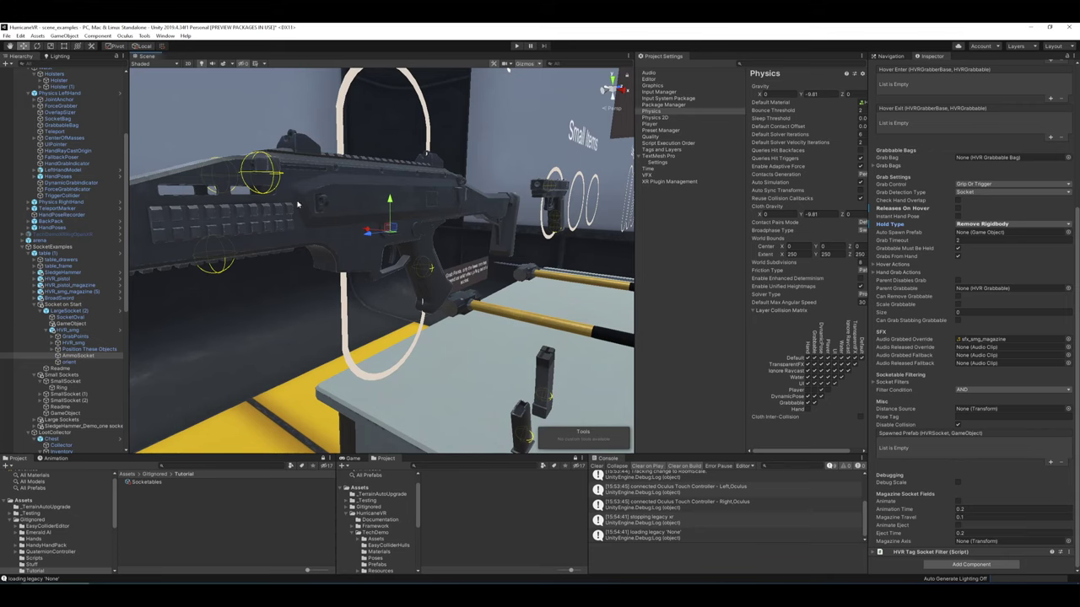
{"action": "right_click_drag", "start_coordinate": [422, 210], "coordinate": [453, 320]}
{"action": "key", "text": "d"}
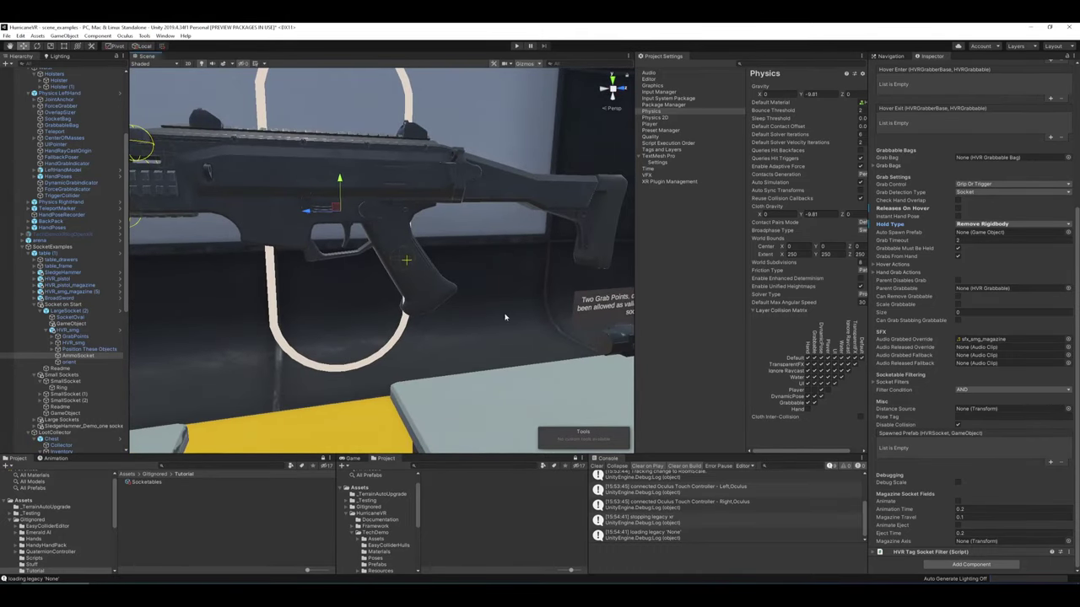
{"action": "key", "text": "s"}
{"action": "right_click_drag", "start_coordinate": [402, 272], "coordinate": [469, 231]}
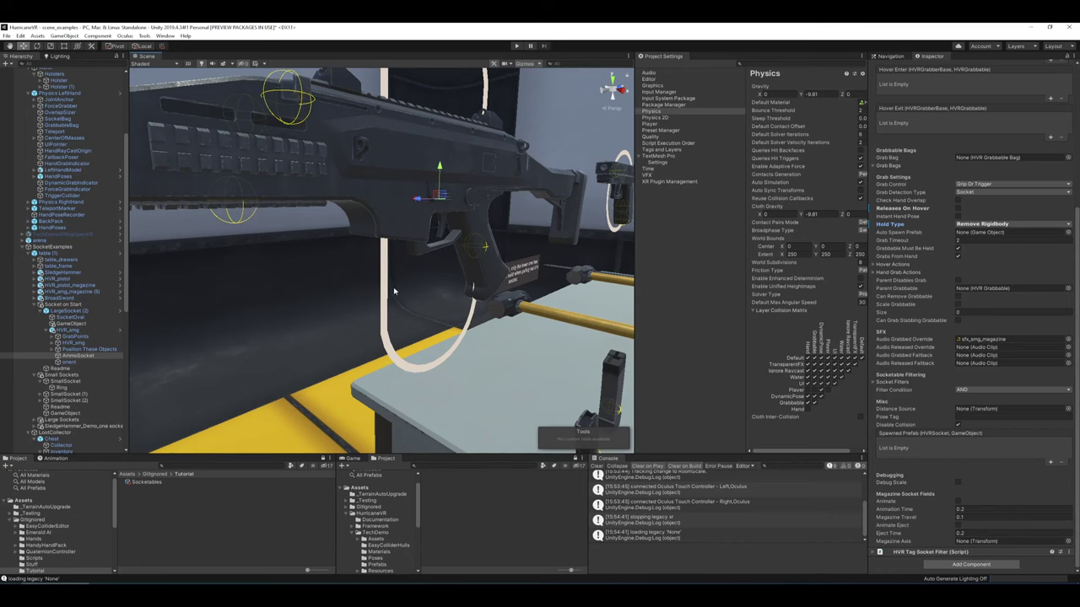
{"action": "right_click_drag", "start_coordinate": [393, 291], "coordinate": [327, 252]}
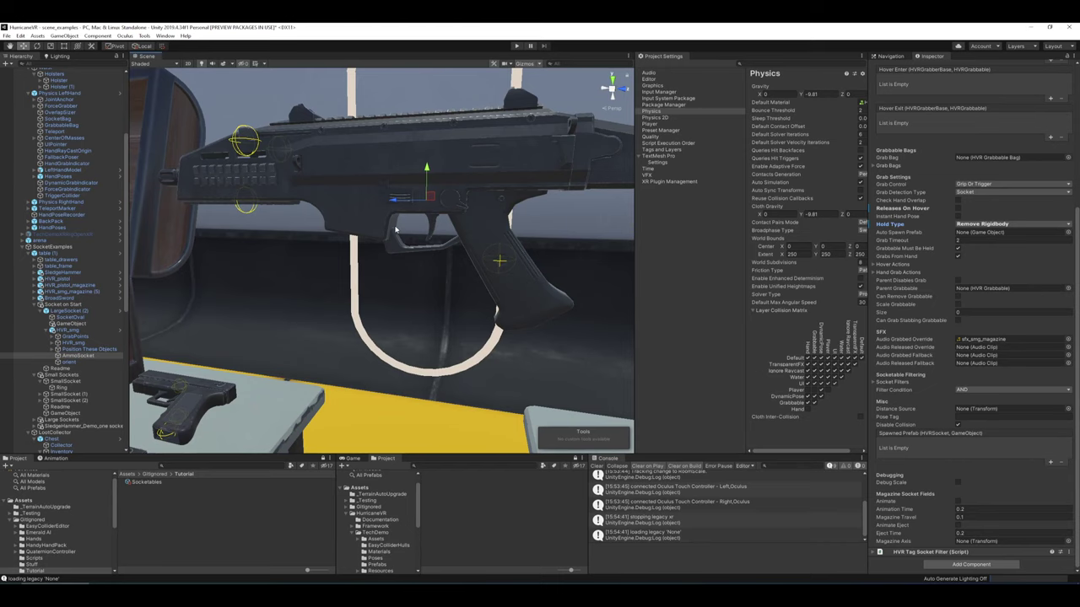
{"action": "right_click_drag", "start_coordinate": [395, 229], "coordinate": [343, 272]}
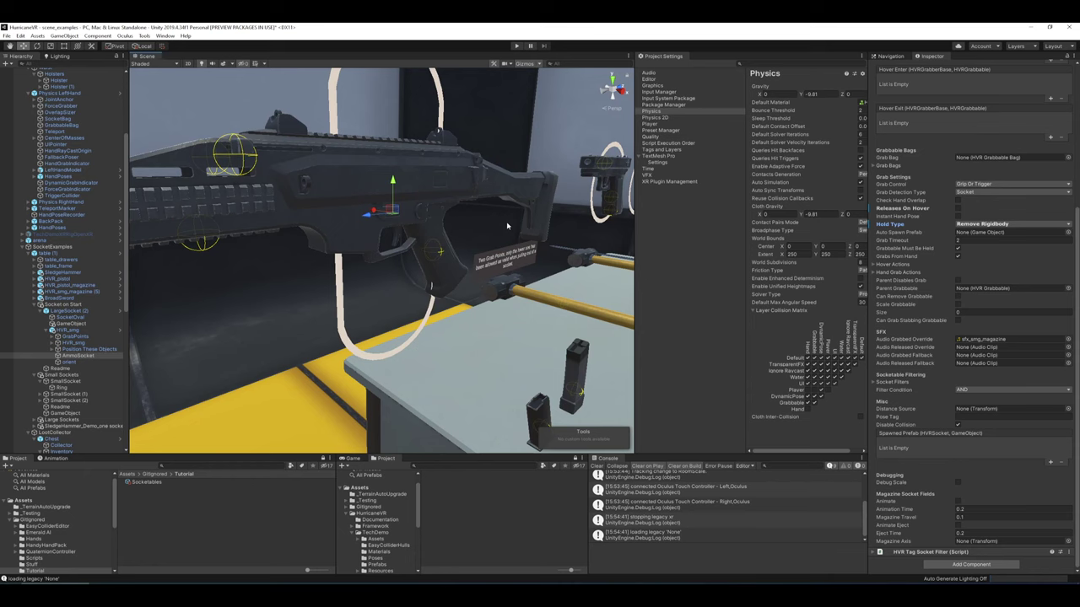
{"action": "right_click_drag", "start_coordinate": [454, 244], "coordinate": [432, 204]}
- Review AmmoSocket's Hold Type choices again, keep Remove Rigidbody, and look over the socketed SMG
{"action": "left_click", "coordinate": [999, 224]}
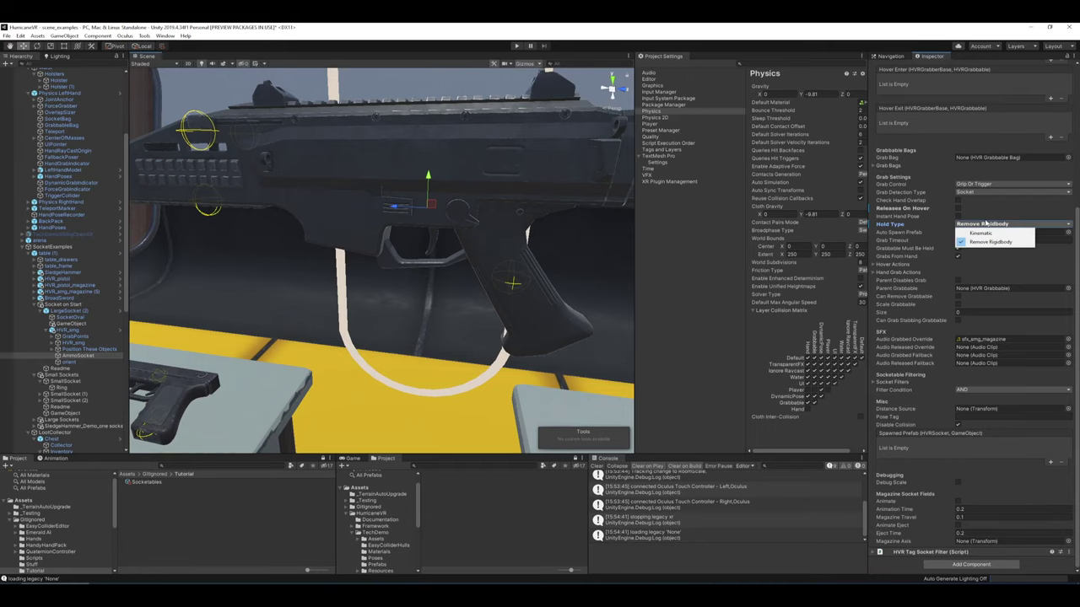
{"action": "right_click", "coordinate": [435, 230]}
{"action": "right_click_drag", "start_coordinate": [435, 230], "coordinate": [486, 218]}
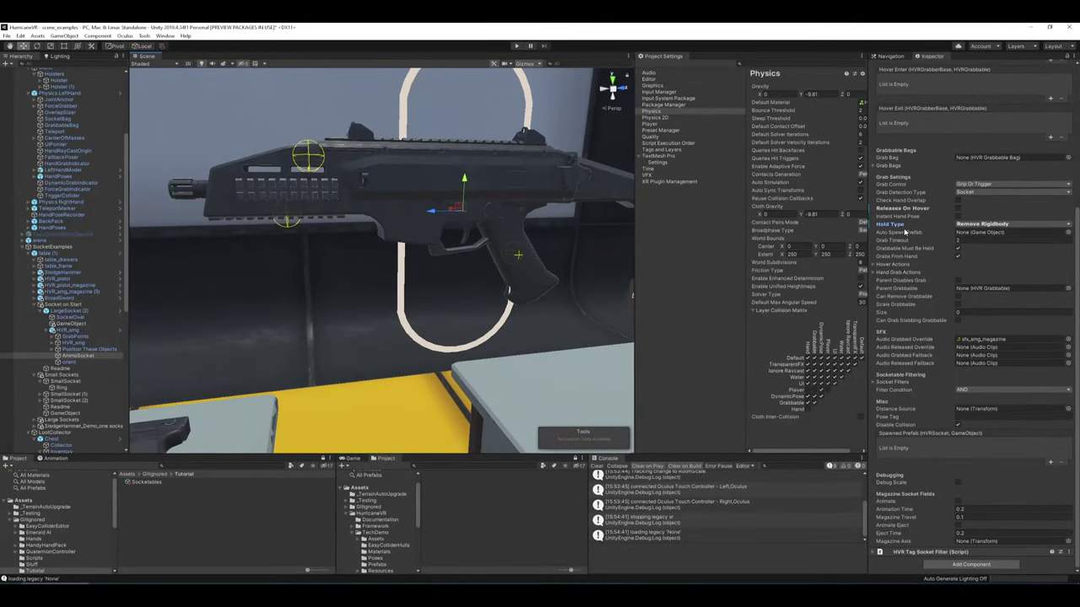
{"action": "right_click_drag", "start_coordinate": [434, 227], "coordinate": [344, 224]}
- Inspect AmmoSocket's Grab Timeout setting and keep its value, relating it to the SMG's magazine area
{"action": "mouse_move", "coordinate": [908, 242]}
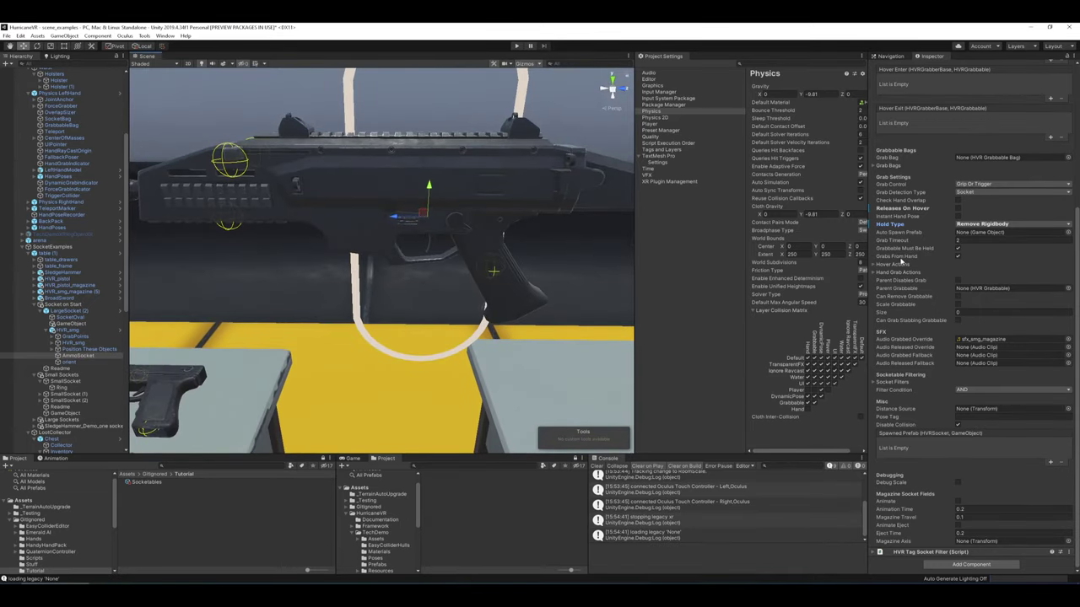
{"action": "mouse_move", "coordinate": [901, 262]}
{"action": "left_click_drag", "start_coordinate": [518, 272], "coordinate": [325, 254], "text": "alt"}
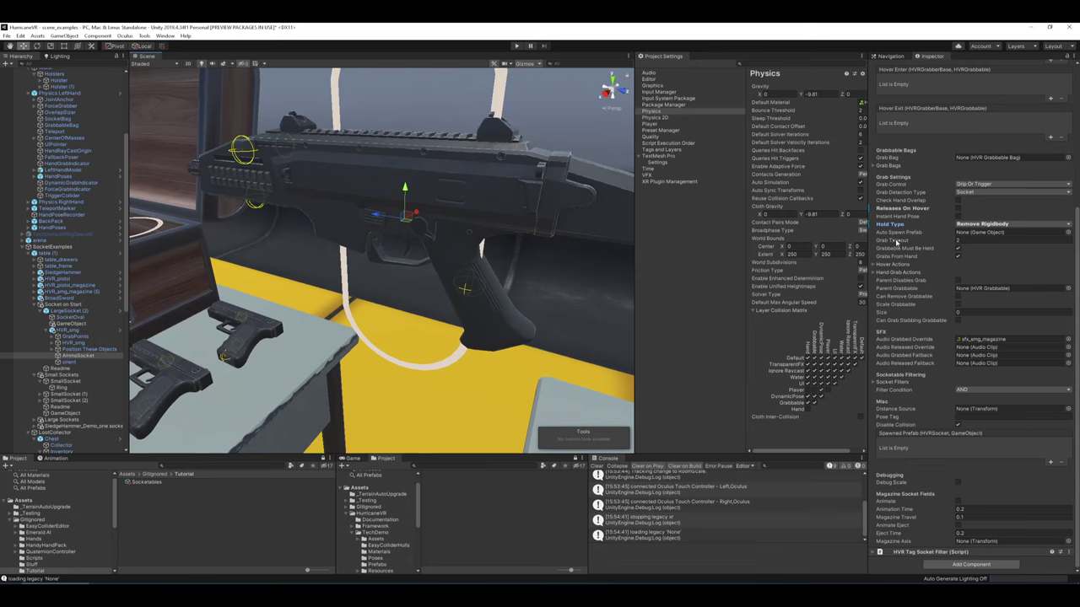
{"action": "left_click", "coordinate": [979, 241]}
{"action": "key", "text": "Return"}
{"action": "left_click", "coordinate": [966, 240]}
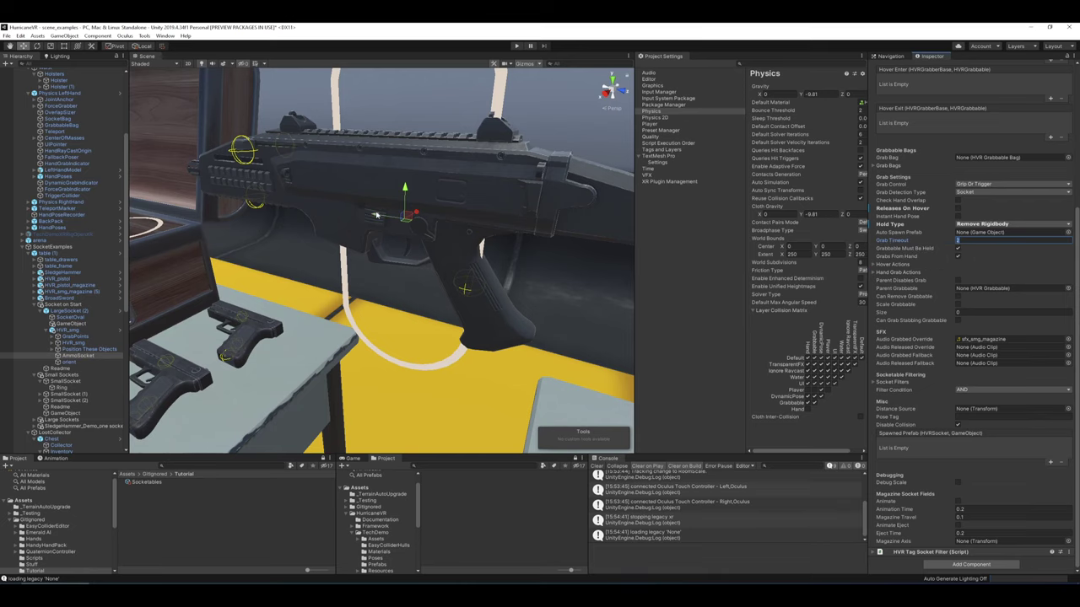
- Read AmmoSocket's Grabbable Must Be Held description while viewing the SMG and the magazines on the table
{"action": "right_click_drag", "start_coordinate": [377, 215], "coordinate": [304, 213]}
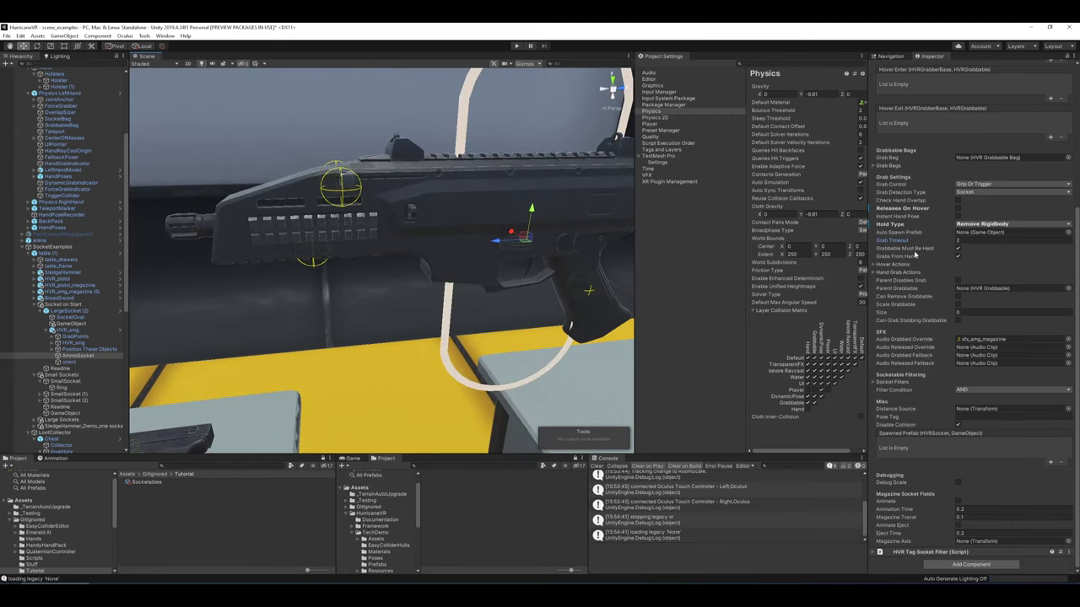
{"action": "right_click_drag", "start_coordinate": [505, 241], "coordinate": [422, 241]}
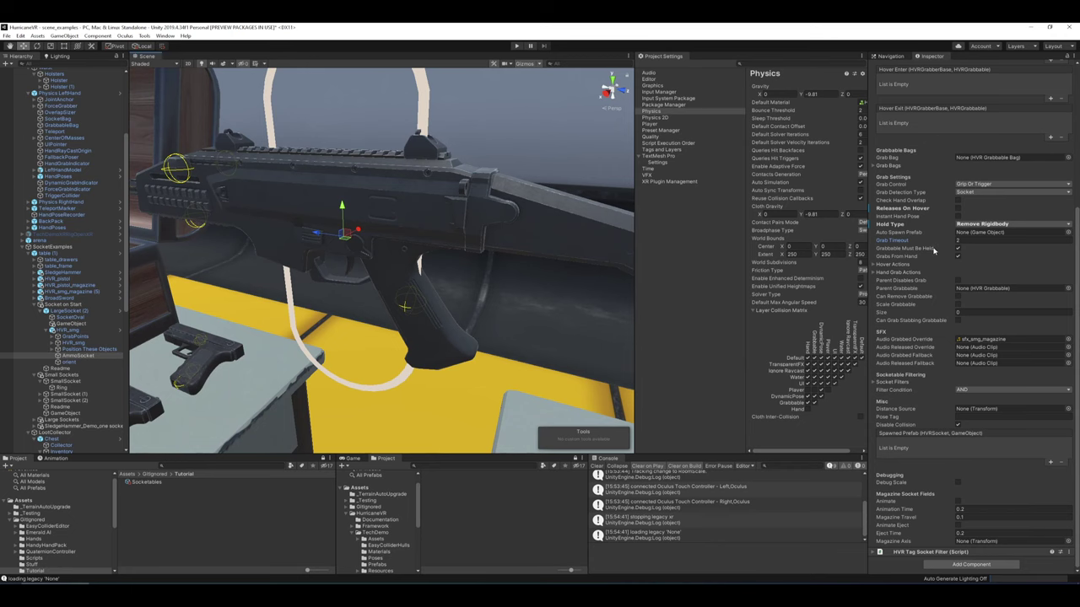
{"action": "right_click_drag", "start_coordinate": [430, 204], "coordinate": [588, 207]}
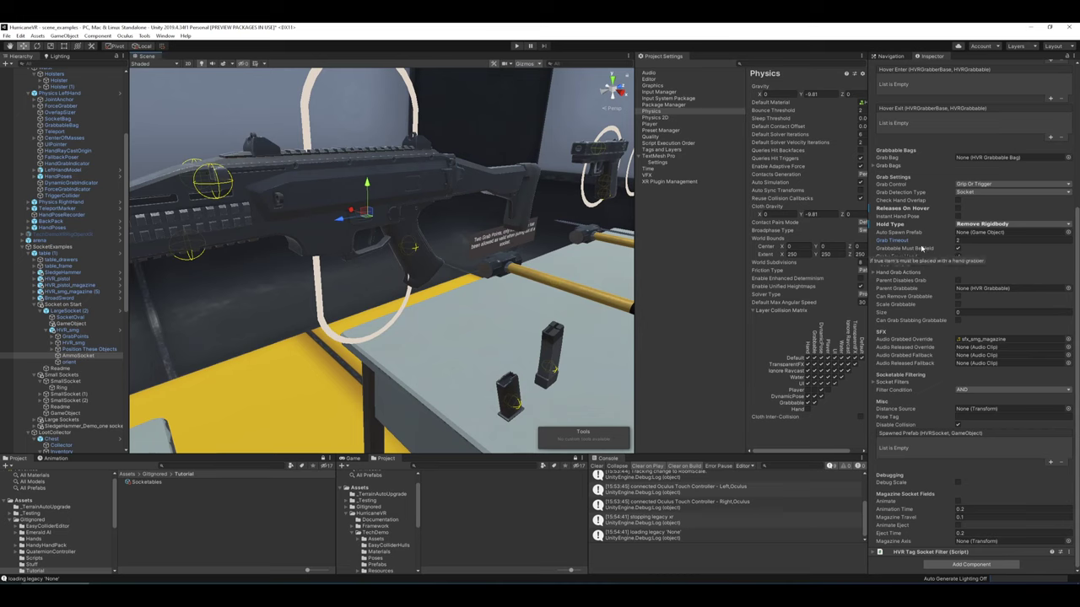
- Expand AmmoSocket's Hover Actions and Hand Grab Actions lists and read the Hover Actions description
{"action": "mouse_move", "coordinate": [910, 280]}
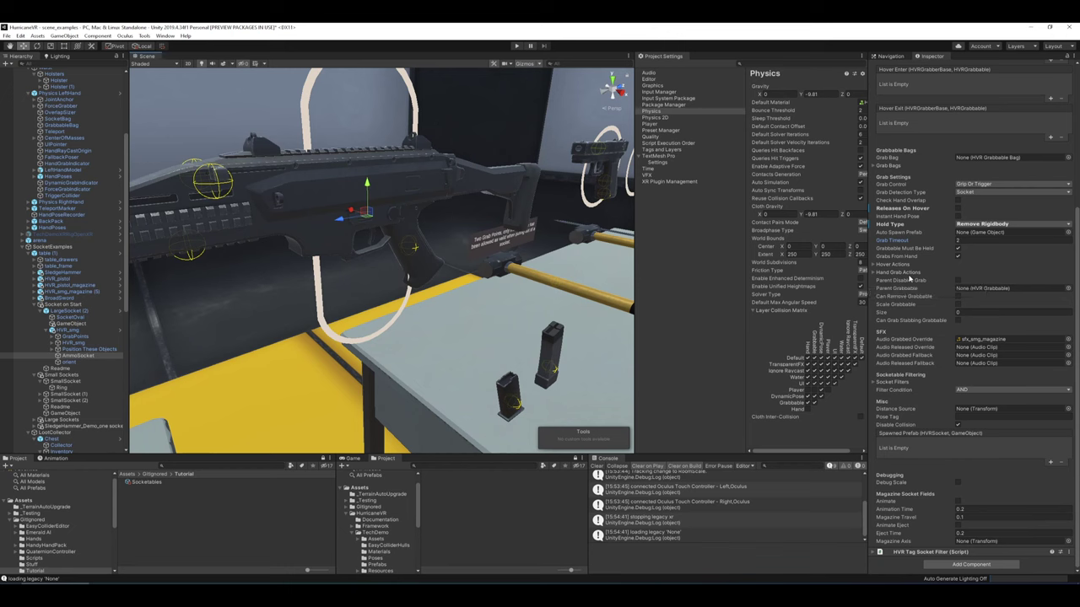
{"action": "left_click_drag", "start_coordinate": [582, 291], "coordinate": [734, 280], "text": "alt"}
{"action": "left_click", "coordinate": [884, 272]}
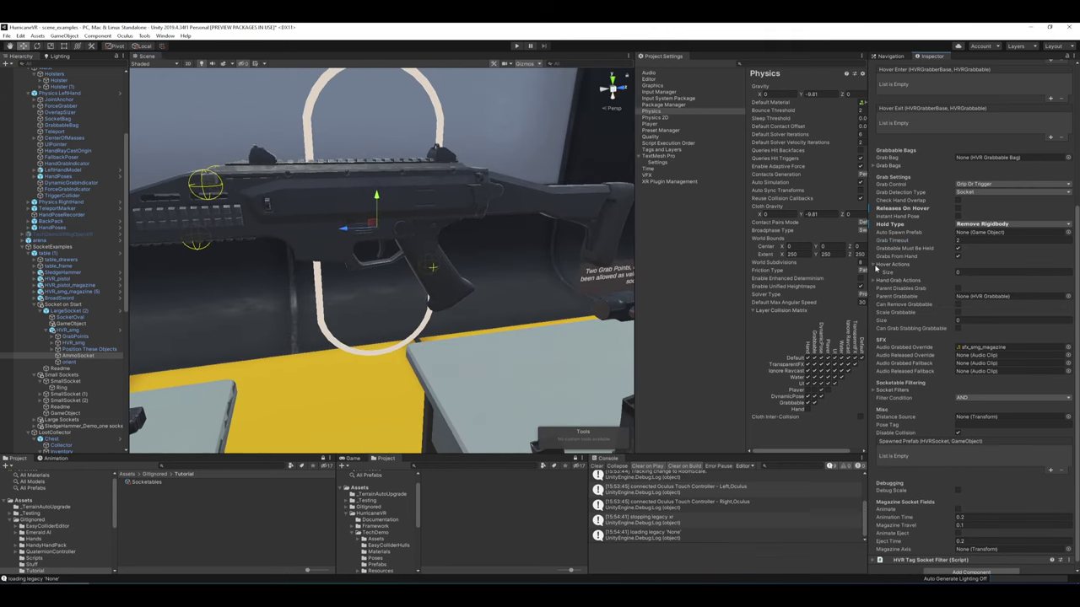
{"action": "left_click", "coordinate": [885, 266]}
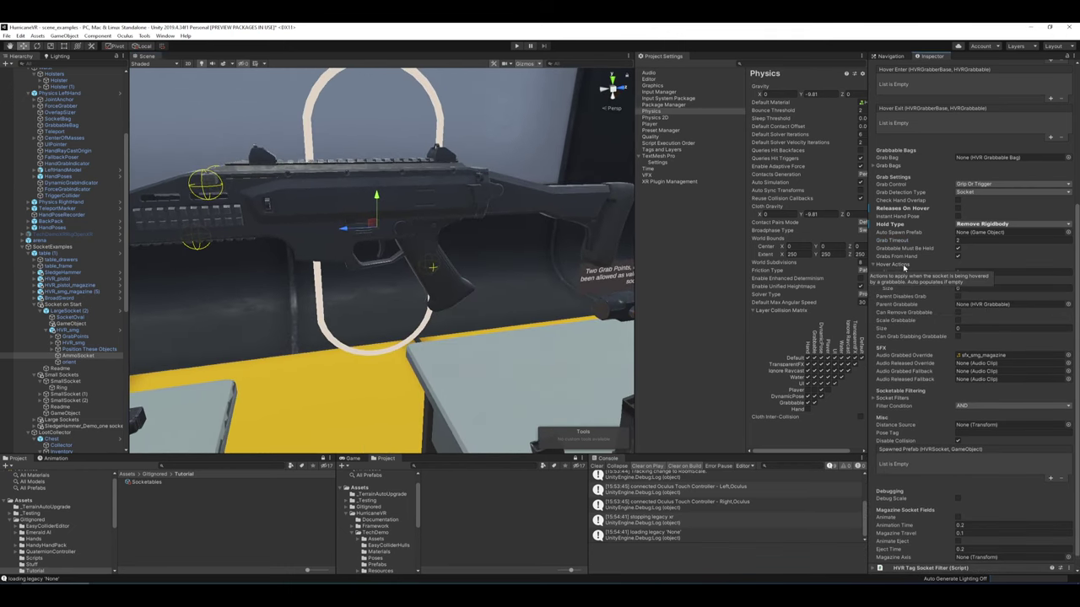
- Select LargeSocket (2) and review its Hand Grab Actions entry and HVR Socket Hover Scale component
{"action": "scroll", "coordinate": [940, 516], "scroll_direction": "up", "scroll_amount": 5}
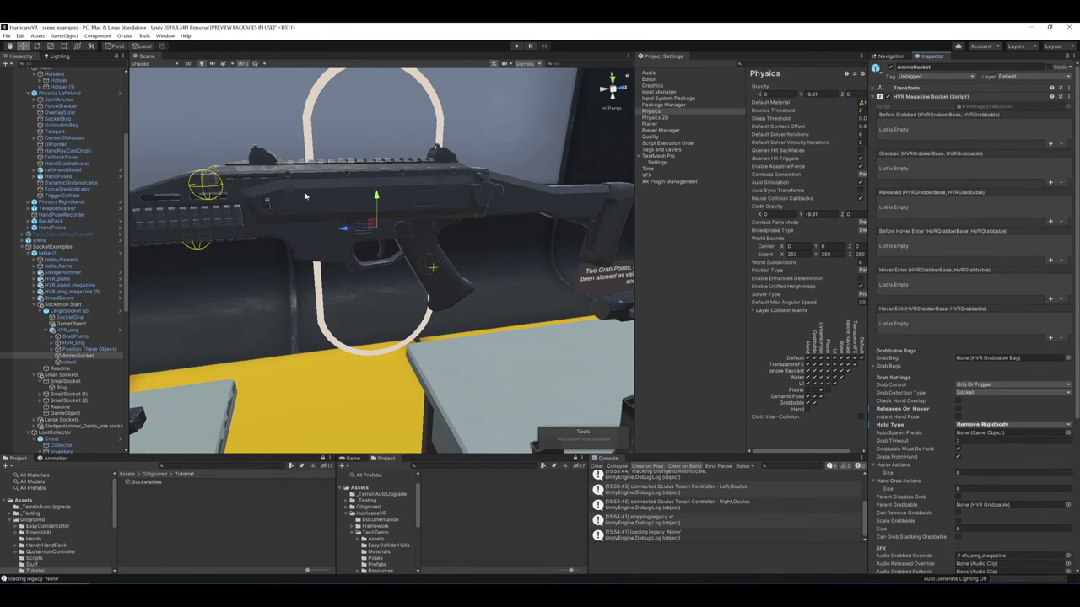
{"action": "left_click", "coordinate": [71, 310]}
{"action": "left_click", "coordinate": [84, 330]}
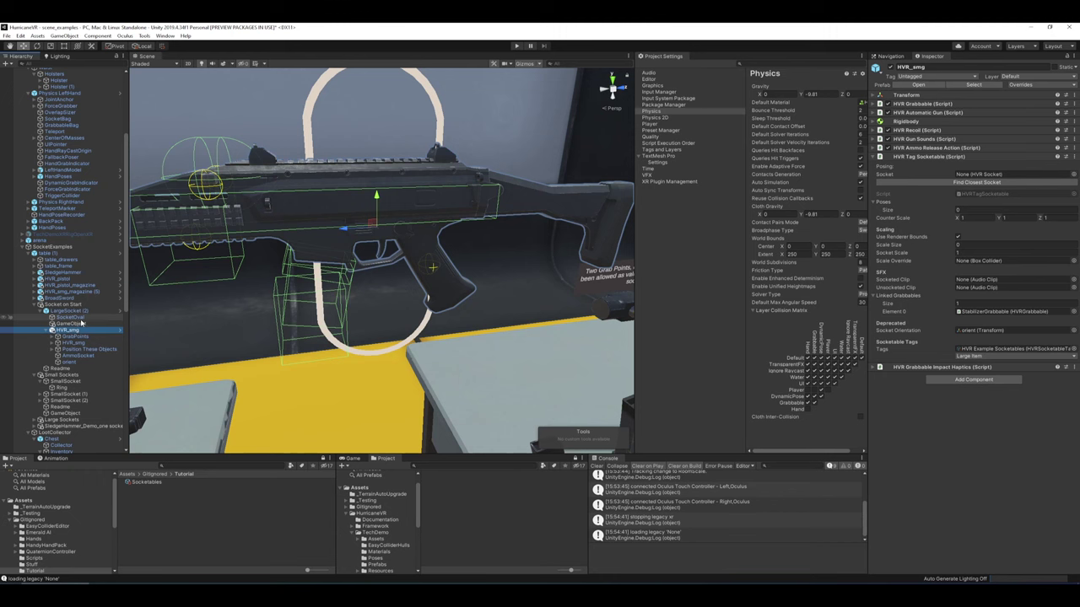
{"action": "left_click", "coordinate": [71, 311]}
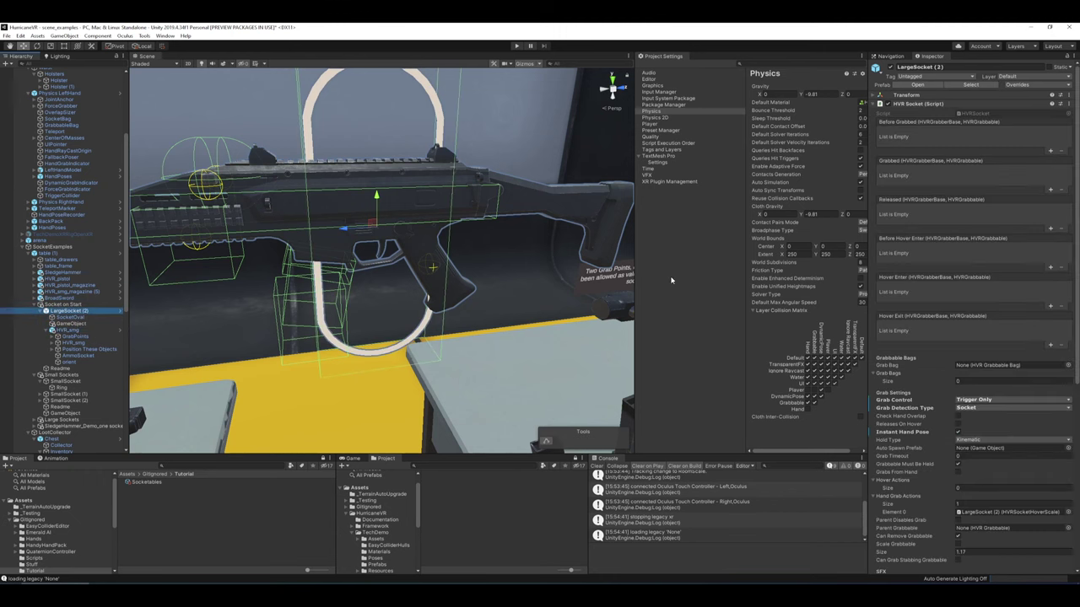
{"action": "scroll", "coordinate": [952, 242], "scroll_direction": "down", "scroll_amount": 8}
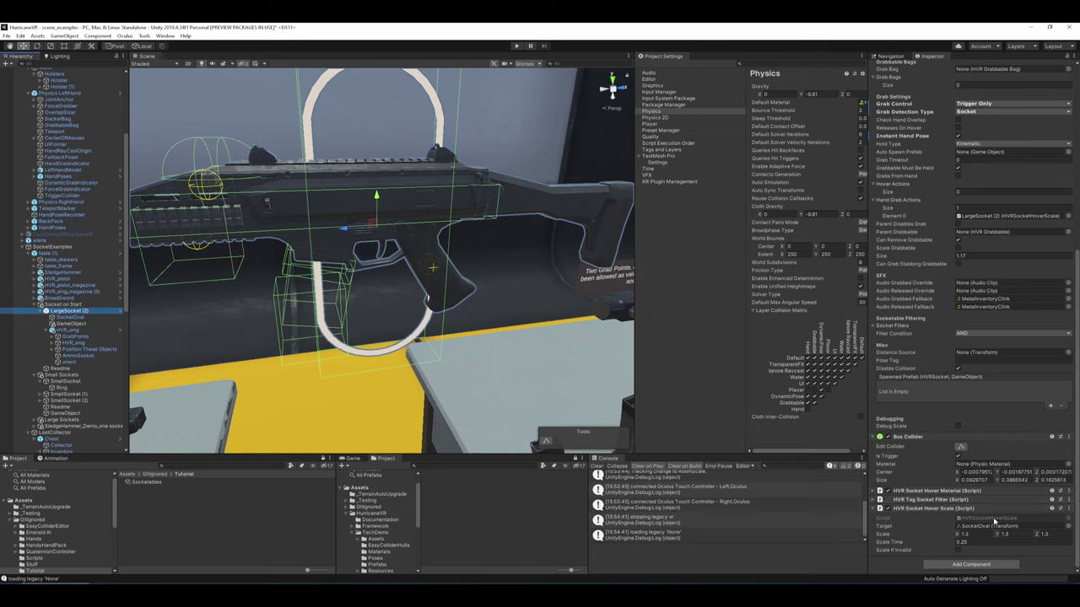
- Open the HVRSocketHoverScale script in the code editor and move its file into the first editor group
{"action": "left_click", "coordinate": [992, 526]}
{"action": "double_click", "coordinate": [992, 519]}
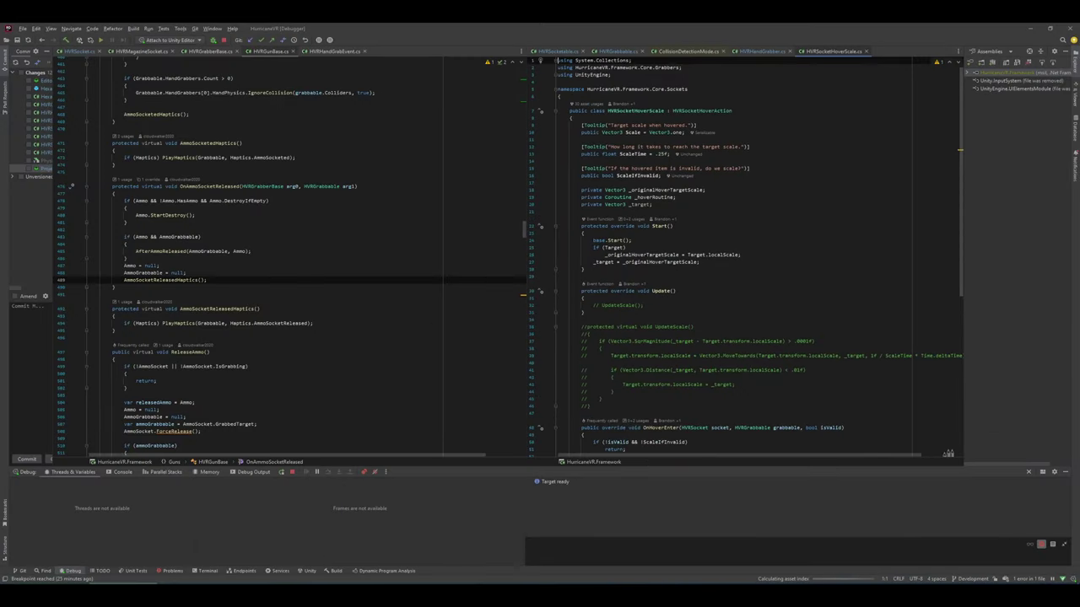
{"action": "left_click_drag", "start_coordinate": [837, 56], "coordinate": [385, 58]}
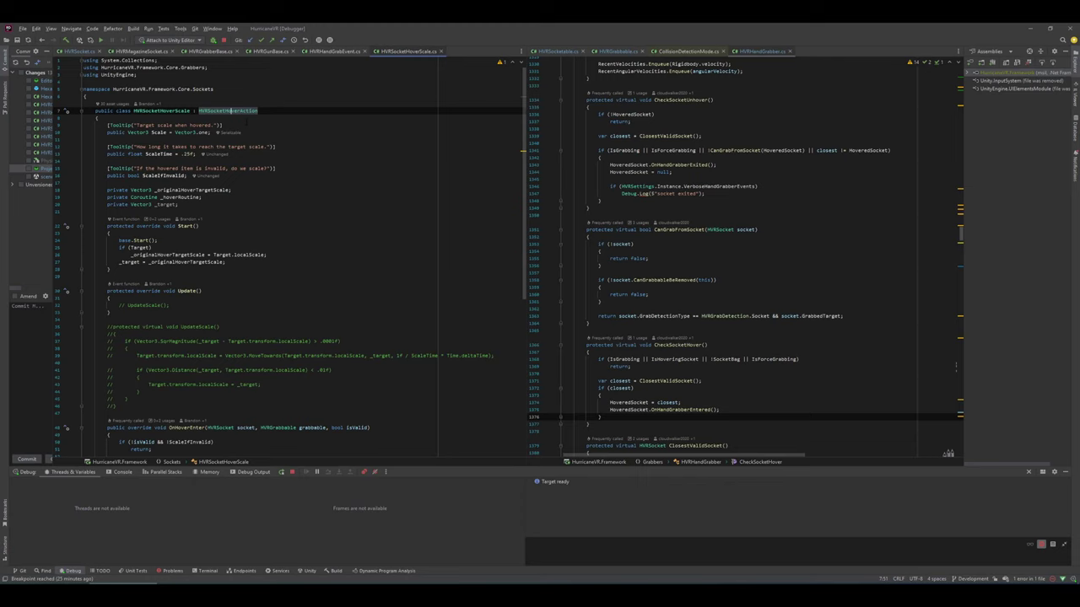
- Go to the HVRSocketHoverAction base class definition and examine its Start and Update methods
{"action": "key", "text": "ctrl+b"}
{"action": "left_click", "coordinate": [193, 132]}
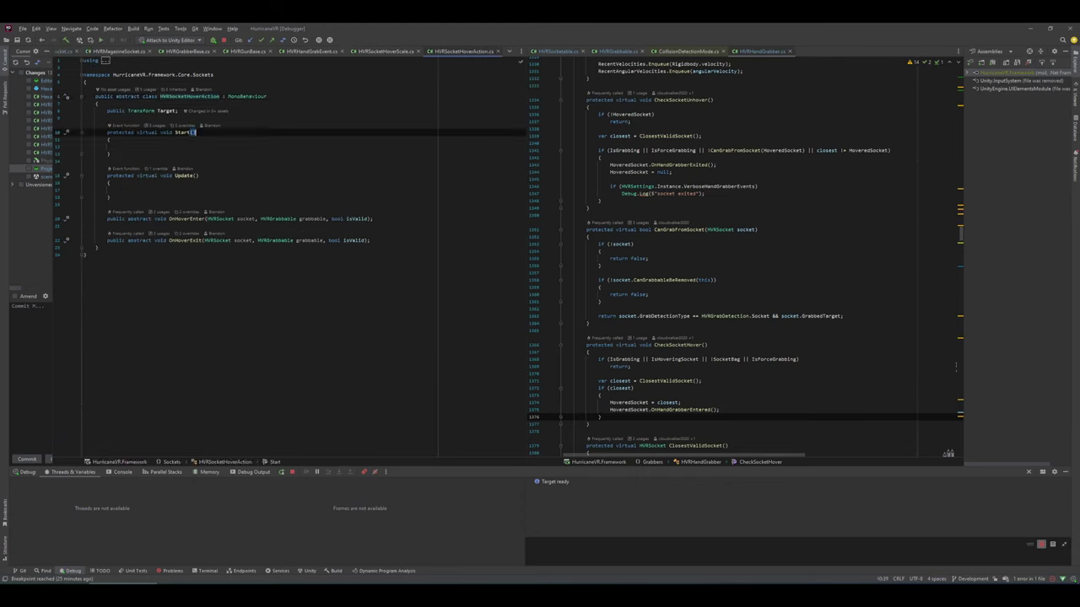
{"action": "left_click", "coordinate": [111, 155]}
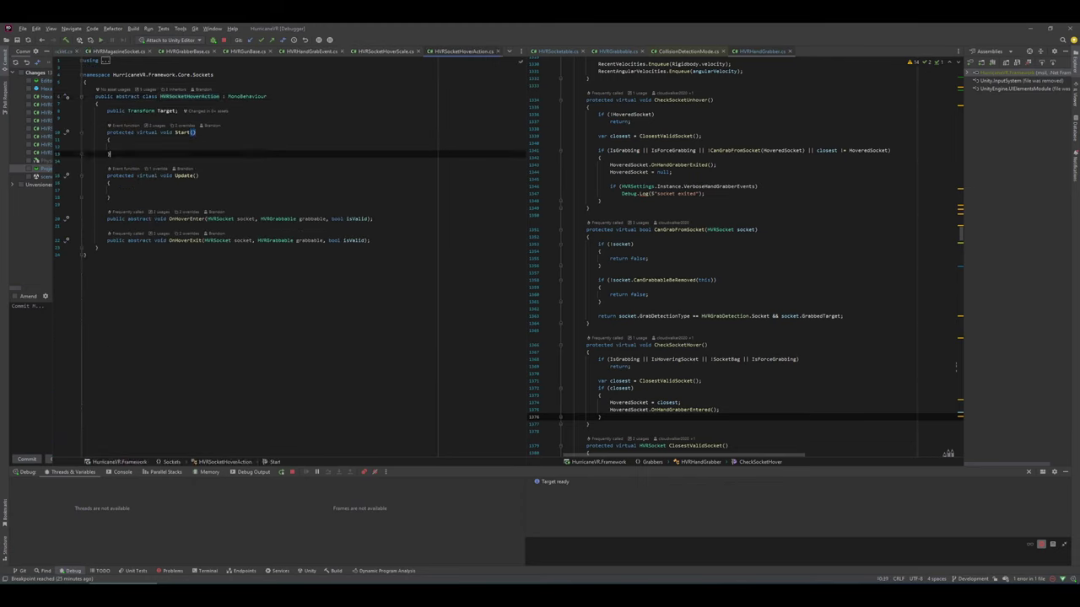
{"action": "left_click", "coordinate": [84, 190]}
{"action": "left_click", "coordinate": [110, 197]}
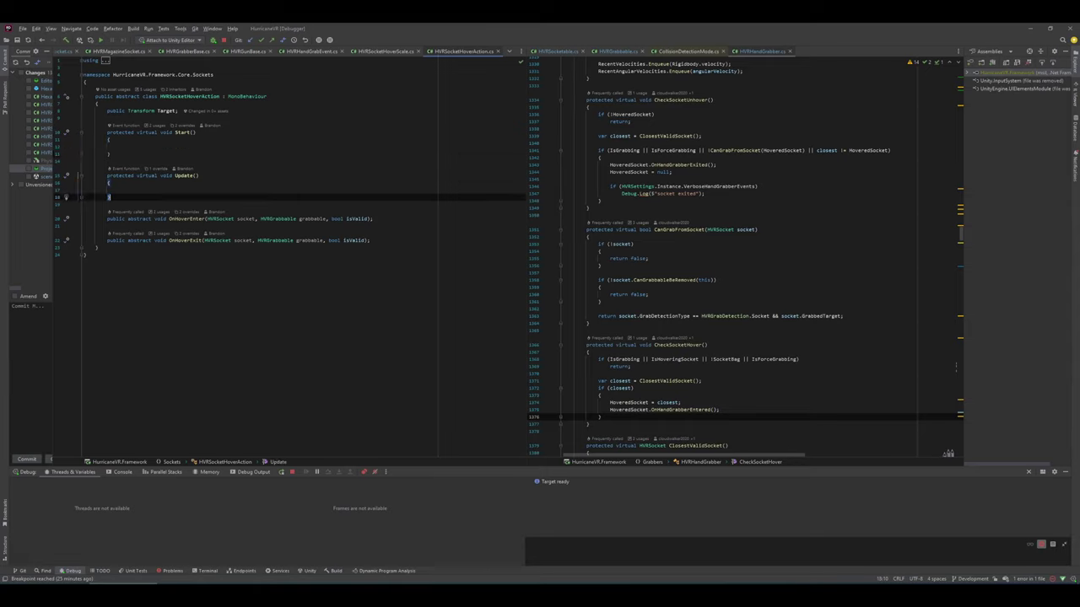
- Examine the abstract OnHoverEnter and OnHoverExit methods and their socket, grabbable and isValid parameters
{"action": "left_click", "coordinate": [187, 219]}
{"action": "left_click", "coordinate": [169, 190]}
{"action": "left_click", "coordinate": [190, 241]}
{"action": "left_click", "coordinate": [111, 198]}
{"action": "double_click", "coordinate": [245, 219]}
{"action": "left_click", "coordinate": [110, 198]}
{"action": "double_click", "coordinate": [313, 219]}
{"action": "left_click", "coordinate": [83, 182]}
{"action": "double_click", "coordinate": [360, 225]}
{"action": "left_click", "coordinate": [360, 206]}
{"action": "double_click", "coordinate": [362, 219]}
{"action": "left_click", "coordinate": [119, 190]}
{"action": "double_click", "coordinate": [355, 241]}
{"action": "left_click", "coordinate": [111, 197]}
{"action": "left_click", "coordinate": [360, 204]}
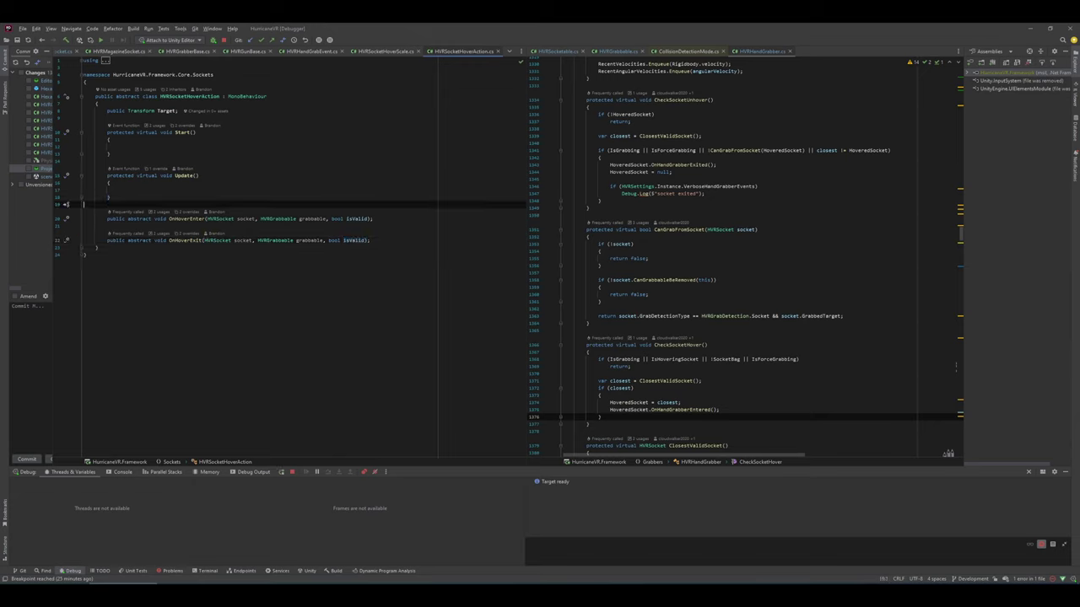
{"action": "double_click", "coordinate": [356, 219]}
{"action": "left_click", "coordinate": [114, 191]}
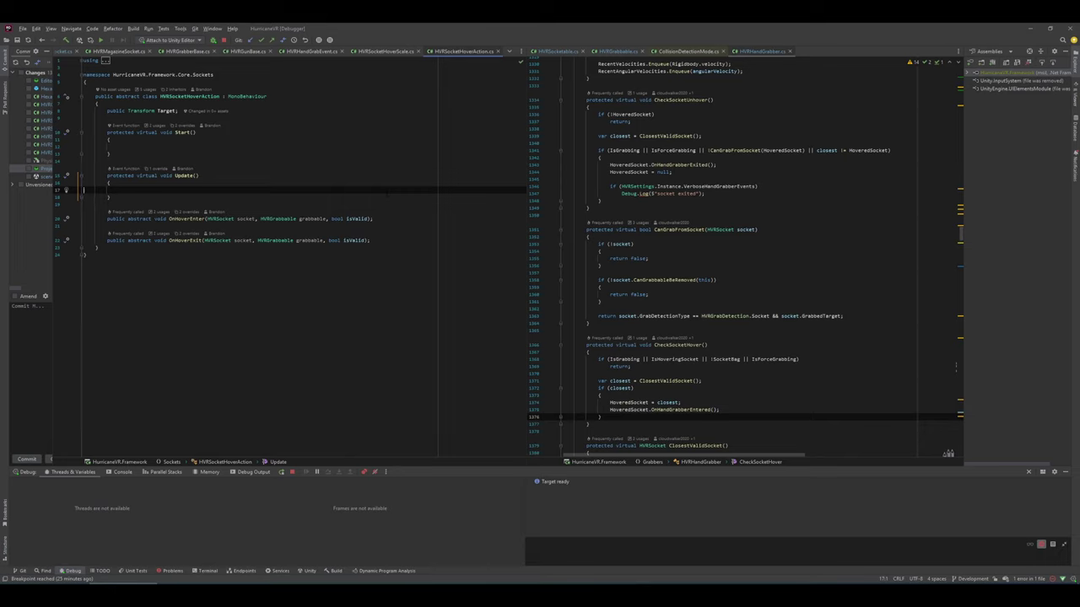
- Return from the HVRSocketHoverAction class declaration to the HVRSocketHoverScale script as an example implementation
{"action": "left_click", "coordinate": [286, 118]}
{"action": "left_click", "coordinate": [246, 96]}
{"action": "left_click", "coordinate": [386, 53]}
{"action": "left_click", "coordinate": [98, 118]}
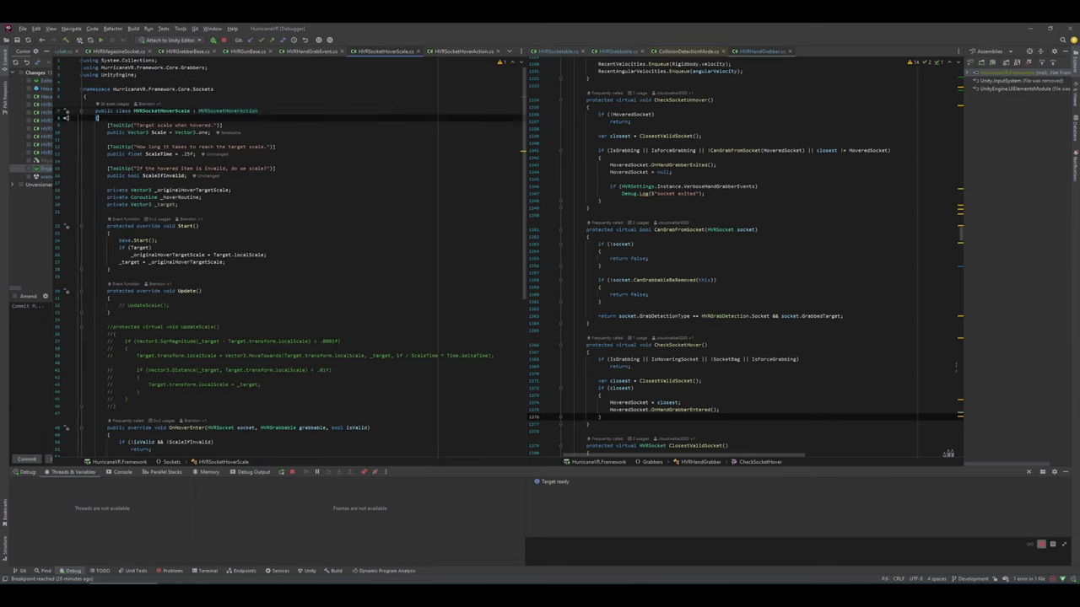
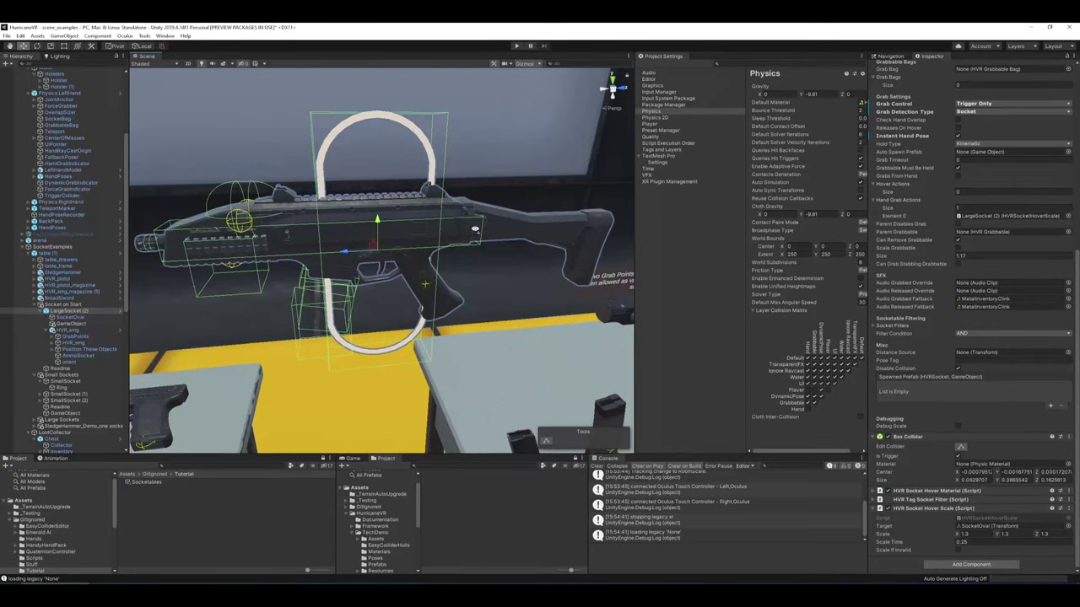
- Switch back to Unity and locate the component referenced in LargeSocket (2)'s Hand Grab Actions while viewing the socketed SMG
{"action": "scroll", "coordinate": [474, 228], "scroll_direction": "up", "scroll_amount": 10}
{"action": "scroll", "coordinate": [474, 230], "scroll_direction": "down", "scroll_amount": 11}
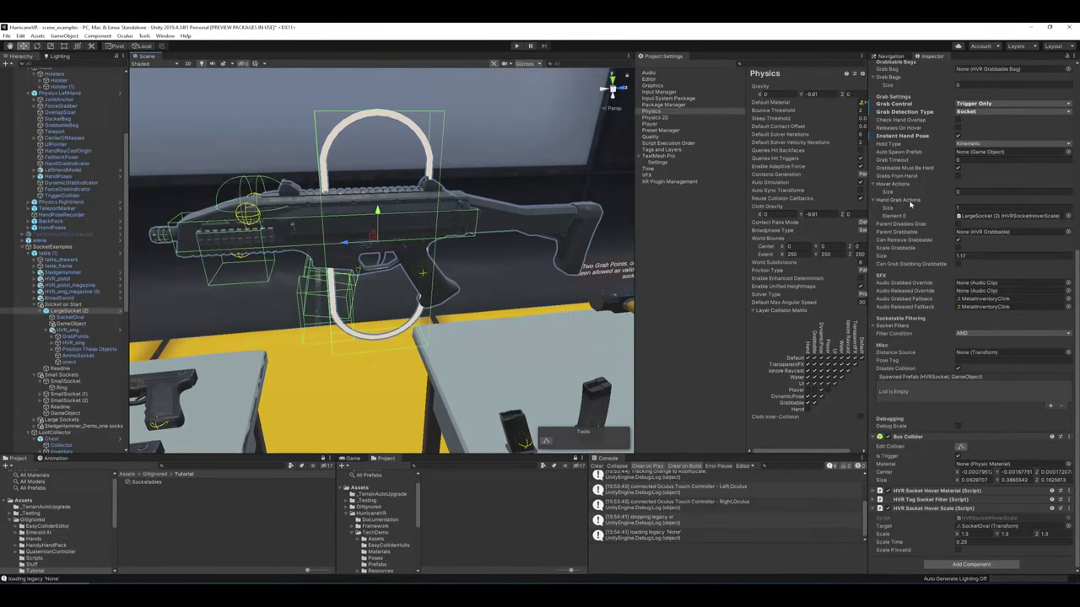
{"action": "scroll", "coordinate": [414, 210], "scroll_direction": "up", "scroll_amount": 5}
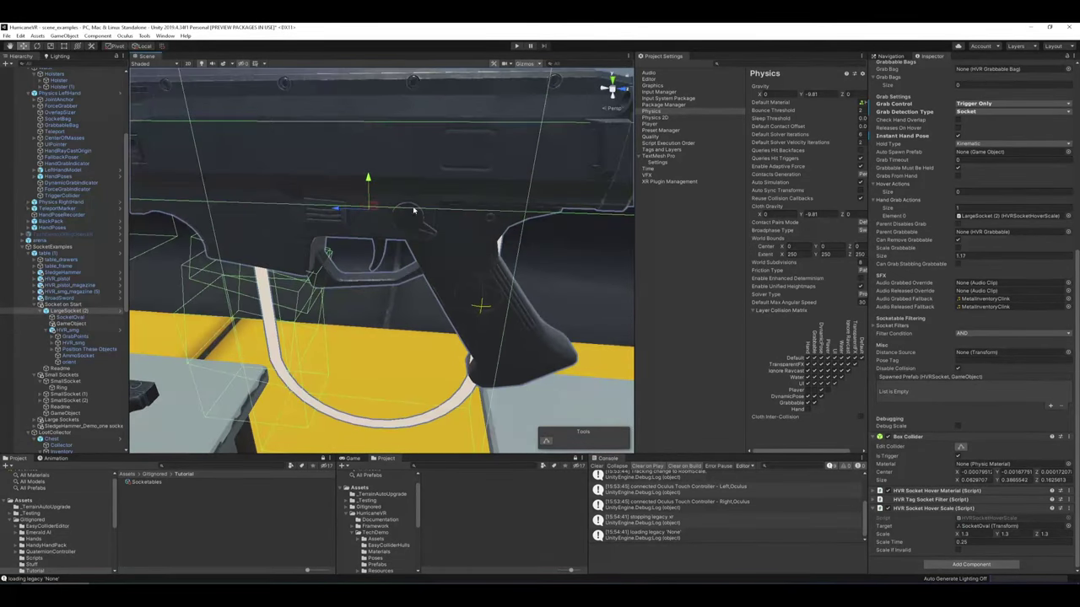
{"action": "scroll", "coordinate": [415, 200], "scroll_direction": "down", "scroll_amount": 5}
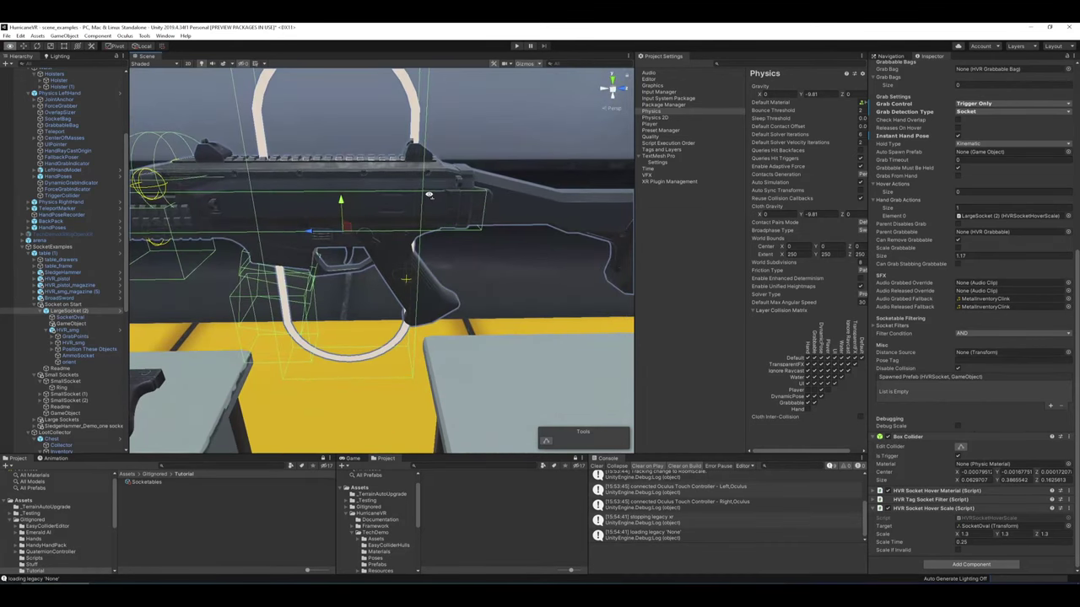
{"action": "left_click", "coordinate": [1004, 218]}
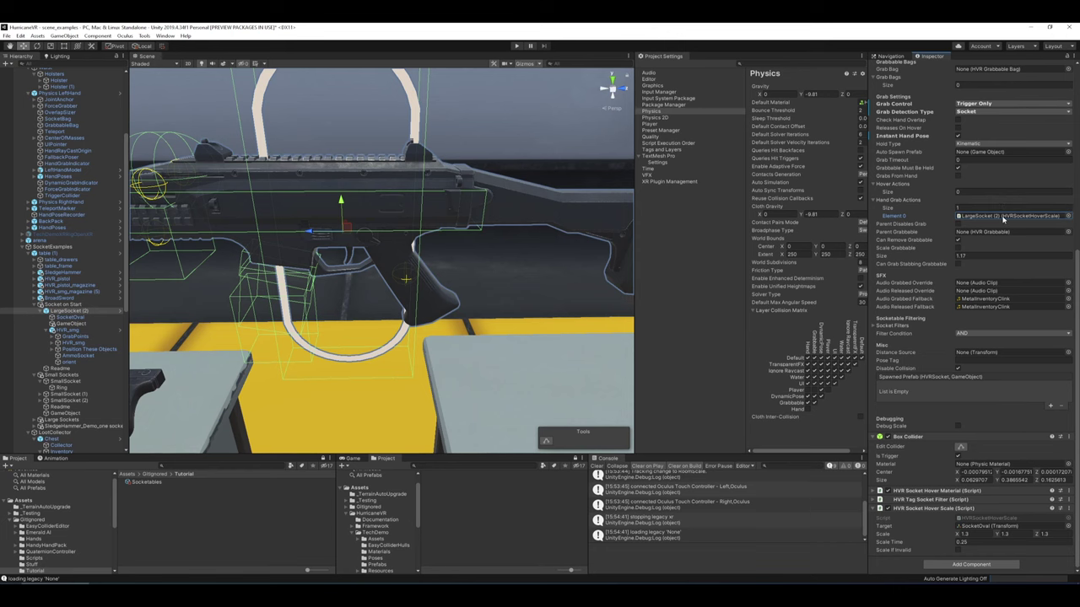
{"action": "left_click_drag", "start_coordinate": [435, 190], "coordinate": [395, 205], "text": "alt"}
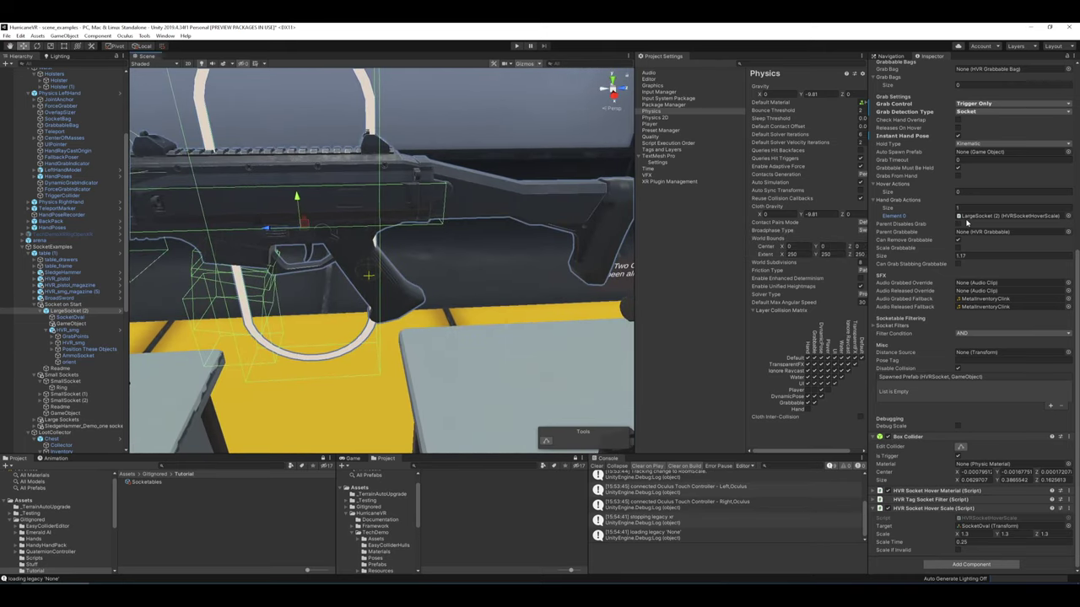
- Select AmmoSocket under HVR_smg and examine its HVR Magazine Socket settings
{"action": "left_click_drag", "start_coordinate": [567, 176], "coordinate": [492, 180], "text": "alt"}
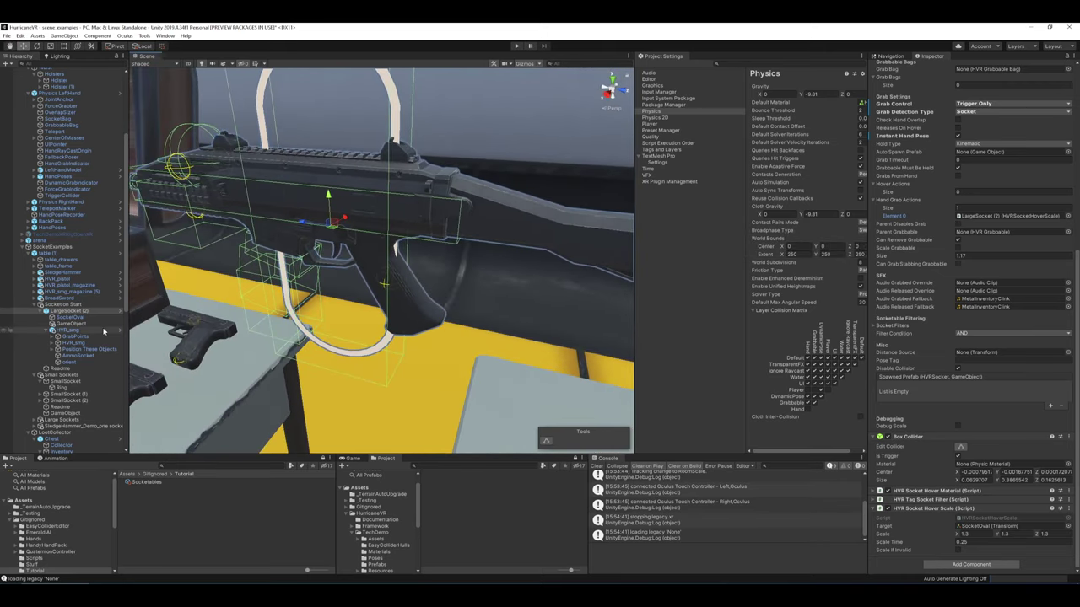
{"action": "left_click", "coordinate": [83, 356]}
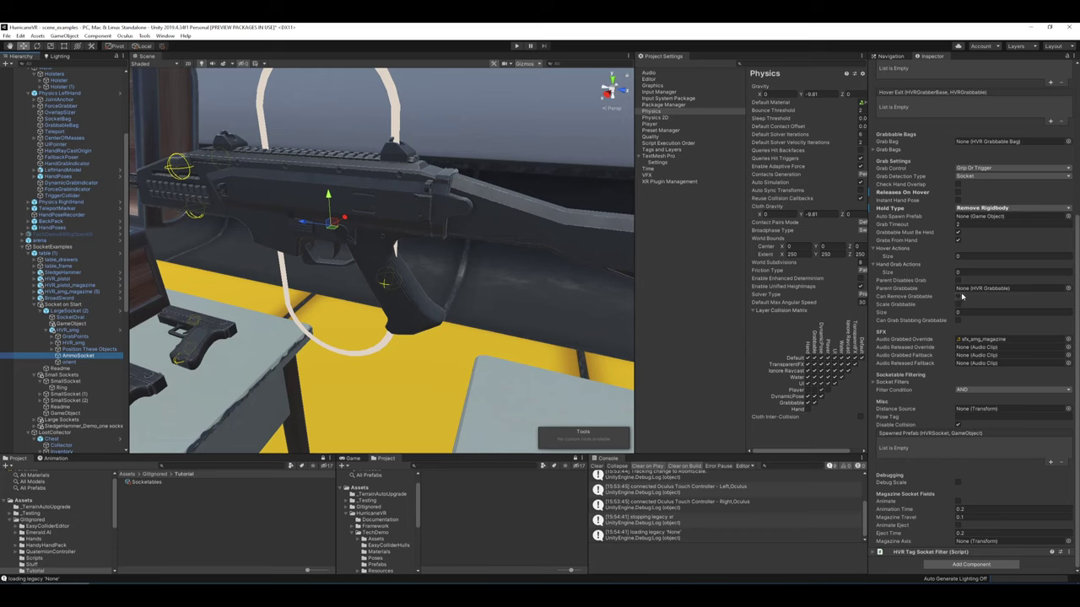
{"action": "scroll", "coordinate": [958, 287], "scroll_direction": "up", "scroll_amount": 5}
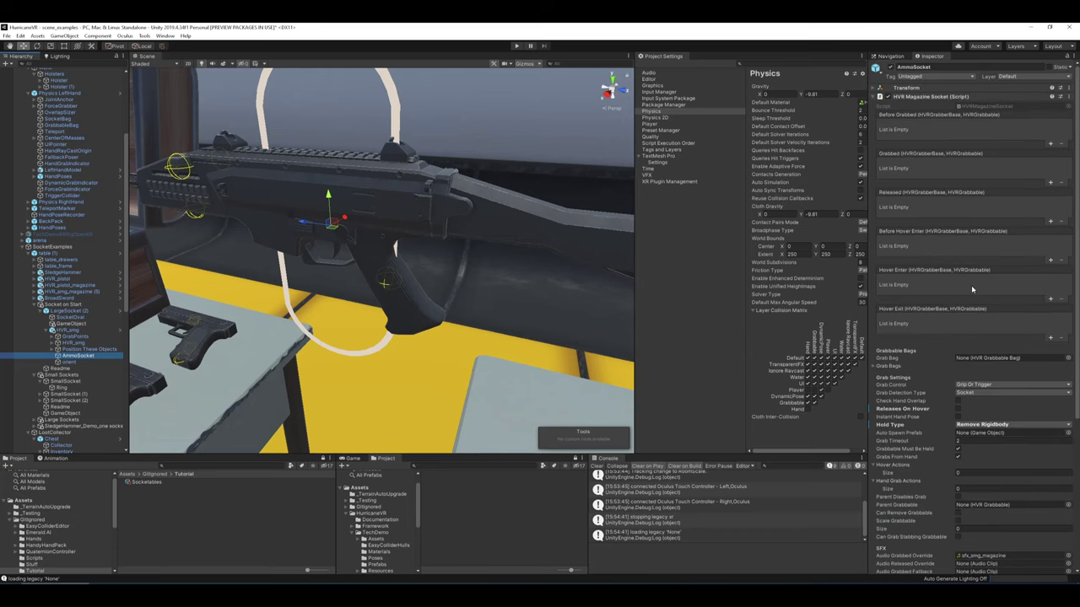
{"action": "scroll", "coordinate": [971, 285], "scroll_direction": "down", "scroll_amount": 3}
{"action": "left_click_drag", "start_coordinate": [438, 308], "coordinate": [502, 275], "text": "alt"}
{"action": "scroll", "coordinate": [1028, 271], "scroll_direction": "up", "scroll_amount": 3}
- Switch to Rider and look over the fields and methods of the HVRMagazineSocket script
{"action": "key", "text": "alt+Tab"}
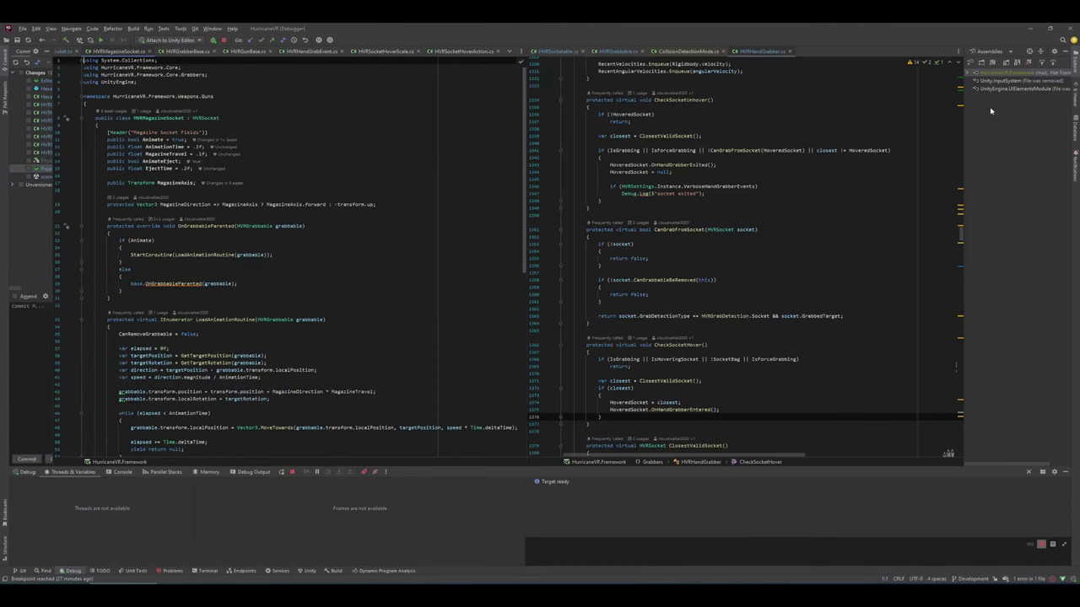
{"action": "scroll", "coordinate": [312, 251], "scroll_direction": "down", "scroll_amount": 2}
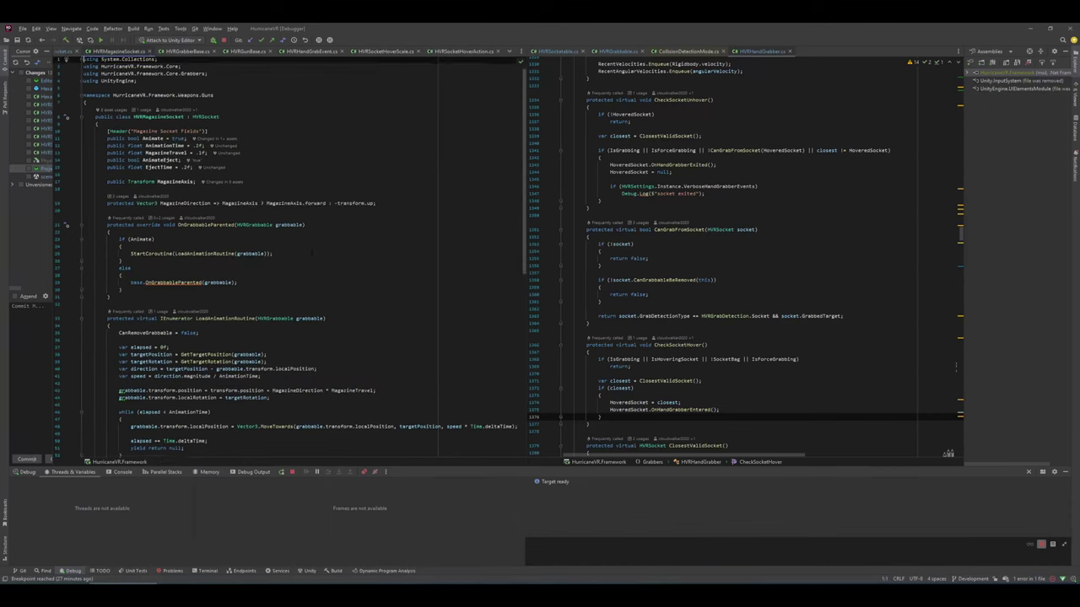
{"action": "scroll", "coordinate": [312, 251], "scroll_direction": "up", "scroll_amount": 2}
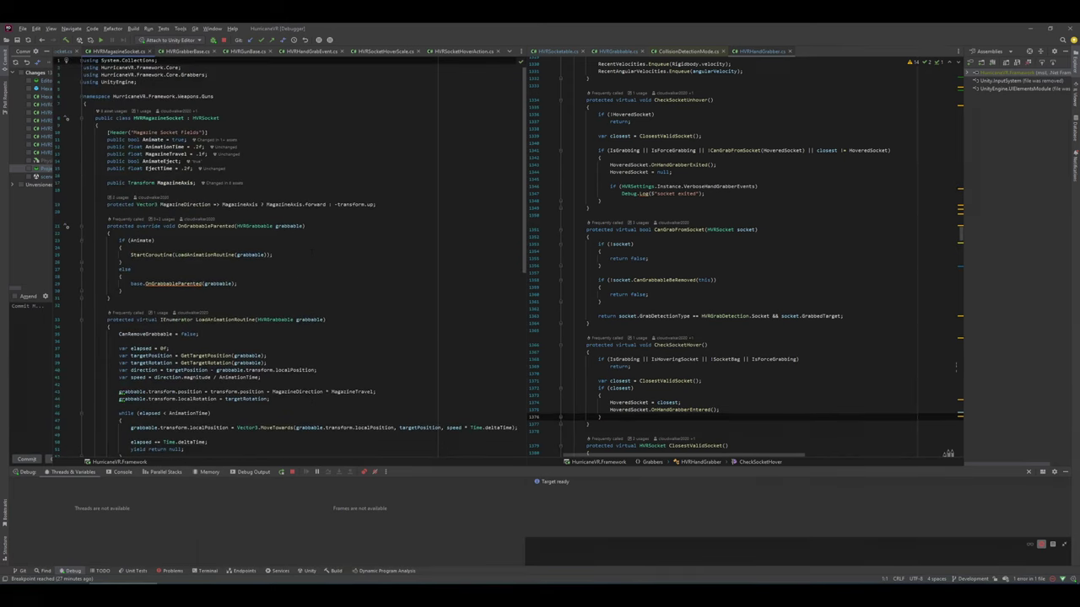
- Switch back to Unity and review AmmoSocket's grab settings alongside the gun and magazines in the scene
{"action": "key", "text": "alt+Tab"}
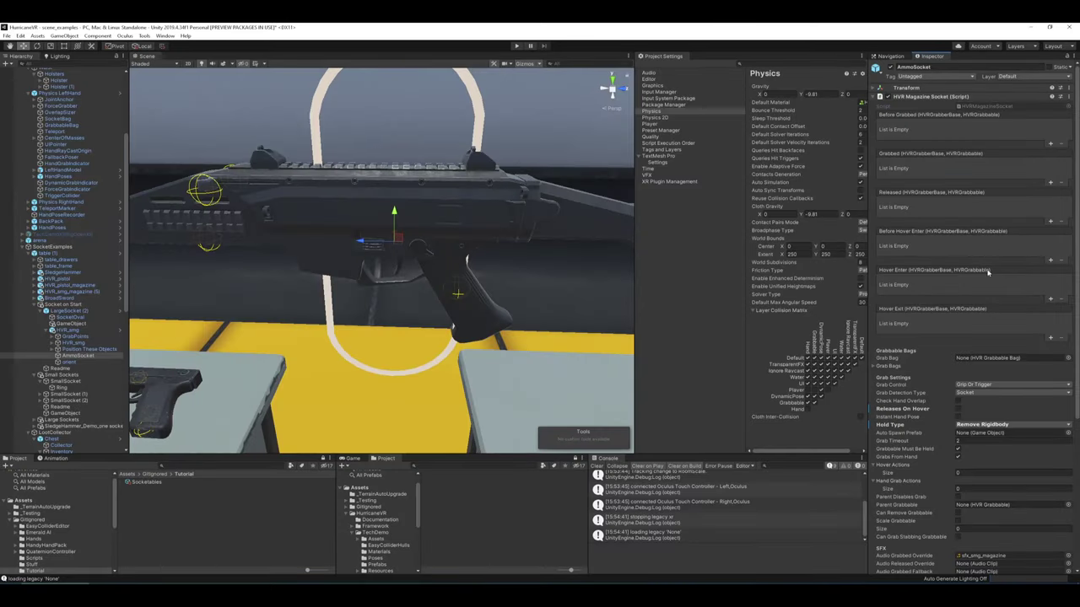
{"action": "scroll", "coordinate": [988, 271], "scroll_direction": "down", "scroll_amount": 2}
{"action": "scroll", "coordinate": [955, 283], "scroll_direction": "down", "scroll_amount": 2}
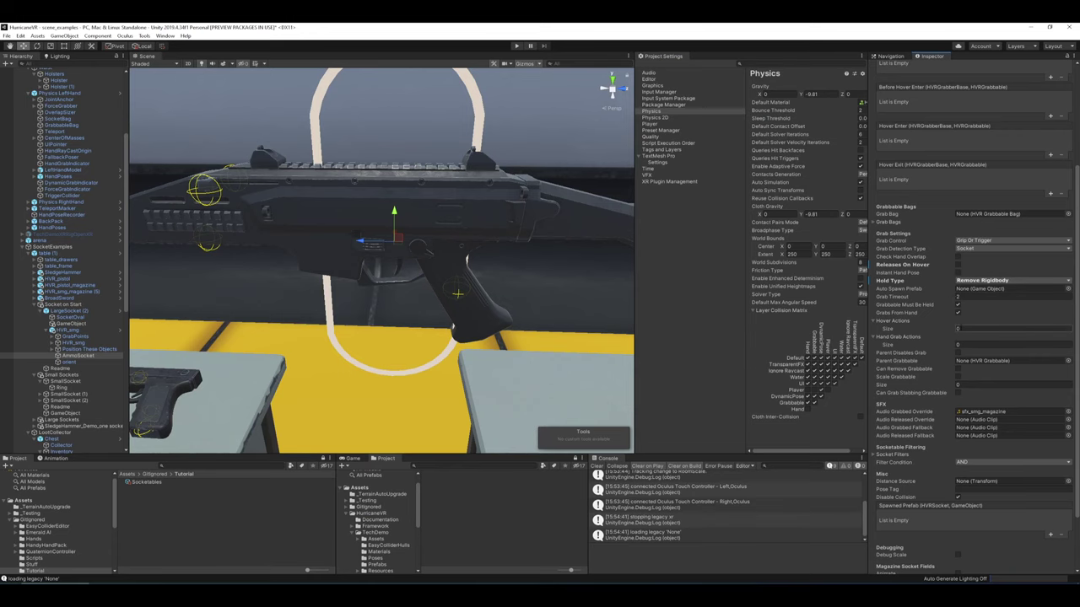
{"action": "scroll", "coordinate": [966, 321], "scroll_direction": "down", "scroll_amount": 2}
{"action": "right_click_drag", "start_coordinate": [506, 274], "coordinate": [465, 259]}
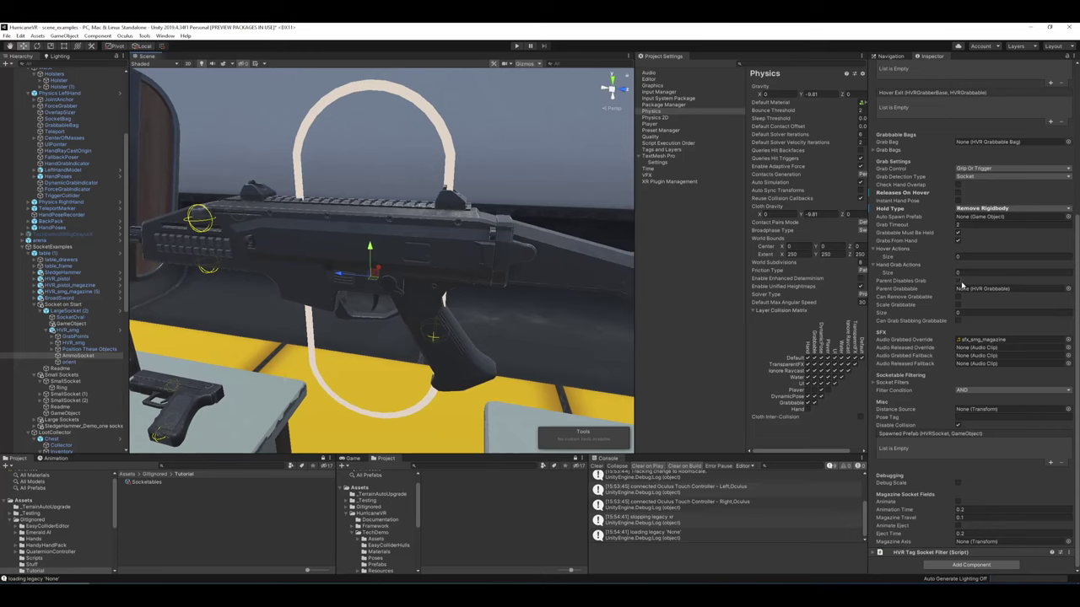
{"action": "right_click_drag", "start_coordinate": [451, 240], "coordinate": [566, 278]}
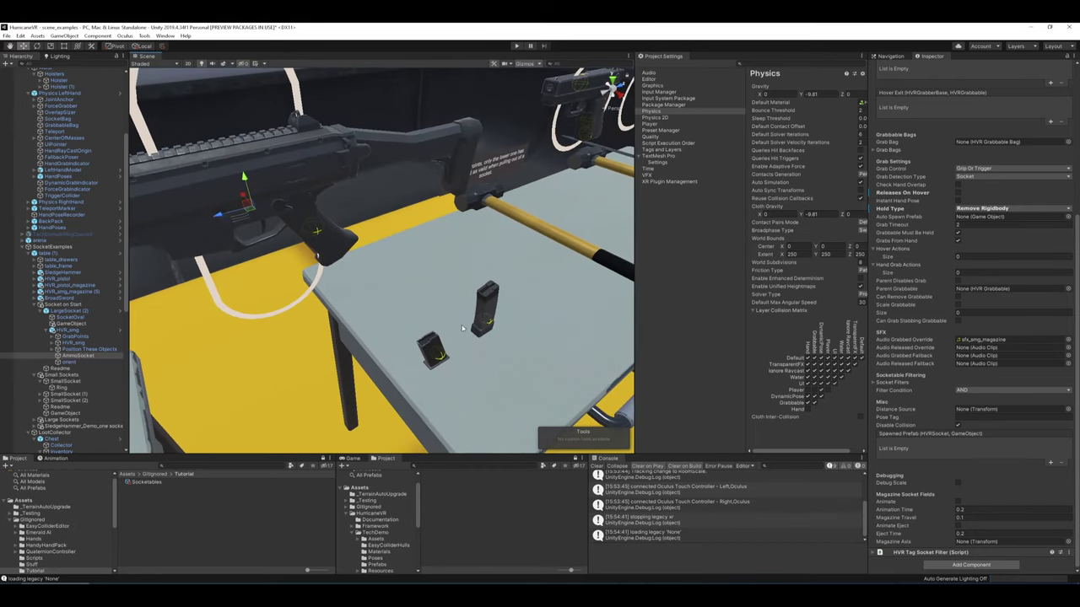
{"action": "left_click_drag", "start_coordinate": [434, 200], "coordinate": [450, 160], "text": "alt"}
{"action": "left_click_drag", "start_coordinate": [461, 218], "coordinate": [409, 219], "text": "alt"}
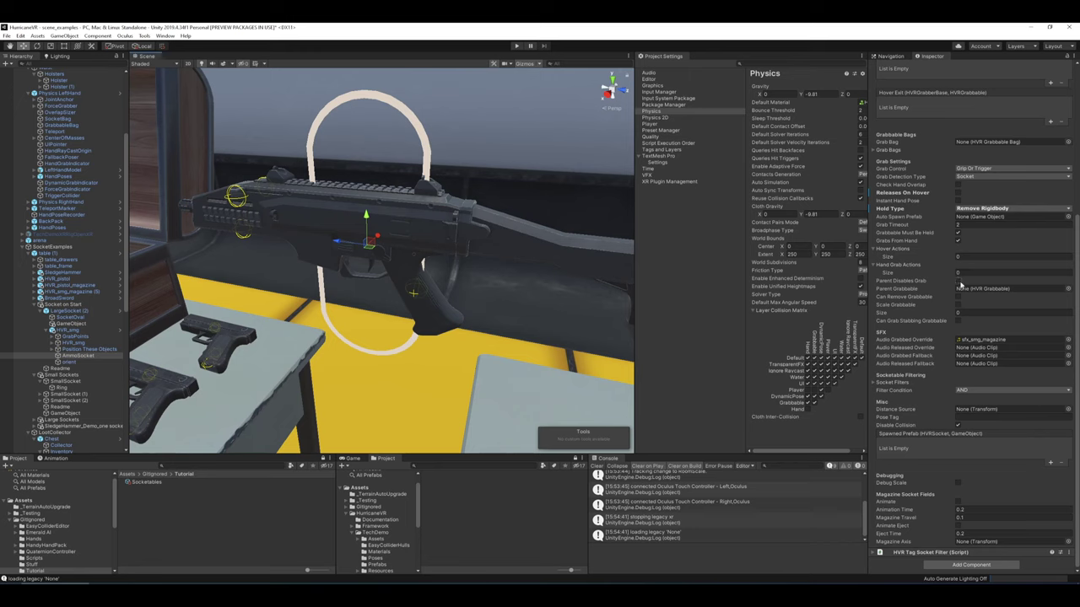
- Switch to Rider, open HVRSocket.cs and examine how SetupParentDisablesGrab assigns ParentGrabbable
{"action": "key", "text": "alt+Tab"}
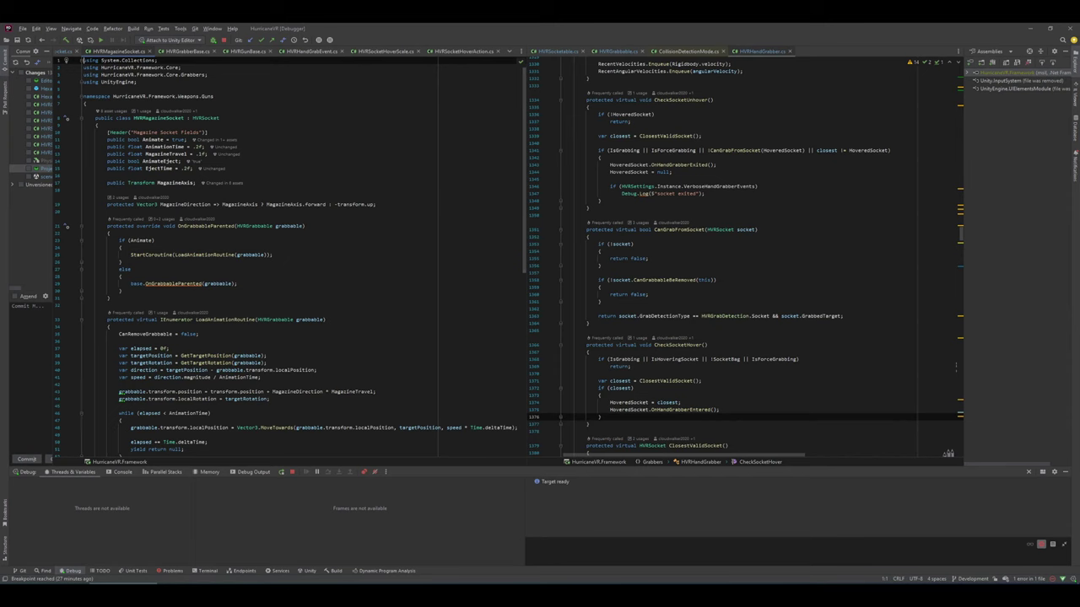
{"action": "left_click", "coordinate": [132, 269]}
{"action": "left_click", "coordinate": [64, 52]}
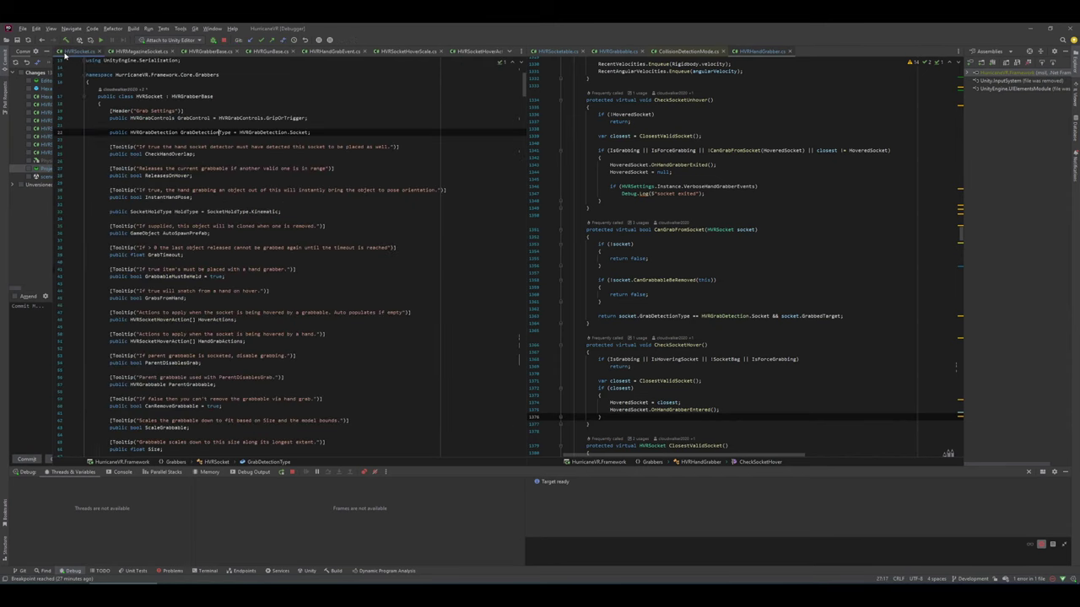
{"action": "scroll", "coordinate": [289, 254], "scroll_direction": "down", "scroll_amount": 15}
{"action": "scroll", "coordinate": [253, 253], "scroll_direction": "down", "scroll_amount": 18}
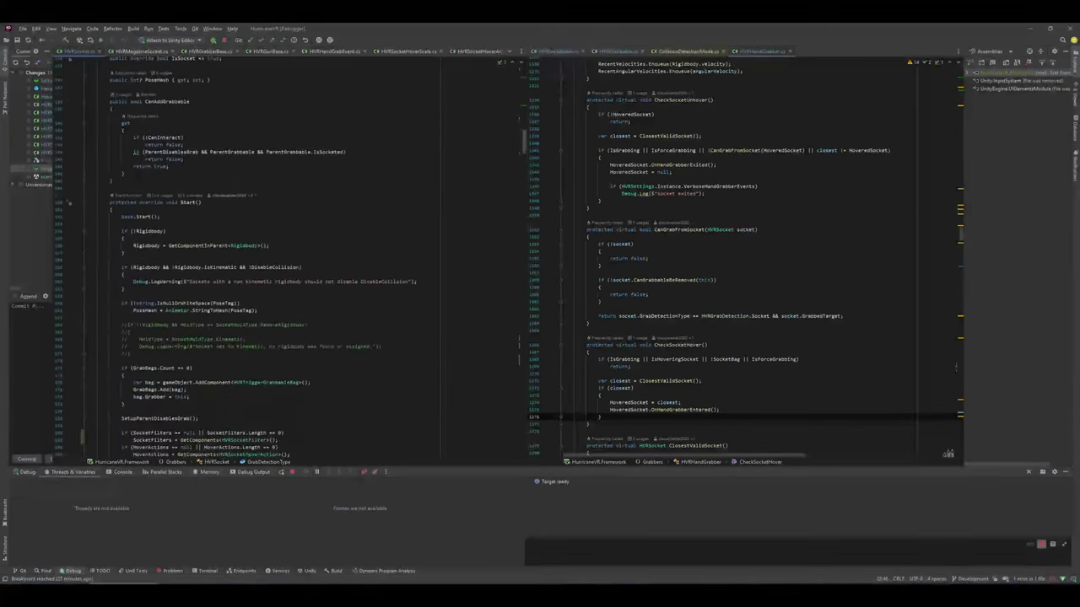
{"action": "left_click", "coordinate": [161, 254]}
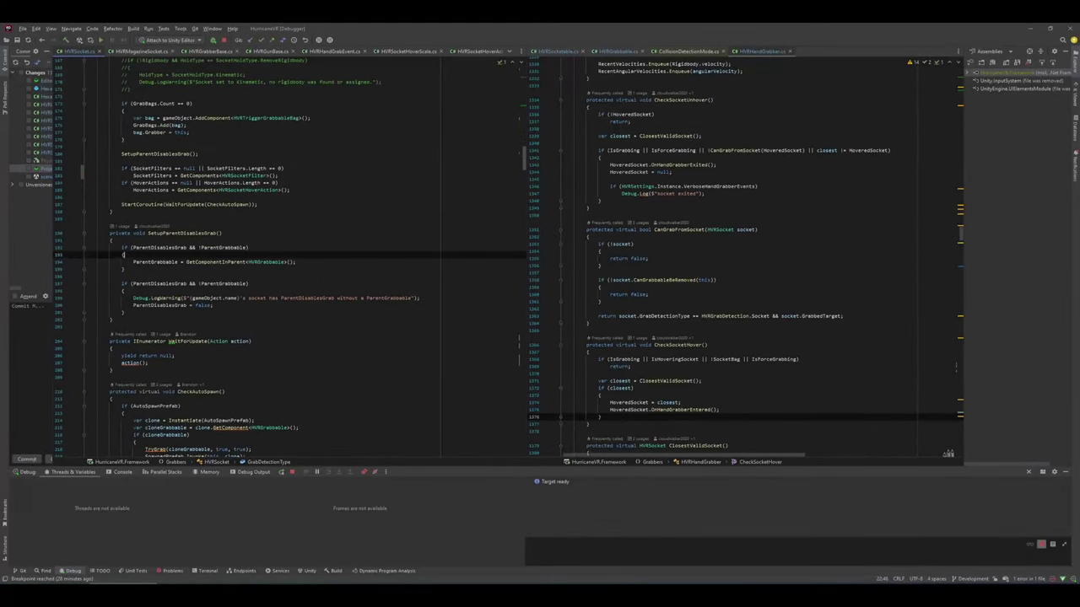
{"action": "left_click", "coordinate": [162, 263]}
{"action": "left_click", "coordinate": [216, 262]}
{"action": "left_click", "coordinate": [163, 248]}
{"action": "left_click", "coordinate": [223, 248]}
{"action": "left_click", "coordinate": [241, 234]}
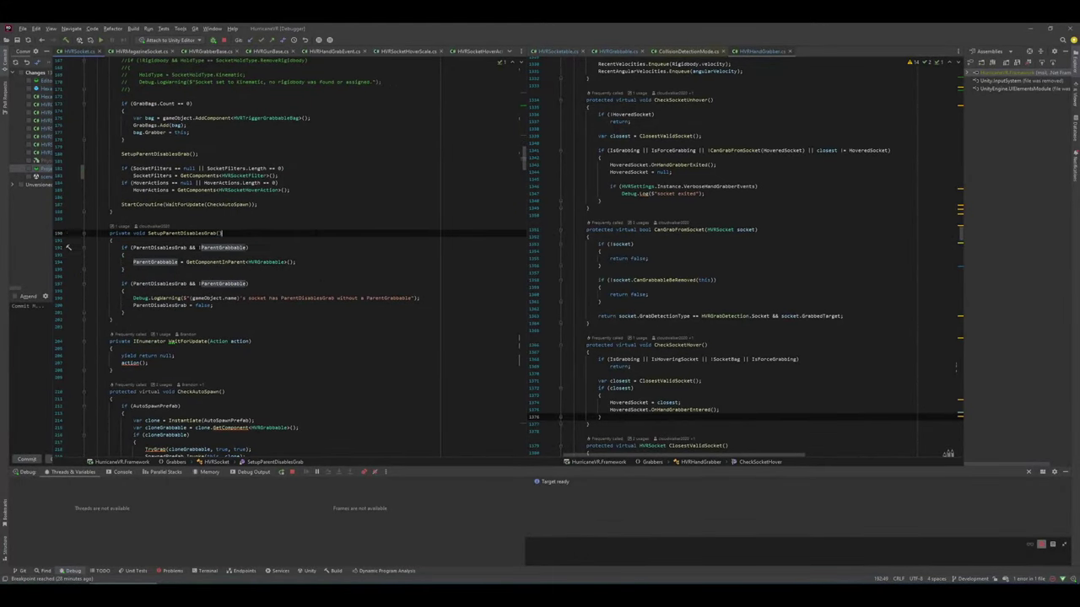
- Switch back to Unity and enable Parent Disables Grab on AmmoSocket's HVR Magazine Socket
{"action": "key", "text": "alt+Tab"}
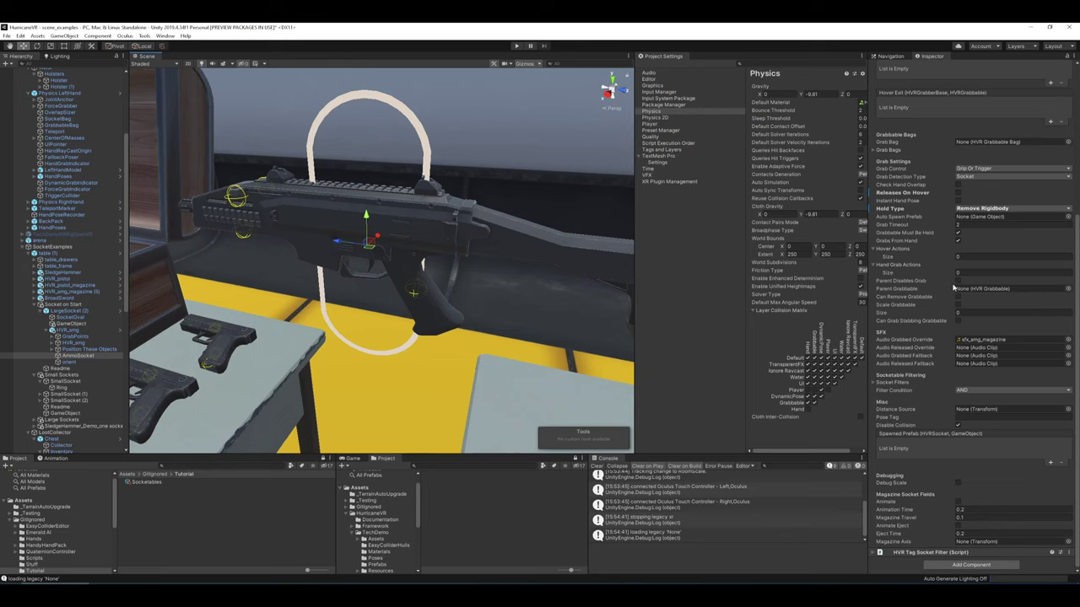
{"action": "left_click", "coordinate": [957, 281]}
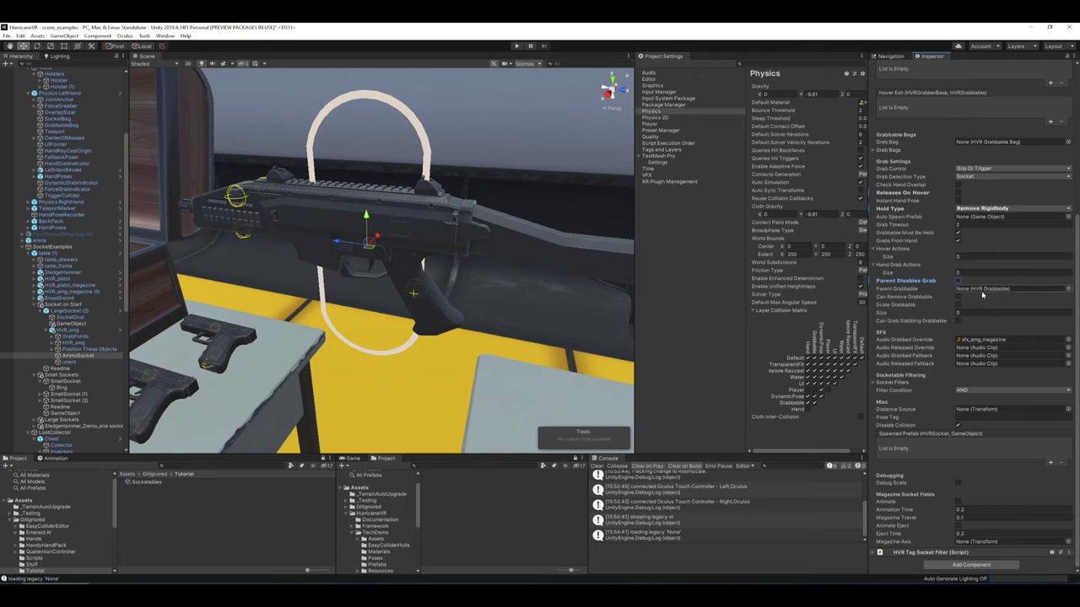
{"action": "right_click_drag", "start_coordinate": [506, 206], "coordinate": [582, 207]}
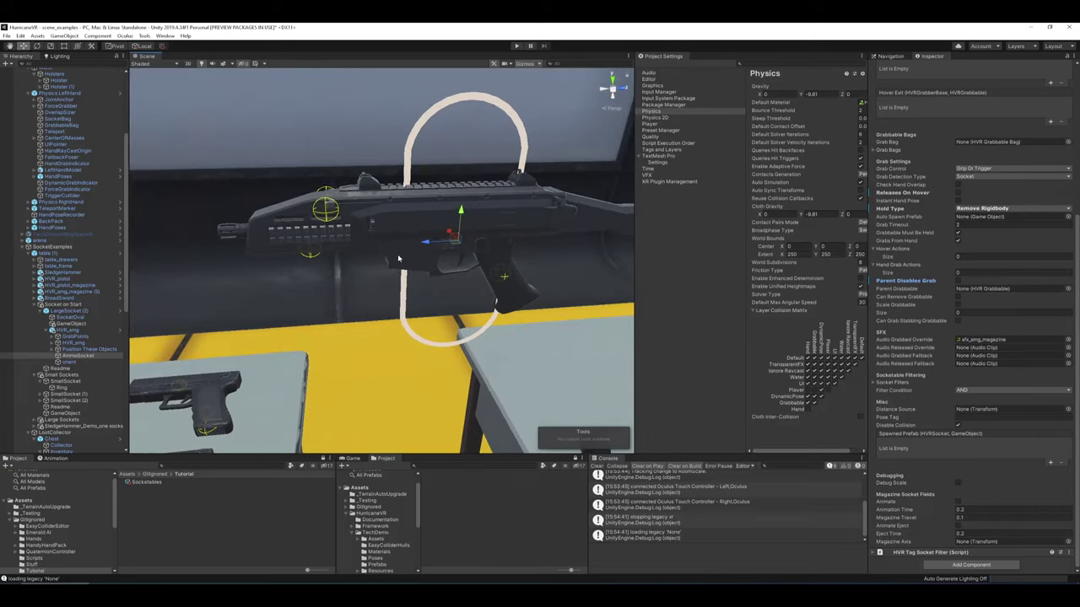
{"action": "left_click", "coordinate": [957, 280]}
{"action": "mouse_move", "coordinate": [916, 291]}
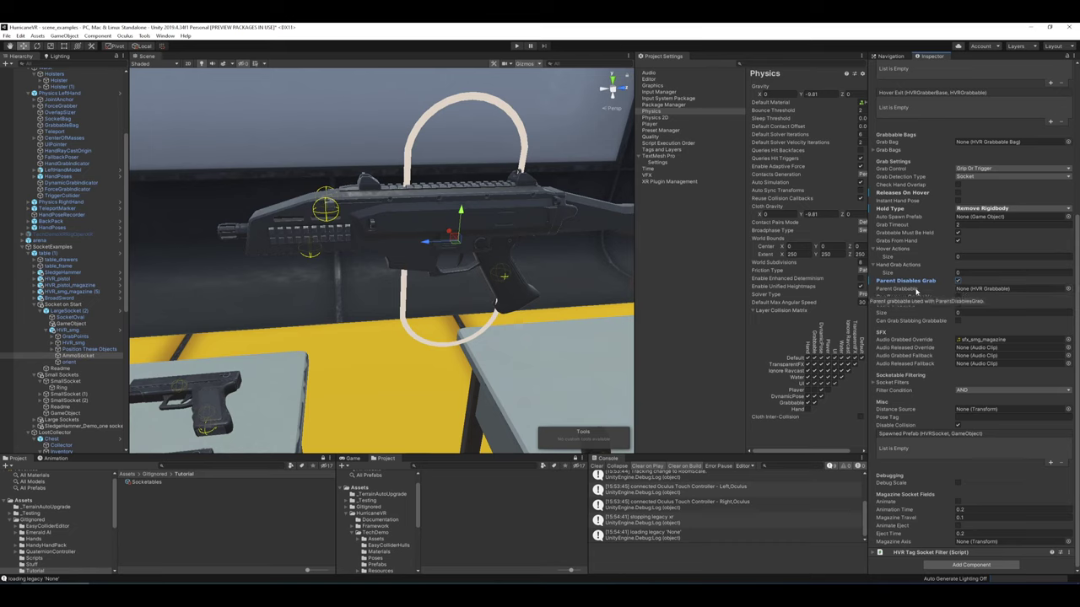
{"action": "right_click_drag", "start_coordinate": [402, 227], "coordinate": [375, 208]}
{"action": "right_click_drag", "start_coordinate": [453, 215], "coordinate": [533, 137]}
- Run the scene to test AmmoSocket's Parent Disables Grab behaviour with the socketed gun, and stop play mode
{"action": "left_click", "coordinate": [516, 46]}
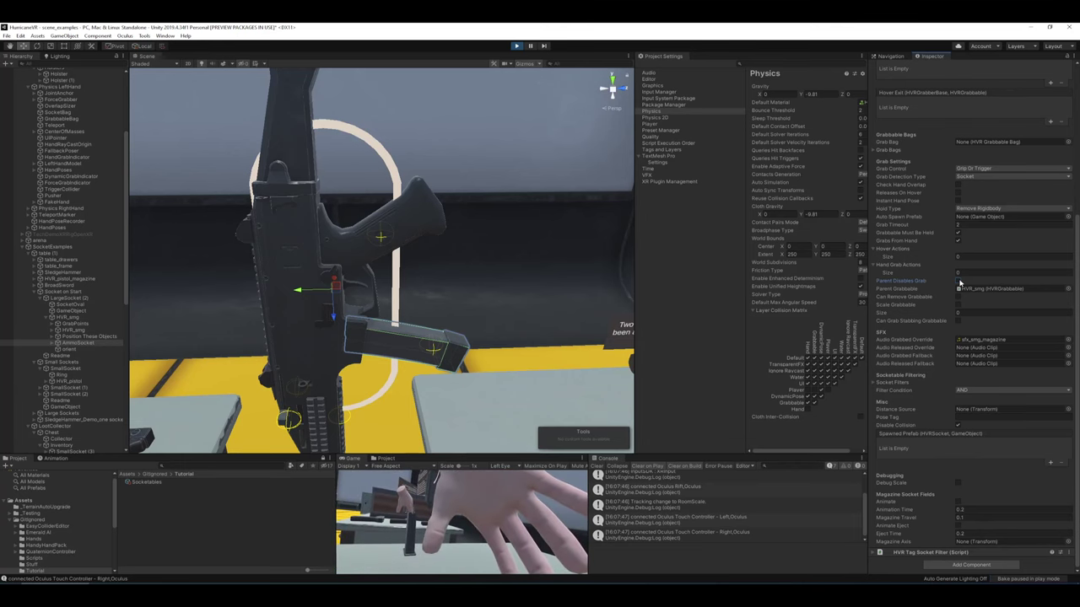
{"action": "right_click_drag", "start_coordinate": [489, 200], "coordinate": [507, 213]}
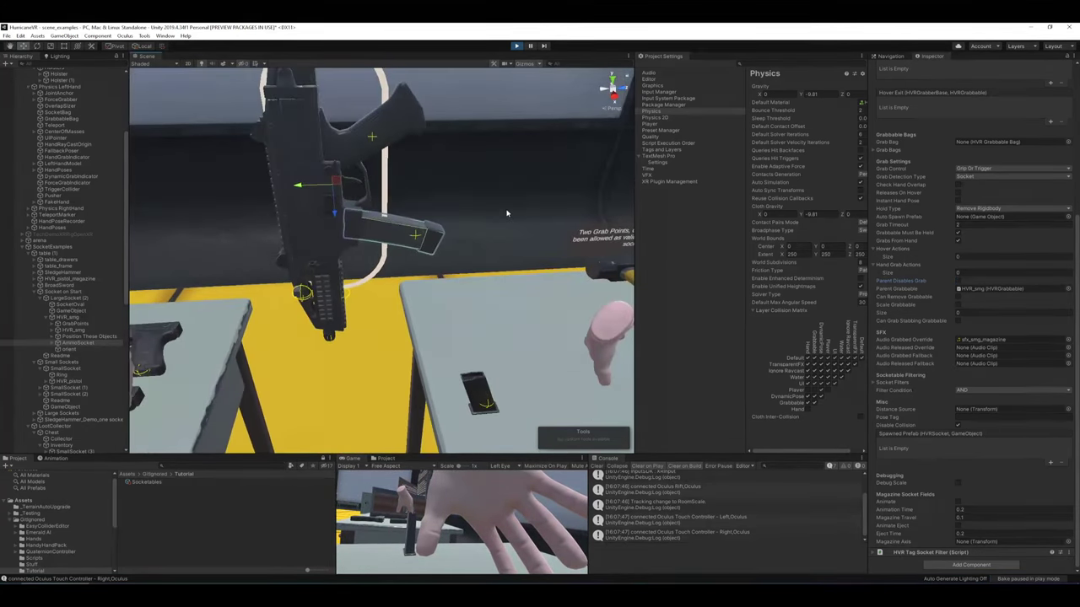
{"action": "left_click", "coordinate": [516, 46]}
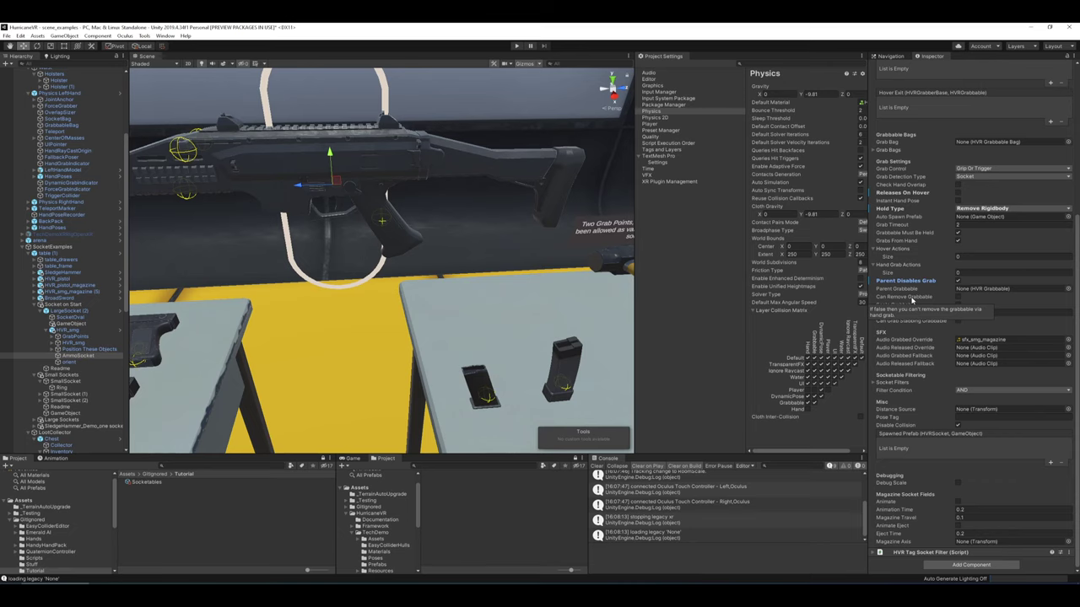
- Review the Can Remove Grabbable and scaling options of AmmoSocket against the gun in the scene
{"action": "right_click_drag", "start_coordinate": [415, 233], "coordinate": [361, 219]}
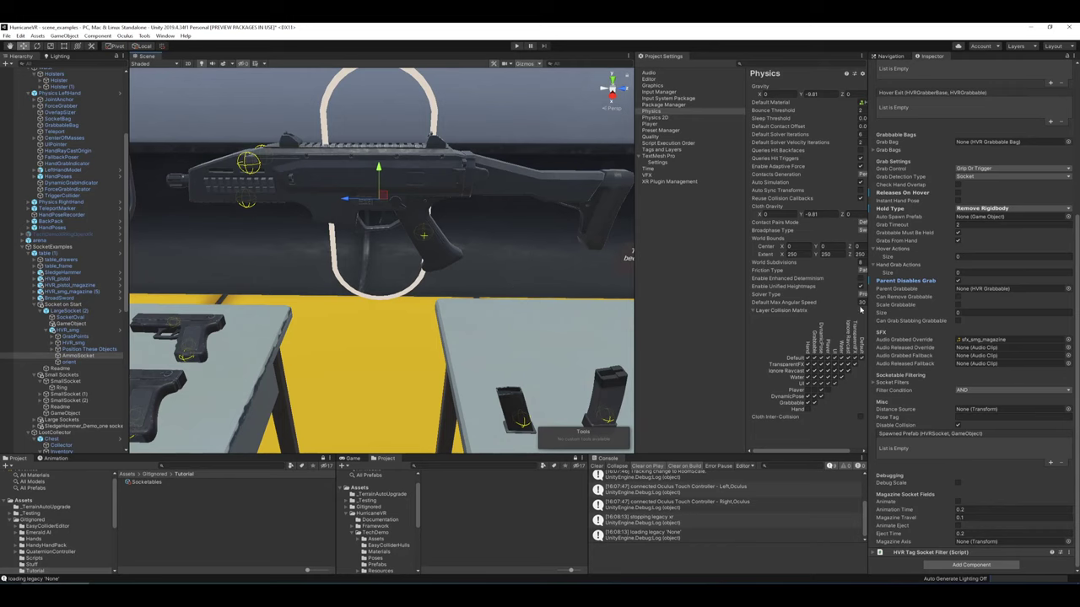
{"action": "mouse_move", "coordinate": [906, 298]}
{"action": "right_click_drag", "start_coordinate": [552, 215], "coordinate": [532, 225]}
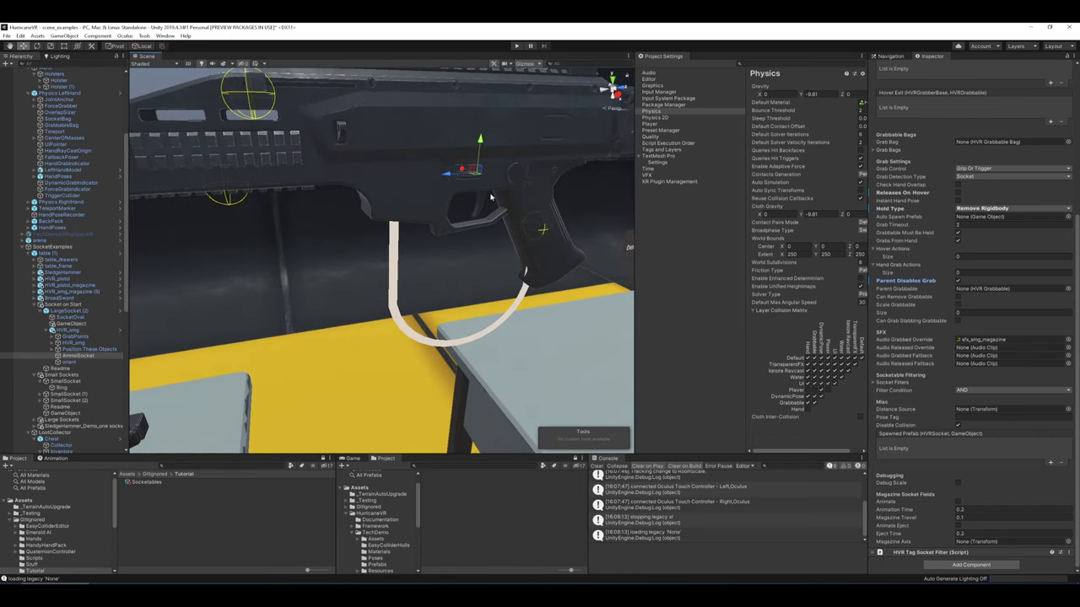
{"action": "left_click_drag", "start_coordinate": [448, 222], "coordinate": [523, 225], "text": "alt"}
{"action": "mouse_move", "coordinate": [907, 301]}
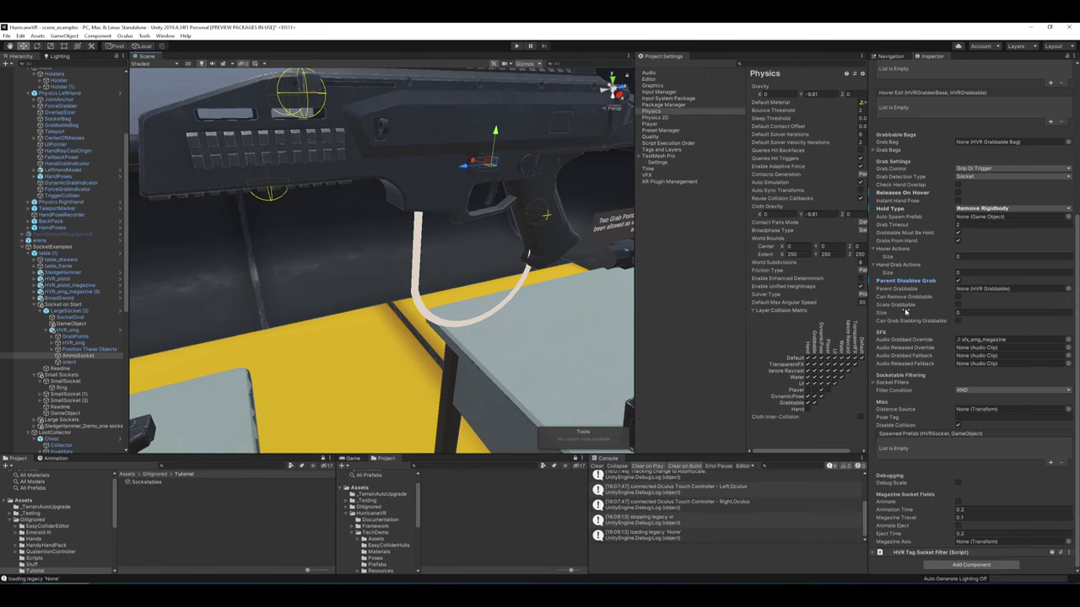
{"action": "scroll", "coordinate": [522, 255], "scroll_direction": "down", "scroll_amount": 5}
{"action": "left_click_drag", "start_coordinate": [522, 255], "coordinate": [421, 231], "text": "alt"}
- Check LargeSocket (2), run the scene, and inspect the Scale Grabbable and Size settings of the pistol's SmallSocket
{"action": "left_click", "coordinate": [83, 312]}
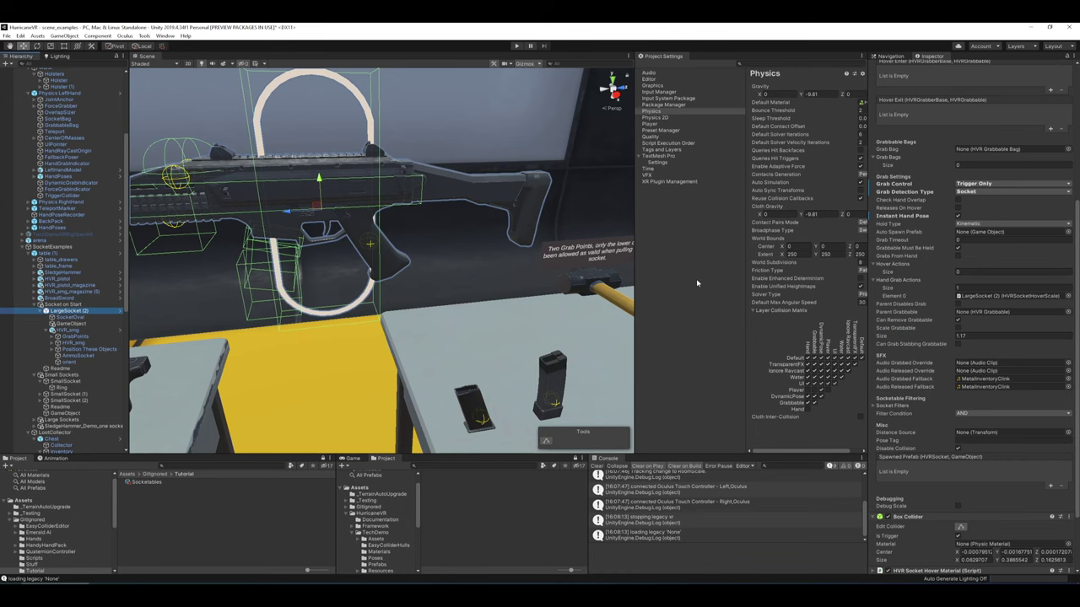
{"action": "right_click_drag", "start_coordinate": [518, 250], "coordinate": [407, 182]}
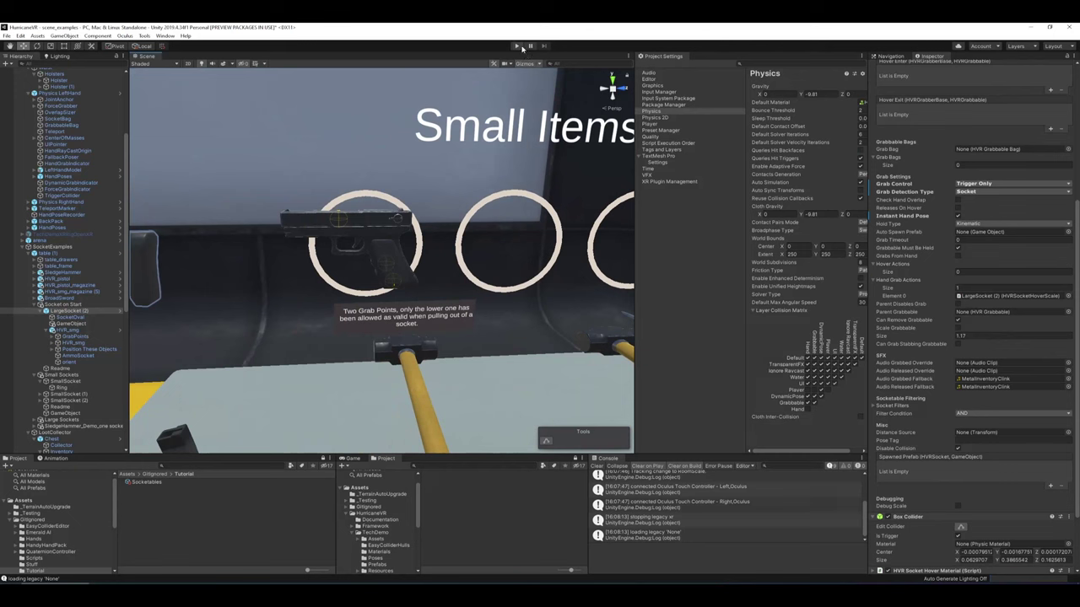
{"action": "left_click", "coordinate": [518, 46]}
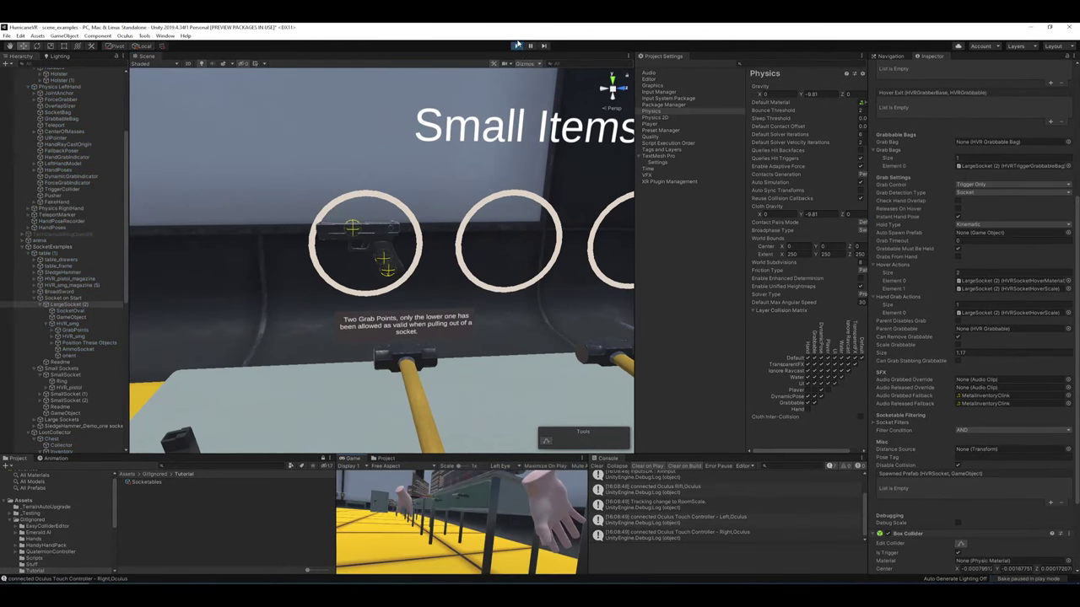
{"action": "left_click", "coordinate": [359, 195]}
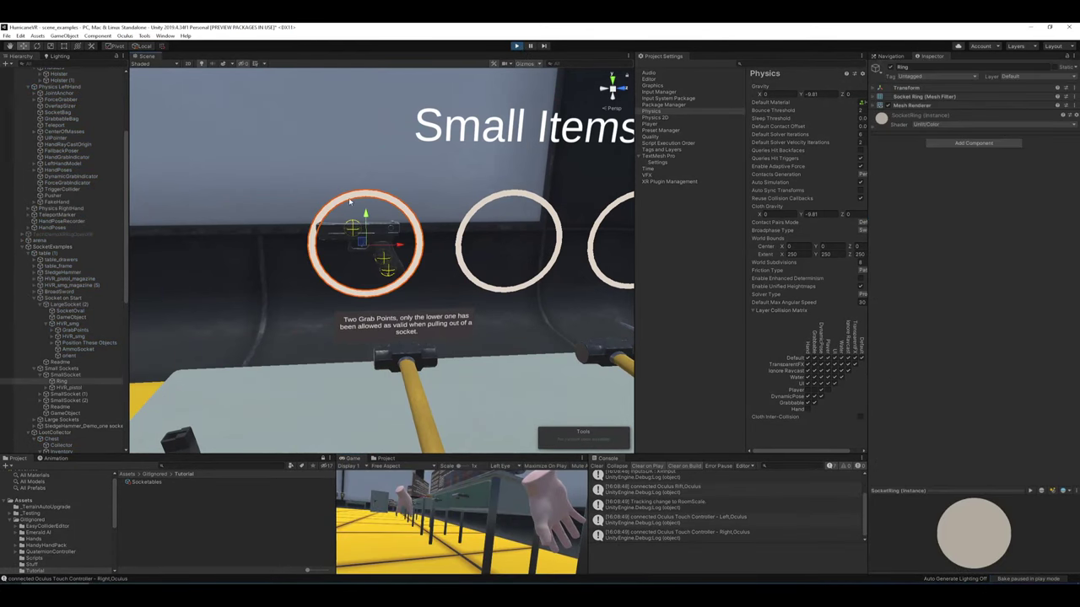
{"action": "left_click", "coordinate": [68, 369]}
{"action": "left_click", "coordinate": [67, 377]}
{"action": "scroll", "coordinate": [936, 324], "scroll_direction": "down", "scroll_amount": 10}
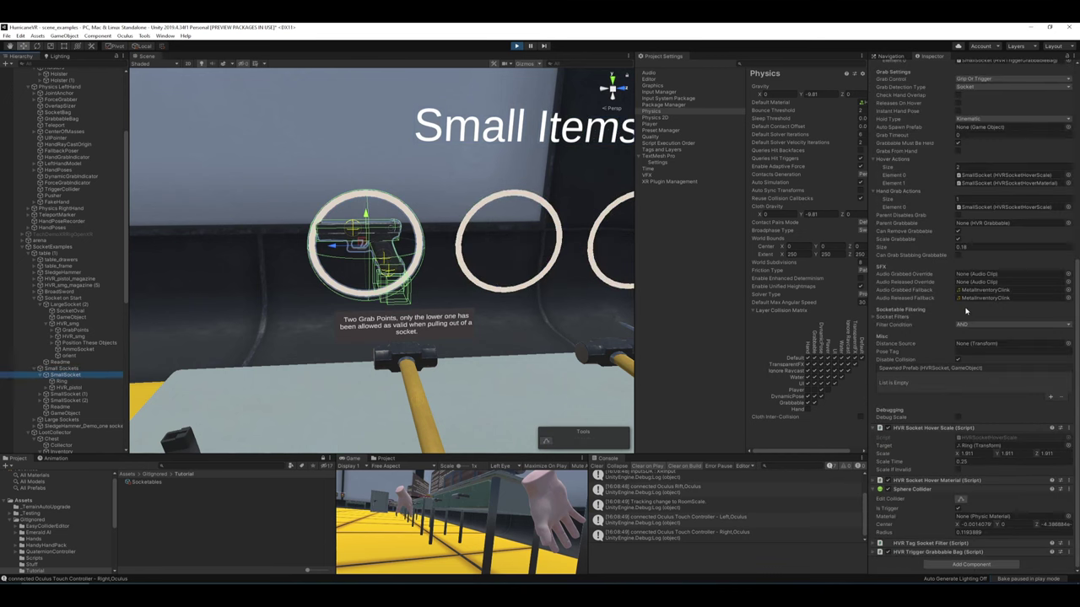
{"action": "scroll", "coordinate": [949, 305], "scroll_direction": "up", "scroll_amount": 4}
{"action": "scroll", "coordinate": [923, 320], "scroll_direction": "down", "scroll_amount": 2}
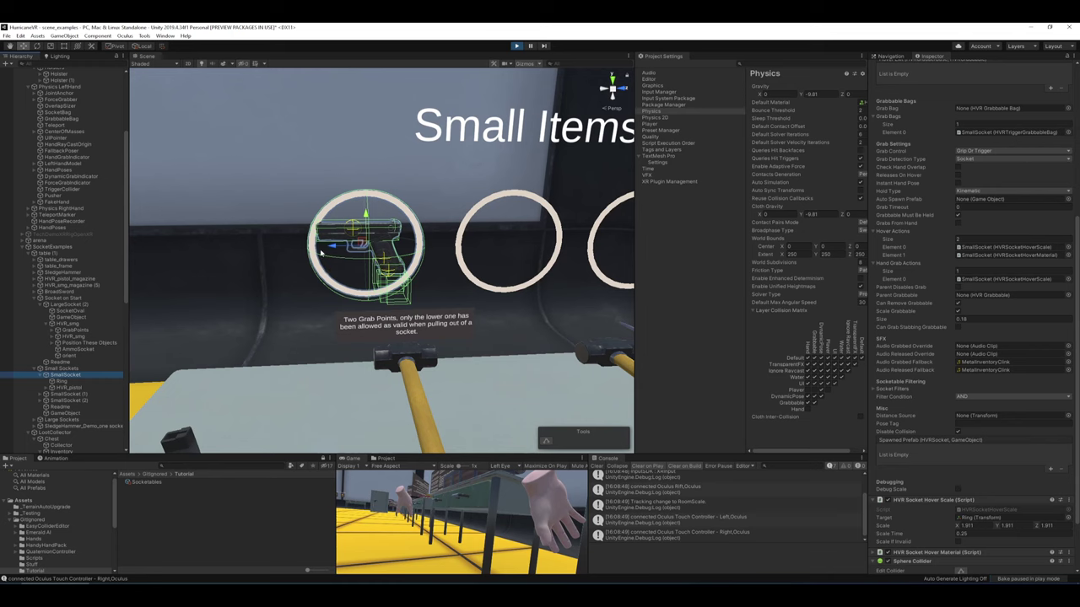
- Try progressively larger Size values on the pistol's SmallSocket, up to 0.88, running the scene to compare the socketed pistol
{"action": "left_click_drag", "start_coordinate": [880, 320], "coordinate": [884, 323]}
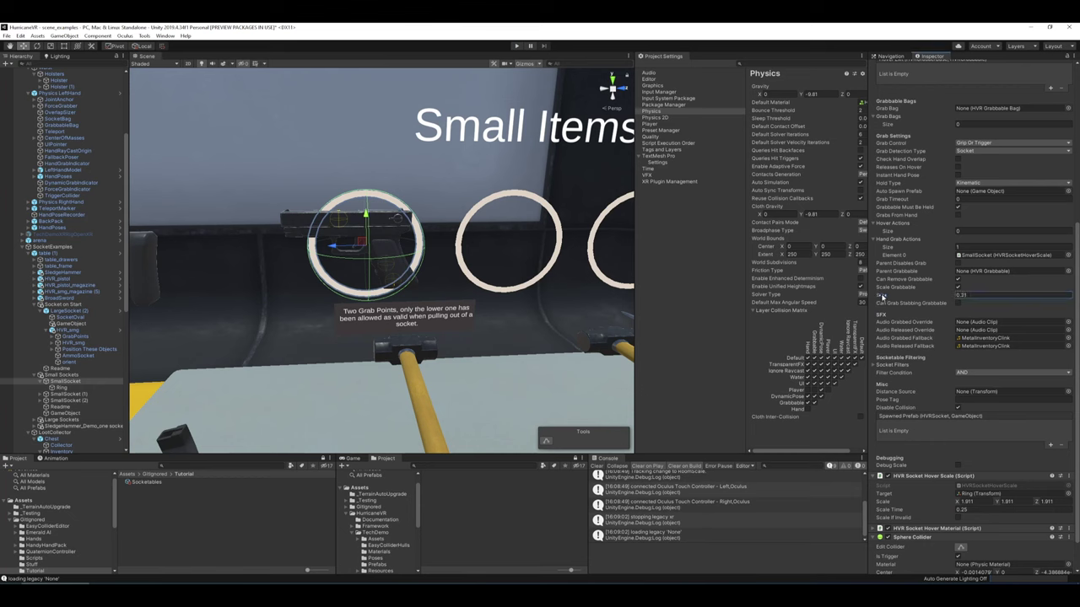
{"action": "left_click_drag", "start_coordinate": [878, 295], "coordinate": [884, 297]}
{"action": "left_click", "coordinate": [516, 46]}
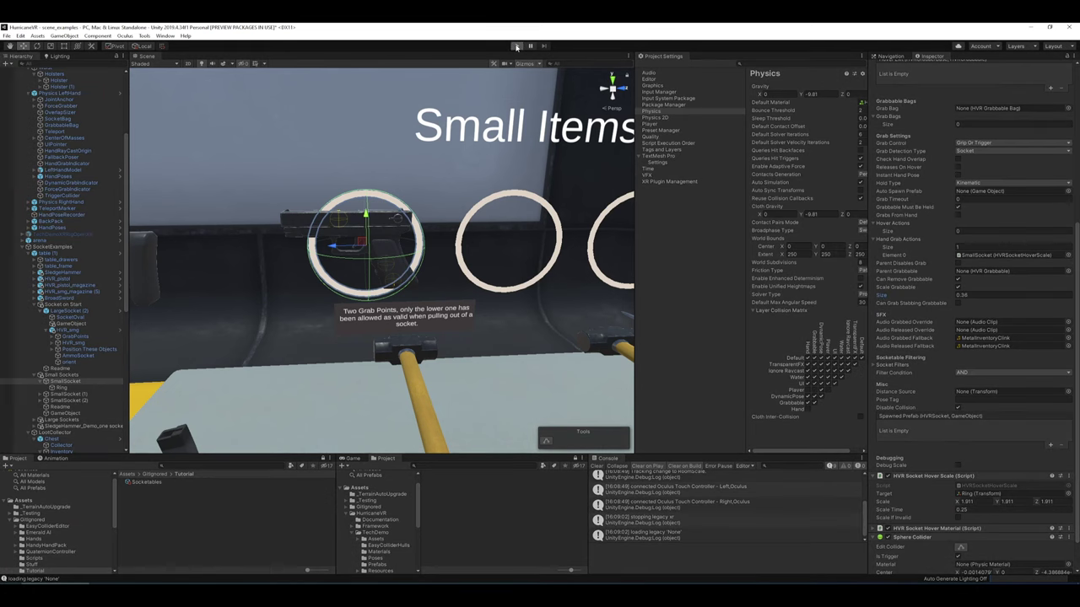
{"action": "left_click", "coordinate": [516, 46]}
{"action": "left_click_drag", "start_coordinate": [882, 297], "coordinate": [889, 295]}
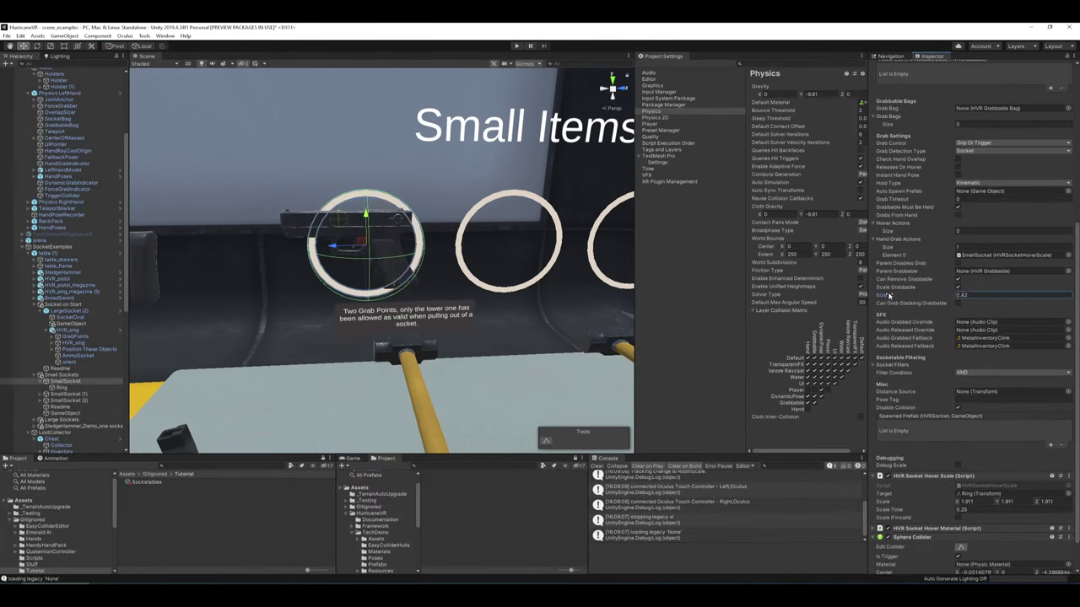
{"action": "left_click", "coordinate": [520, 46]}
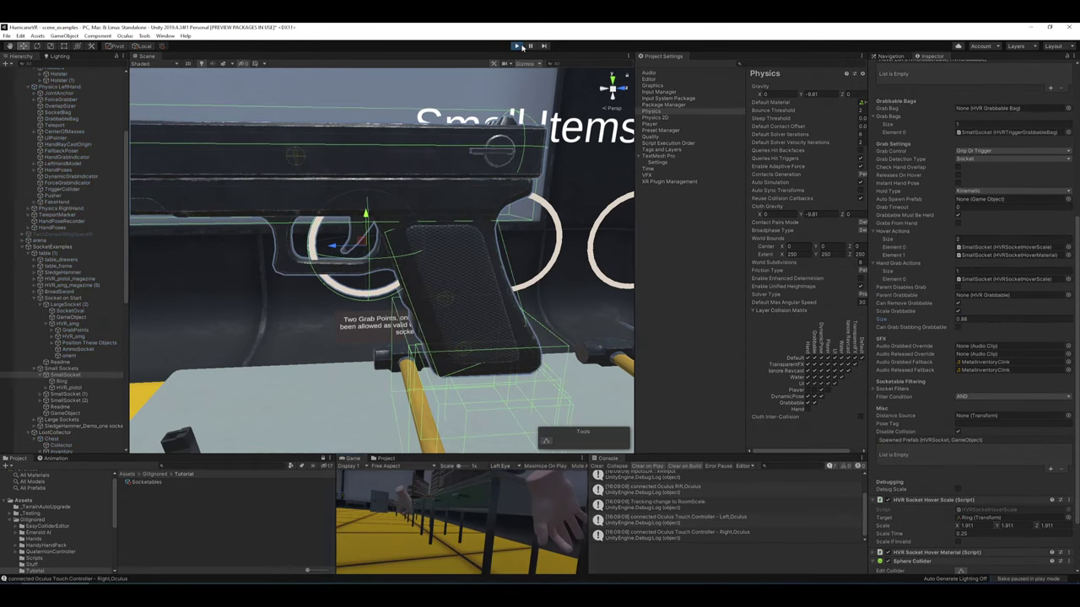
- Stop play mode, restore SmallSocket's Size to 0.18, and run the scene briefly to recheck the socketed pistol
{"action": "left_click", "coordinate": [518, 45]}
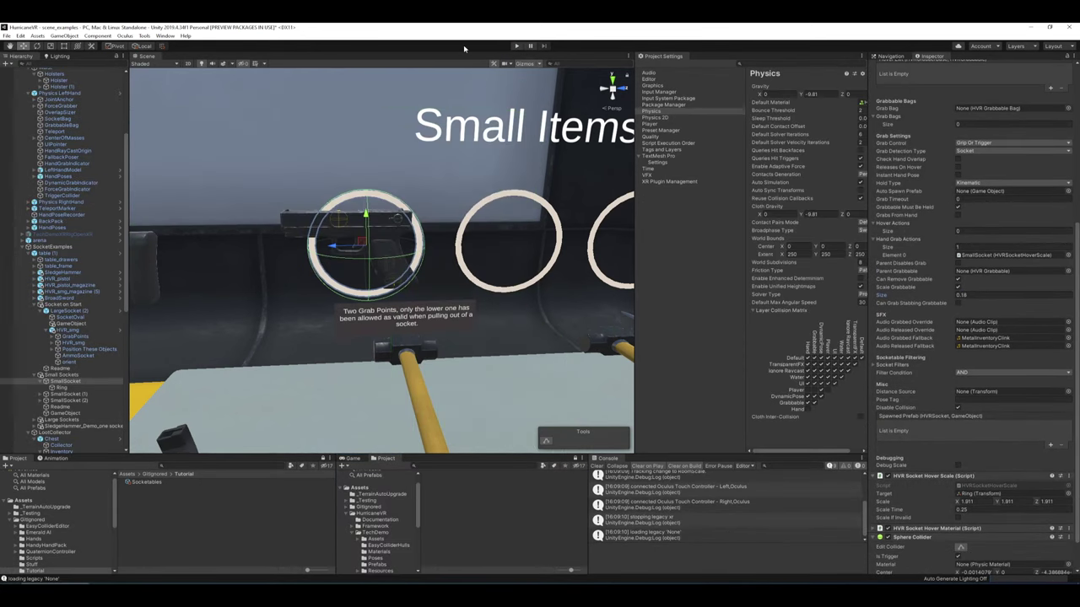
{"action": "left_click", "coordinate": [516, 46]}
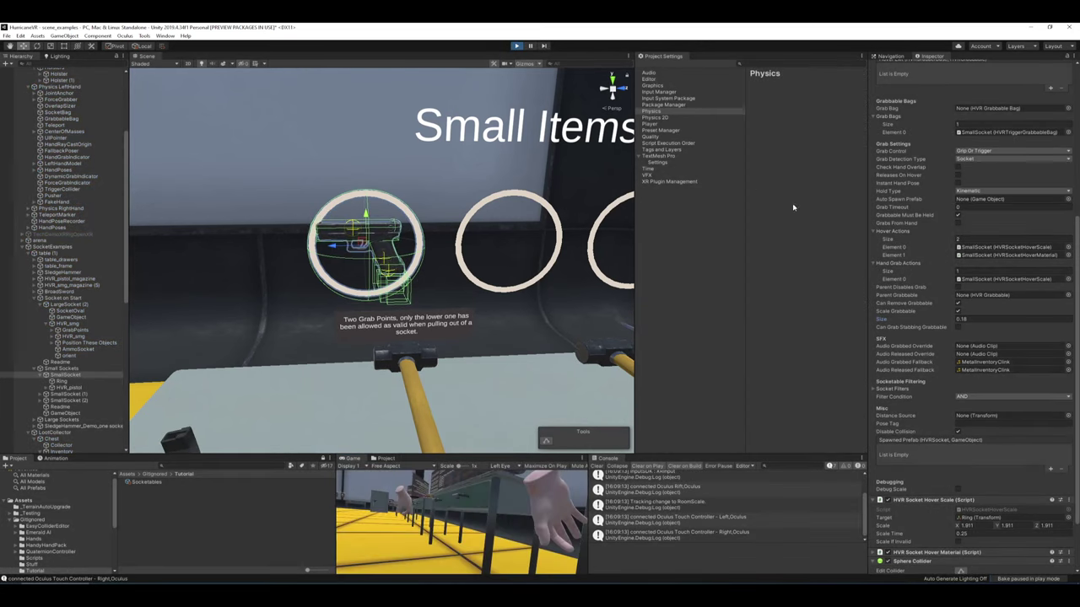
{"action": "key", "text": "ctrl+p"}
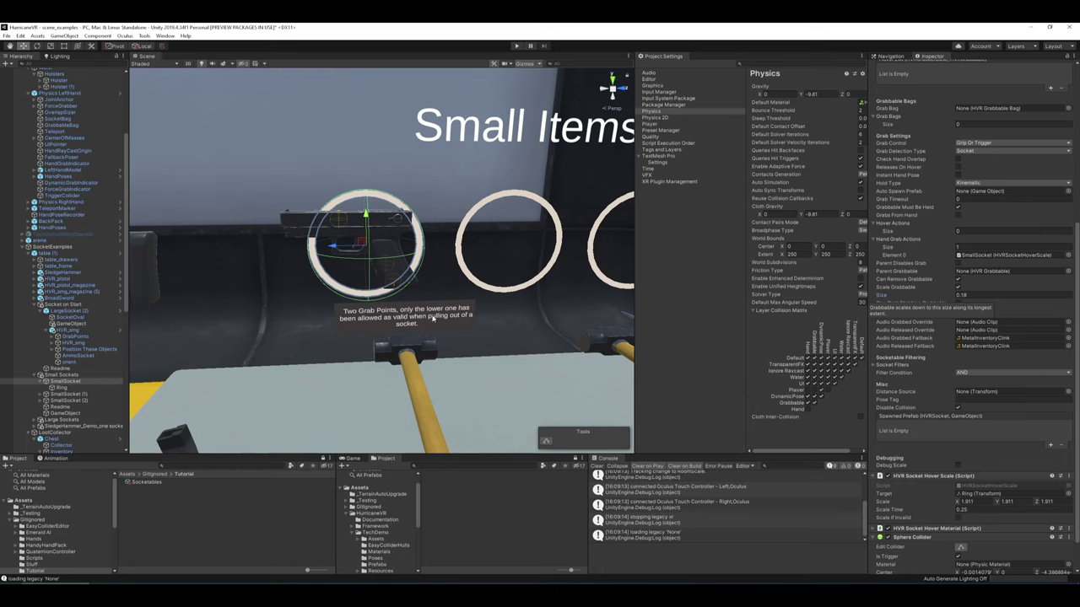
- Select HVR_pistol and examine the scaling options of its HVR Tag Socketable against the pistol's extents in the scene
{"action": "scroll", "coordinate": [82, 289], "scroll_direction": "down", "scroll_amount": 3}
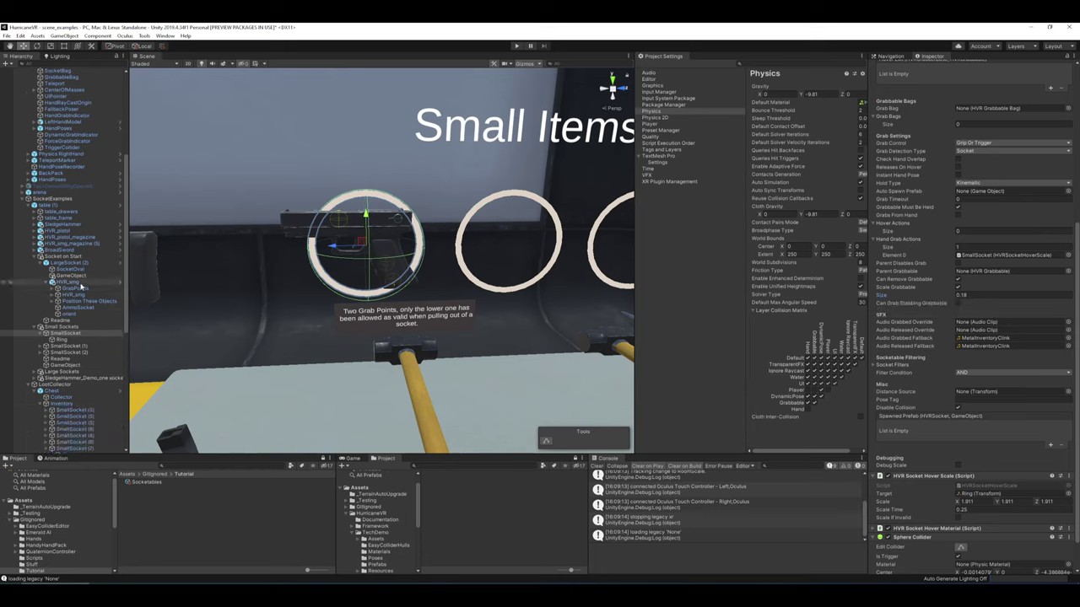
{"action": "left_click", "coordinate": [59, 231]}
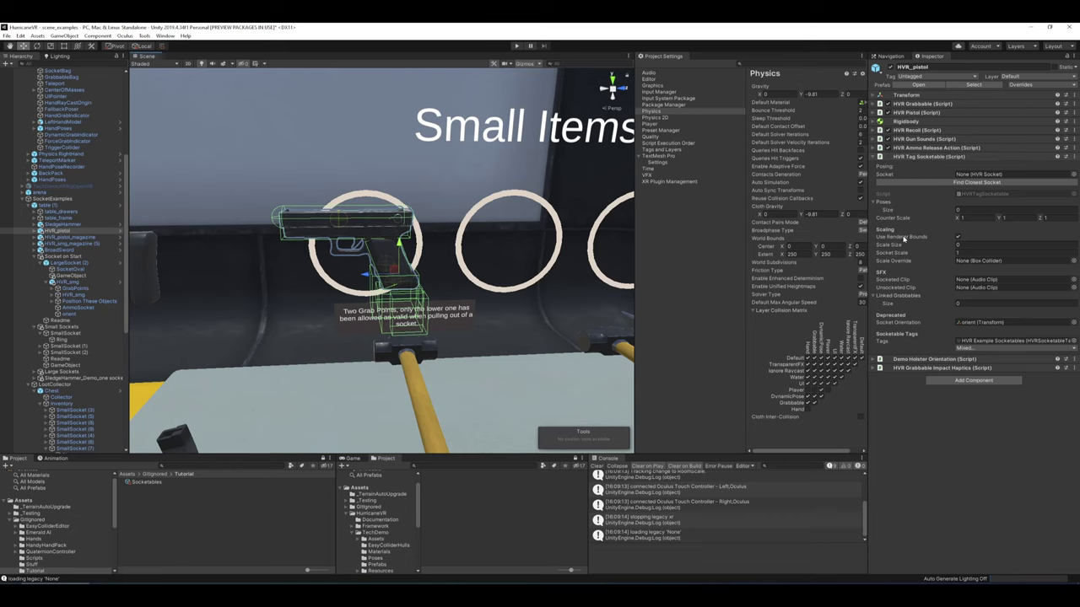
{"action": "mouse_move", "coordinate": [894, 241]}
{"action": "key", "text": "a"}
{"action": "right_click_drag", "start_coordinate": [396, 178], "coordinate": [544, 192]}
{"action": "key", "text": "d"}
{"action": "right_click_drag", "start_coordinate": [390, 248], "coordinate": [332, 193]}
{"action": "key", "text": "a"}
{"action": "key", "text": "d"}
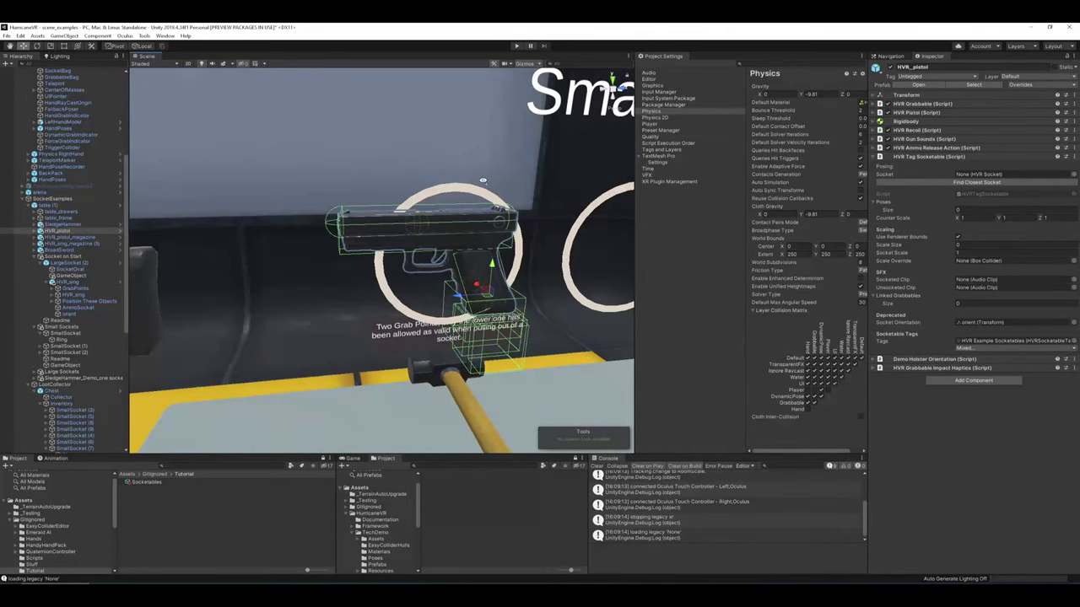
{"action": "left_click_drag", "start_coordinate": [332, 193], "coordinate": [306, 247], "text": "alt"}
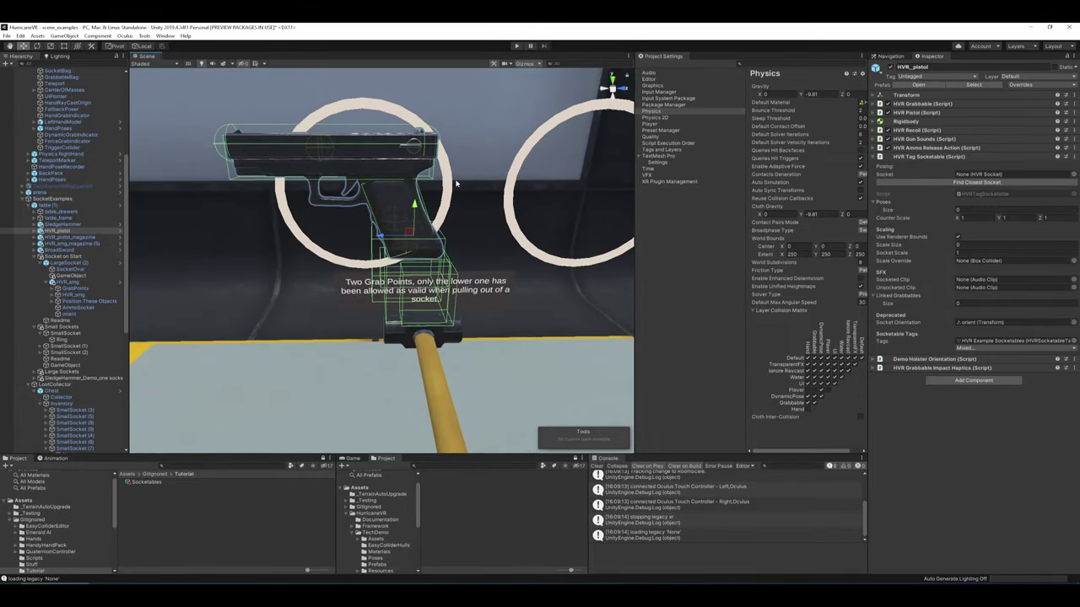
{"action": "left_click_drag", "start_coordinate": [456, 183], "coordinate": [497, 229], "text": "alt"}
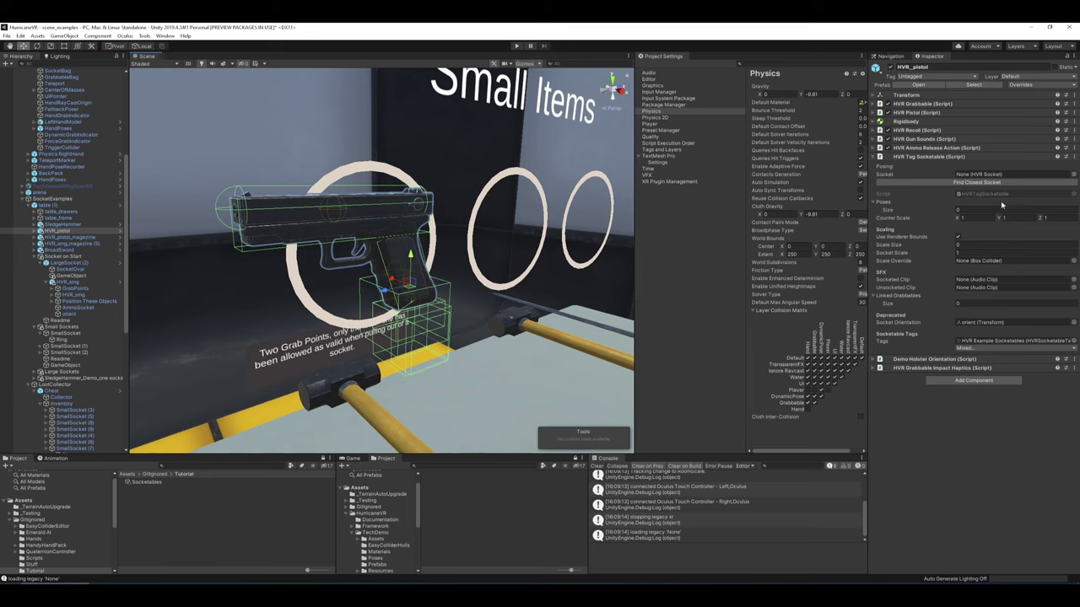
- Disable Use Renderer Bounds on HVR_pistol, set Scale Size to 1, and test the socketed pistol in play mode
{"action": "left_click", "coordinate": [958, 239]}
{"action": "left_click", "coordinate": [960, 244]}
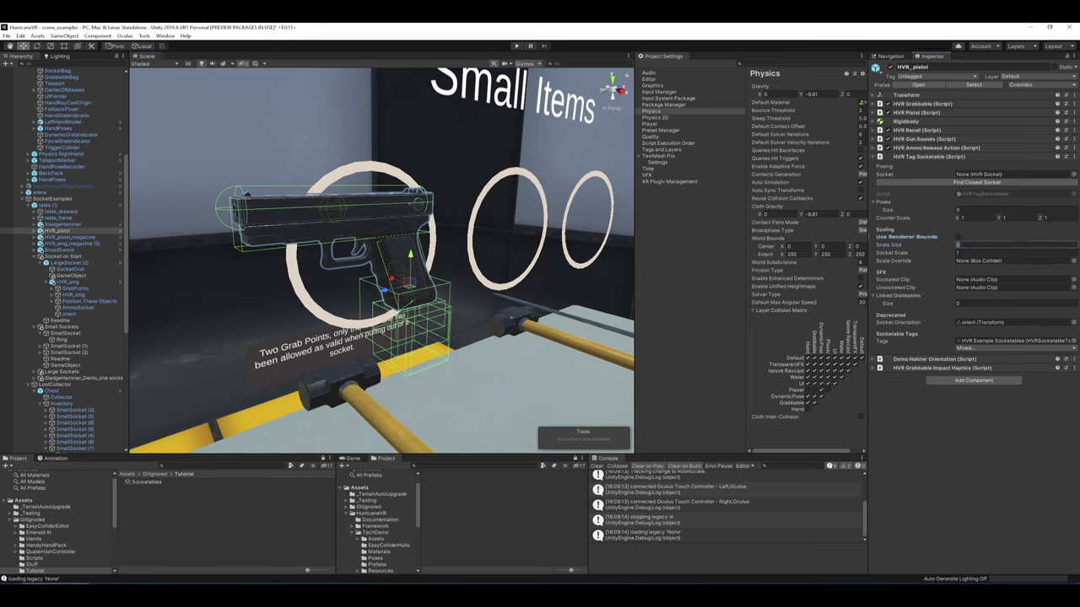
{"action": "type", "text": ".2"}
{"action": "left_click", "coordinate": [515, 45]}
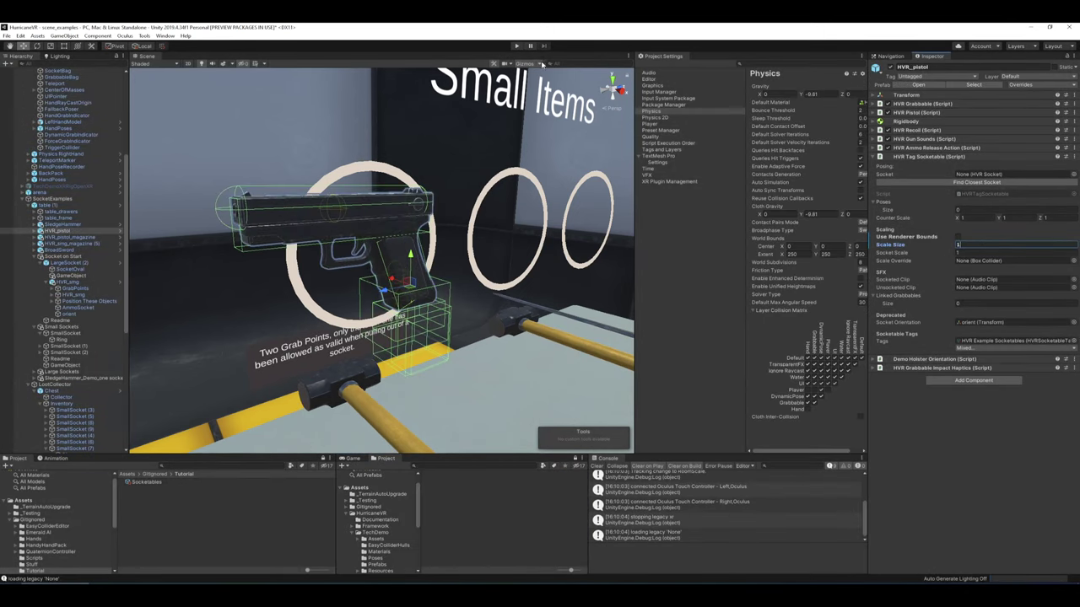
{"action": "left_click", "coordinate": [517, 46]}
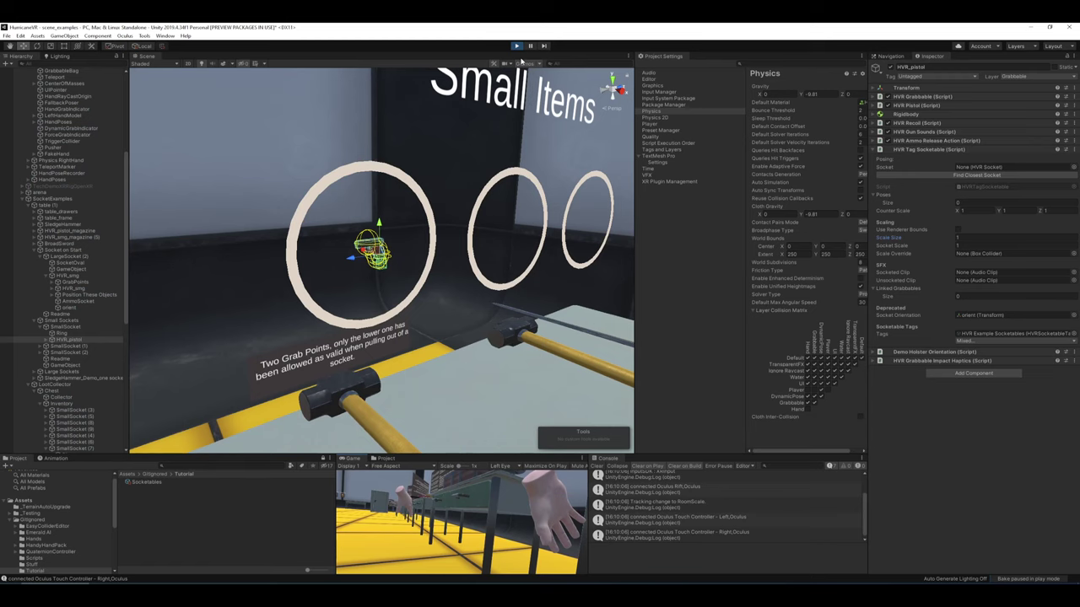
{"action": "left_click", "coordinate": [516, 45]}
- Set HVR_pistol's Scale Size to 0.2 and inspect the pistol's length in the scene
{"action": "key", "text": "f"}
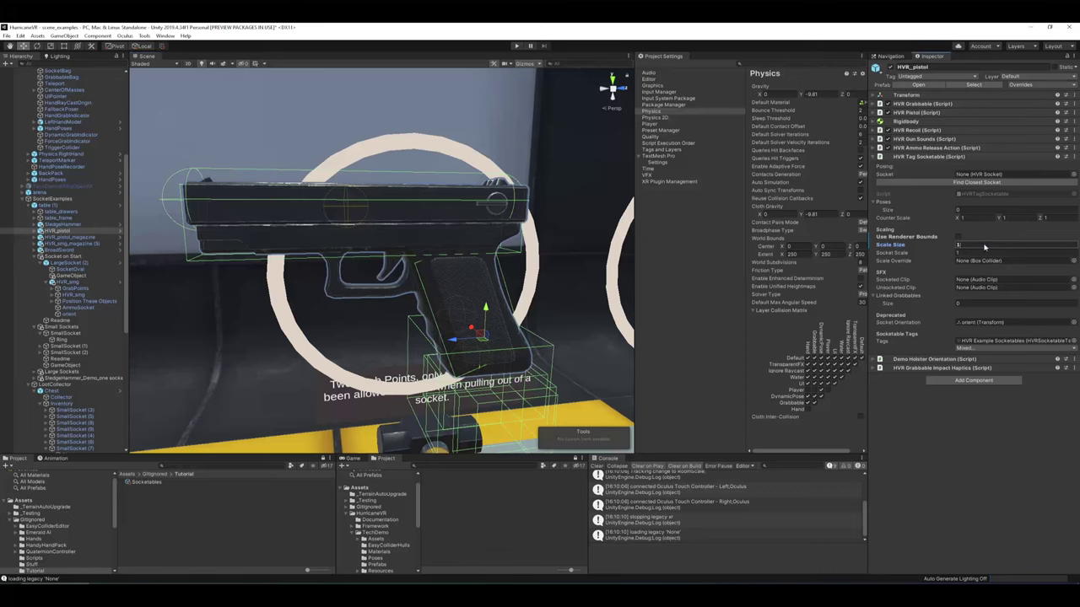
{"action": "key", "text": "Return"}
{"action": "key", "text": "s"}
{"action": "right_click_drag", "start_coordinate": [453, 193], "coordinate": [543, 234]}
{"action": "key", "text": "w"}
{"action": "key", "text": "s"}
{"action": "key", "text": "w"}
{"action": "key", "text": "s"}
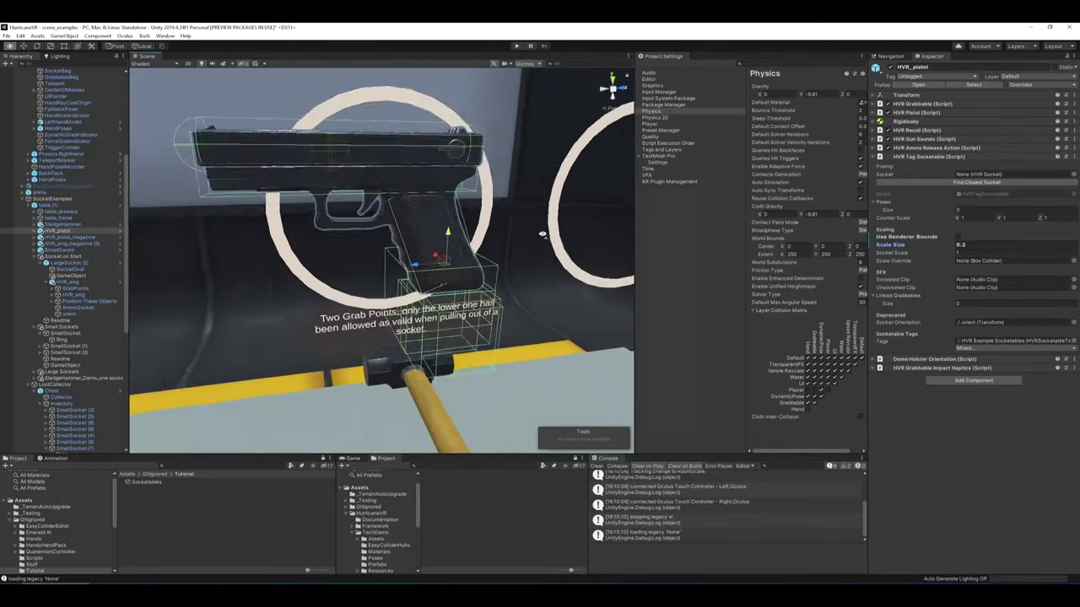
{"action": "scroll", "coordinate": [544, 235], "scroll_direction": "down", "scroll_amount": 4}
{"action": "scroll", "coordinate": [546, 240], "scroll_direction": "up", "scroll_amount": 4}
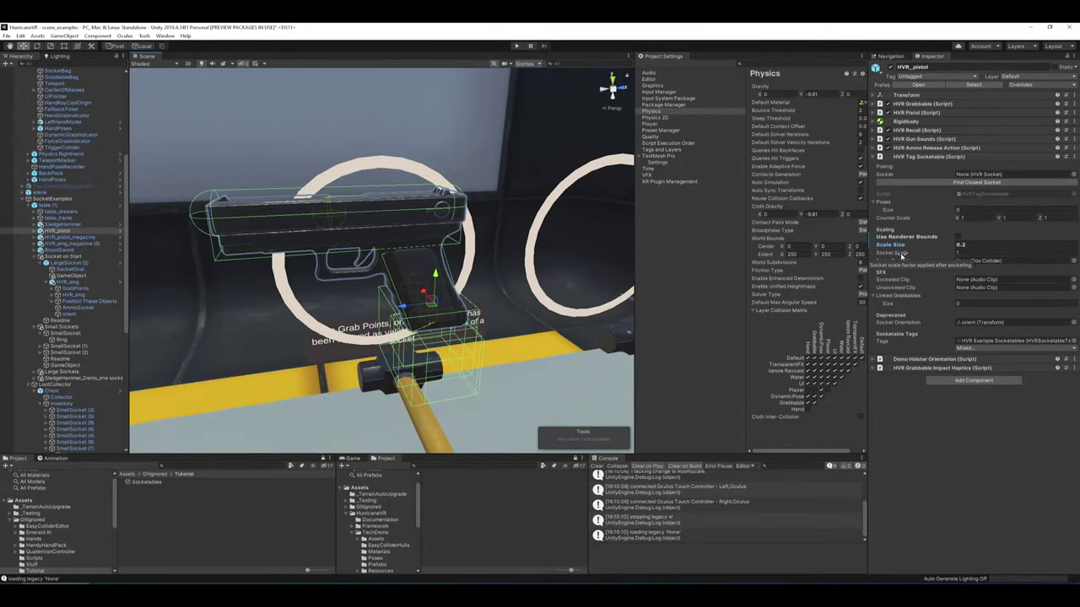
- Check HVR_pistol's Socket Scale setting, run the scene to test the socketed pistol's size, and stop play mode
{"action": "left_click", "coordinate": [899, 255]}
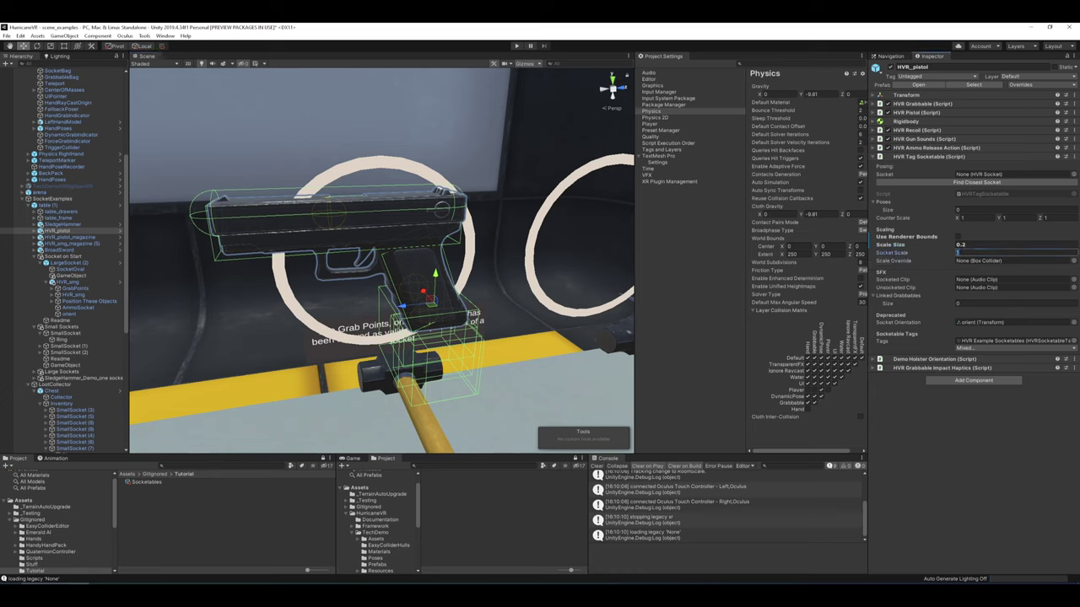
{"action": "left_click", "coordinate": [516, 46]}
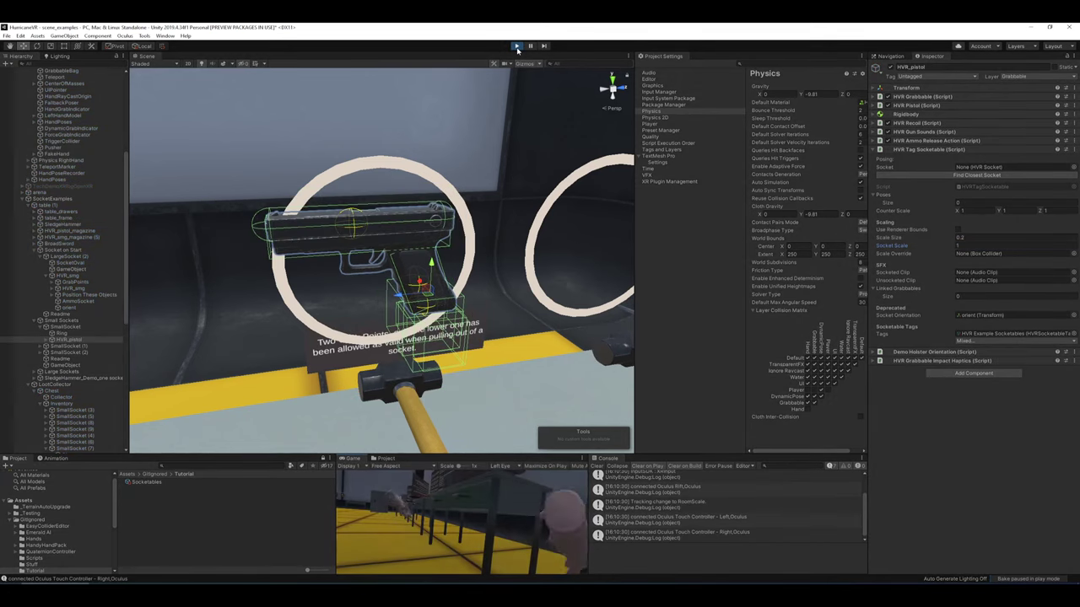
{"action": "left_click", "coordinate": [516, 46]}
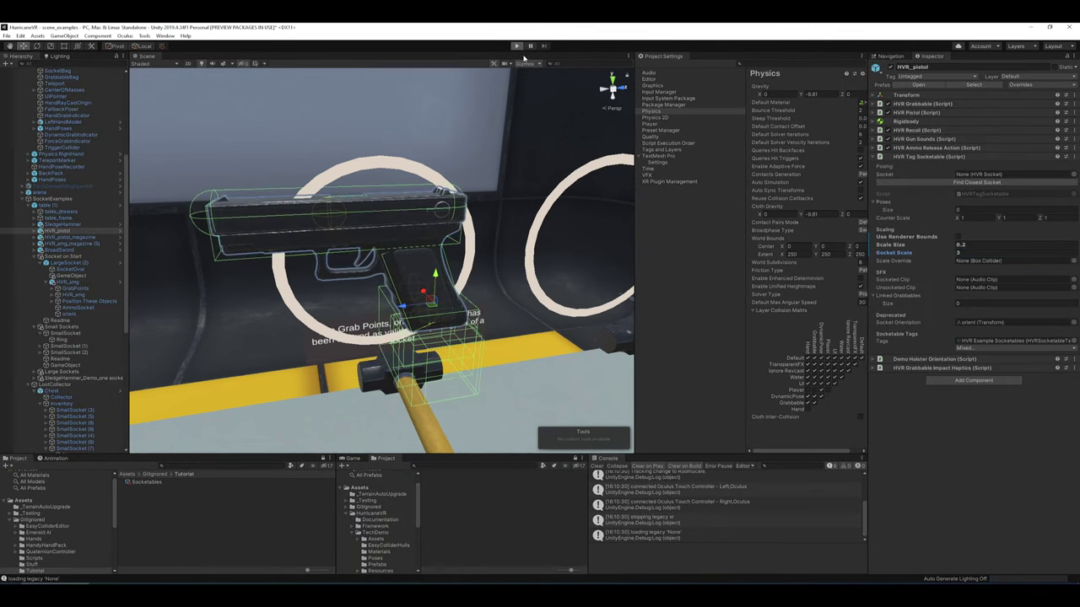
- Try a Socket Scale of 3 on HVR_pistol and inspect the socketed pistol while the scene runs
{"action": "left_click", "coordinate": [516, 45]}
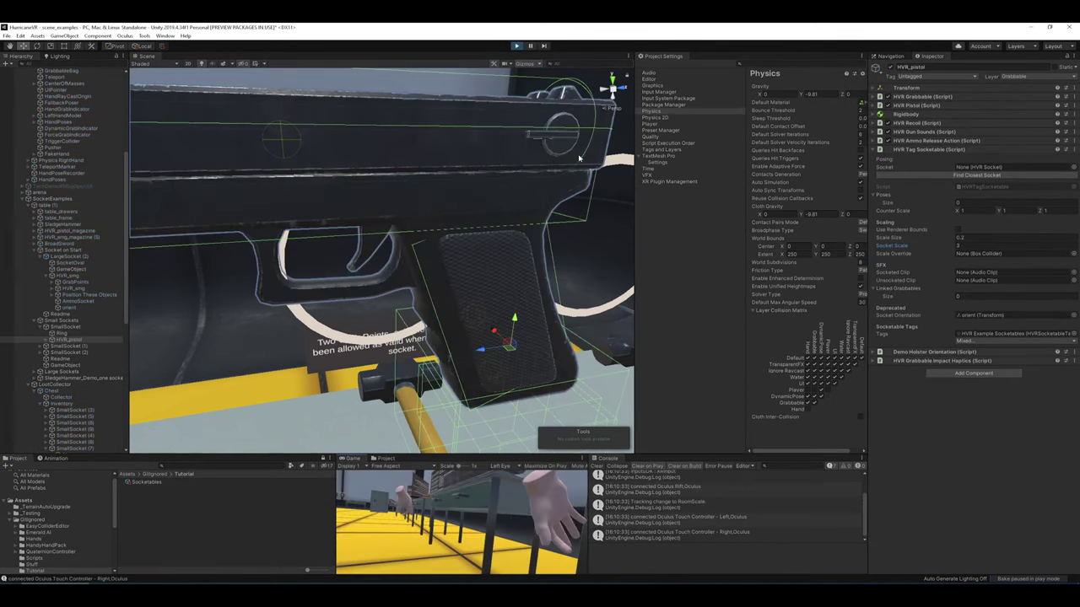
{"action": "key", "text": "s"}
{"action": "right_click_drag", "start_coordinate": [408, 169], "coordinate": [425, 170]}
{"action": "key", "text": "w"}
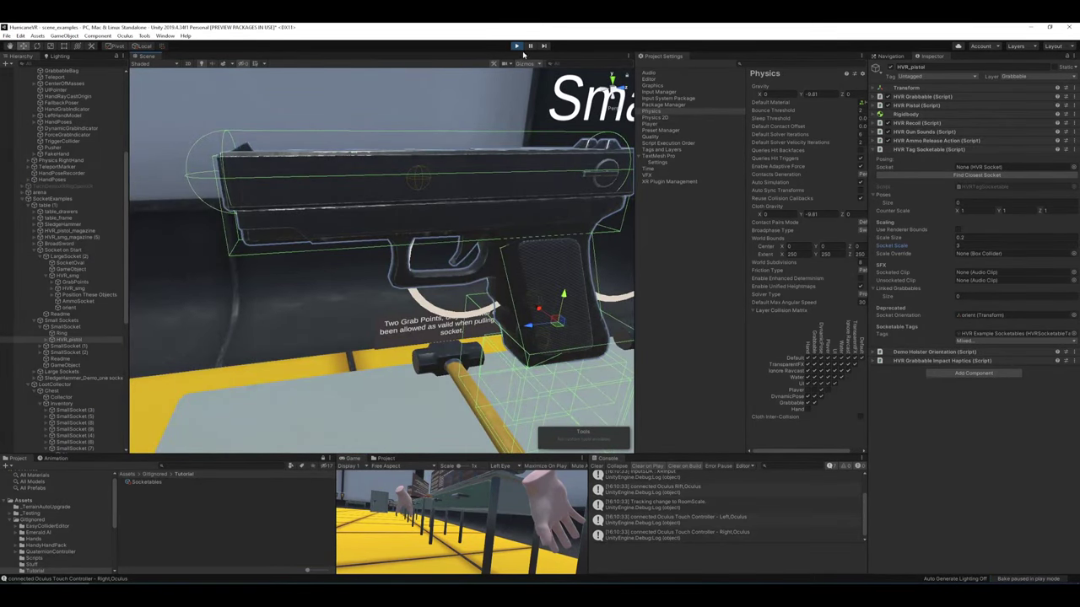
- Stop play mode, return HVR_pistol's Socket Scale to 1, and look over the pistol and its socket
{"action": "left_click", "coordinate": [517, 46]}
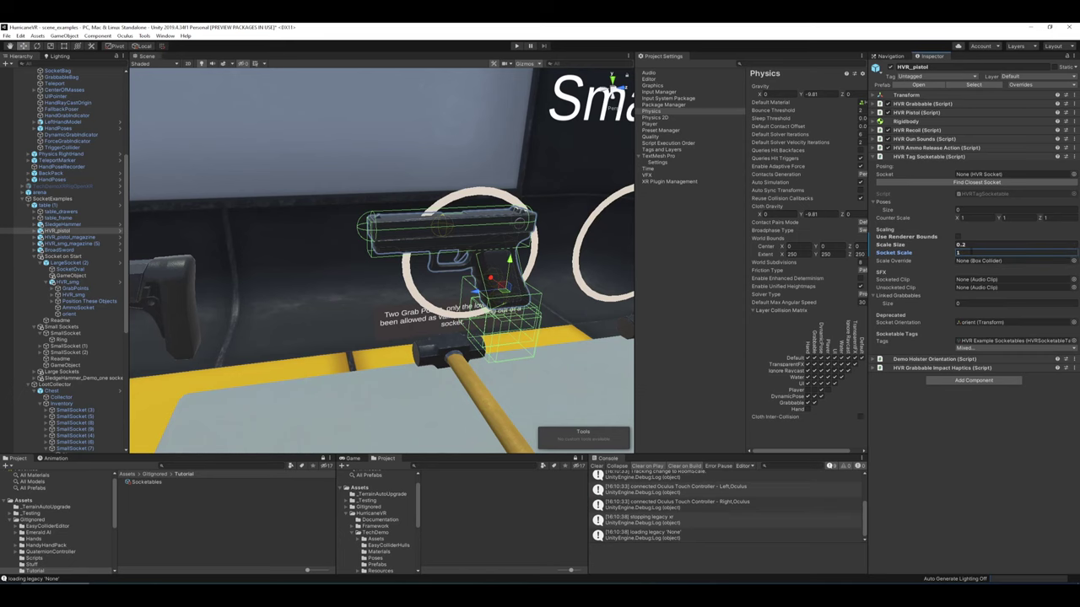
{"action": "key", "text": "d"}
{"action": "right_click_drag", "start_coordinate": [460, 225], "coordinate": [483, 229]}
{"action": "key", "text": "a"}
{"action": "key", "text": "d"}
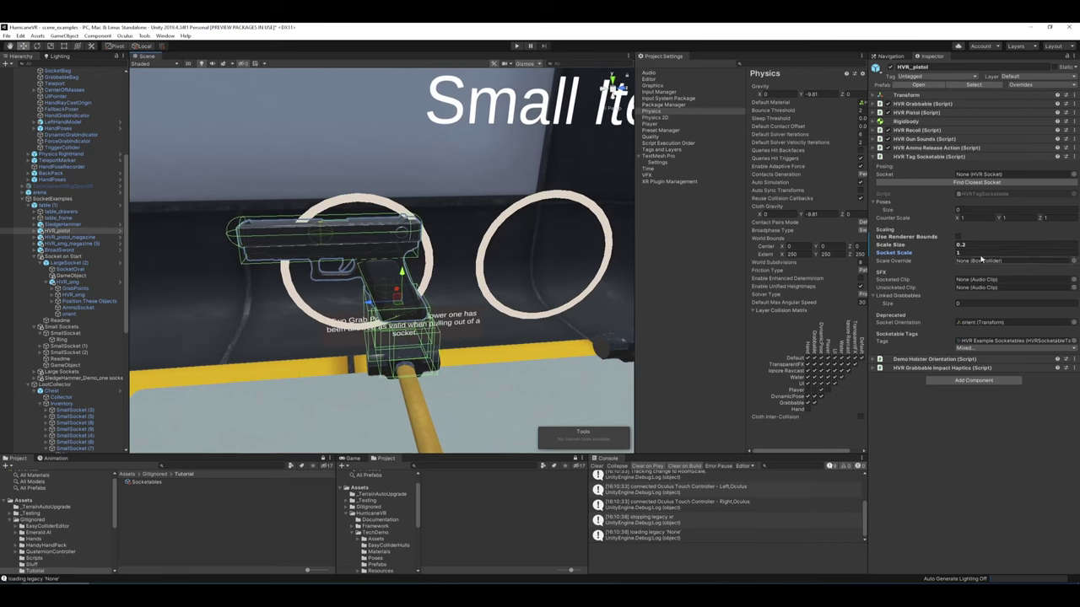
- Re-enable Use Renderer Bounds on HVR_pistol, examine the pistol's extents from several sides, and toggle the option again
{"action": "left_click", "coordinate": [958, 238]}
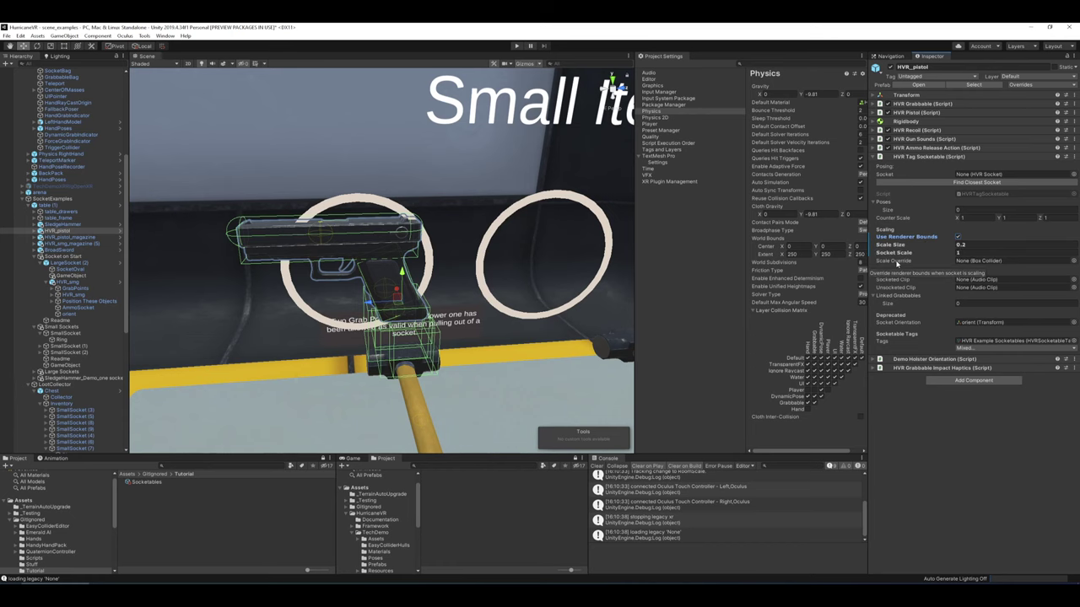
{"action": "key", "text": "w"}
{"action": "right_click_drag", "start_coordinate": [433, 205], "coordinate": [411, 281]}
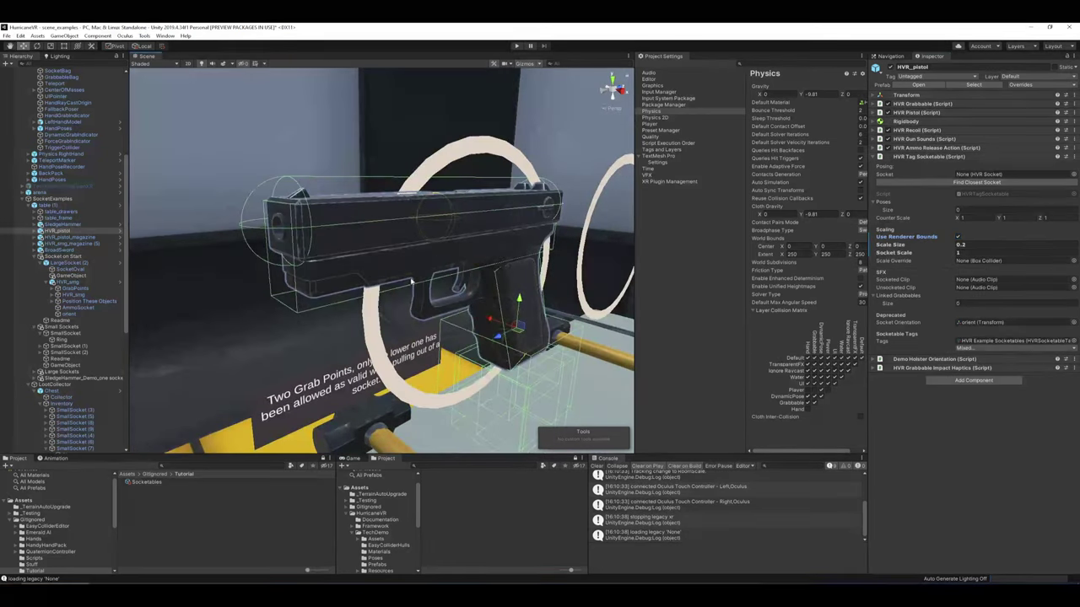
{"action": "key", "text": "d"}
{"action": "right_click_drag", "start_coordinate": [522, 235], "coordinate": [386, 239]}
{"action": "key", "text": "s"}
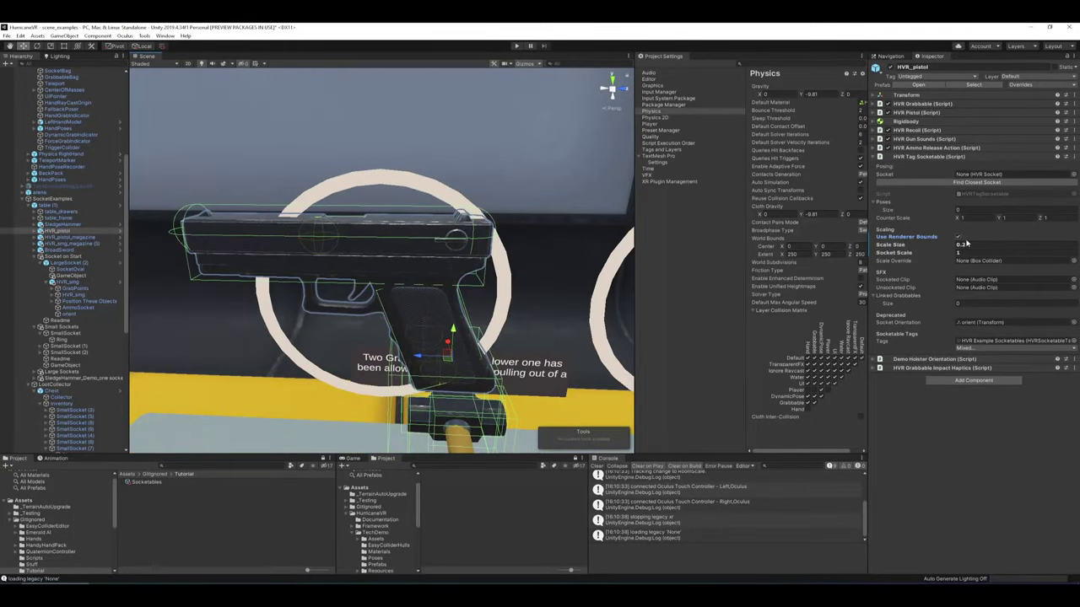
{"action": "left_click", "coordinate": [958, 237]}
- Select Bow_Limit_Drops among the bow examples and locate the box collider assigned as its Scale Override
{"action": "right_click_drag", "start_coordinate": [612, 198], "coordinate": [422, 192]}
{"action": "key", "text": "w"}
{"action": "left_click", "coordinate": [342, 238]}
{"action": "left_click", "coordinate": [342, 238]}
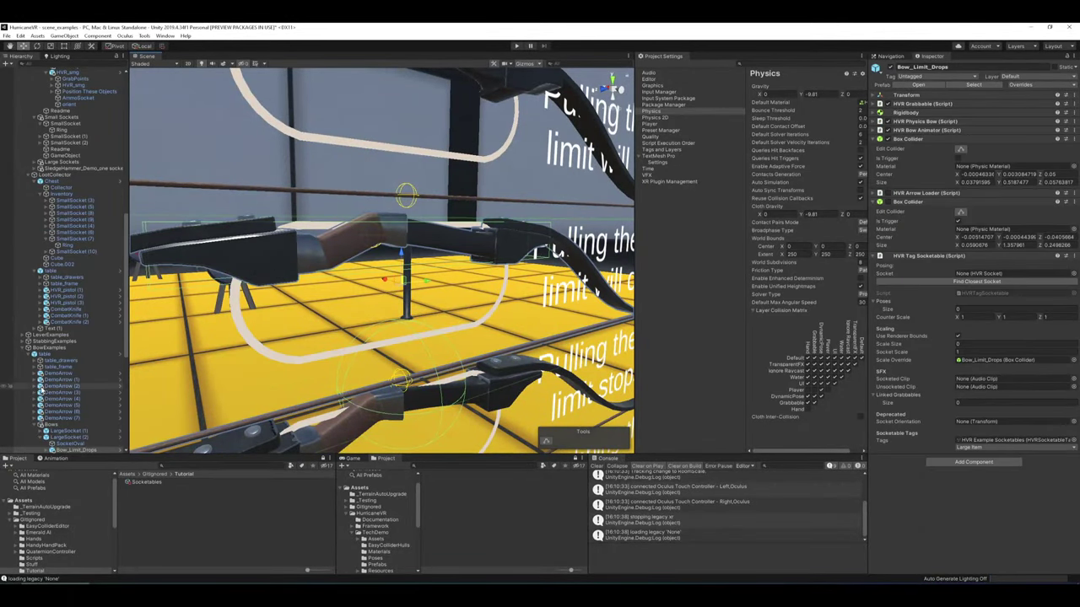
{"action": "scroll", "coordinate": [67, 386], "scroll_direction": "down", "scroll_amount": 3}
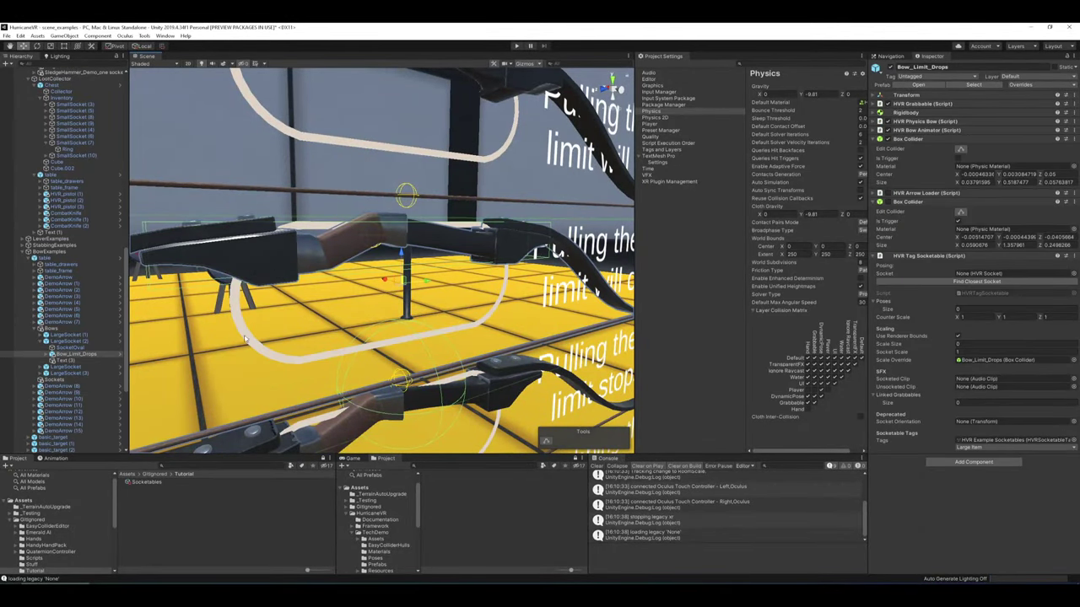
{"action": "right_click_drag", "start_coordinate": [357, 225], "coordinate": [460, 261]}
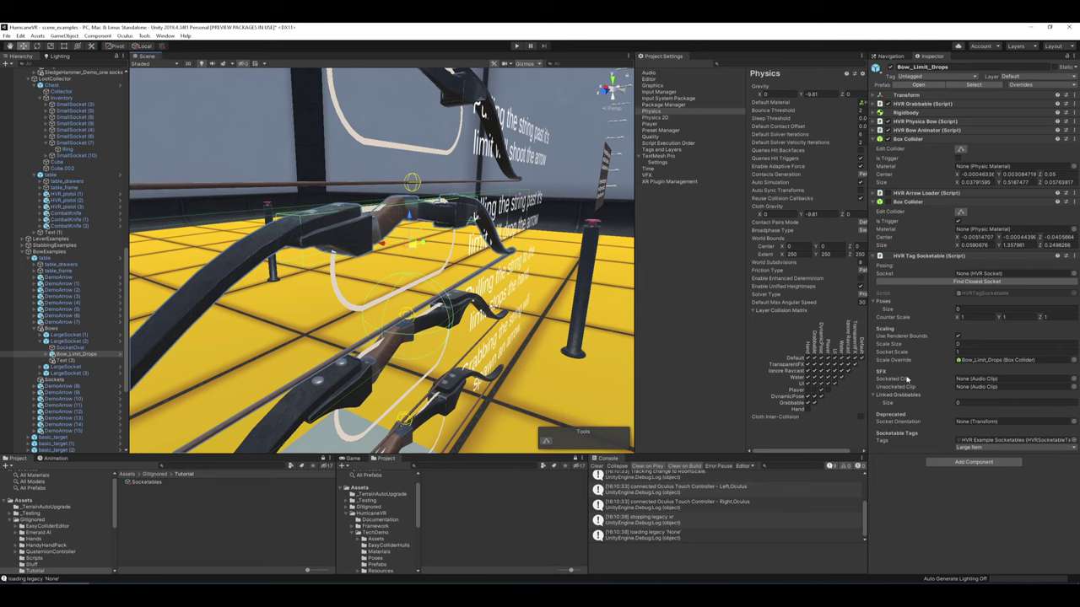
{"action": "left_click", "coordinate": [996, 361]}
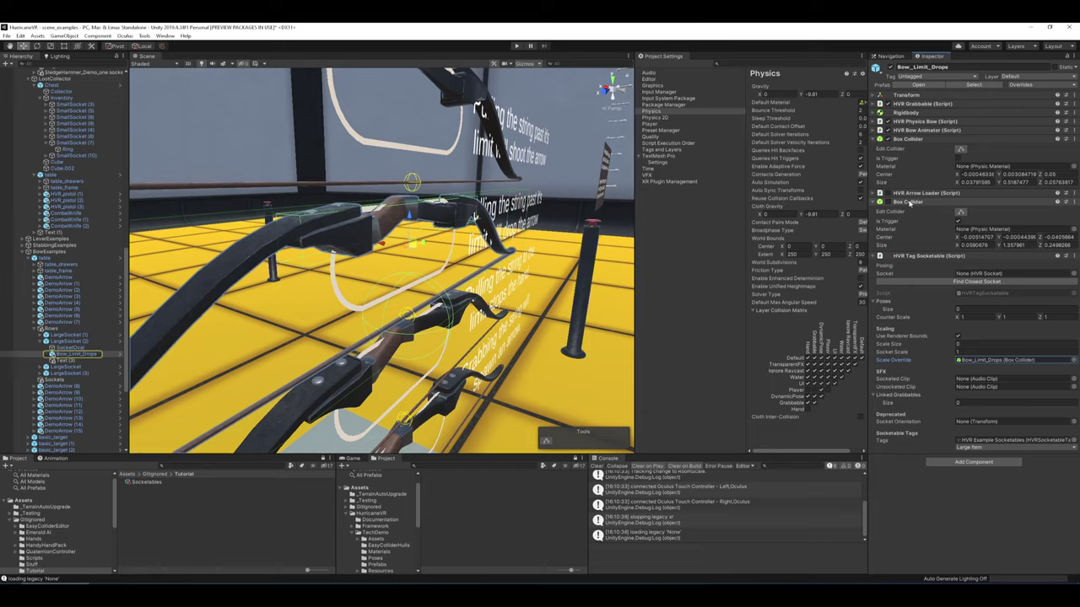
- Enable the second Box Collider on Bow_Limit_Drops and inspect its extents around the bow
{"action": "right_click_drag", "start_coordinate": [511, 203], "coordinate": [376, 261]}
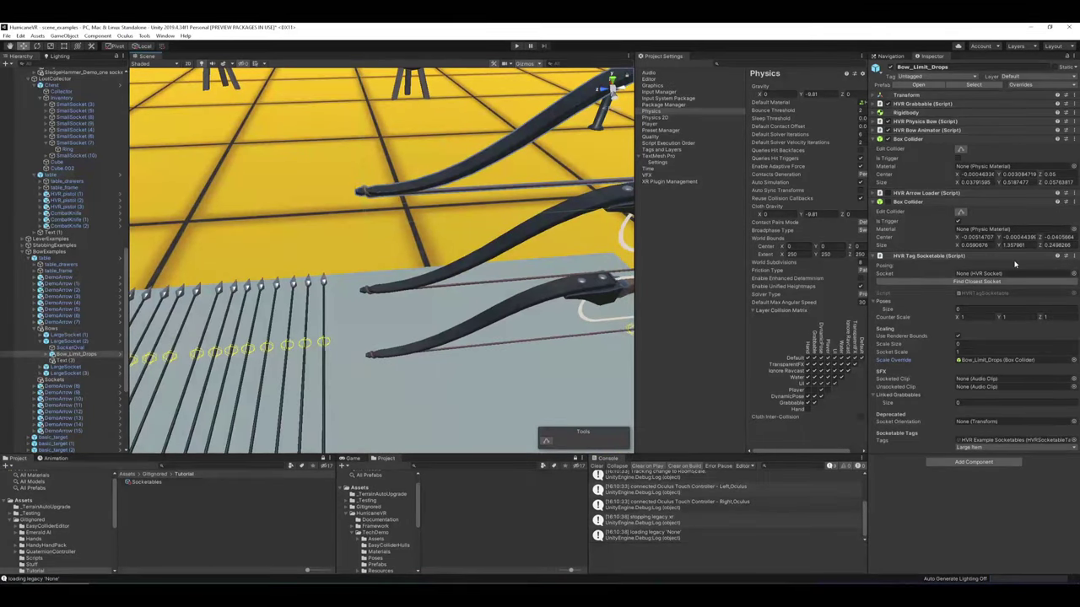
{"action": "left_click", "coordinate": [888, 202]}
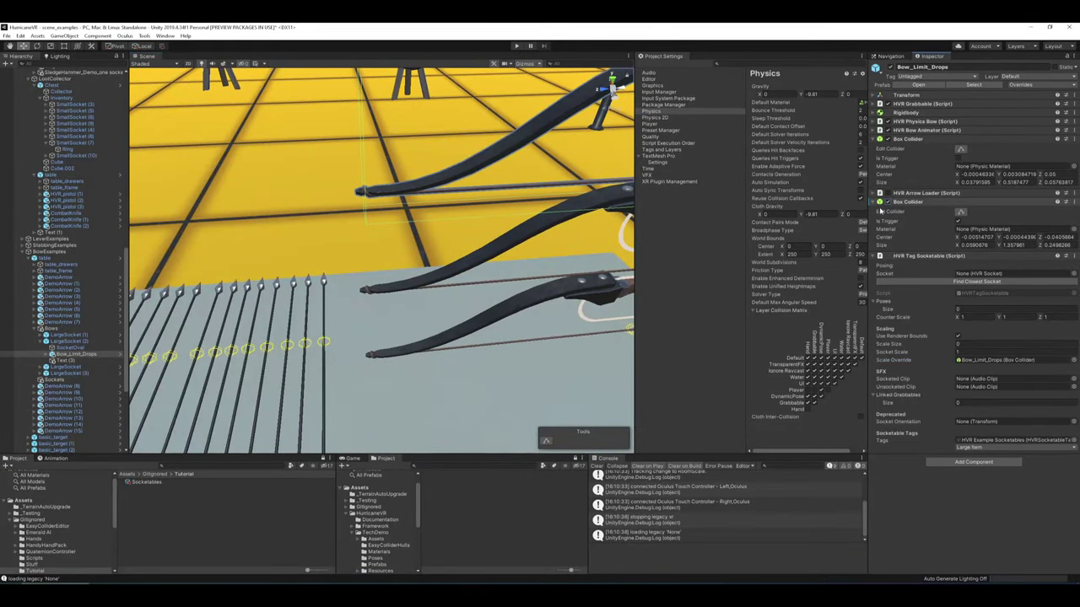
{"action": "right_click_drag", "start_coordinate": [275, 223], "coordinate": [531, 210]}
{"action": "left_click_drag", "start_coordinate": [364, 176], "coordinate": [315, 230], "text": "alt"}
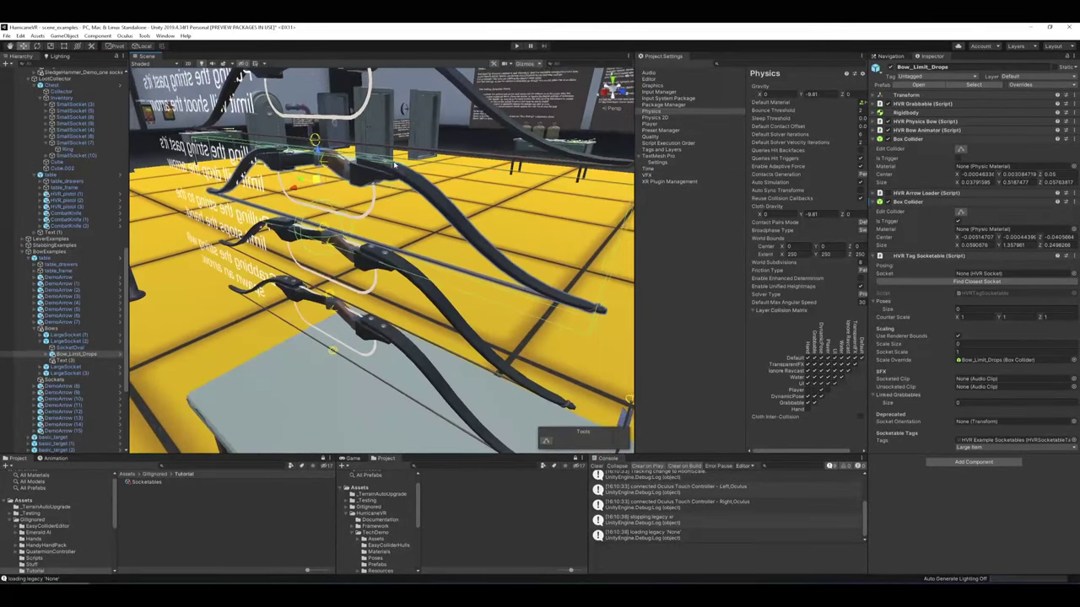
- Run the scene briefly to check how the bows are scaled in their sockets, and stop play mode
{"action": "left_click_drag", "start_coordinate": [456, 194], "coordinate": [359, 229], "text": "alt"}
{"action": "left_click", "coordinate": [519, 47]}
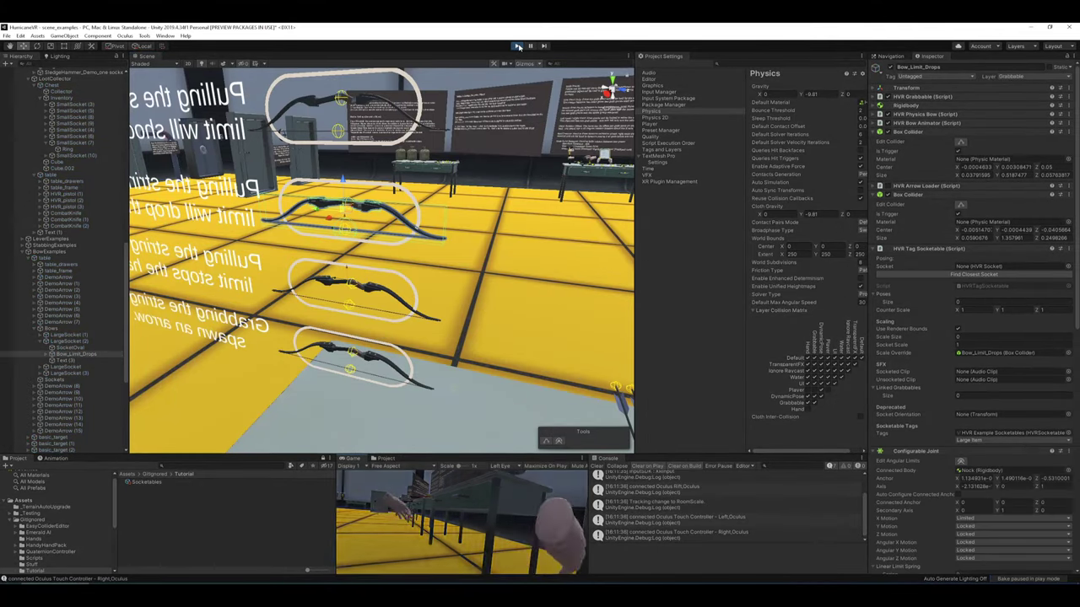
{"action": "left_click", "coordinate": [518, 47]}
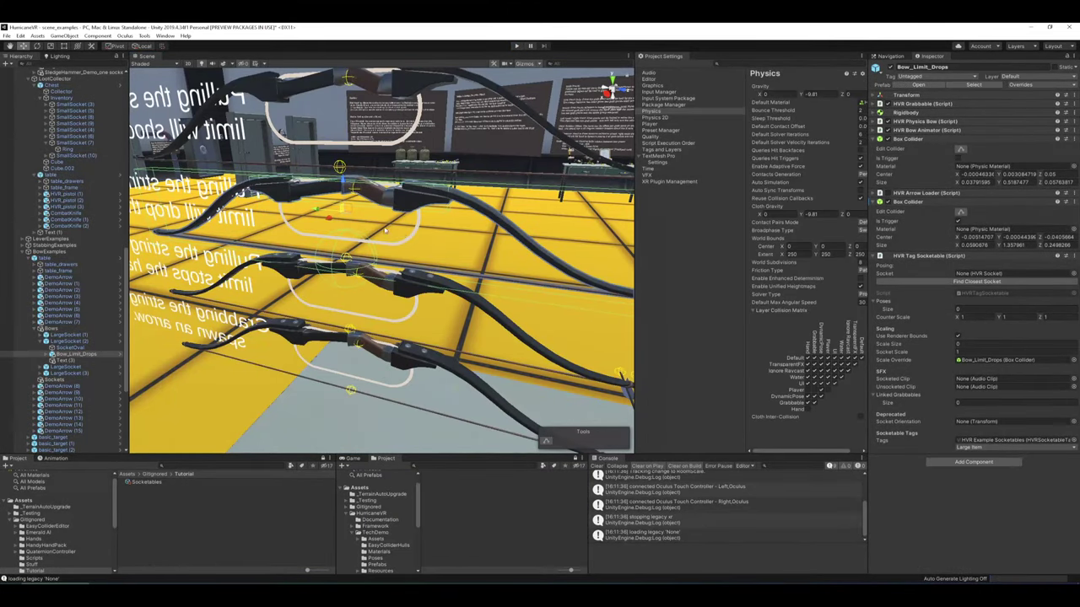
- Locate the collider assigned as Bow_Limit_Drops' Scale Override and view the pistol in its Small Items socket
{"action": "key", "text": "w"}
{"action": "right_click_drag", "start_coordinate": [385, 231], "coordinate": [550, 182]}
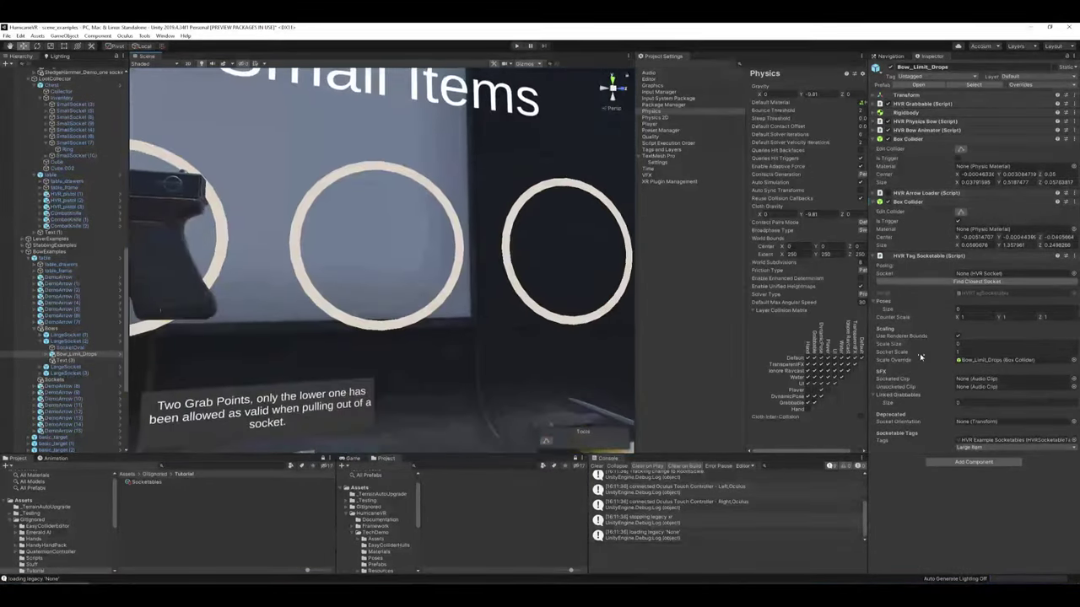
{"action": "left_click", "coordinate": [974, 361]}
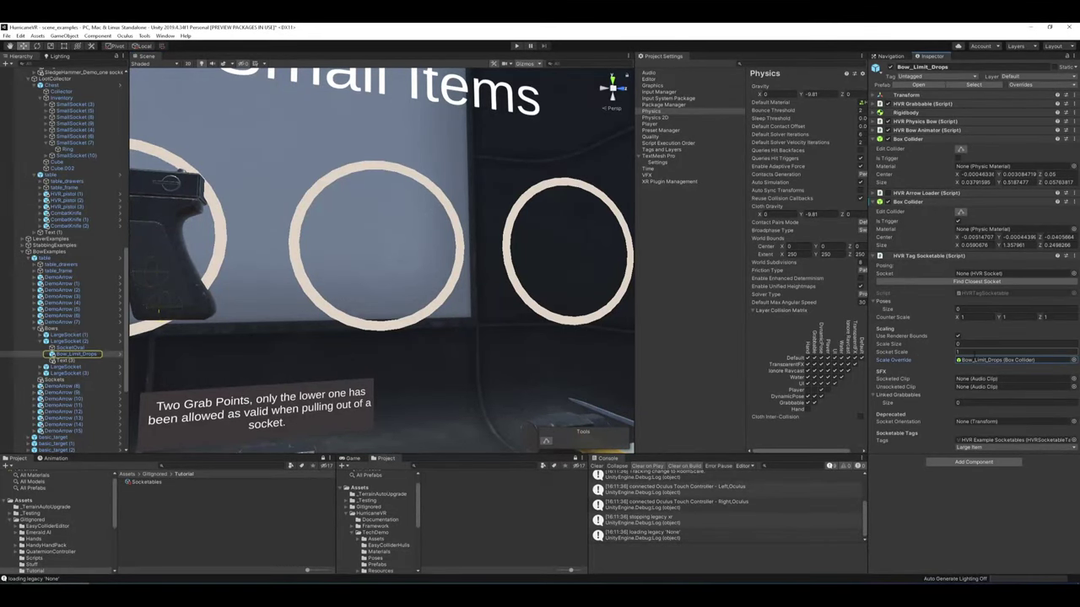
{"action": "right_click_drag", "start_coordinate": [558, 270], "coordinate": [344, 260]}
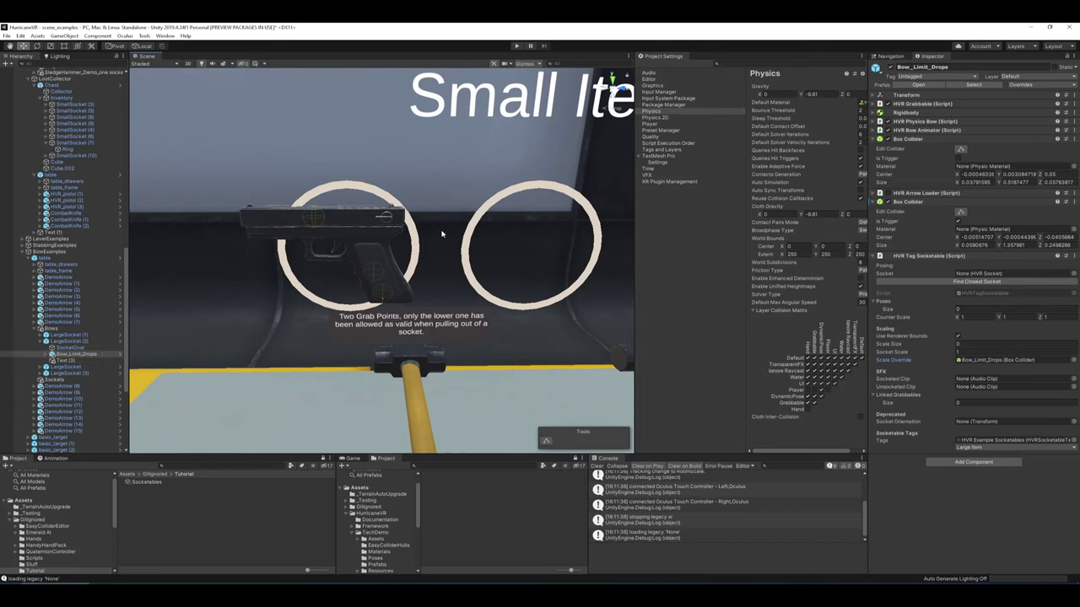
{"action": "right_click_drag", "start_coordinate": [442, 233], "coordinate": [439, 235]}
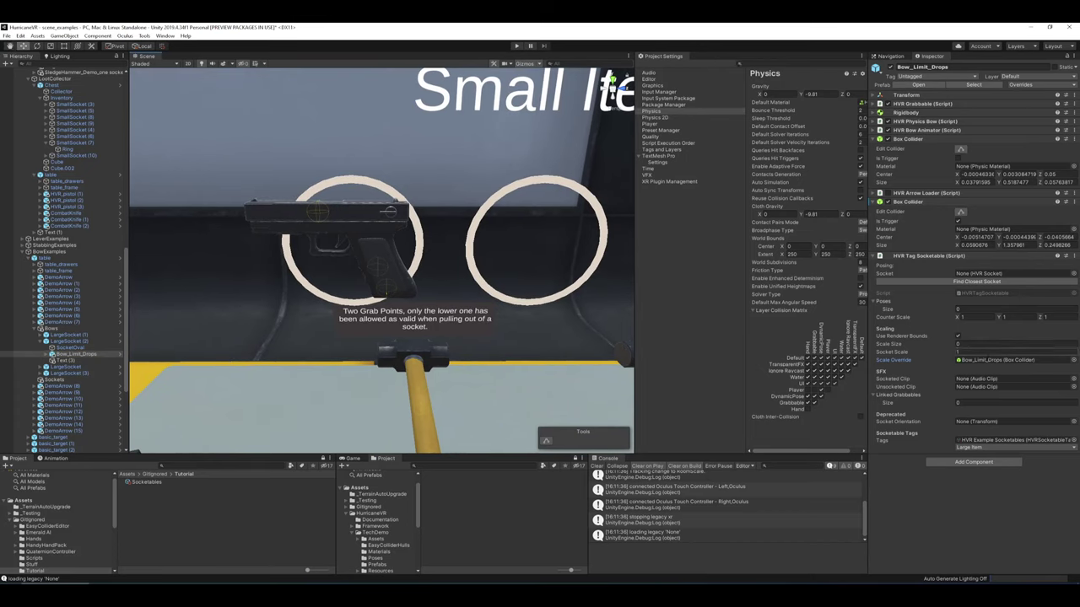
- Turn Use Renderer Bounds off and back on for Bow_Limit_Drops
{"action": "left_click", "coordinate": [958, 337]}
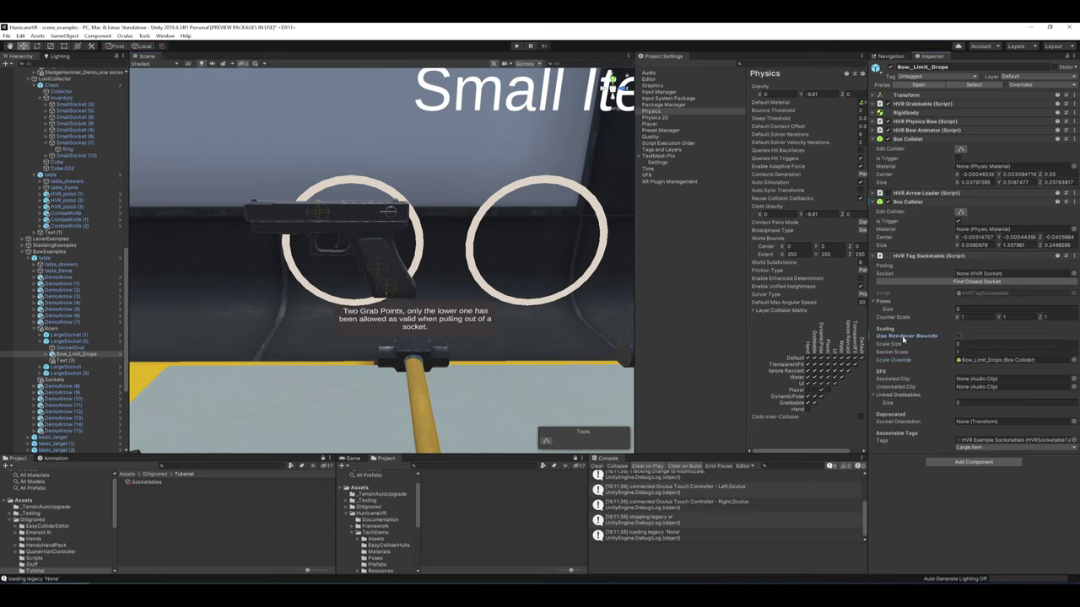
{"action": "left_click", "coordinate": [985, 344]}
{"action": "left_click", "coordinate": [958, 335]}
- Select the SmallSocket holding the pistol and review its Can Grab Stabbing Grabbable setting
{"action": "right_click_drag", "start_coordinate": [489, 184], "coordinate": [498, 184]}
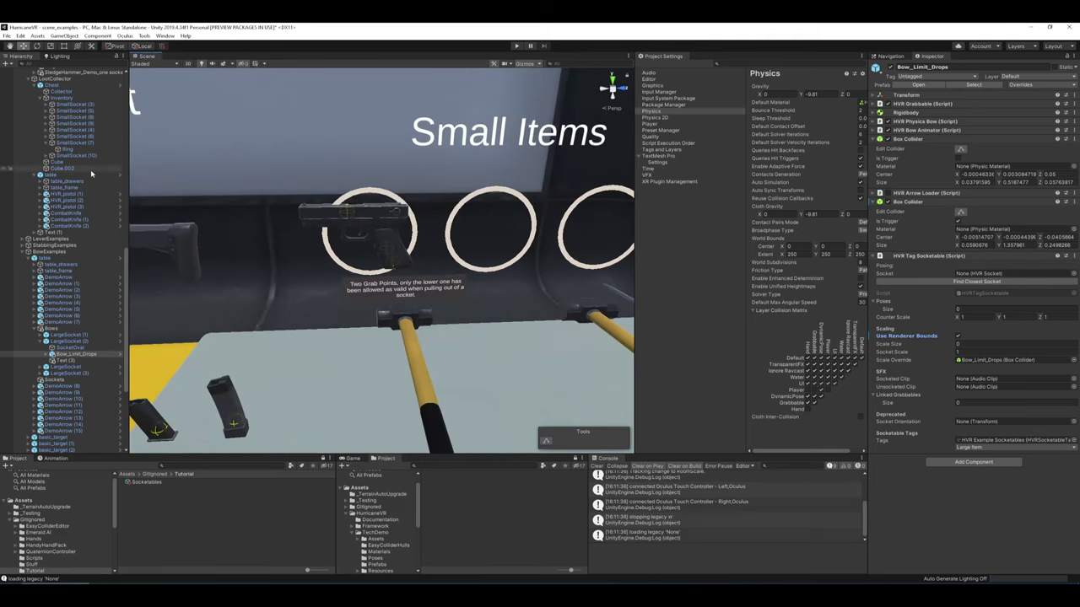
{"action": "scroll", "coordinate": [89, 175], "scroll_direction": "up", "scroll_amount": 4}
{"action": "left_click", "coordinate": [383, 195]}
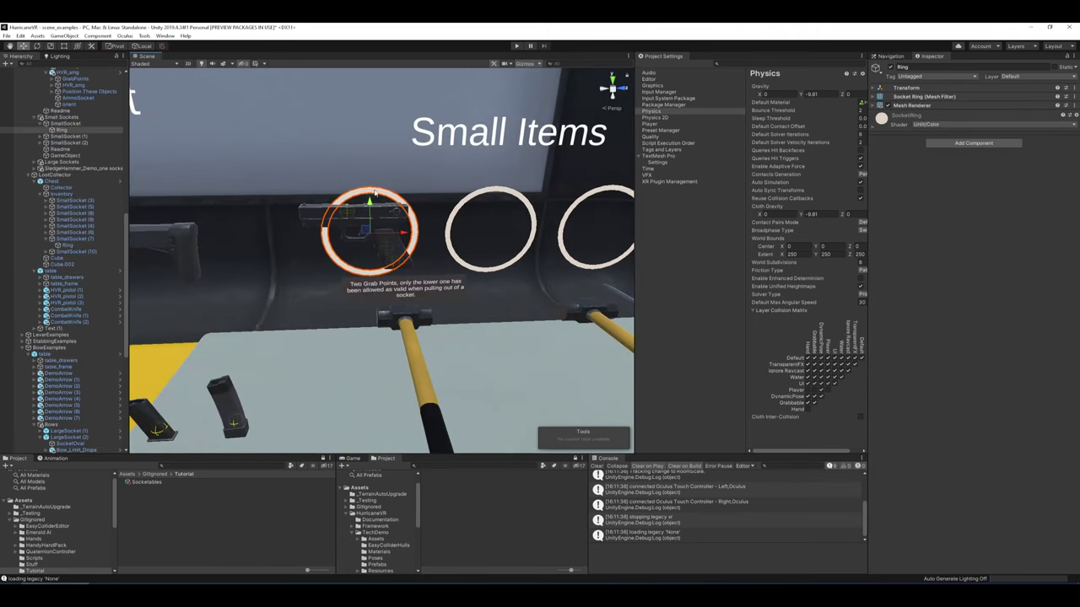
{"action": "left_click", "coordinate": [66, 118]}
{"action": "left_click", "coordinate": [65, 123]}
{"action": "scroll", "coordinate": [918, 336], "scroll_direction": "down", "scroll_amount": 5}
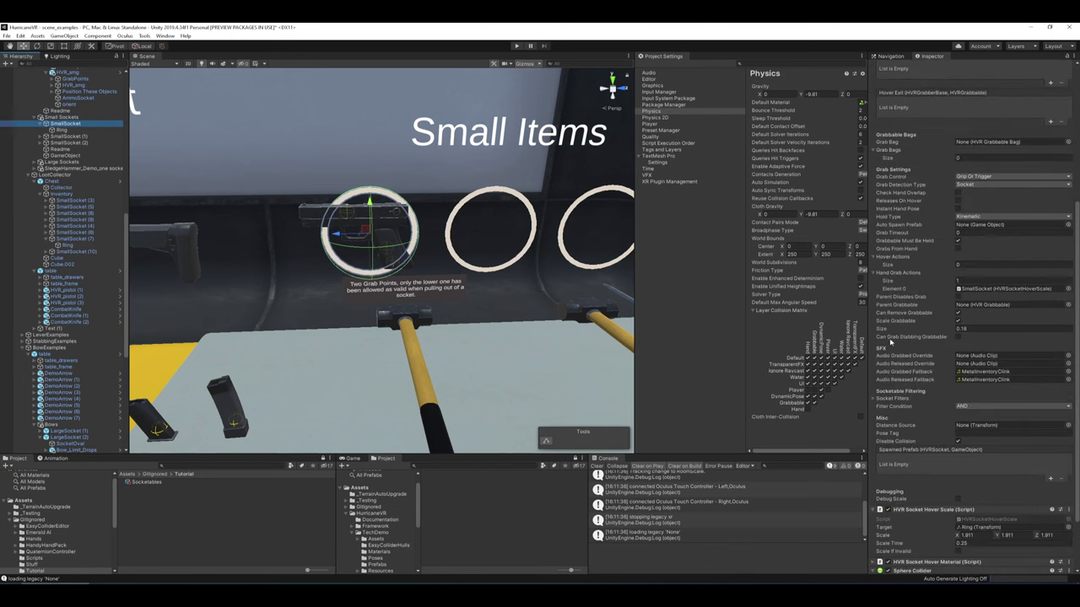
{"action": "mouse_move", "coordinate": [891, 341]}
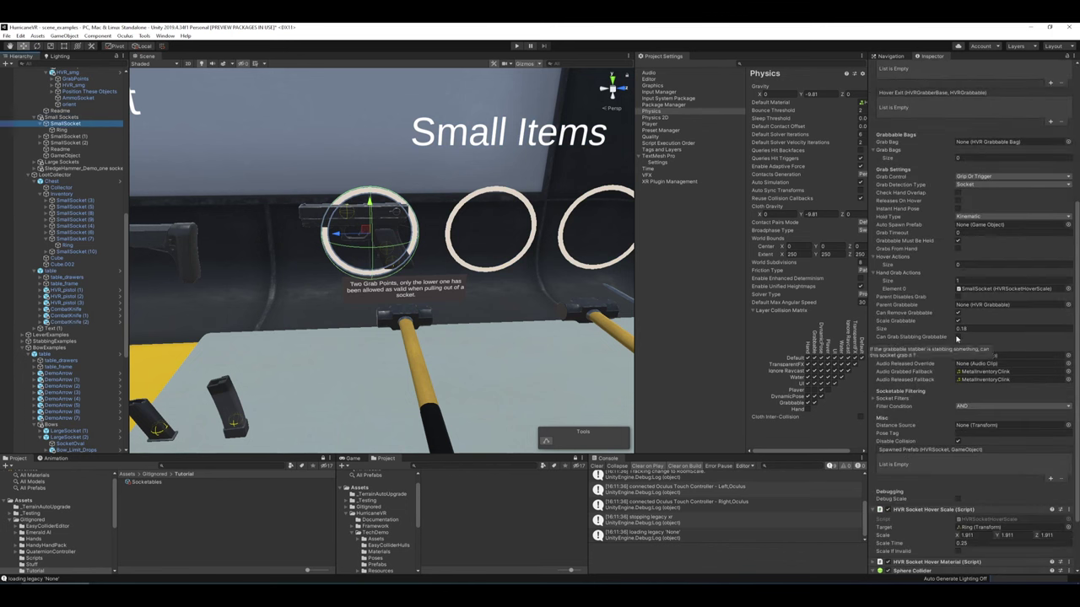
- Review SmallSocket's SFX overrides and fallbacks, and select HVR_pistol (1) to view its Socketed and Unsocketed Clip settings
{"action": "right_click_drag", "start_coordinate": [530, 236], "coordinate": [469, 205]}
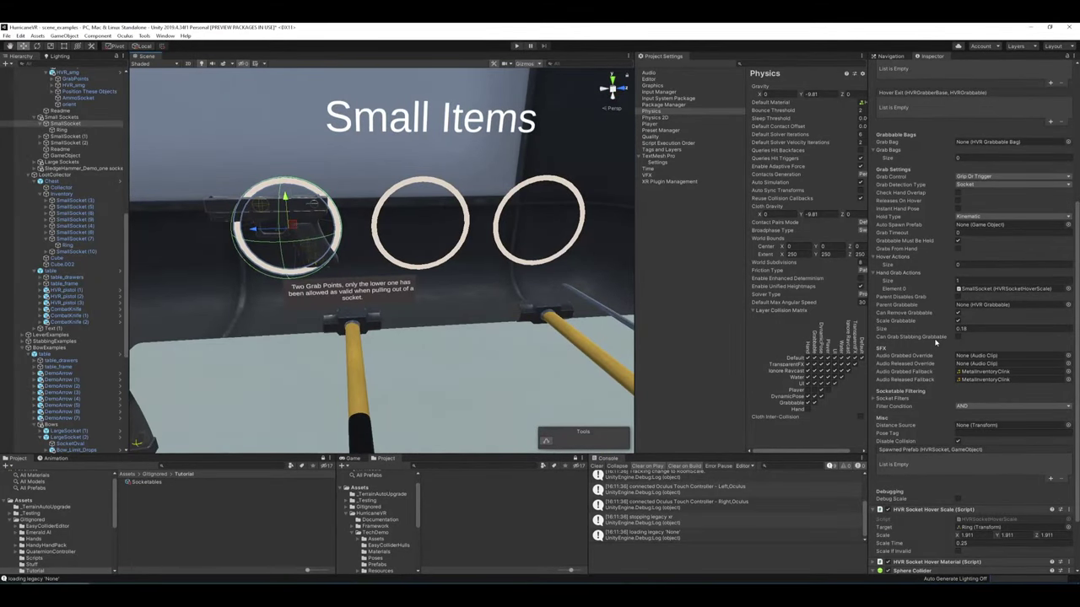
{"action": "right_click_drag", "start_coordinate": [519, 269], "coordinate": [321, 334]}
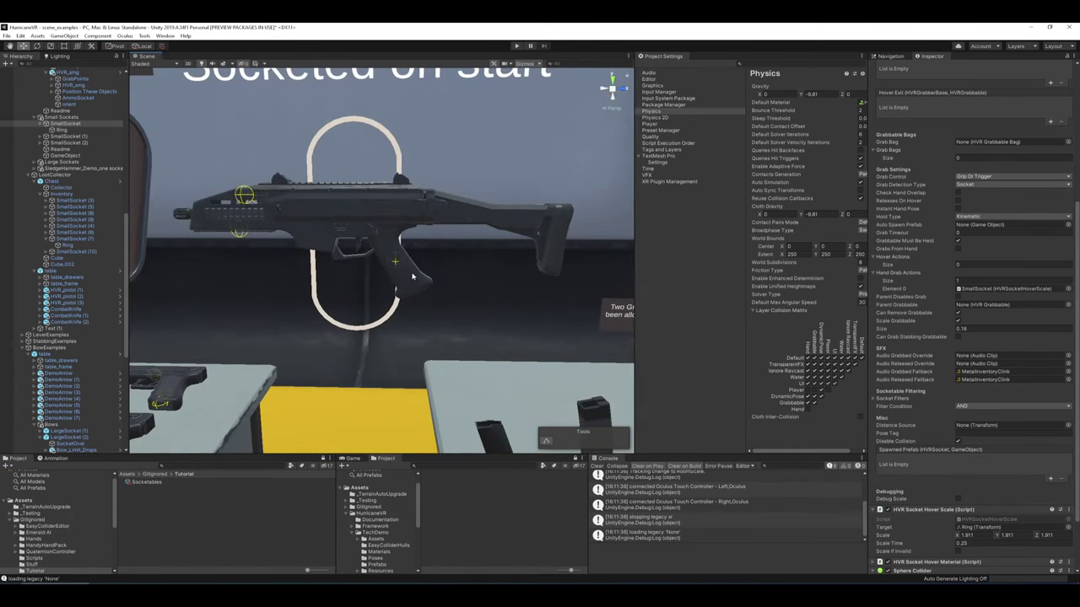
{"action": "mouse_move", "coordinate": [449, 248]}
{"action": "right_mouse_down"}
{"action": "mouse_move", "coordinate": [383, 250]}
{"action": "mouse_move", "coordinate": [452, 250]}
{"action": "right_mouse_up"}
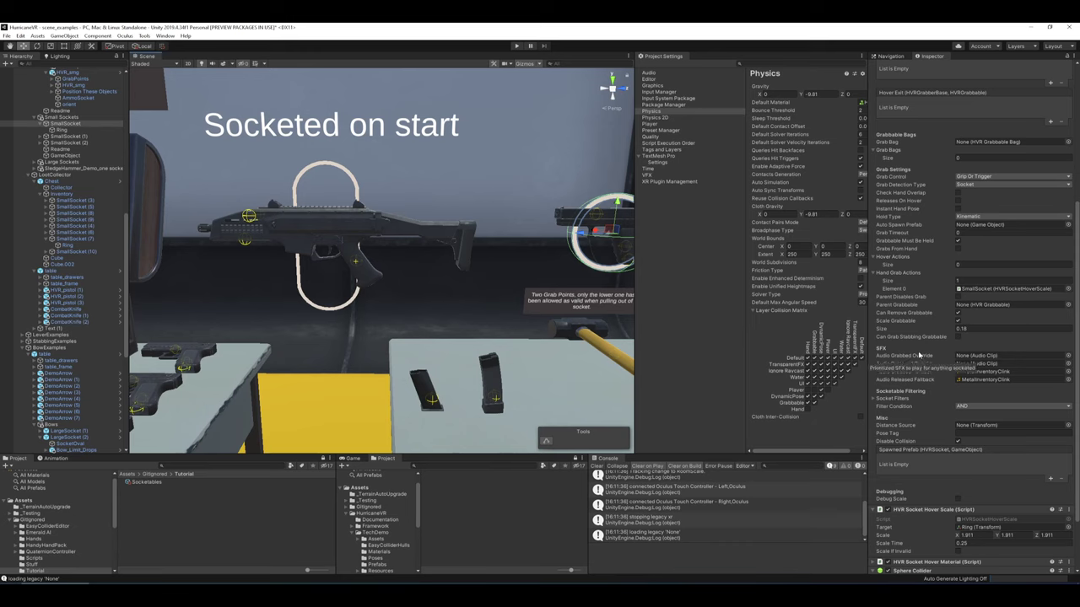
{"action": "scroll", "coordinate": [108, 312], "scroll_direction": "up", "scroll_amount": 1}
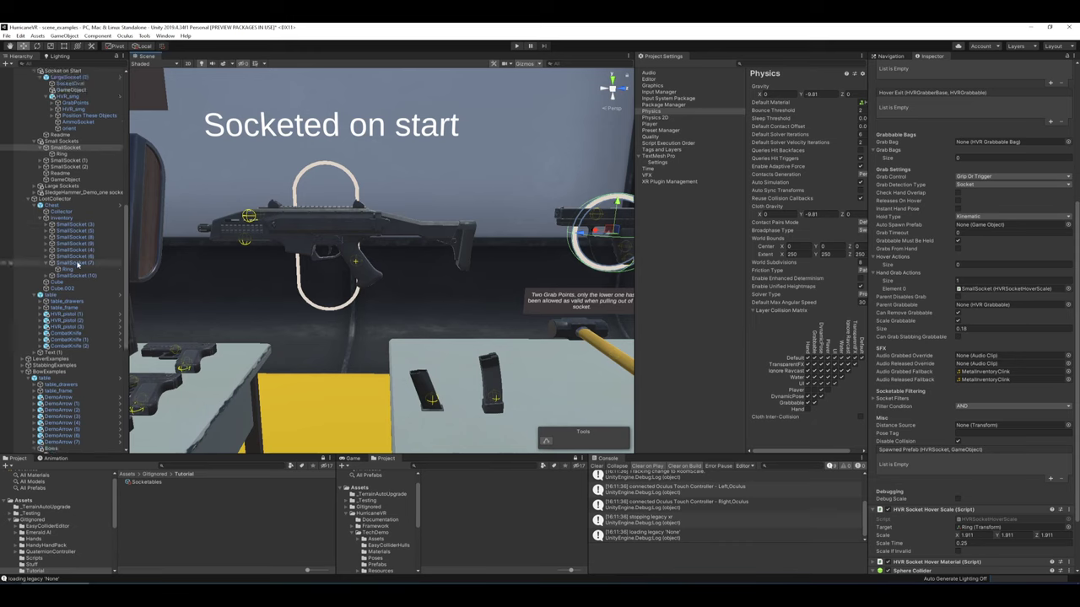
{"action": "left_click", "coordinate": [108, 313]}
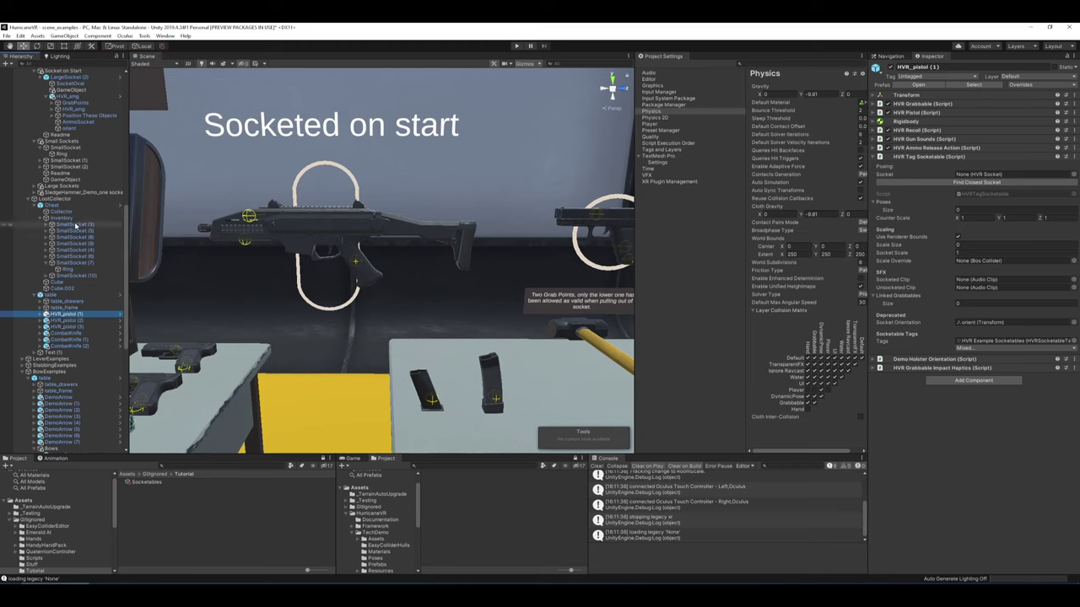
- Inspect the socketed HVR_smg under Socket on Start and select its parent LargeSocket (2)
{"action": "left_click", "coordinate": [331, 166]}
{"action": "left_click", "coordinate": [329, 166]}
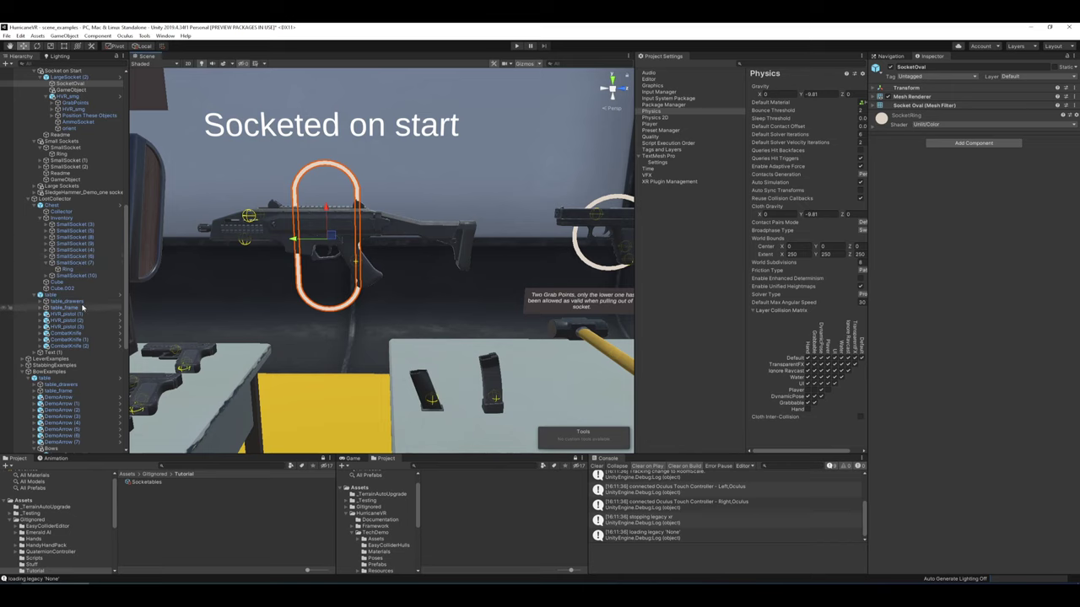
{"action": "scroll", "coordinate": [82, 304], "scroll_direction": "up", "scroll_amount": 3}
{"action": "left_click", "coordinate": [72, 144]}
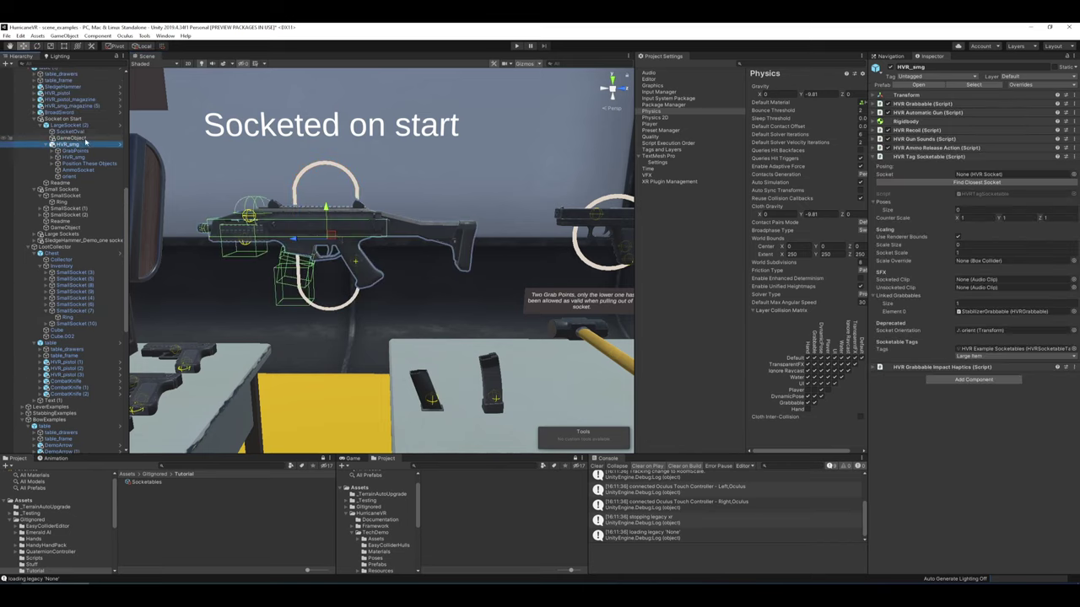
{"action": "left_click", "coordinate": [81, 131]}
{"action": "left_click", "coordinate": [70, 125]}
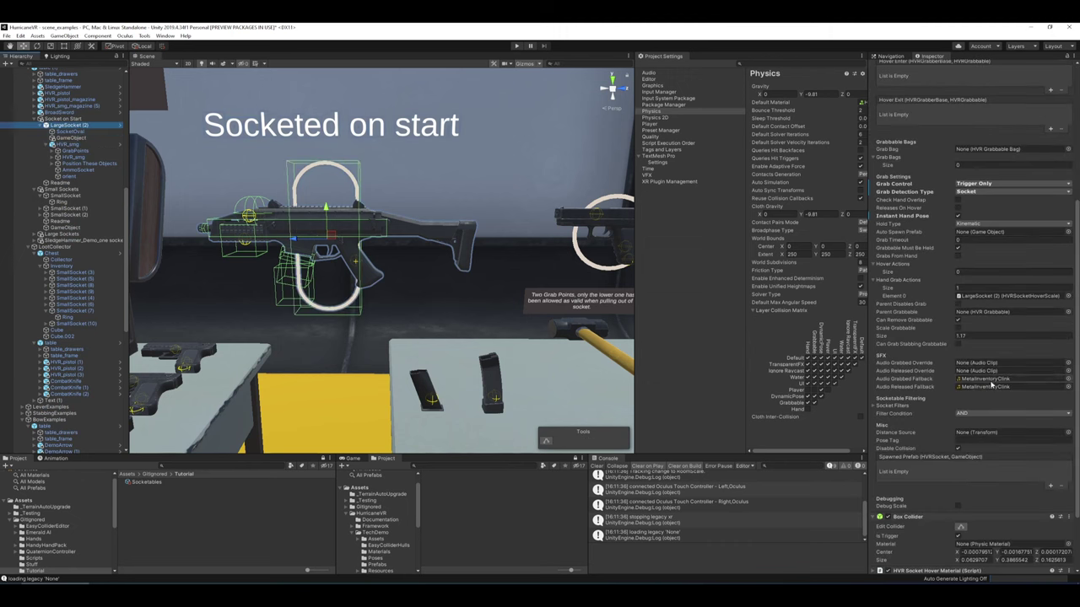
- Expand LargeSocket (2)'s Socket Filters and review the Filter Condition options, keeping AND
{"action": "right_click_drag", "start_coordinate": [484, 244], "coordinate": [394, 216]}
{"action": "key", "text": "f"}
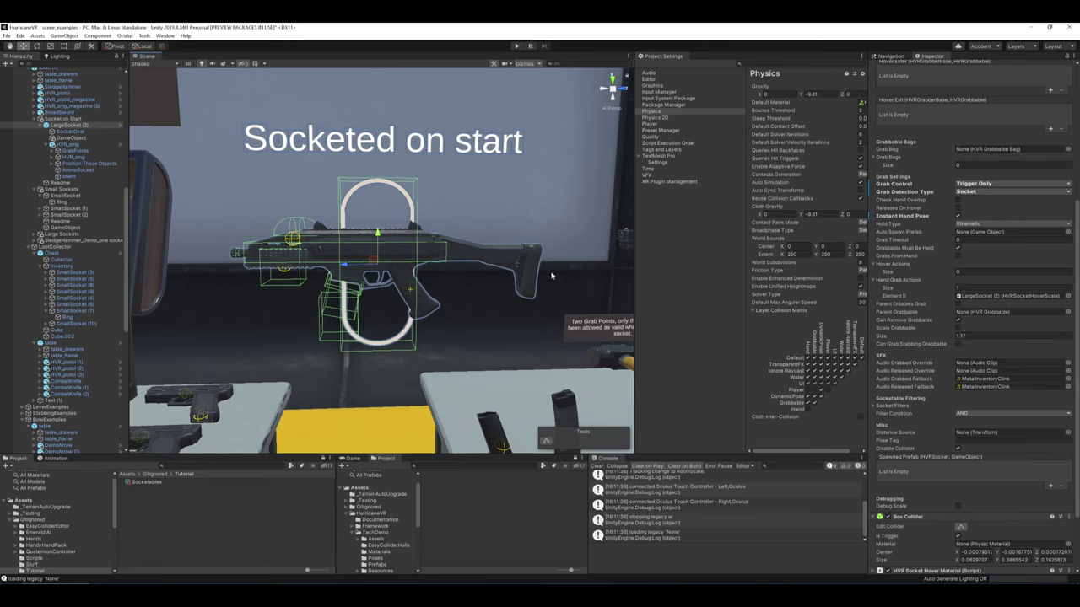
{"action": "mouse_move", "coordinate": [465, 271]}
{"action": "left_mouse_down", "text": "alt"}
{"action": "mouse_move", "coordinate": [446, 261]}
{"action": "mouse_move", "coordinate": [457, 263]}
{"action": "left_mouse_up", "text": "alt"}
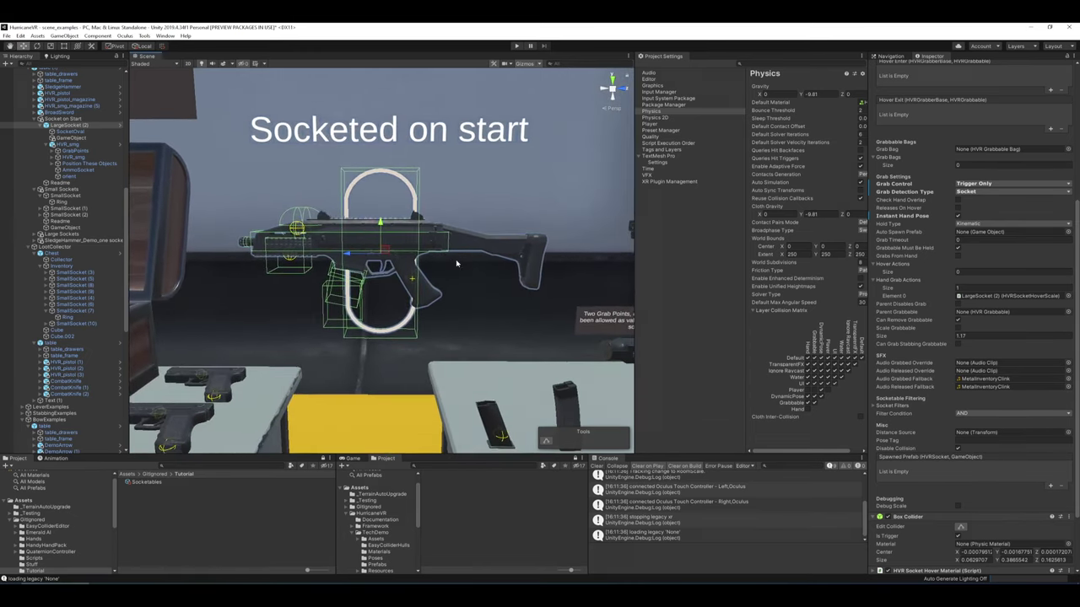
{"action": "scroll", "coordinate": [936, 365], "scroll_direction": "down", "scroll_amount": 3}
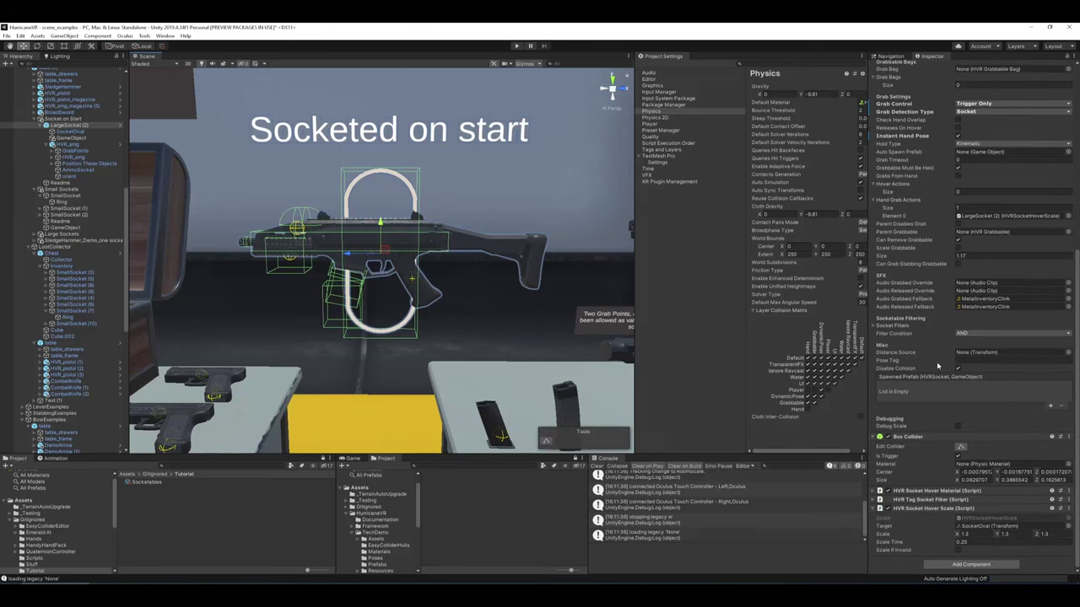
{"action": "left_click", "coordinate": [884, 328]}
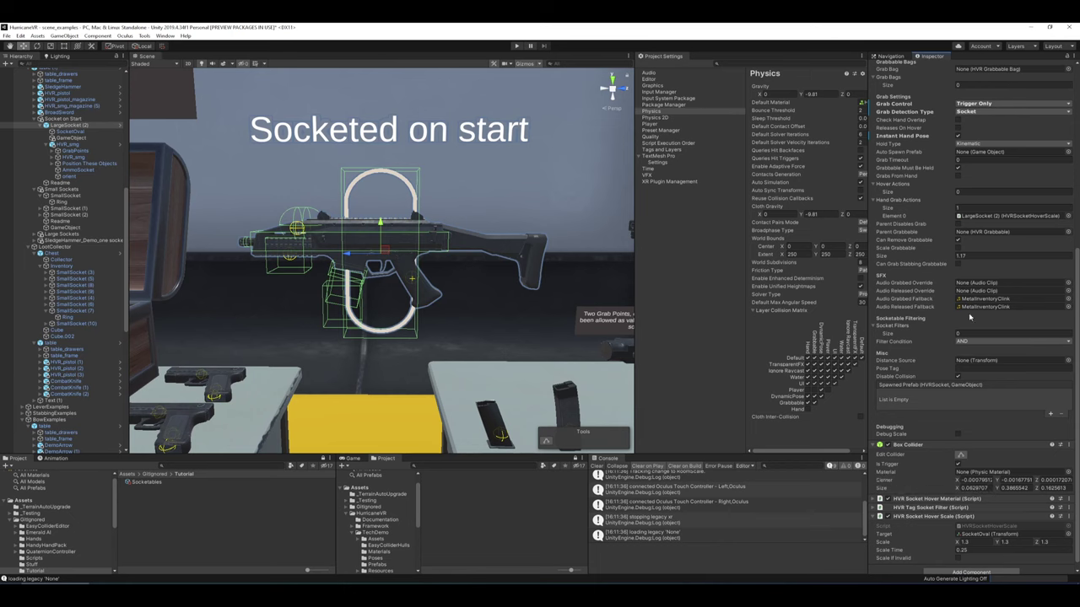
{"action": "scroll", "coordinate": [959, 390], "scroll_direction": "down", "scroll_amount": 1}
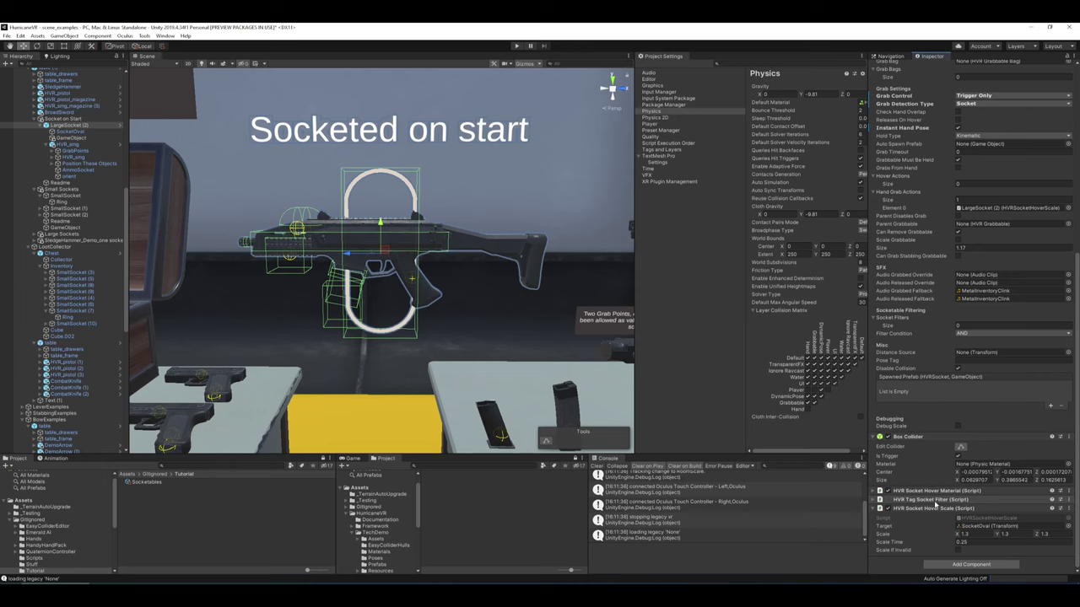
{"action": "left_click", "coordinate": [978, 334]}
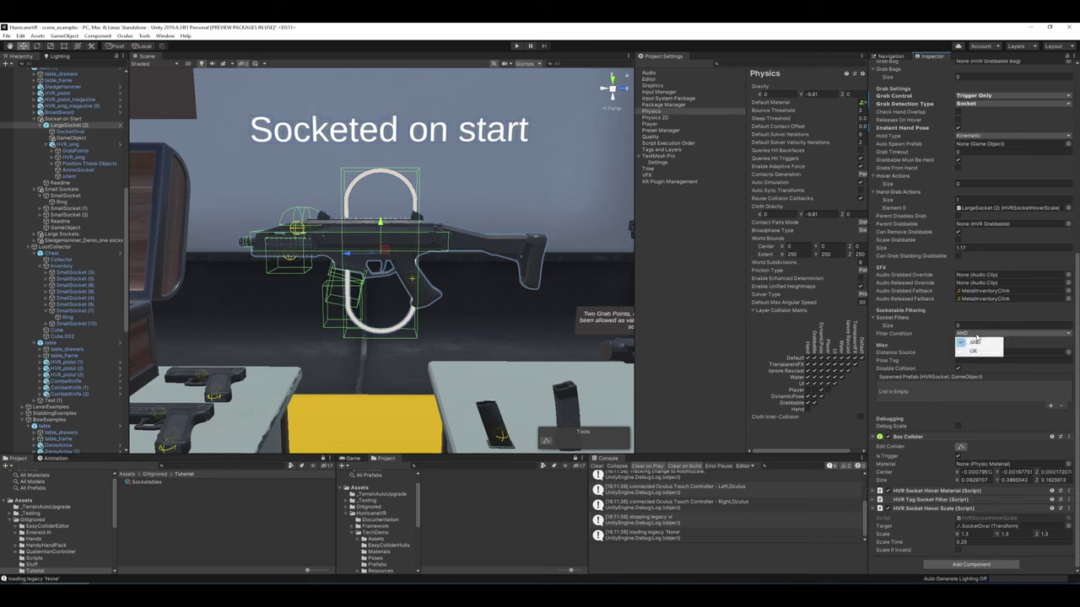
{"action": "left_click", "coordinate": [980, 342]}
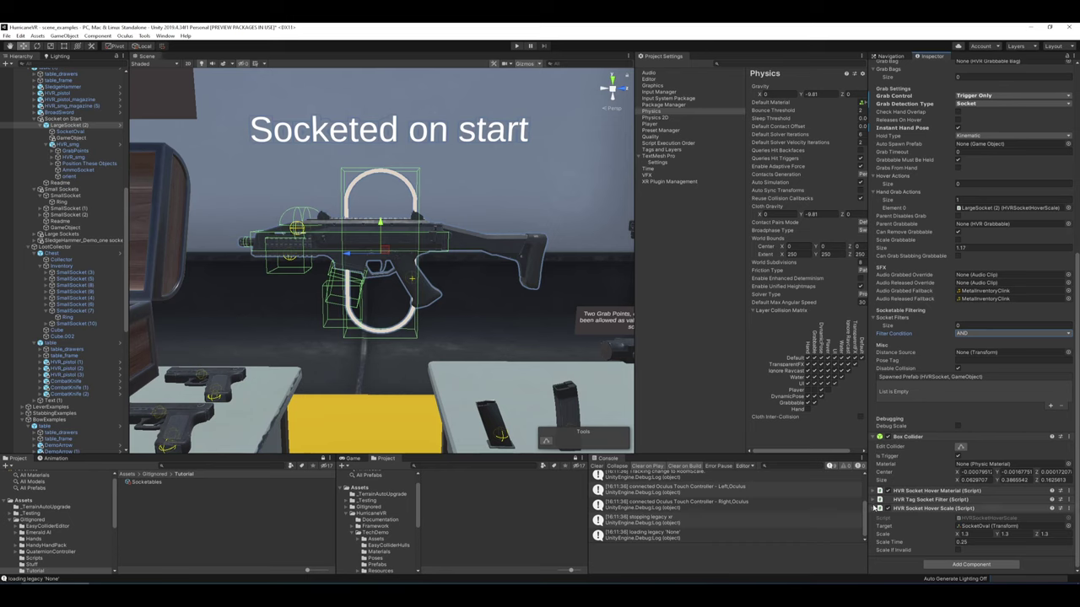
- Expand the HVR Tag Socket Filter on LargeSocket (2) and examine its Tags and Any settings
{"action": "scroll", "coordinate": [873, 503], "scroll_direction": "up", "scroll_amount": 1}
{"action": "left_click", "coordinate": [880, 544]}
{"action": "scroll", "coordinate": [920, 526], "scroll_direction": "down", "scroll_amount": 1}
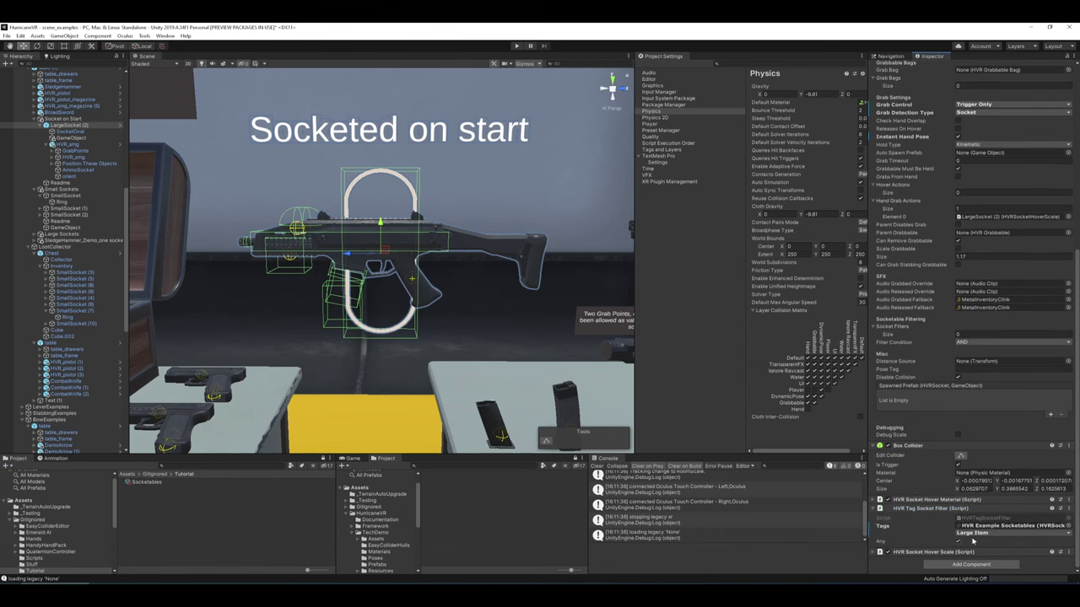
{"action": "left_click", "coordinate": [958, 541]}
- Collapse LargeSocket (2)'s Socket Filters list and examine its Distance Source setting alongside the socketed SMG
{"action": "right_click_drag", "start_coordinate": [540, 253], "coordinate": [548, 233]}
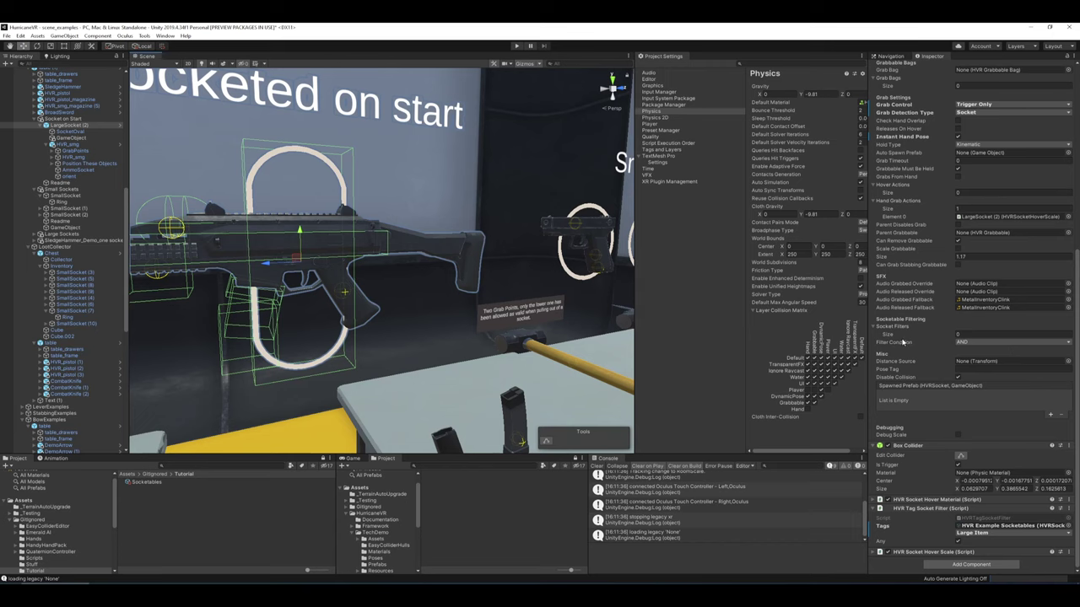
{"action": "mouse_move", "coordinate": [902, 342]}
{"action": "left_click", "coordinate": [877, 328]}
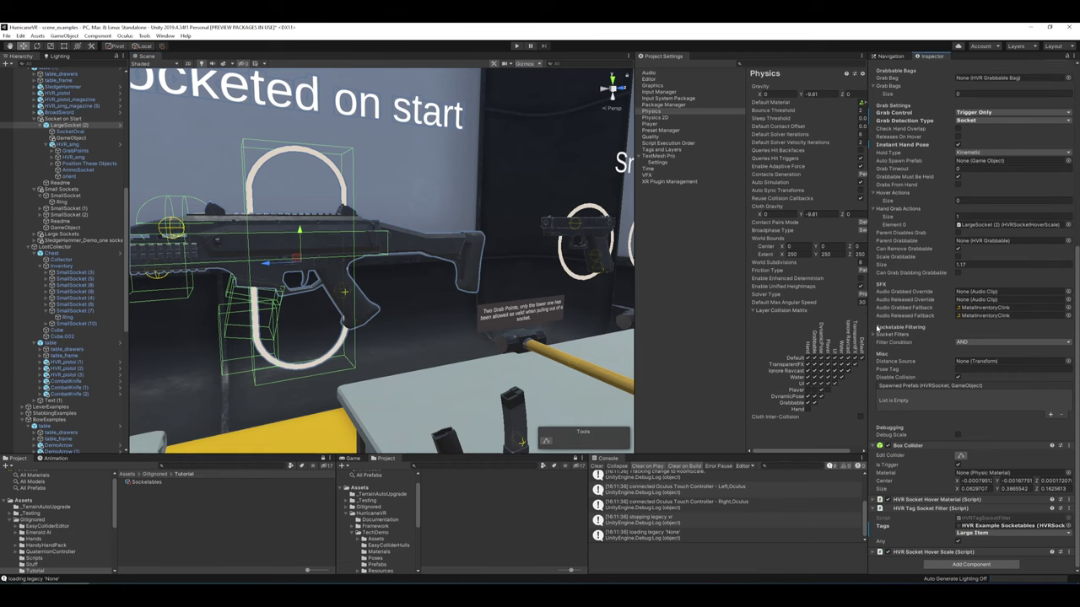
{"action": "left_click_drag", "start_coordinate": [545, 225], "coordinate": [451, 181], "text": "alt"}
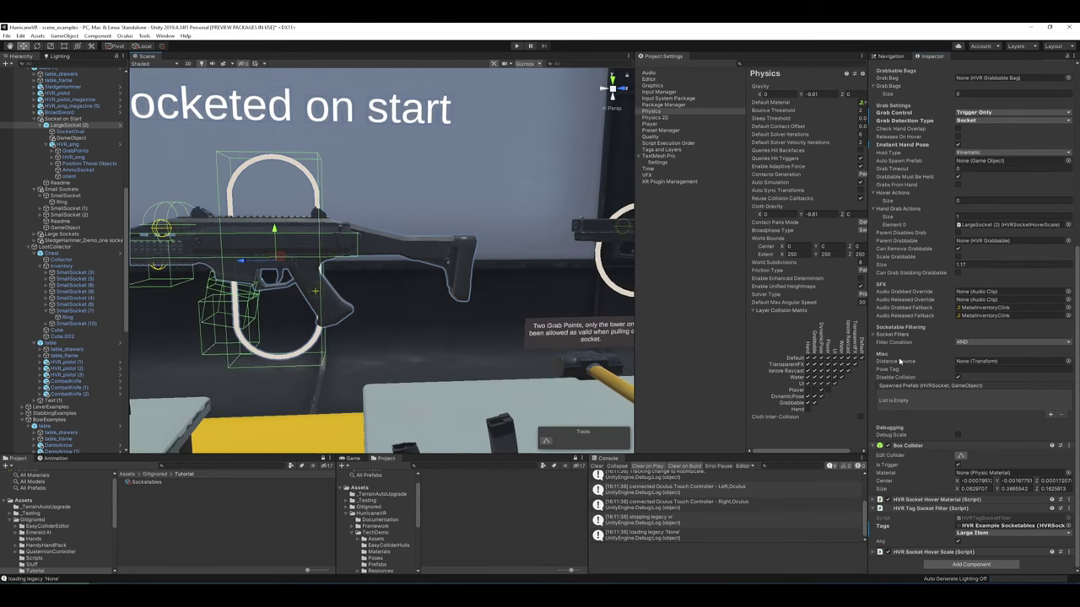
{"action": "right_click_drag", "start_coordinate": [430, 183], "coordinate": [714, 271]}
{"action": "key", "text": "w"}
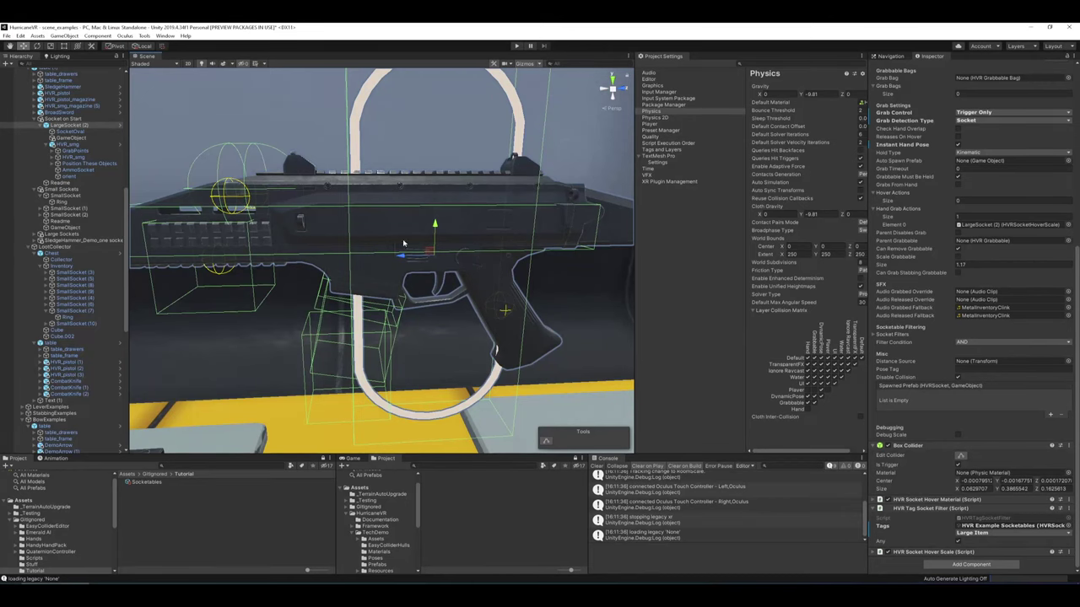
{"action": "right_click_drag", "start_coordinate": [486, 228], "coordinate": [523, 220]}
{"action": "mouse_move", "coordinate": [921, 362]}
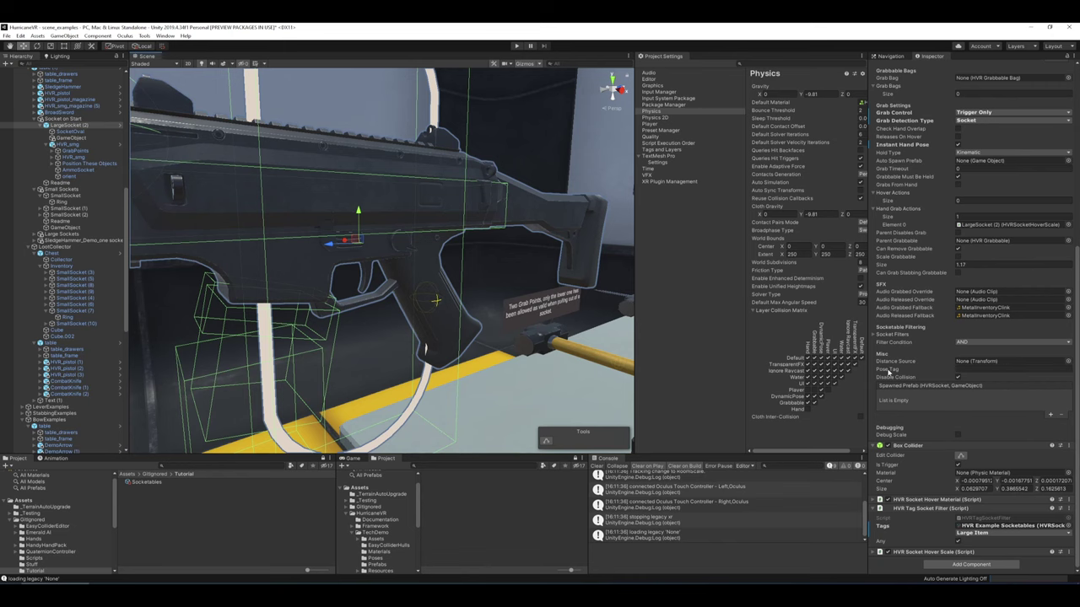
- Examine how the SMG sits in LargeSocket (2) from several sides in relation to the Pose Tag setting
{"action": "right_click_drag", "start_coordinate": [487, 201], "coordinate": [454, 198]}
{"action": "left_click_drag", "start_coordinate": [452, 198], "coordinate": [393, 207], "text": "alt"}
{"action": "right_click_drag", "start_coordinate": [395, 207], "coordinate": [409, 207]}
{"action": "key", "text": "s"}
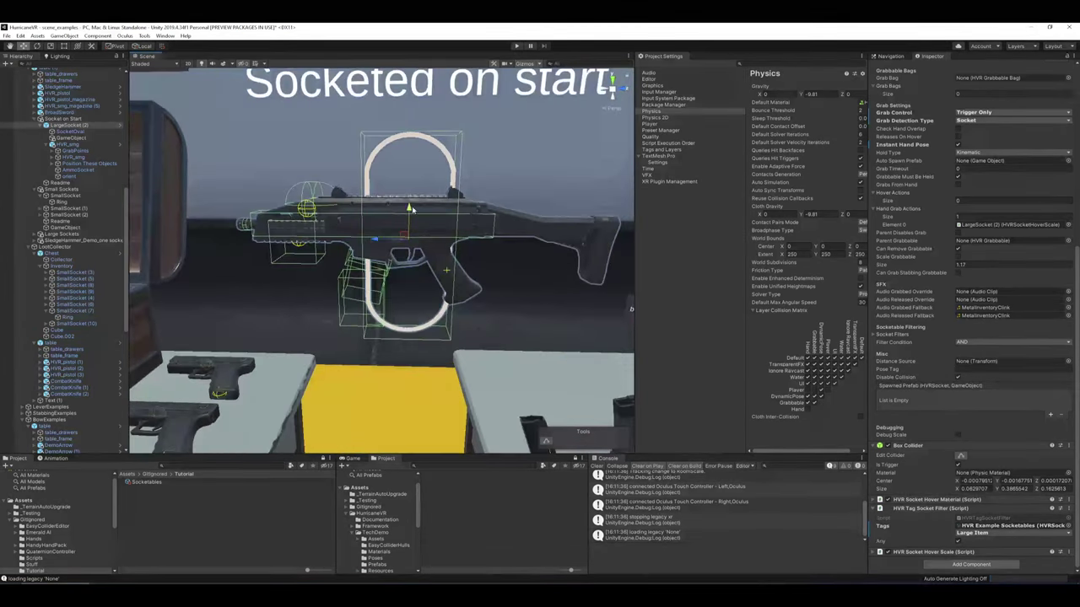
{"action": "key", "text": "w"}
{"action": "right_click_drag", "start_coordinate": [477, 213], "coordinate": [538, 199]}
{"action": "key", "text": "w"}
{"action": "key", "text": "a"}
{"action": "key", "text": "f"}
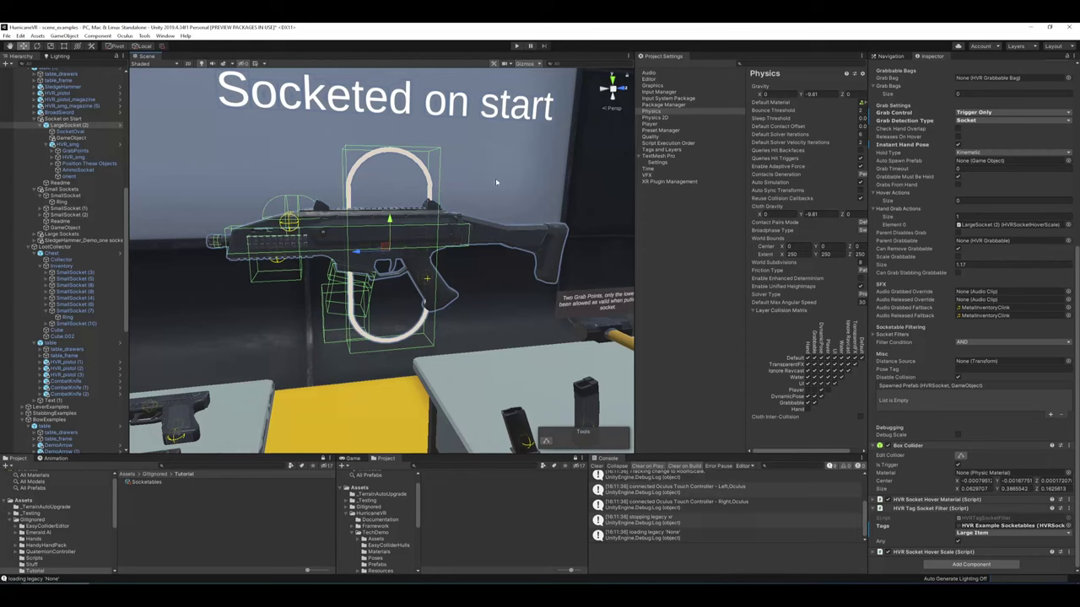
- Examine HVR_smg's HVR Tag Socketable settings, then bring up LargeSocket (2)'s Misc and Debugging settings
{"action": "left_click_drag", "start_coordinate": [389, 226], "coordinate": [518, 197]}
{"action": "left_click", "coordinate": [396, 181]}
{"action": "key", "text": "e"}
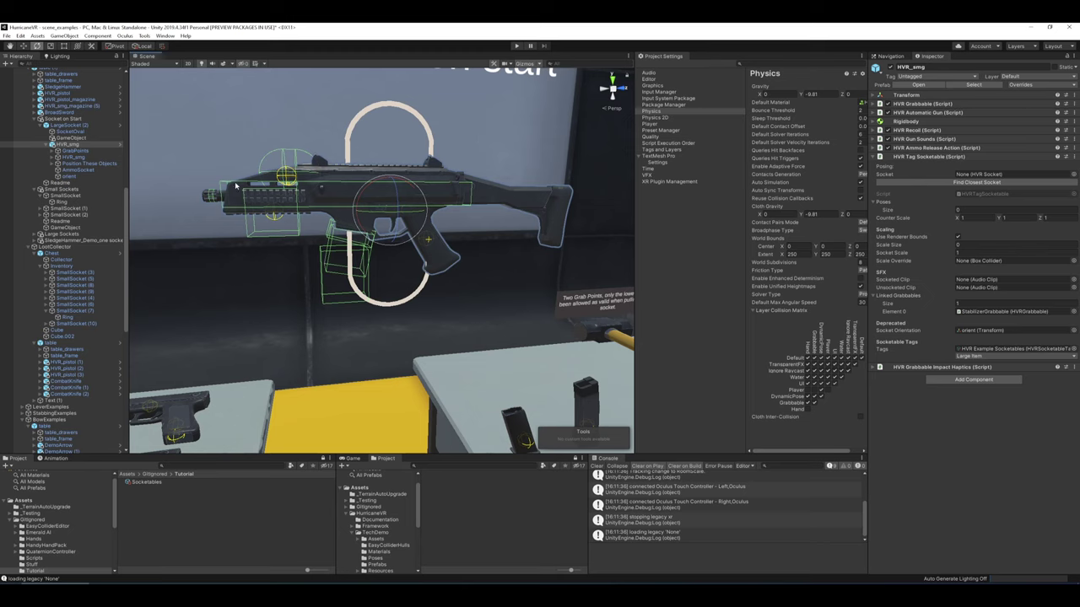
{"action": "left_click", "coordinate": [93, 125]}
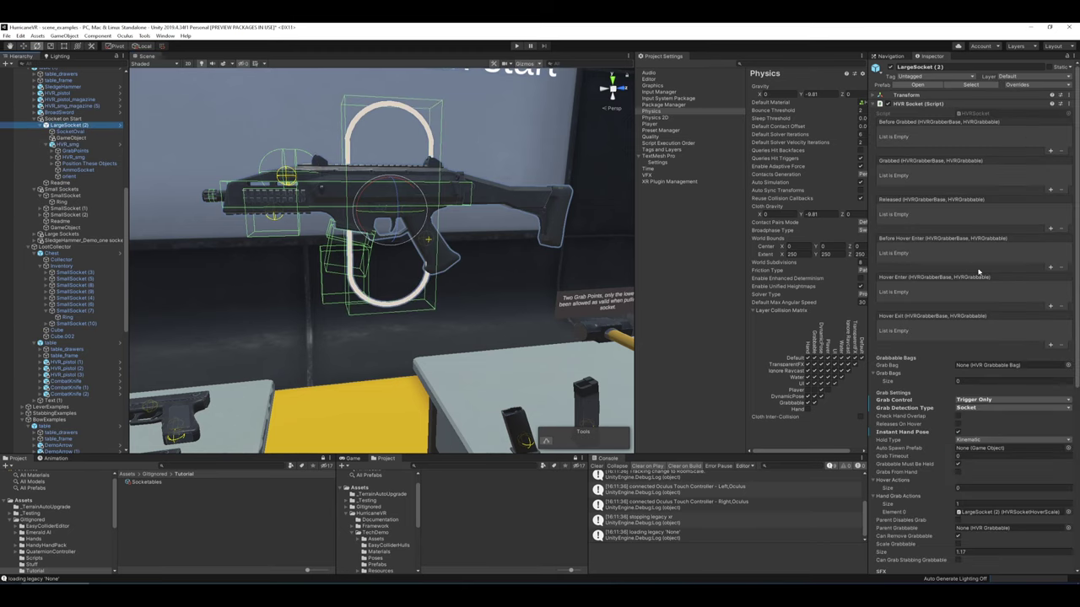
{"action": "scroll", "coordinate": [979, 271], "scroll_direction": "down", "scroll_amount": 10}
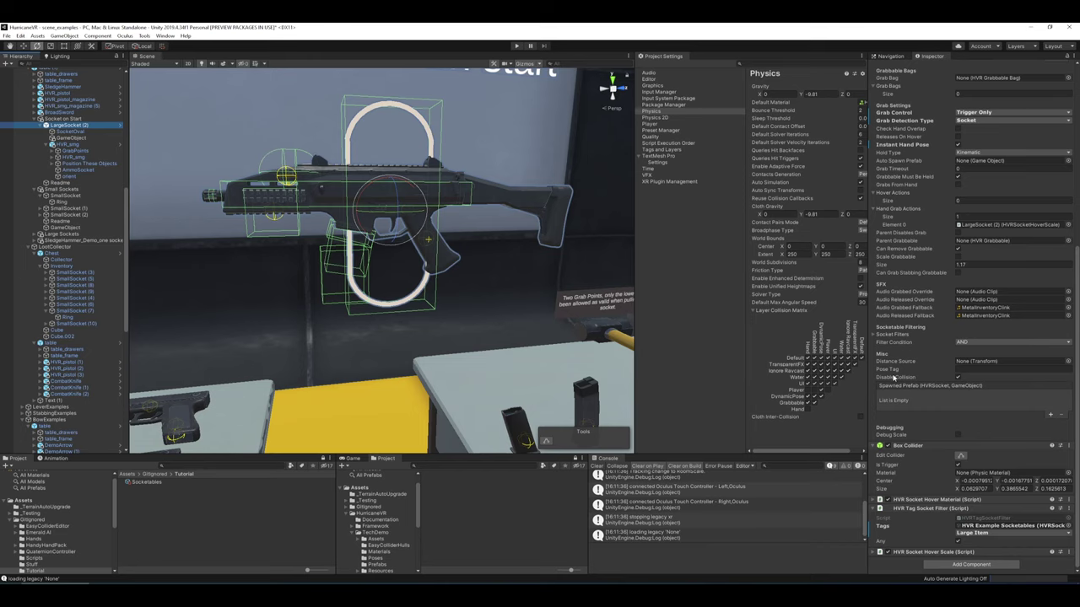
- Toggle Disable Collision off and back on for LargeSocket (2) while examining the socketed SMG's colliders
{"action": "left_click", "coordinate": [957, 378]}
{"action": "right_click_drag", "start_coordinate": [389, 251], "coordinate": [500, 245]}
{"action": "right_click_drag", "start_coordinate": [489, 186], "coordinate": [514, 186]}
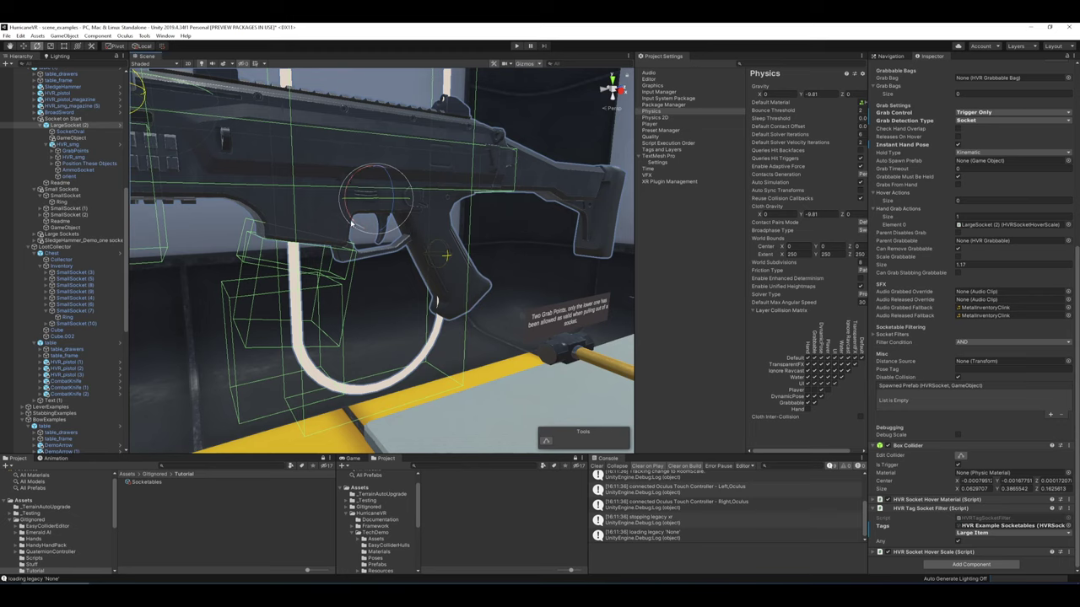
{"action": "left_click", "coordinate": [959, 379]}
{"action": "right_click_drag", "start_coordinate": [509, 298], "coordinate": [461, 197]}
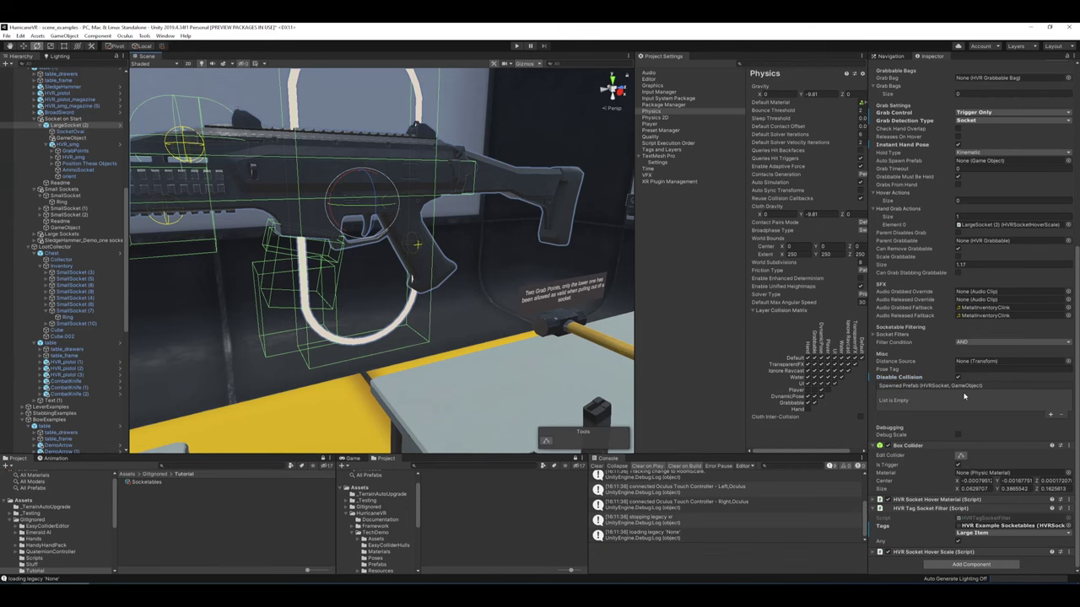
- Open the HVRSocket script in the code editor and examine the DebugScale check in its Update method, then return to Unity
{"action": "scroll", "coordinate": [991, 90], "scroll_direction": "up", "scroll_amount": 10}
{"action": "double_click", "coordinate": [983, 114]}
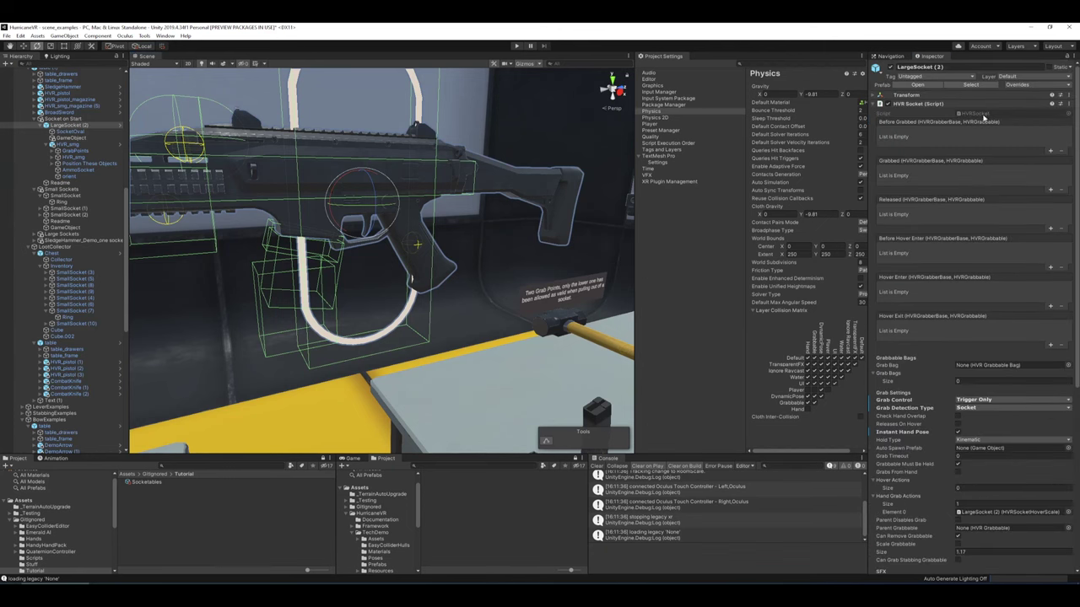
{"action": "key", "text": "alt+backslash"}
{"action": "type", "text": "update"}
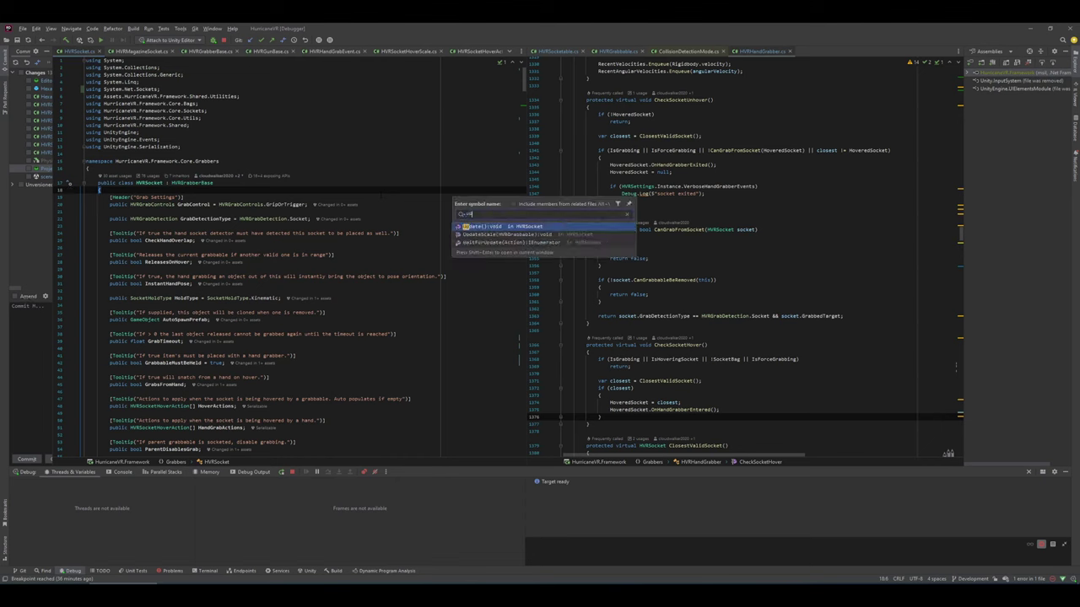
{"action": "key", "text": "Return"}
{"action": "key", "text": "Down"}
{"action": "key", "text": "Down"}
{"action": "key", "text": "Down"}
{"action": "key", "text": "Down"}
{"action": "key", "text": "Down"}
{"action": "key", "text": "Down"}
{"action": "key", "text": "Down"}
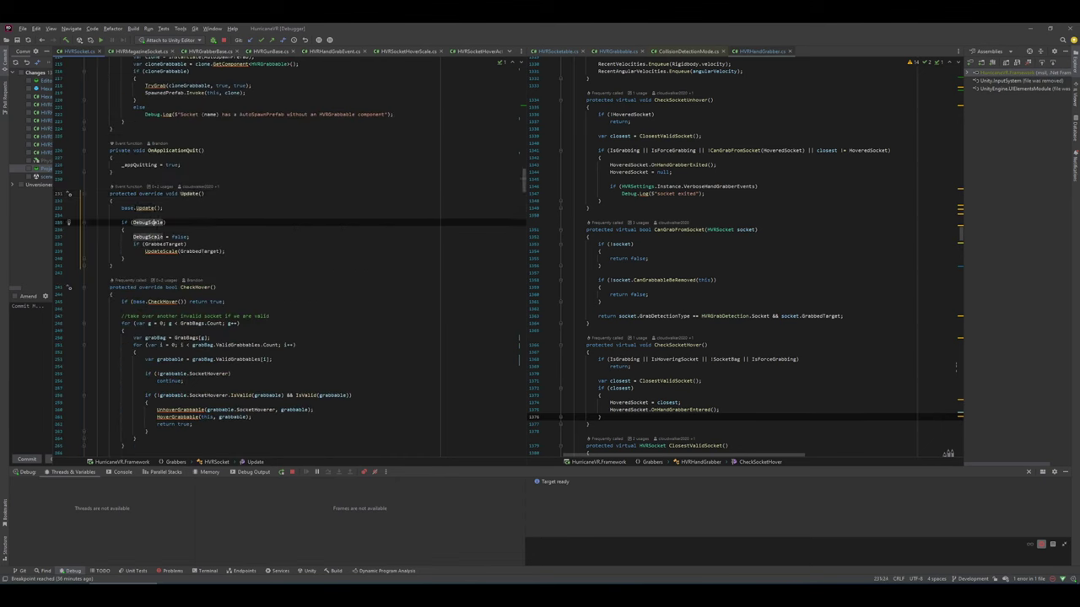
{"action": "key", "text": "alt+Tab"}
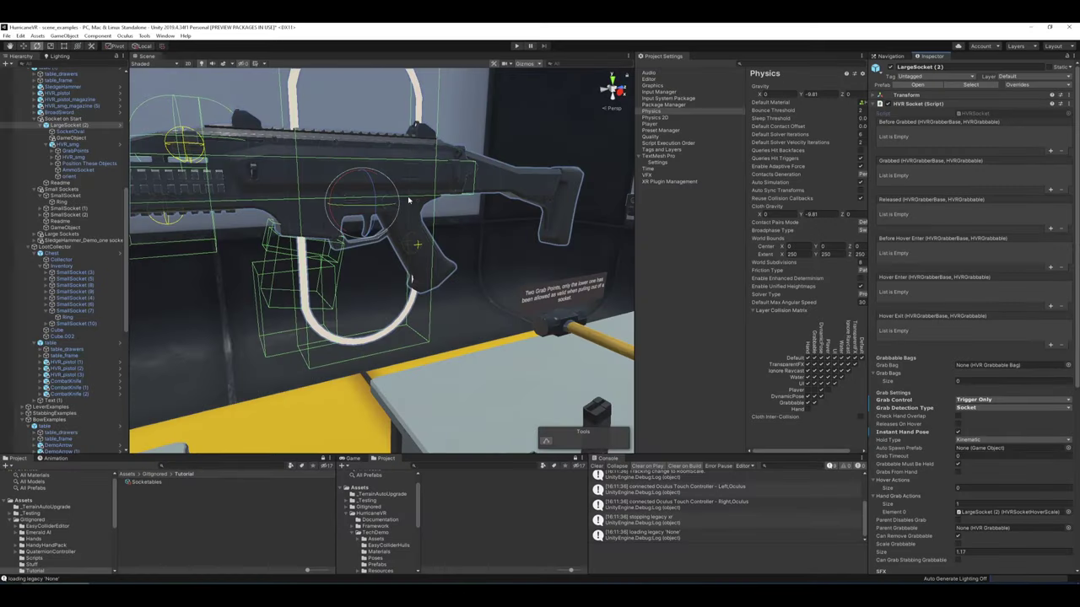
- Run the scene with LargeSocket (2) selected and check the UpdateScale call in the HVRSocket script
{"action": "left_click_drag", "start_coordinate": [502, 149], "coordinate": [473, 187], "text": "alt"}
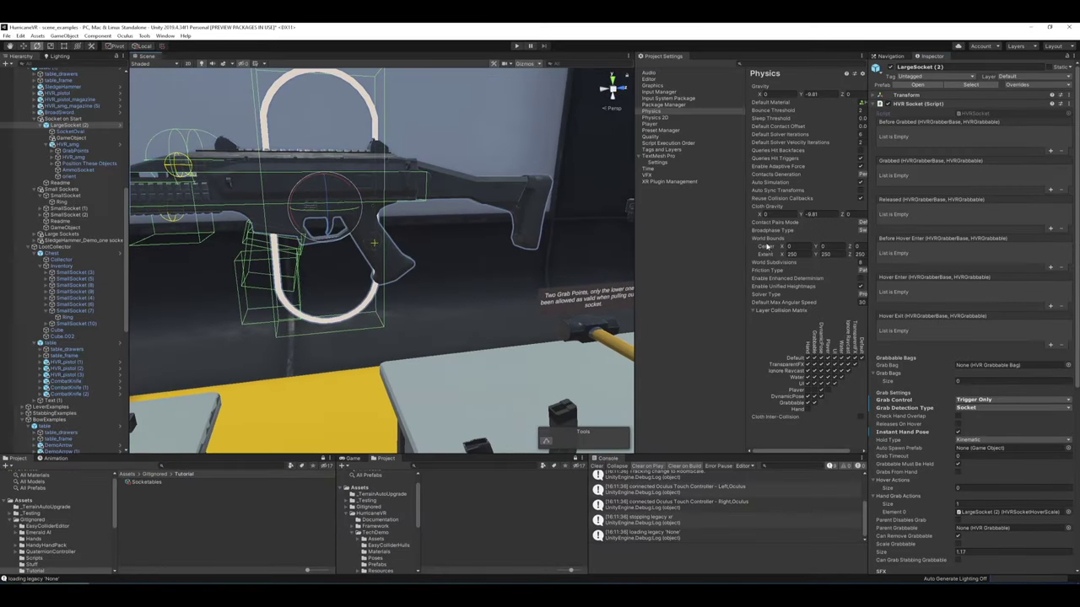
{"action": "scroll", "coordinate": [967, 401], "scroll_direction": "down", "scroll_amount": 5}
{"action": "scroll", "coordinate": [933, 453], "scroll_direction": "down", "scroll_amount": 3}
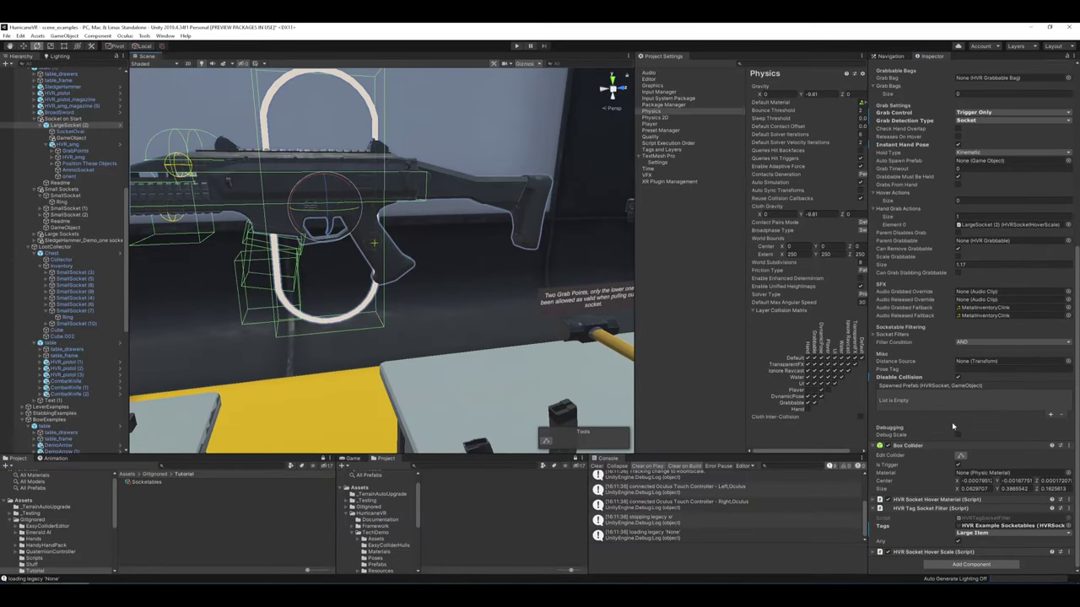
{"action": "right_click_drag", "start_coordinate": [521, 273], "coordinate": [517, 239]}
{"action": "key", "text": "w"}
{"action": "key", "text": "s"}
{"action": "left_click", "coordinate": [515, 47]}
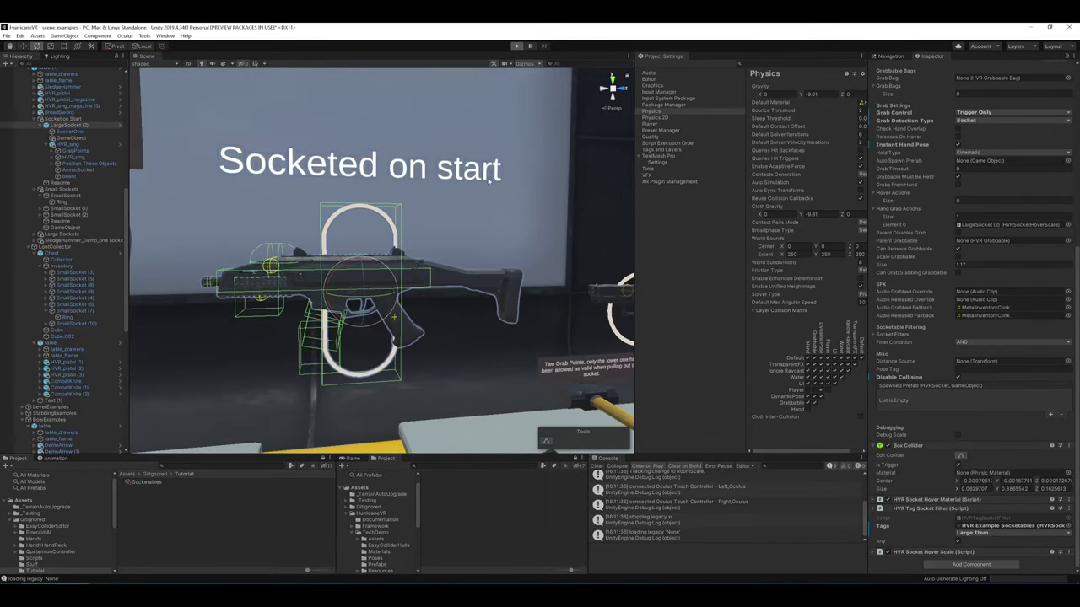
{"action": "right_click_drag", "start_coordinate": [405, 192], "coordinate": [412, 199]}
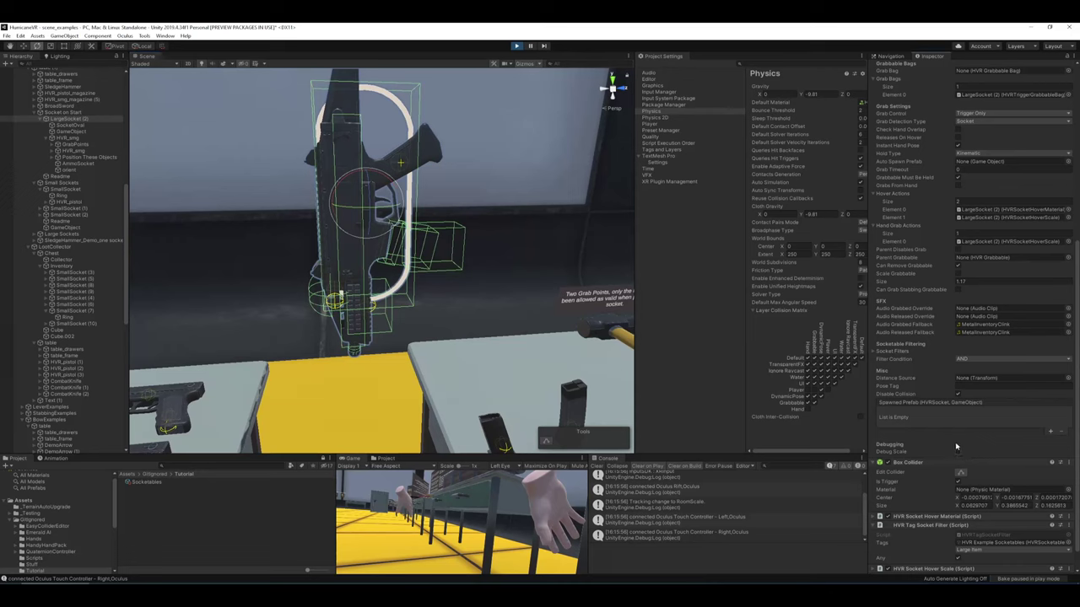
{"action": "key", "text": "alt+Tab"}
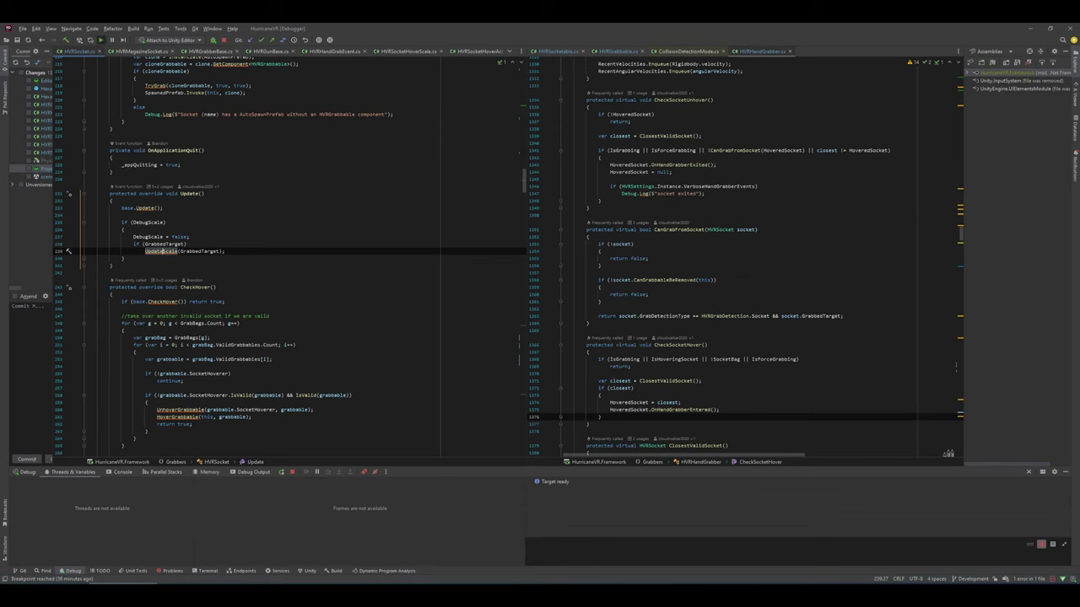
{"action": "key", "text": "alt+Tab"}
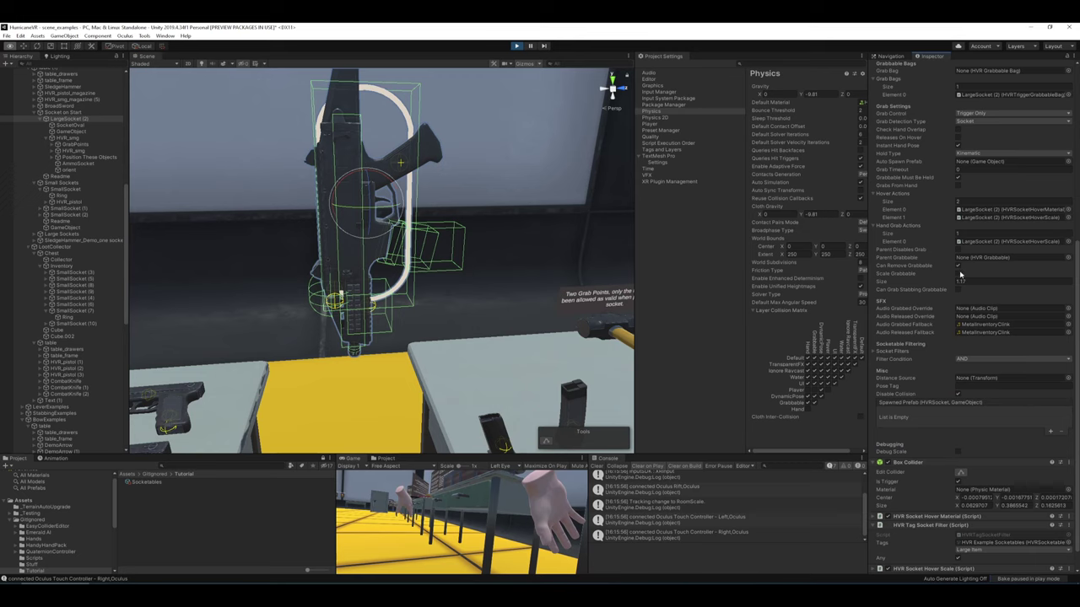
- Enable Scale Grabbable on LargeSocket (2), set its Size to 1.92 and apply it with Debug Scale
{"action": "left_click_drag", "start_coordinate": [885, 284], "coordinate": [896, 284]}
{"action": "left_click", "coordinate": [958, 453]}
{"action": "right_click_drag", "start_coordinate": [487, 253], "coordinate": [490, 265]}
{"action": "key", "text": "s"}
{"action": "key", "text": "s"}
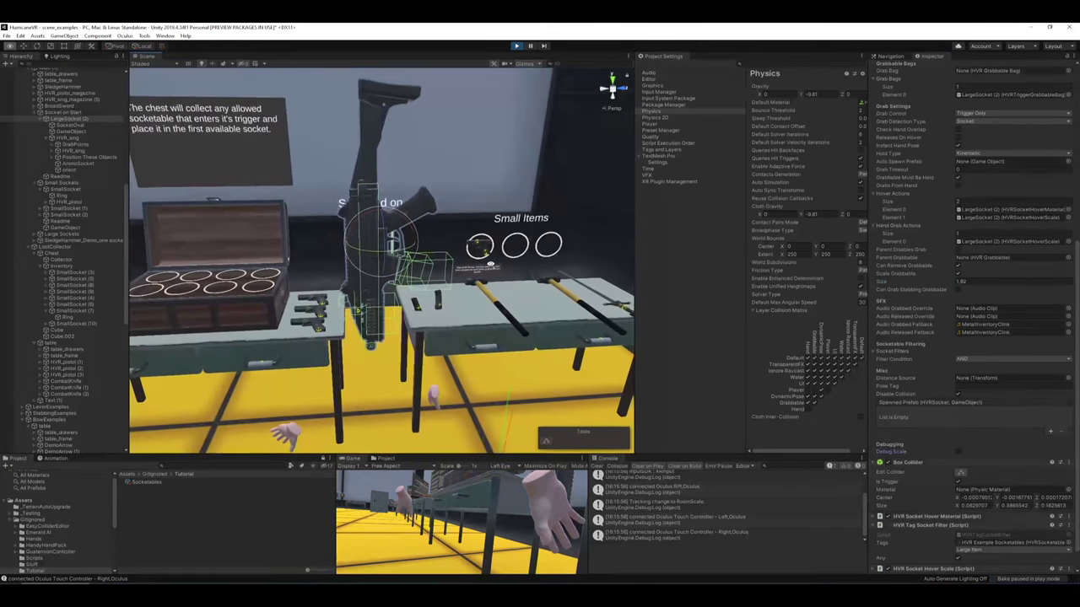
- Reduce LargeSocket (2)'s Size to 0.9 and reapply the scaling with Debug Scale
{"action": "left_click_drag", "start_coordinate": [903, 284], "coordinate": [892, 282]}
{"action": "left_click", "coordinate": [960, 452]}
{"action": "left_click", "coordinate": [958, 453]}
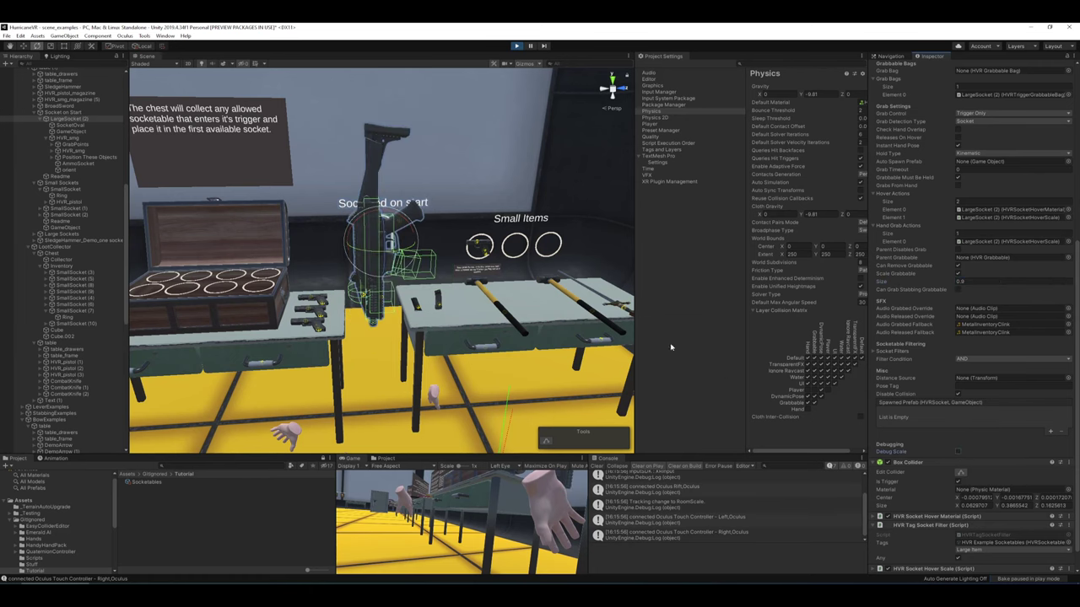
- Stop the running scene and collapse the HVR Socket component on LargeSocket (2)
{"action": "right_click_drag", "start_coordinate": [541, 133], "coordinate": [544, 113]}
{"action": "key", "text": "w"}
{"action": "left_click", "coordinate": [516, 46]}
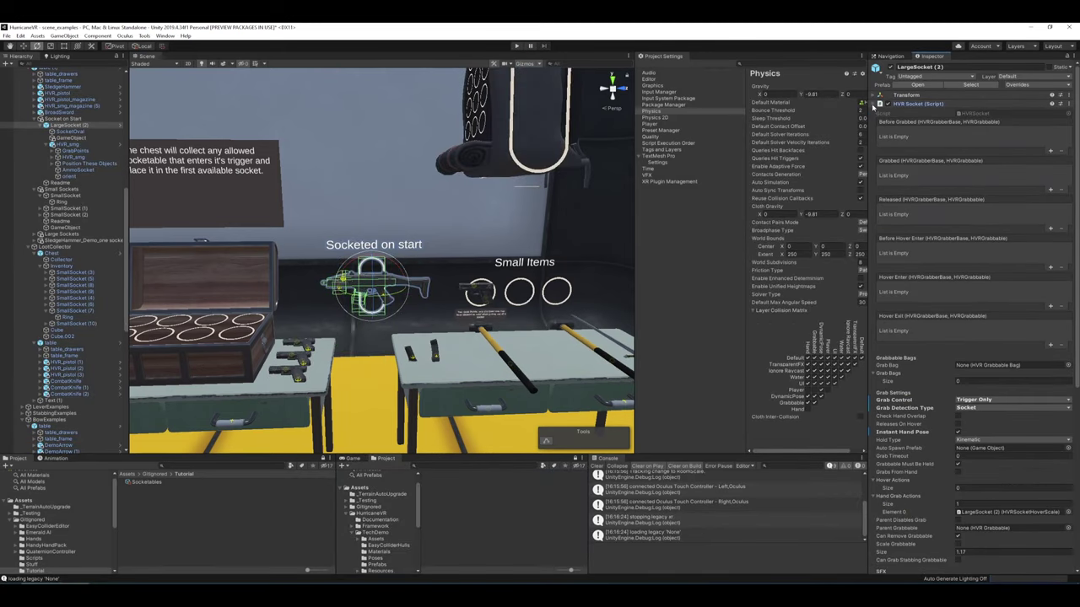
{"action": "left_click", "coordinate": [881, 104]}
{"action": "key", "text": "w"}
{"action": "right_click_drag", "start_coordinate": [477, 148], "coordinate": [522, 160]}
{"action": "key", "text": "w"}
{"action": "key", "text": "s"}
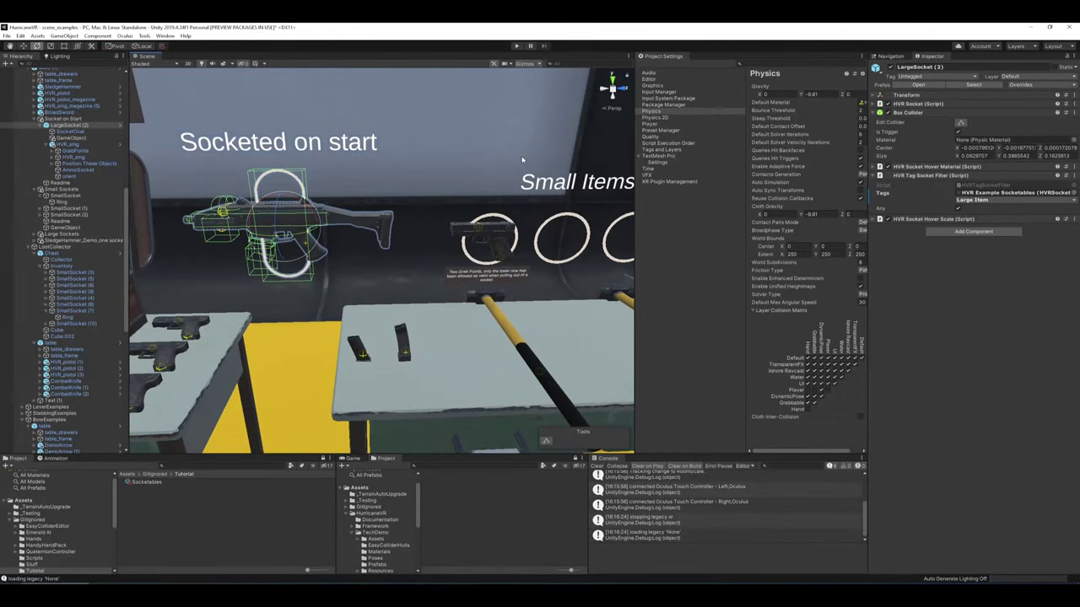
{"action": "right_click_drag", "start_coordinate": [464, 188], "coordinate": [443, 169]}
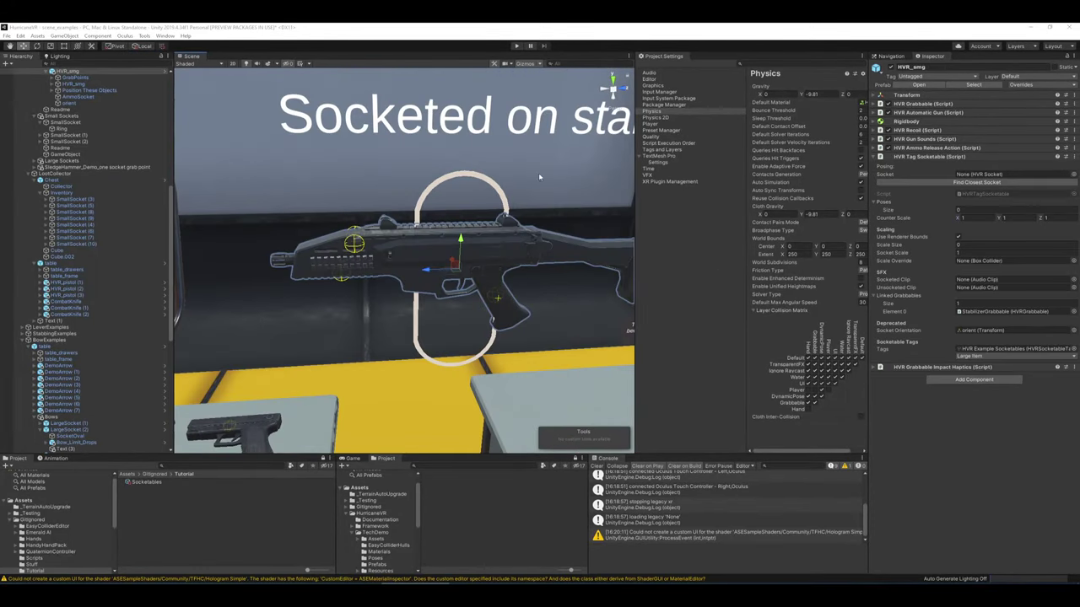
- Examine the Linked Grabbables setting in HVR_smg's HVR Tag Socketable component alongside the socketed SMG
{"action": "key", "text": "d"}
{"action": "right_click_drag", "start_coordinate": [539, 176], "coordinate": [464, 161]}
{"action": "key", "text": "w"}
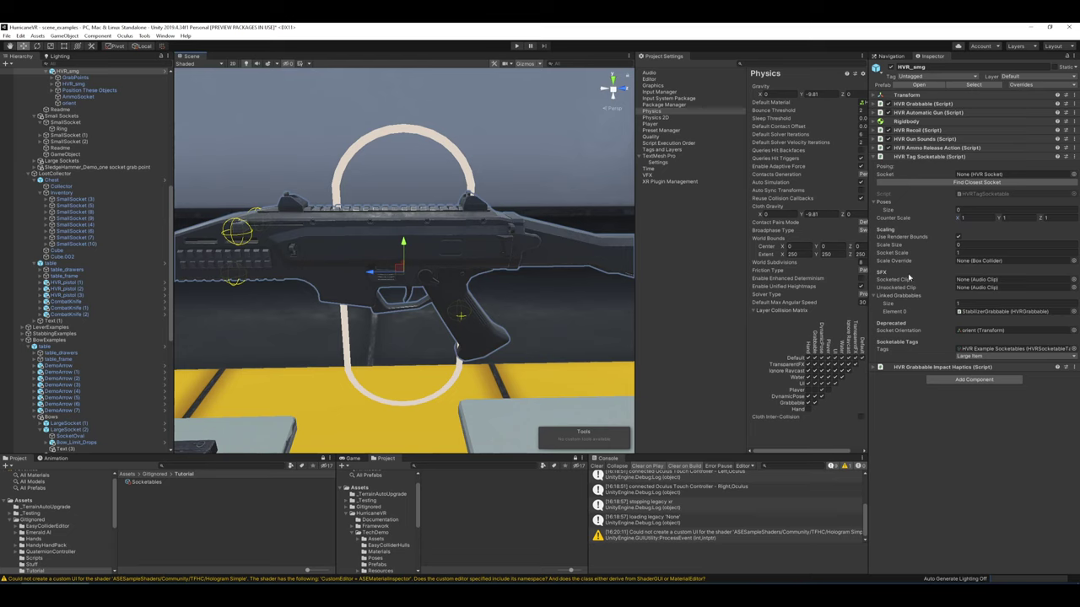
{"action": "mouse_move", "coordinate": [892, 299]}
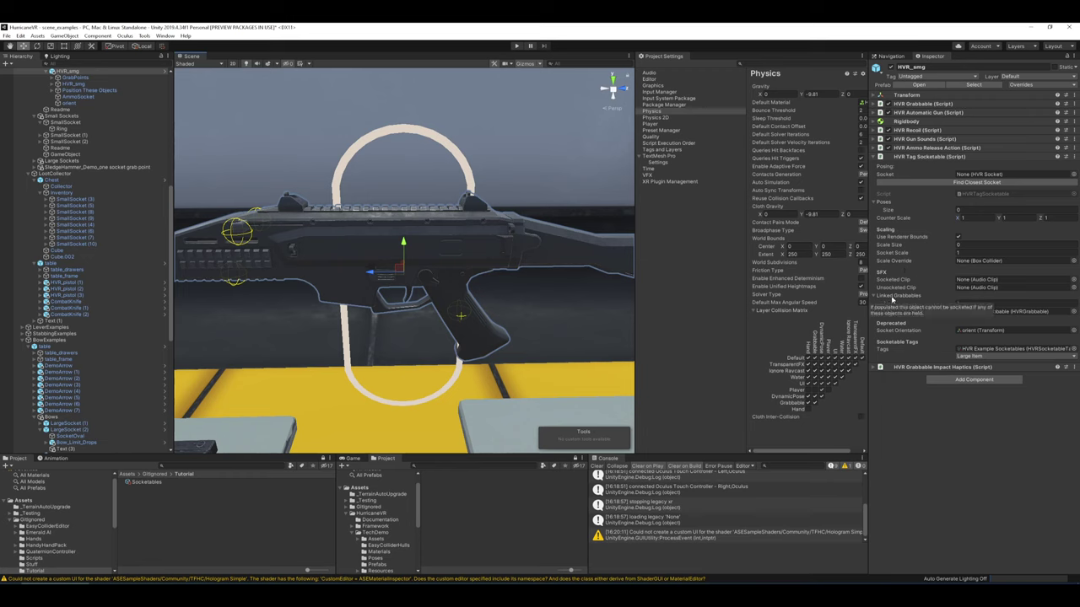
{"action": "left_click_drag", "start_coordinate": [474, 159], "coordinate": [410, 245], "text": "alt"}
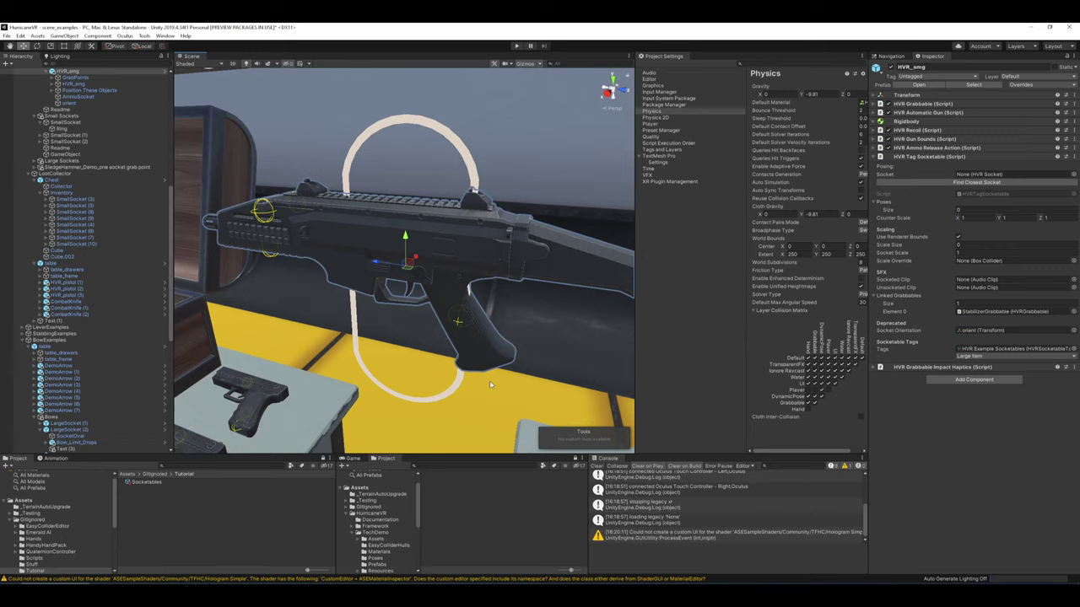
{"action": "left_click_drag", "start_coordinate": [465, 334], "coordinate": [478, 203], "text": "alt"}
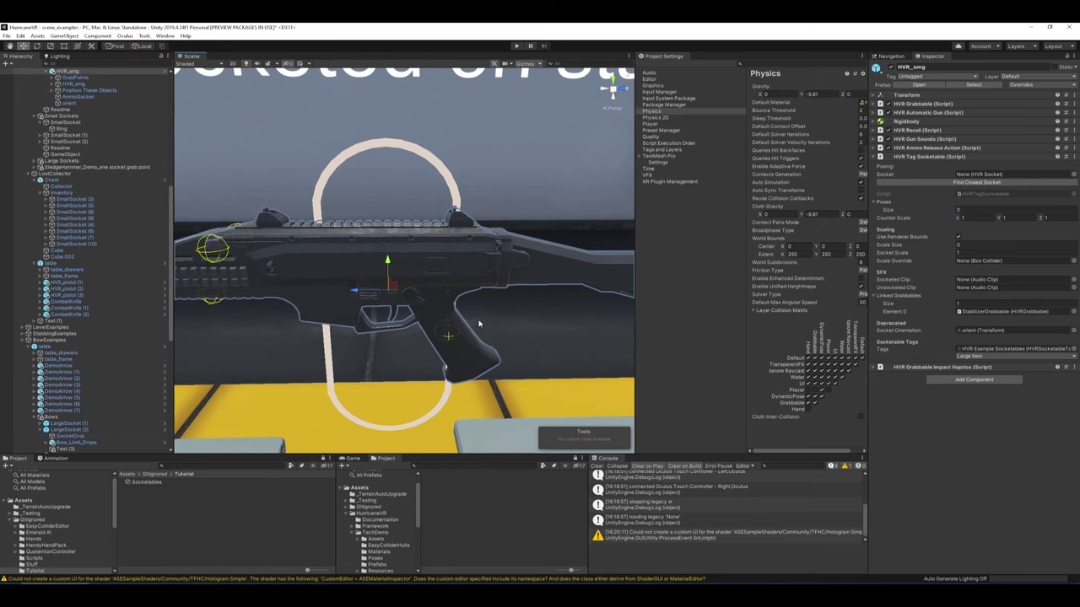
{"action": "right_click_drag", "start_coordinate": [491, 217], "coordinate": [435, 150]}
{"action": "key", "text": "w"}
{"action": "key", "text": "s"}
{"action": "key", "text": "w"}
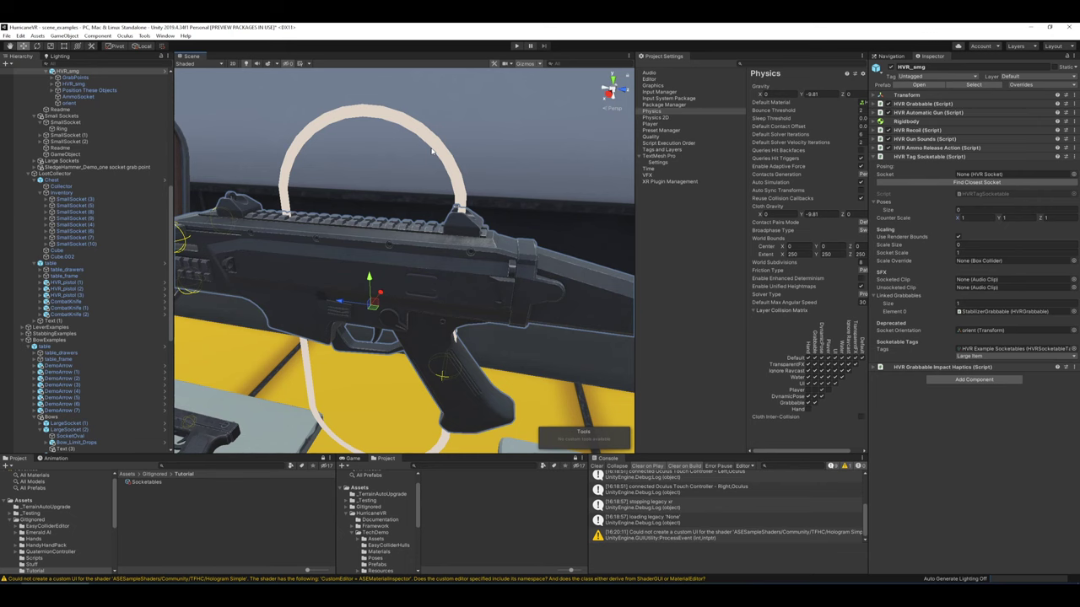
{"action": "scroll", "coordinate": [447, 202], "scroll_direction": "down", "scroll_amount": 8}
{"action": "scroll", "coordinate": [453, 217], "scroll_direction": "up", "scroll_amount": 9}
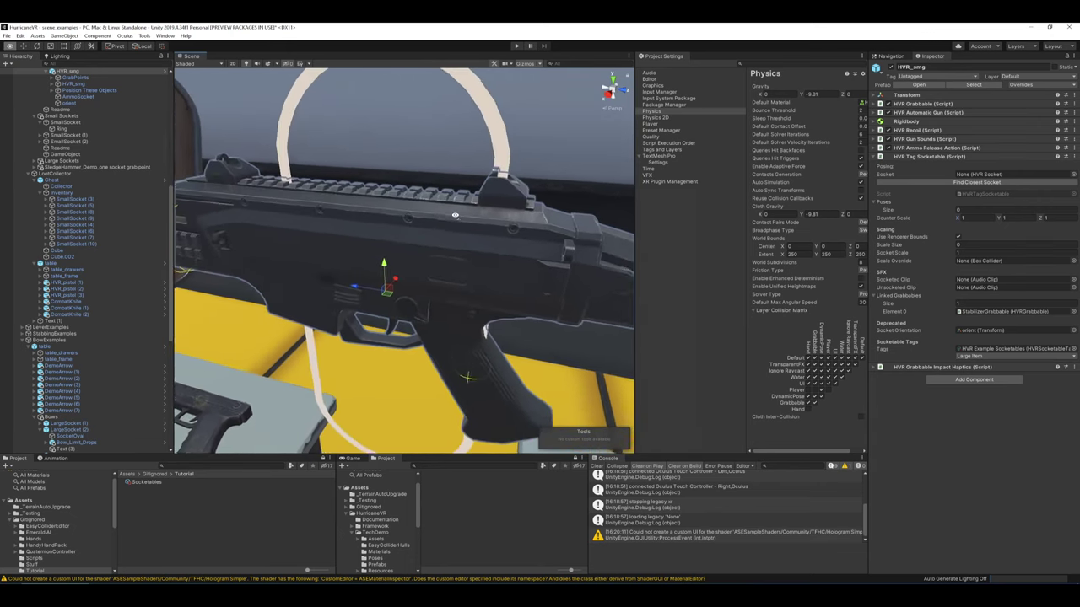
{"action": "right_click_drag", "start_coordinate": [452, 217], "coordinate": [413, 221]}
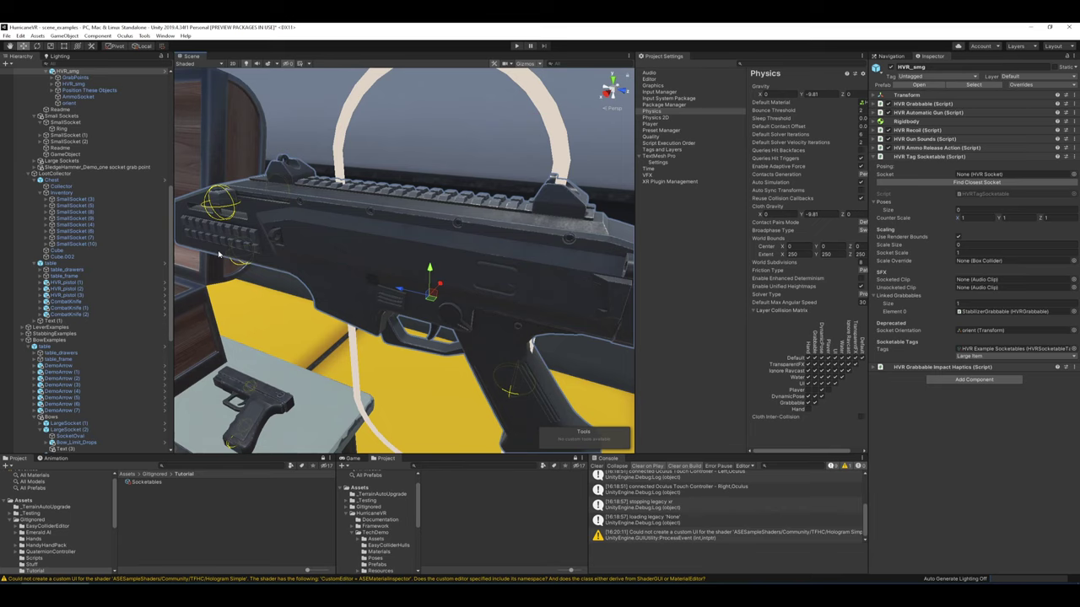
- Locate and inspect the StabilizerGrabbable object linked in Linked Grabbables, then reselect and frame HVR_smg
{"action": "left_click", "coordinate": [990, 312]}
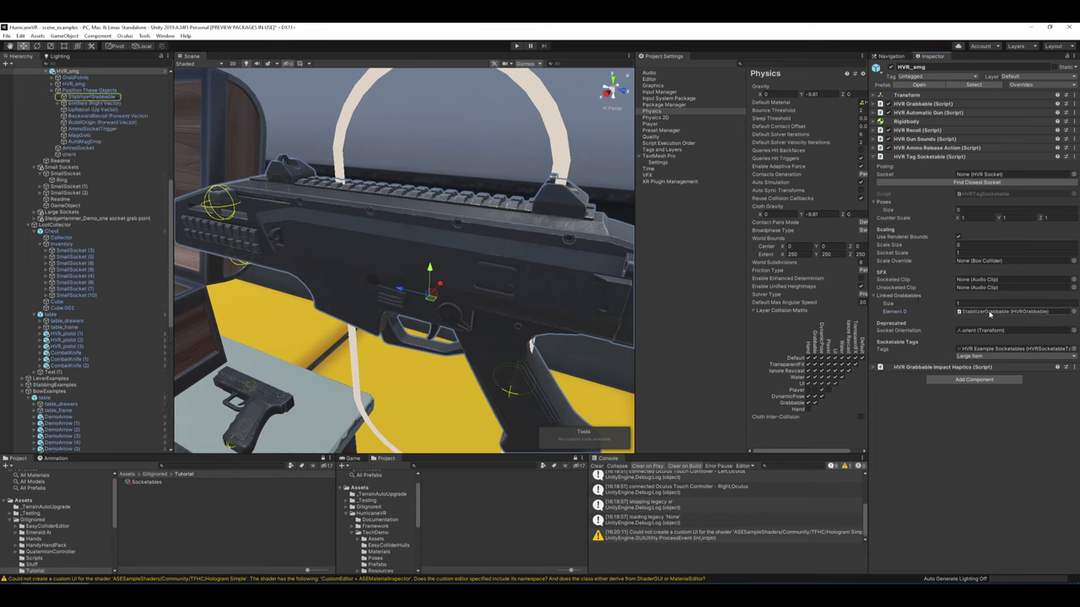
{"action": "left_click", "coordinate": [117, 98]}
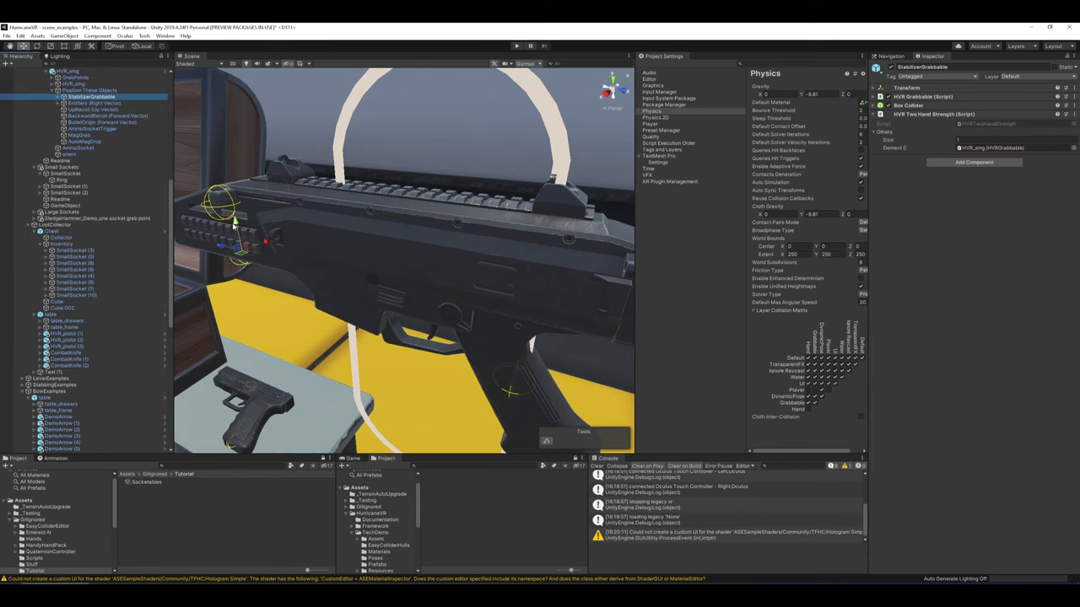
{"action": "left_click", "coordinate": [222, 194]}
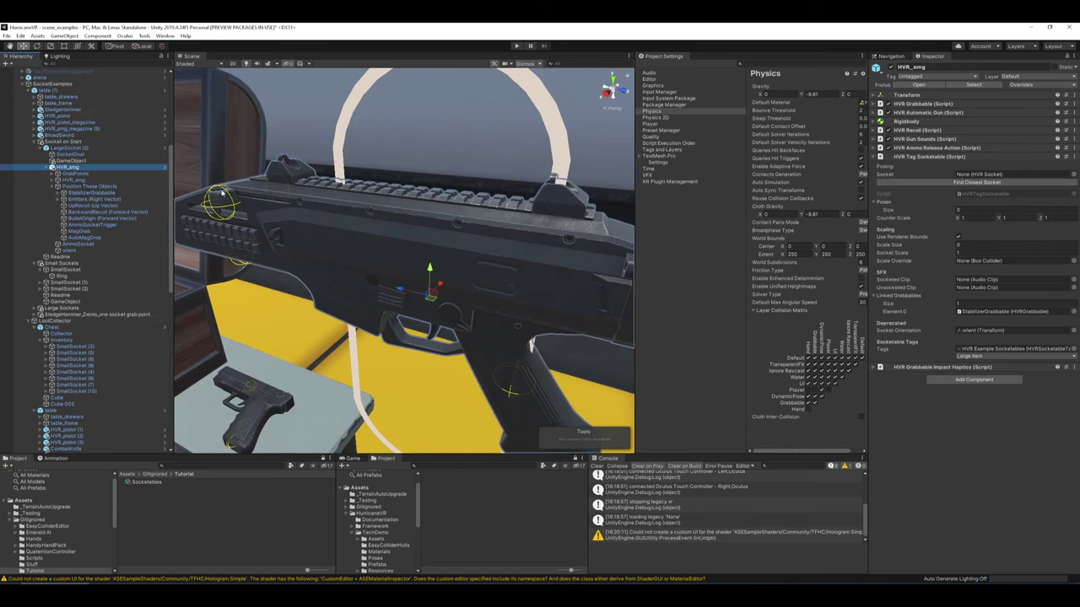
{"action": "key", "text": "f"}
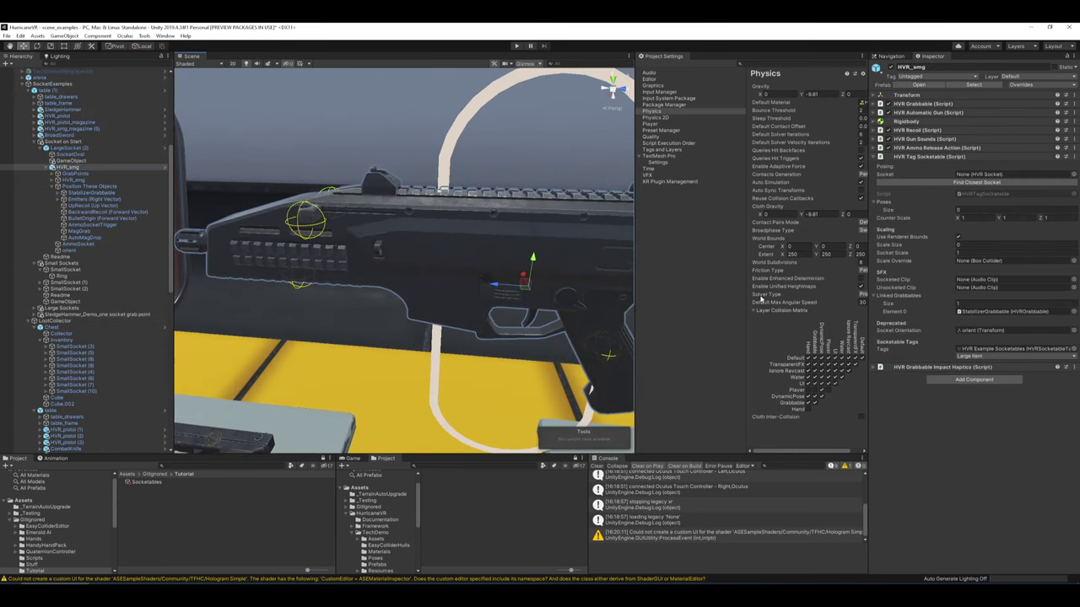
- Review the Linked Grabbables description and examine the SMG's stabilizer and grip areas from several angles
{"action": "mouse_move", "coordinate": [920, 299]}
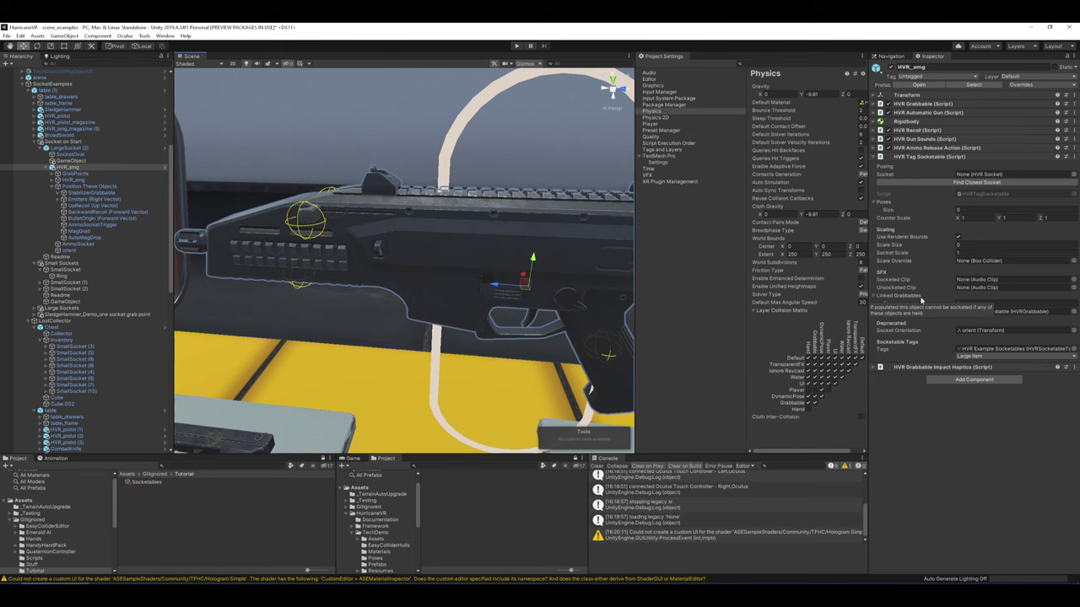
{"action": "key", "text": "s"}
{"action": "right_click_drag", "start_coordinate": [455, 211], "coordinate": [368, 180]}
{"action": "key", "text": "w"}
{"action": "key", "text": "s"}
{"action": "key", "text": "d"}
{"action": "key", "text": "w"}
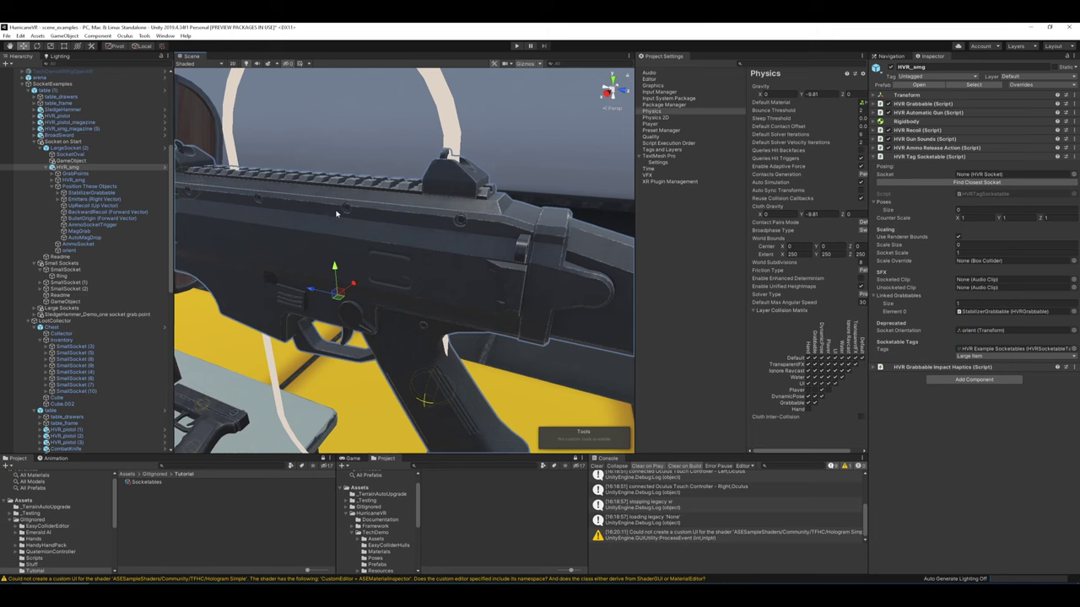
{"action": "key", "text": "f"}
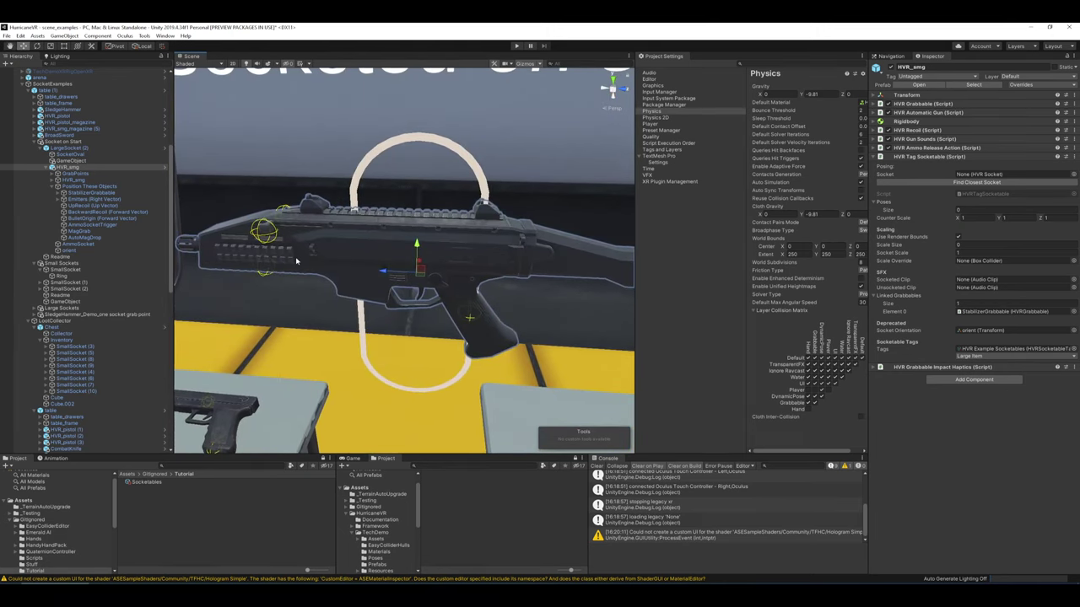
{"action": "right_click_drag", "start_coordinate": [421, 202], "coordinate": [418, 201]}
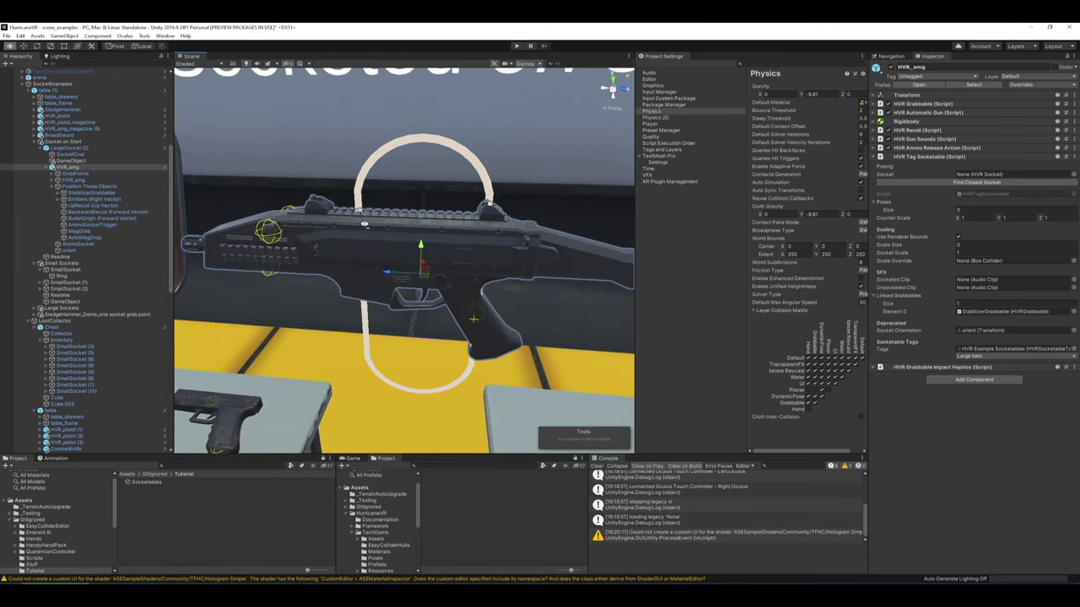
{"action": "key", "text": "w"}
{"action": "right_click_drag", "start_coordinate": [364, 222], "coordinate": [335, 235]}
{"action": "key", "text": "s"}
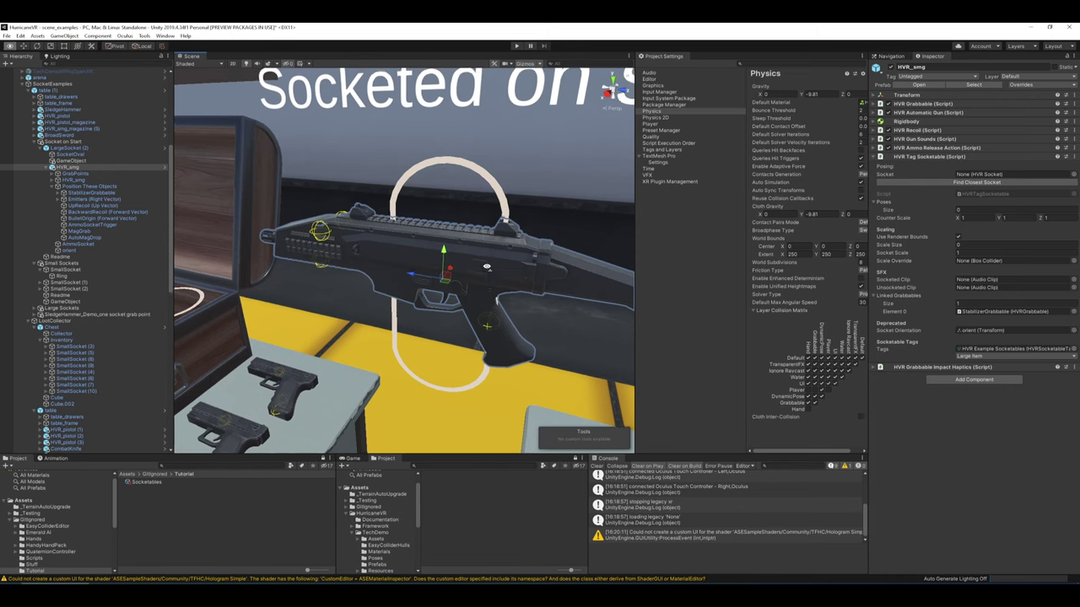
{"action": "key", "text": "a"}
{"action": "right_click_drag", "start_coordinate": [486, 265], "coordinate": [528, 259]}
{"action": "key", "text": "w"}
- Collapse the Socket on Start group, then select the Chest and view its sockets up close
{"action": "scroll", "coordinate": [528, 260], "scroll_direction": "up", "scroll_amount": 1}
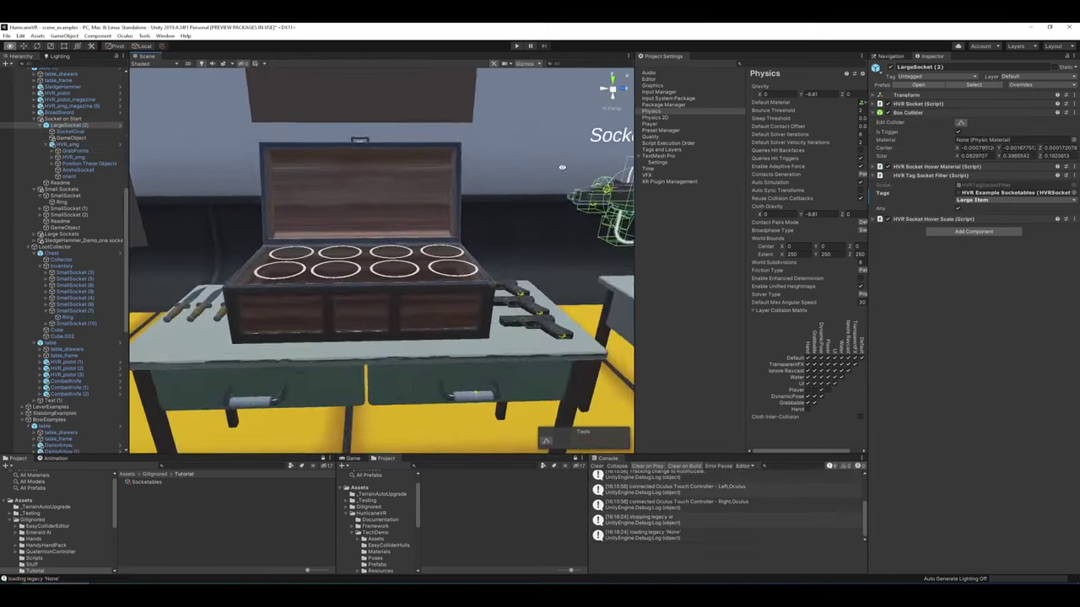
{"action": "scroll", "coordinate": [555, 211], "scroll_direction": "up", "scroll_amount": 5}
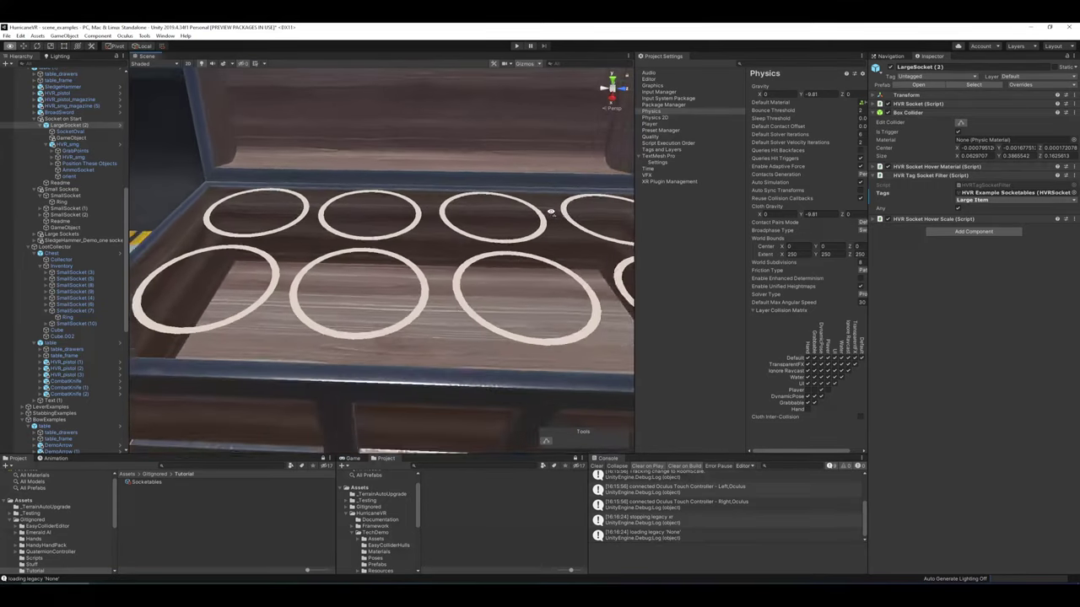
{"action": "right_click_drag", "start_coordinate": [555, 212], "coordinate": [562, 213]}
{"action": "key", "text": "s"}
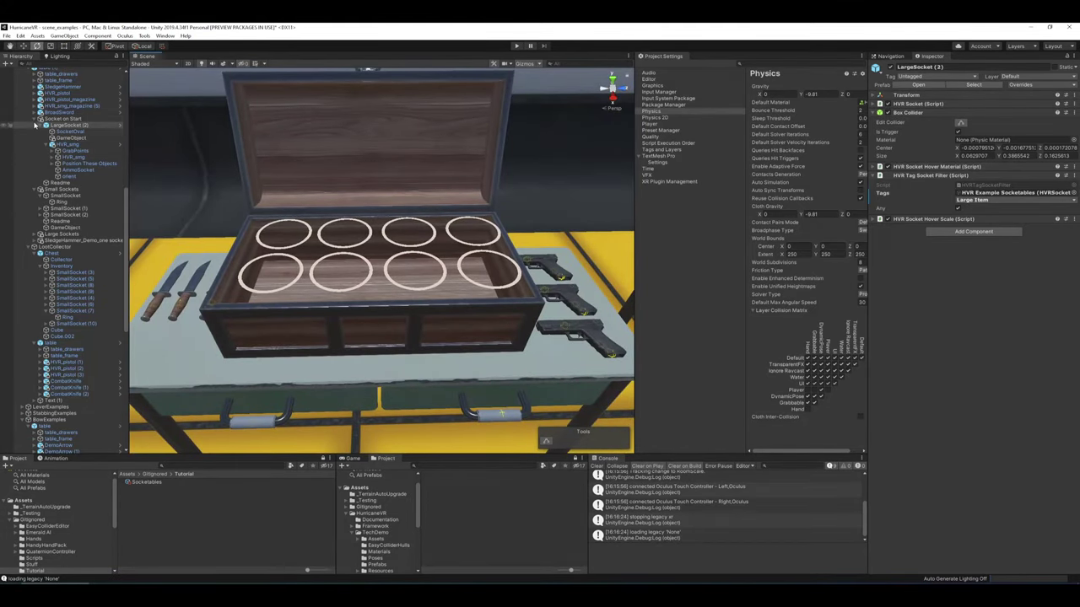
{"action": "left_click", "coordinate": [35, 119]}
{"action": "left_click", "coordinate": [36, 121]}
{"action": "scroll", "coordinate": [68, 211], "scroll_direction": "up", "scroll_amount": 5}
{"action": "left_click", "coordinate": [372, 191]}
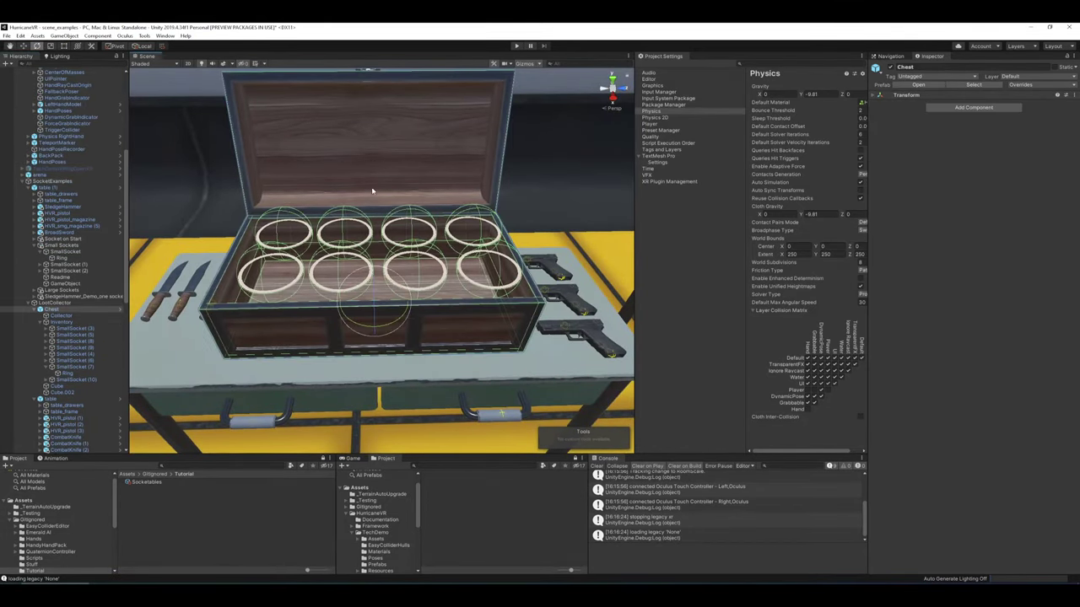
{"action": "key", "text": "w"}
{"action": "right_click_drag", "start_coordinate": [382, 194], "coordinate": [468, 179]}
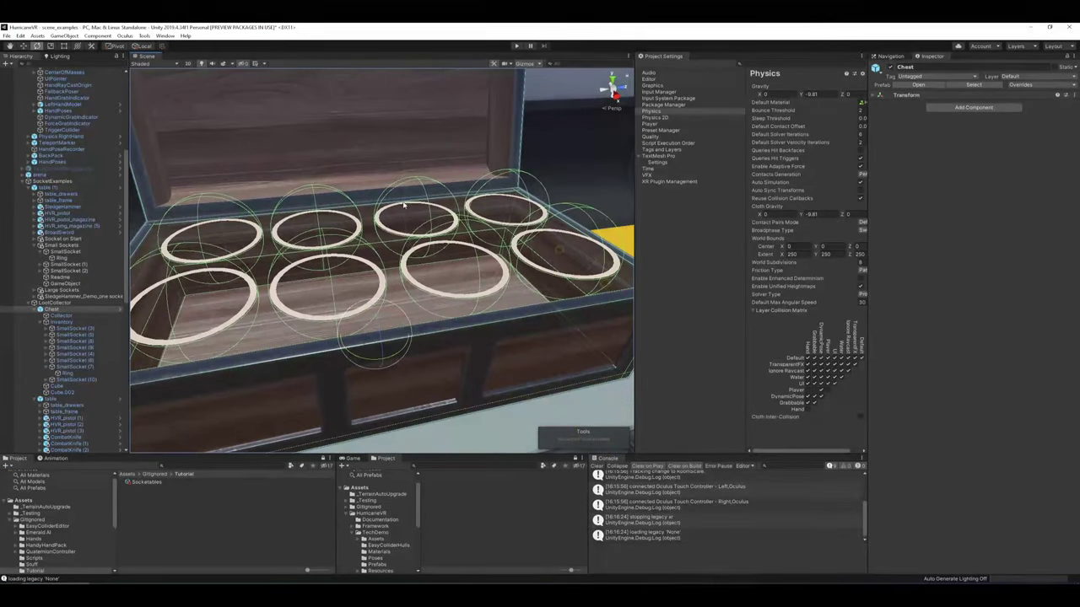
- Collapse SmallSocket (7) and go through the SmallSocket objects in the chest's Inventory one by one
{"action": "scroll", "coordinate": [56, 329], "scroll_direction": "down", "scroll_amount": 1}
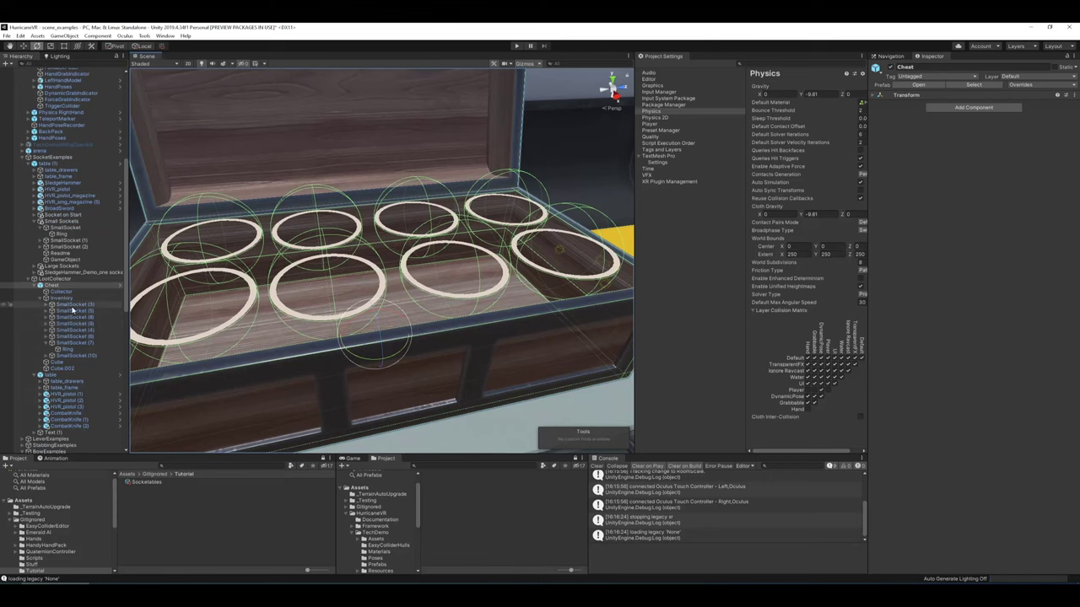
{"action": "left_click", "coordinate": [48, 342]}
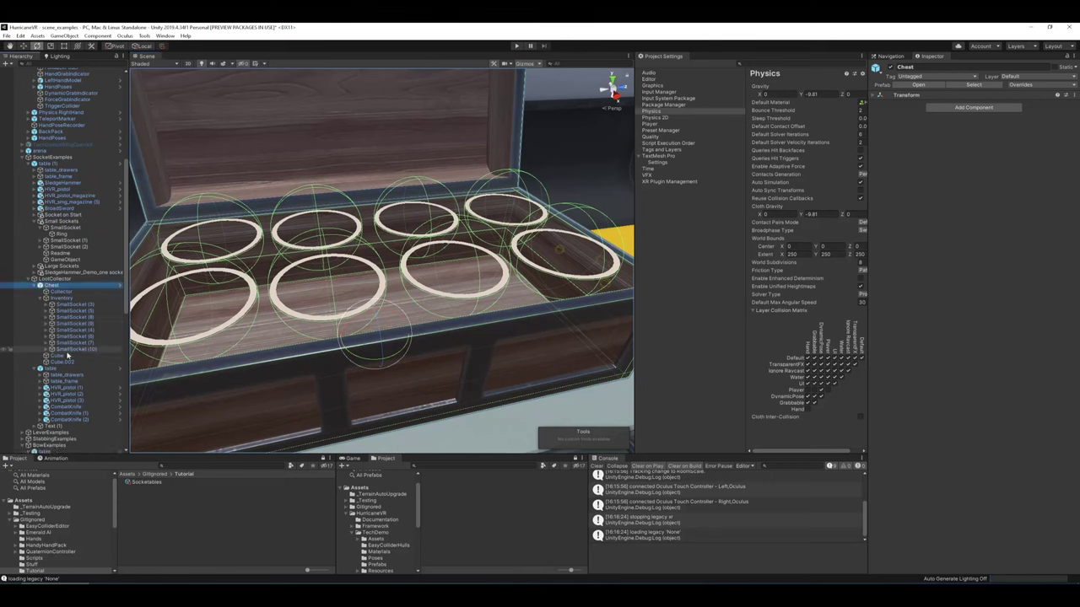
{"action": "left_click", "coordinate": [73, 350]}
{"action": "left_click", "coordinate": [75, 343]}
{"action": "left_click", "coordinate": [76, 335]}
{"action": "left_click", "coordinate": [78, 329]}
{"action": "left_click", "coordinate": [80, 323]}
{"action": "left_click", "coordinate": [83, 317]}
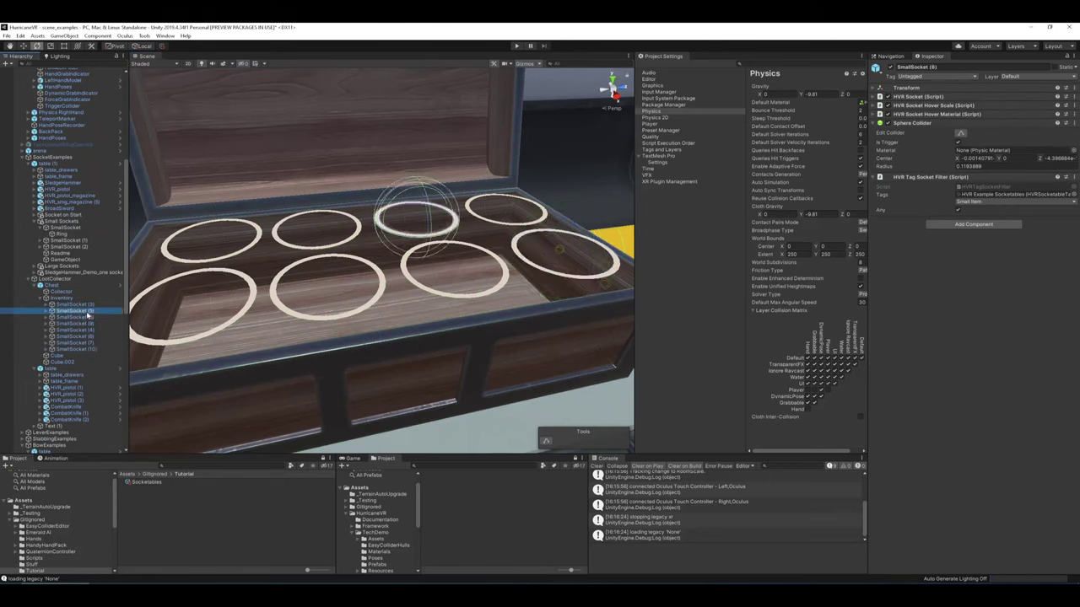
{"action": "left_click", "coordinate": [86, 310]}
{"action": "left_click", "coordinate": [88, 304]}
- Select the chest's Inventory object and run the scene briefly to inspect the HVR Socket Container's Auto Populate behaviour
{"action": "left_click_drag", "start_coordinate": [447, 206], "coordinate": [482, 199], "text": "alt"}
{"action": "left_click", "coordinate": [72, 299]}
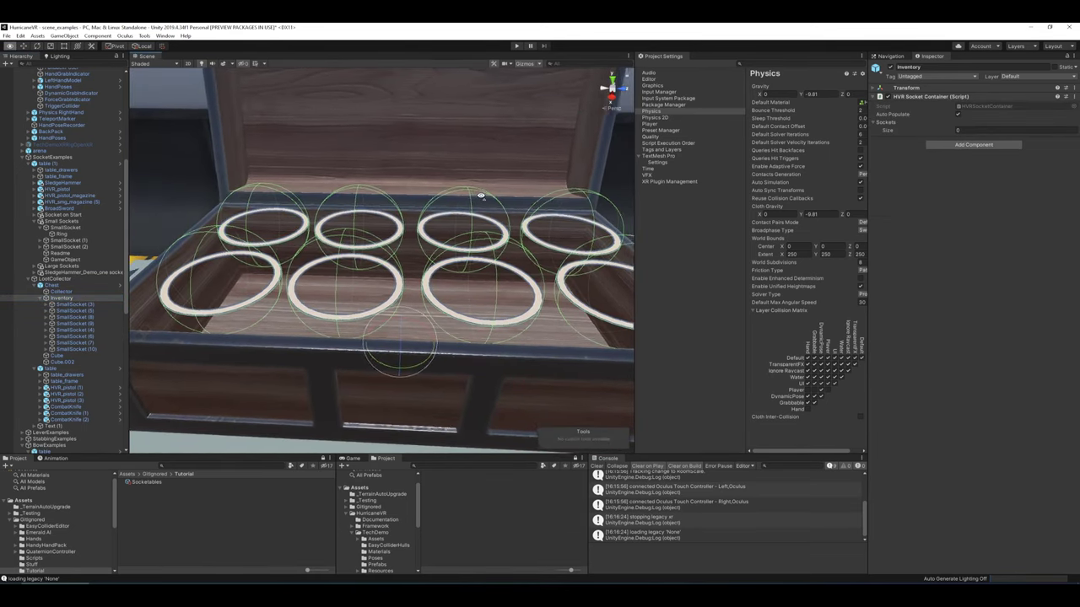
{"action": "scroll", "coordinate": [491, 210], "scroll_direction": "up", "scroll_amount": 5}
{"action": "scroll", "coordinate": [492, 210], "scroll_direction": "down", "scroll_amount": 5}
{"action": "scroll", "coordinate": [491, 211], "scroll_direction": "up", "scroll_amount": 6}
{"action": "scroll", "coordinate": [491, 211], "scroll_direction": "down", "scroll_amount": 5}
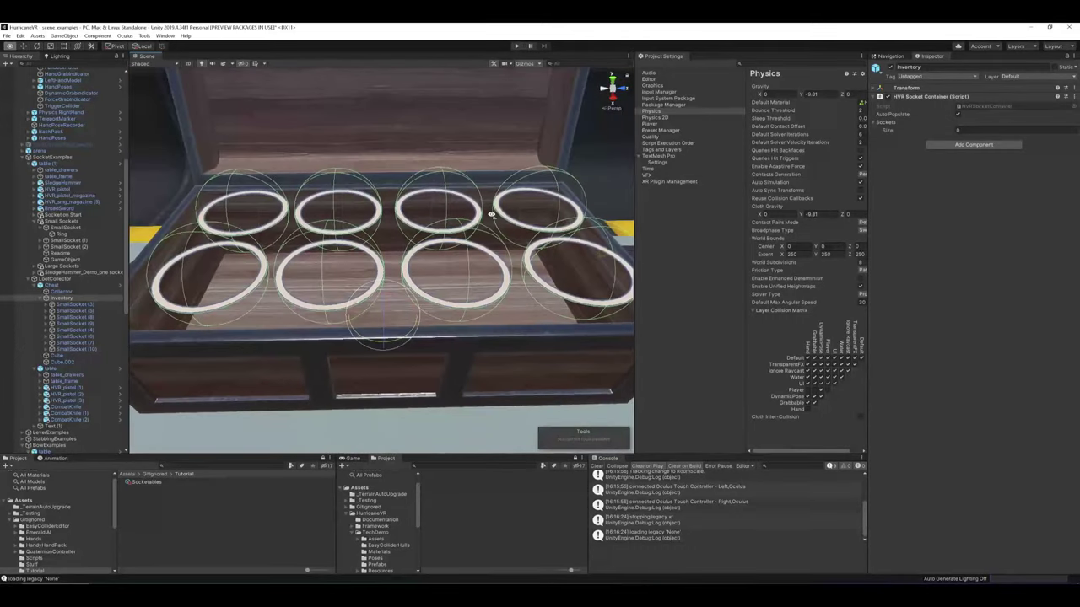
{"action": "left_click", "coordinate": [517, 46]}
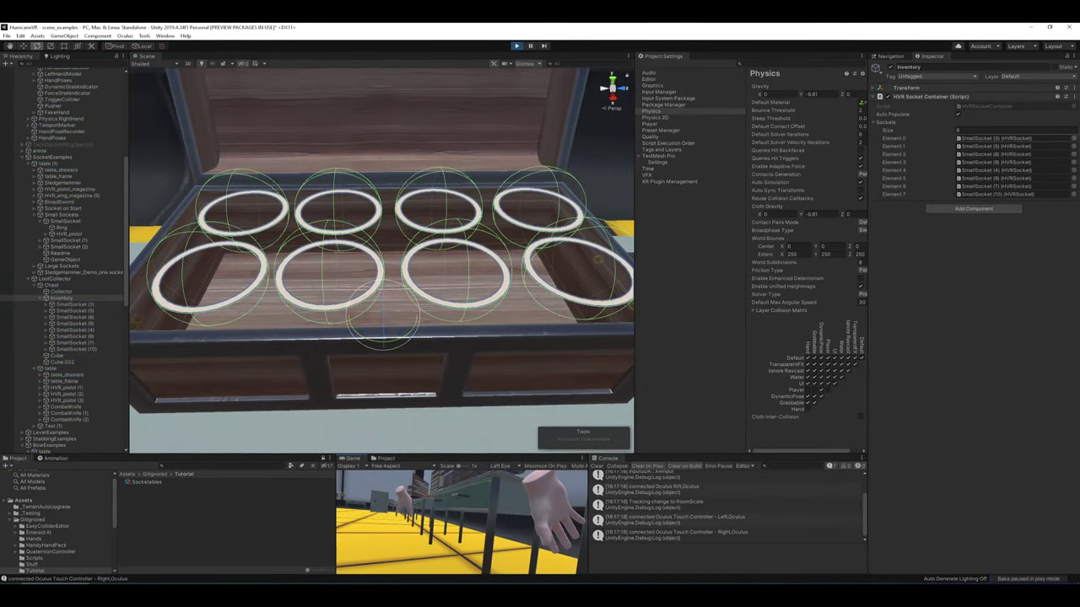
{"action": "left_click", "coordinate": [516, 45]}
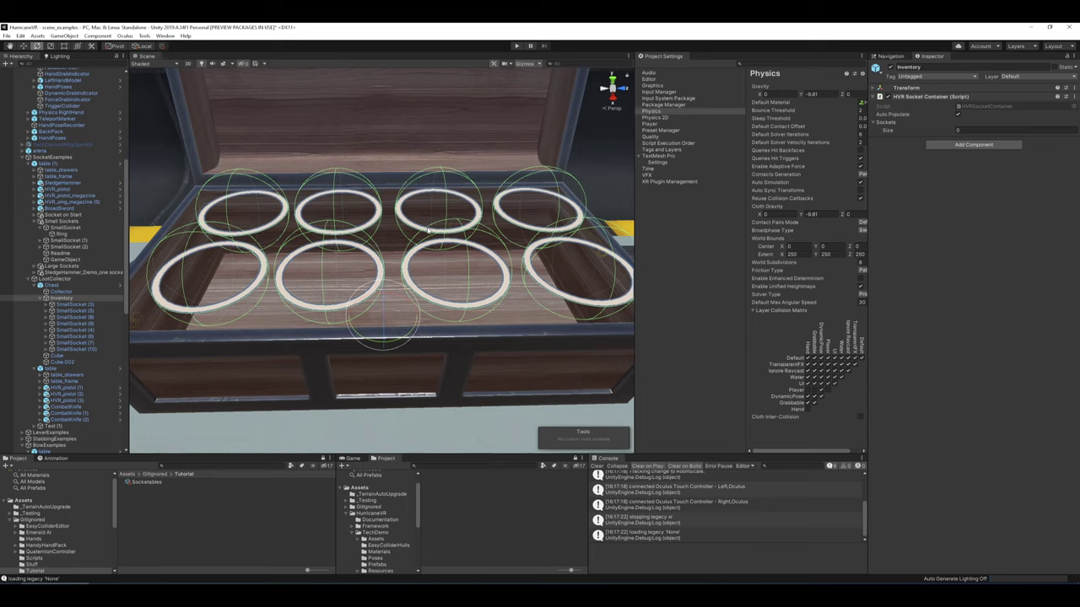
- Select the chest's Collector object and examine its HVR Socket Container Grabber settings and trigger area
{"action": "left_click", "coordinate": [60, 291]}
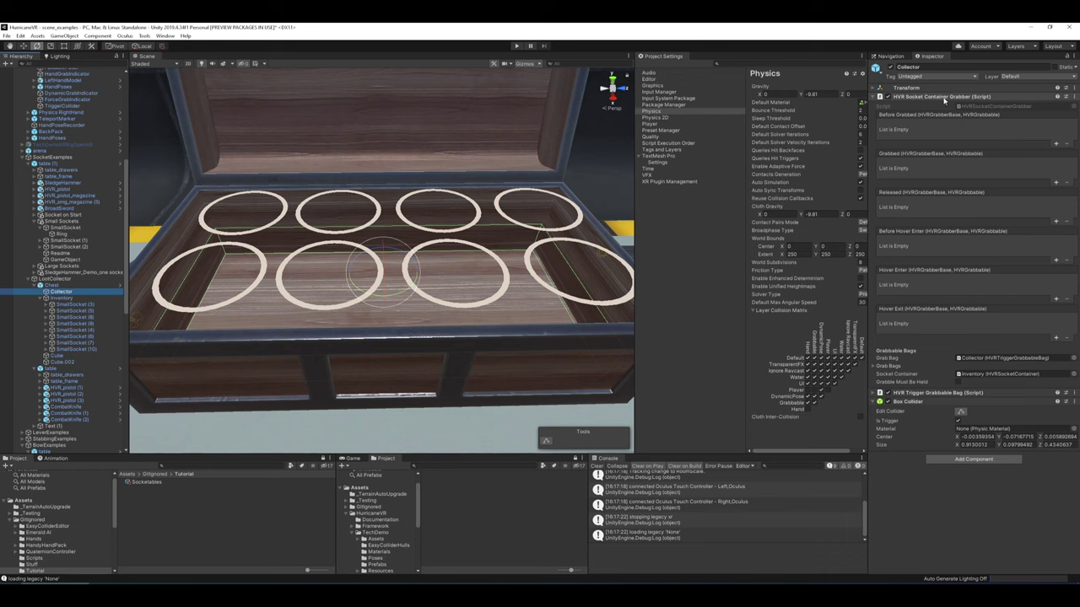
{"action": "right_click_drag", "start_coordinate": [489, 188], "coordinate": [598, 179]}
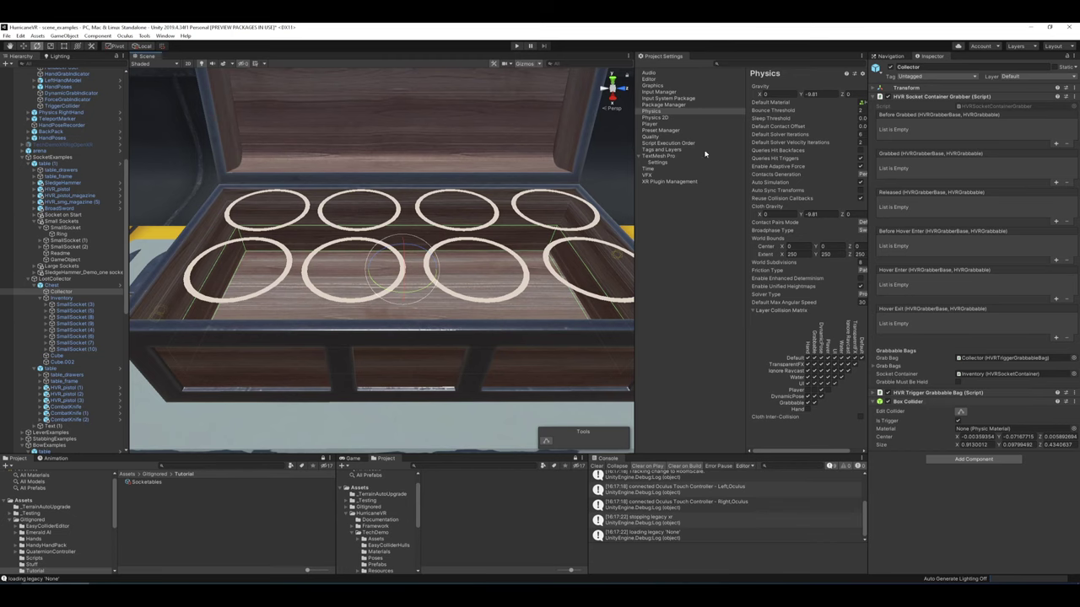
{"action": "left_click_drag", "start_coordinate": [273, 229], "coordinate": [392, 259], "text": "alt"}
{"action": "scroll", "coordinate": [392, 258], "scroll_direction": "up", "scroll_amount": 10}
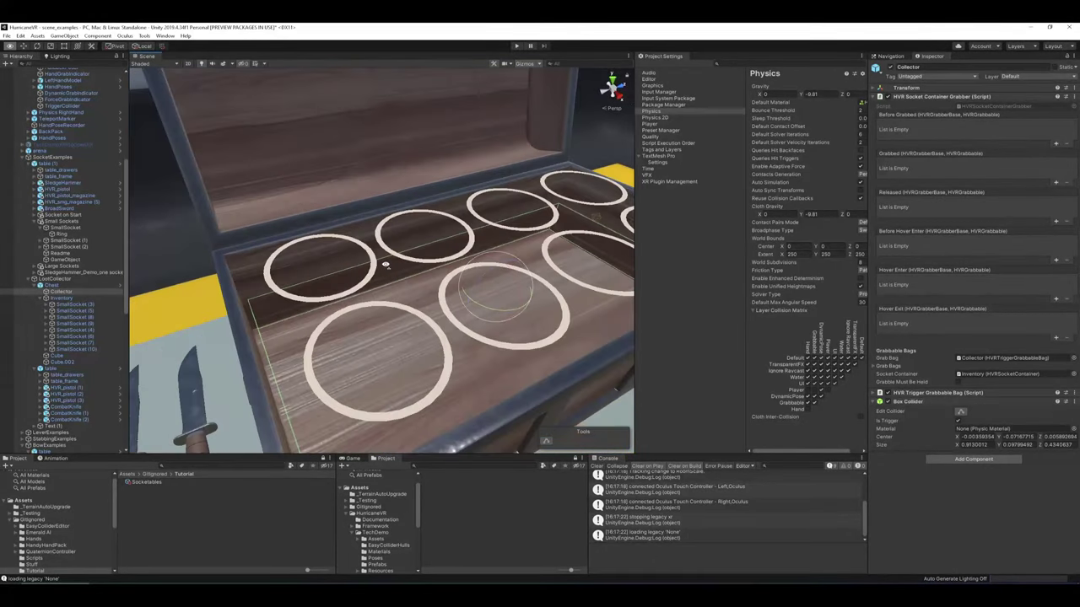
{"action": "scroll", "coordinate": [385, 265], "scroll_direction": "down", "scroll_amount": 5}
- Compare the Inventory's HVR Socket Container with the Collector's grabber, then view the whole chest and surrounding items
{"action": "left_click", "coordinate": [61, 298]}
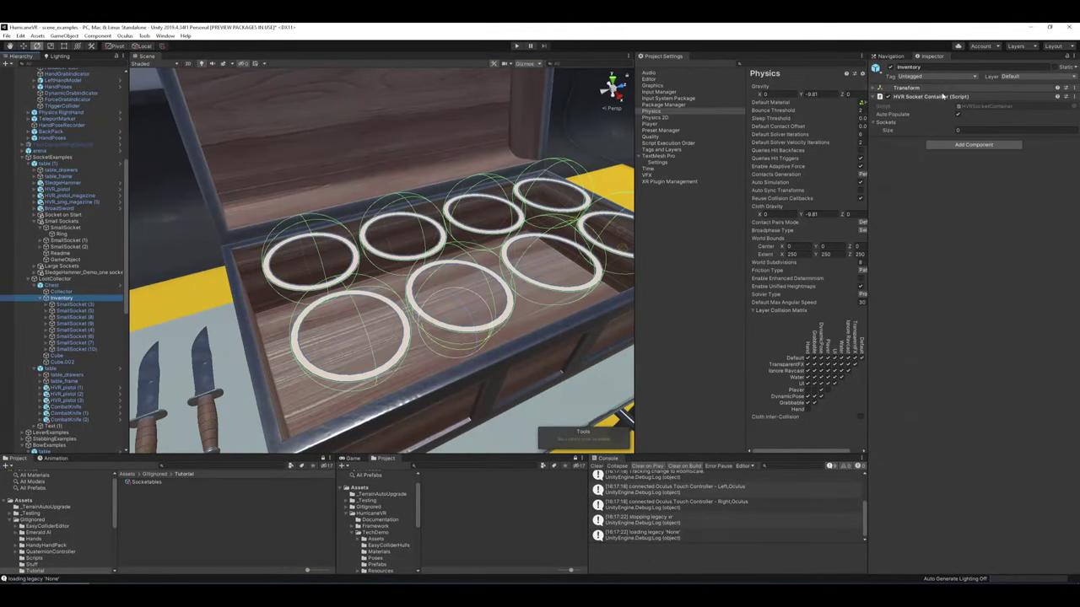
{"action": "left_click_drag", "start_coordinate": [474, 221], "coordinate": [408, 227], "text": "alt"}
{"action": "left_click", "coordinate": [103, 292]}
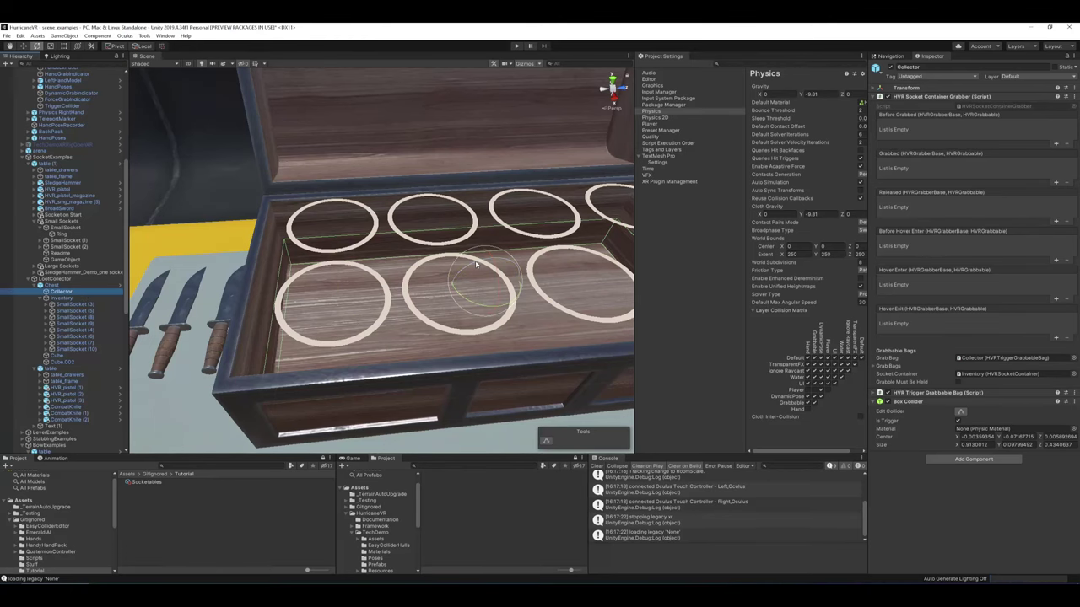
{"action": "mouse_move", "coordinate": [475, 264]}
{"action": "middle_mouse_down"}
{"action": "mouse_move", "coordinate": [274, 264]}
{"action": "mouse_move", "coordinate": [466, 265]}
{"action": "middle_mouse_up"}
{"action": "scroll", "coordinate": [422, 263], "scroll_direction": "down", "scroll_amount": 3}
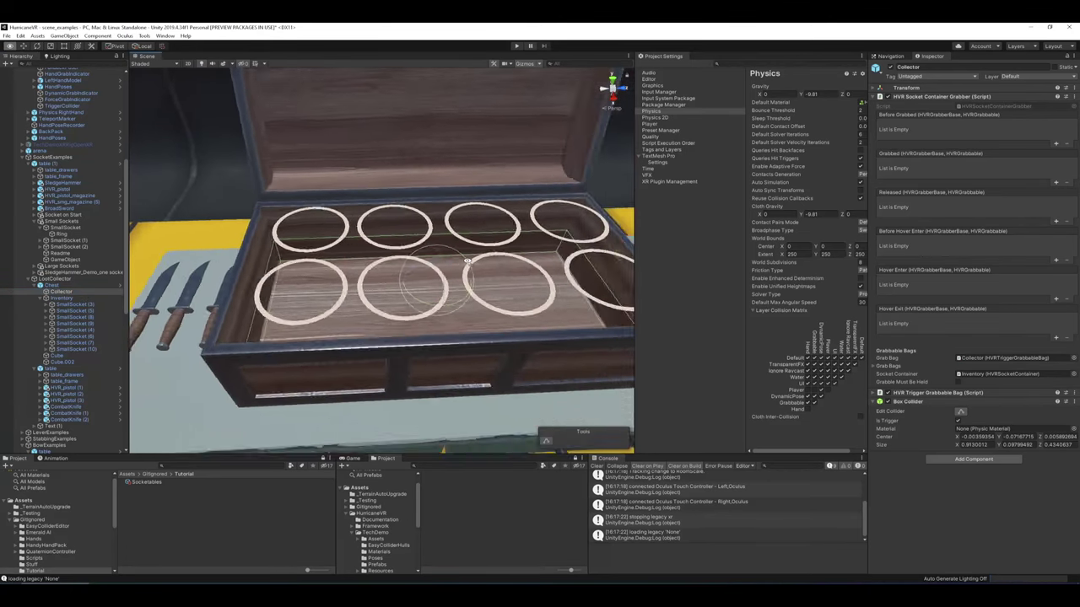
{"action": "middle_click_drag", "start_coordinate": [388, 260], "coordinate": [292, 256]}
{"action": "scroll", "coordinate": [467, 254], "scroll_direction": "down", "scroll_amount": 4}
{"action": "middle_click_drag", "start_coordinate": [467, 254], "coordinate": [557, 256]}
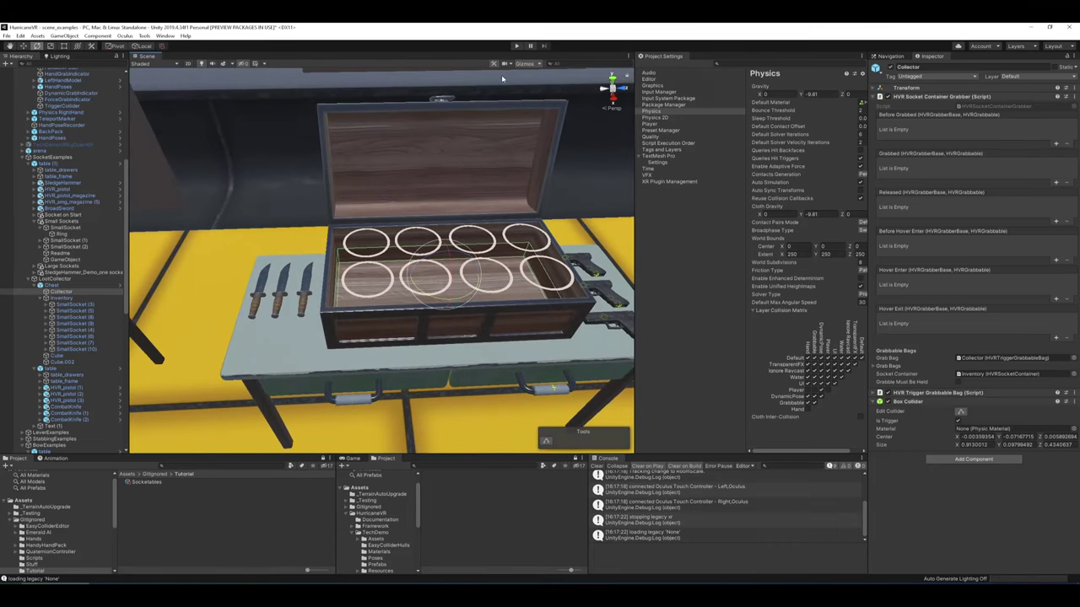
- Move CombatKnife (2) from the table to above the open chest and play the scene
{"action": "left_click", "coordinate": [308, 294]}
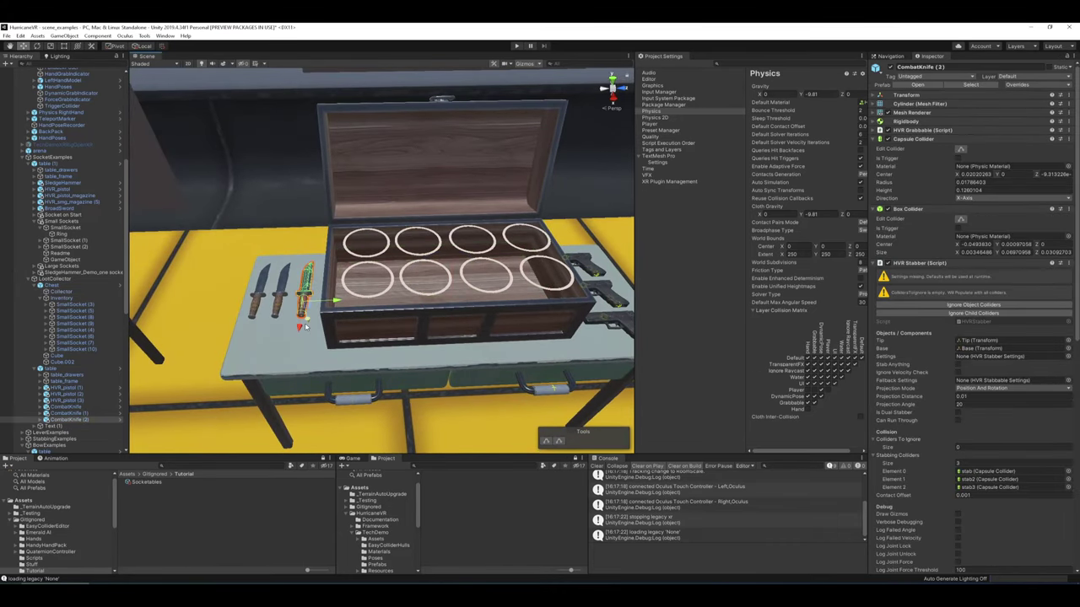
{"action": "left_click_drag", "start_coordinate": [307, 304], "coordinate": [318, 215]}
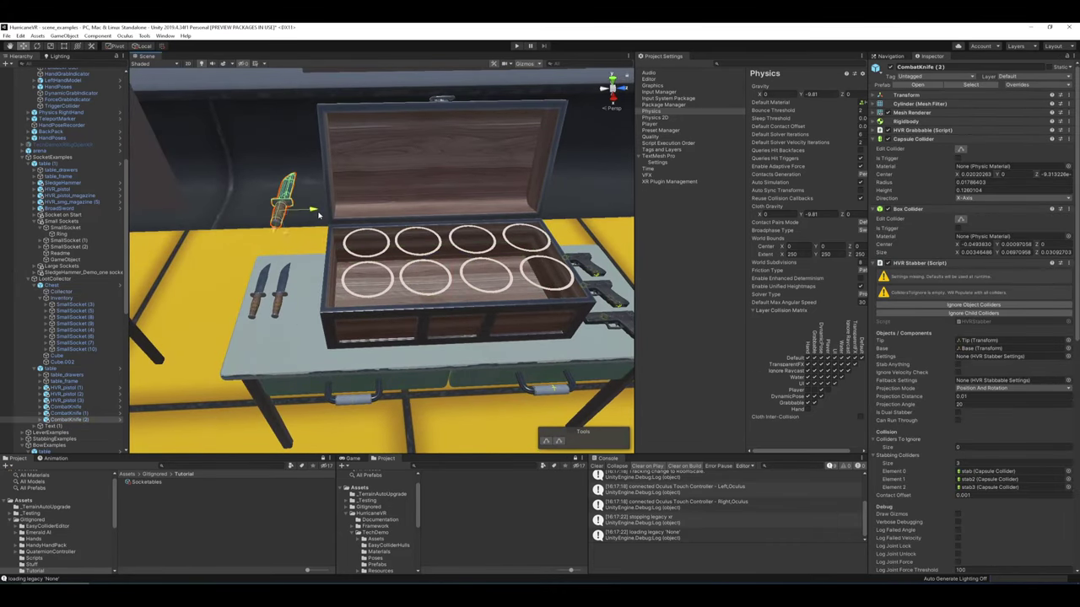
{"action": "left_click", "coordinate": [516, 46]}
- Select the Collector in the running scene, examine how the chest handles the dropped knife, and stop playback
{"action": "left_click", "coordinate": [63, 291]}
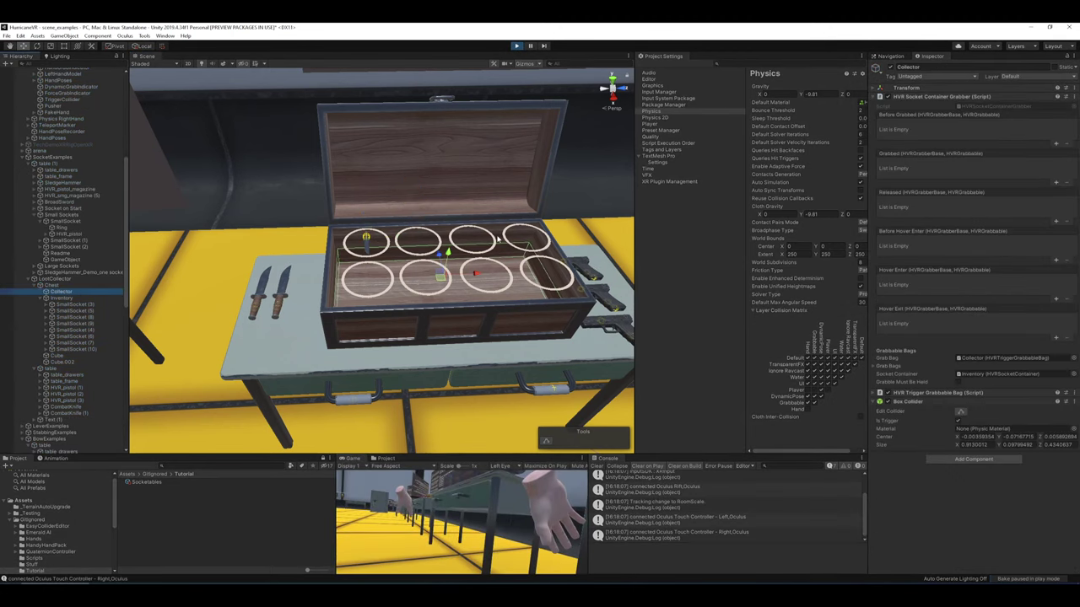
{"action": "right_click_drag", "start_coordinate": [403, 292], "coordinate": [323, 255]}
{"action": "key", "text": "d"}
{"action": "right_click_drag", "start_coordinate": [446, 197], "coordinate": [380, 194]}
{"action": "mouse_move", "coordinate": [434, 241]}
{"action": "right_mouse_down"}
{"action": "mouse_move", "coordinate": [411, 250]}
{"action": "mouse_move", "coordinate": [443, 249]}
{"action": "right_mouse_up"}
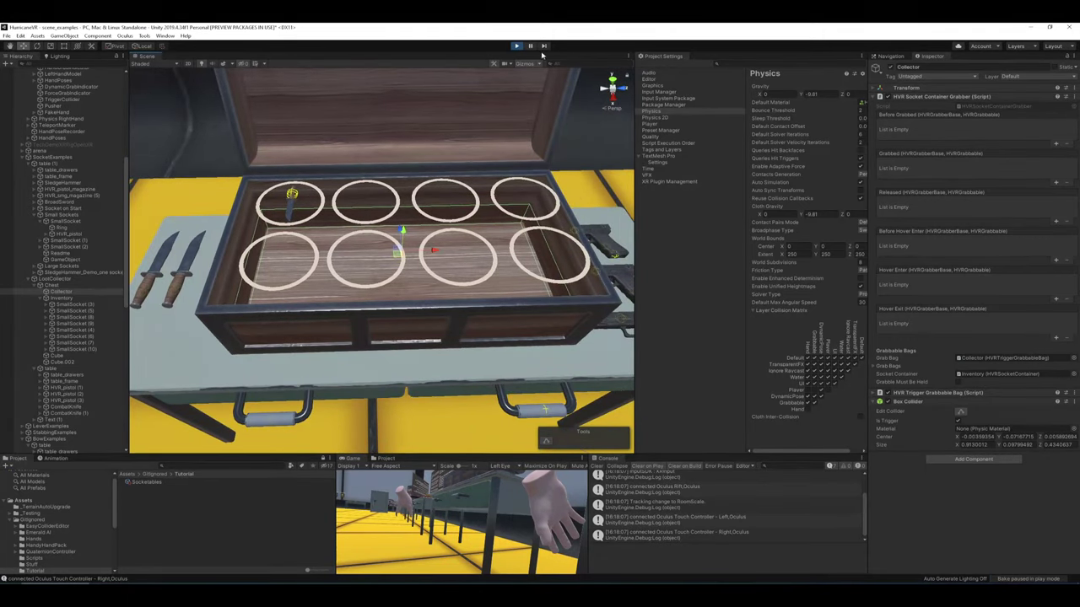
{"action": "left_click", "coordinate": [517, 46]}
- Select LeftShoulder, collapse its HVR Shoulder Socket and Box Collider, and examine the HVR Shoulder Grabber's Socket Container setting
{"action": "scroll", "coordinate": [102, 272], "scroll_direction": "up", "scroll_amount": 6}
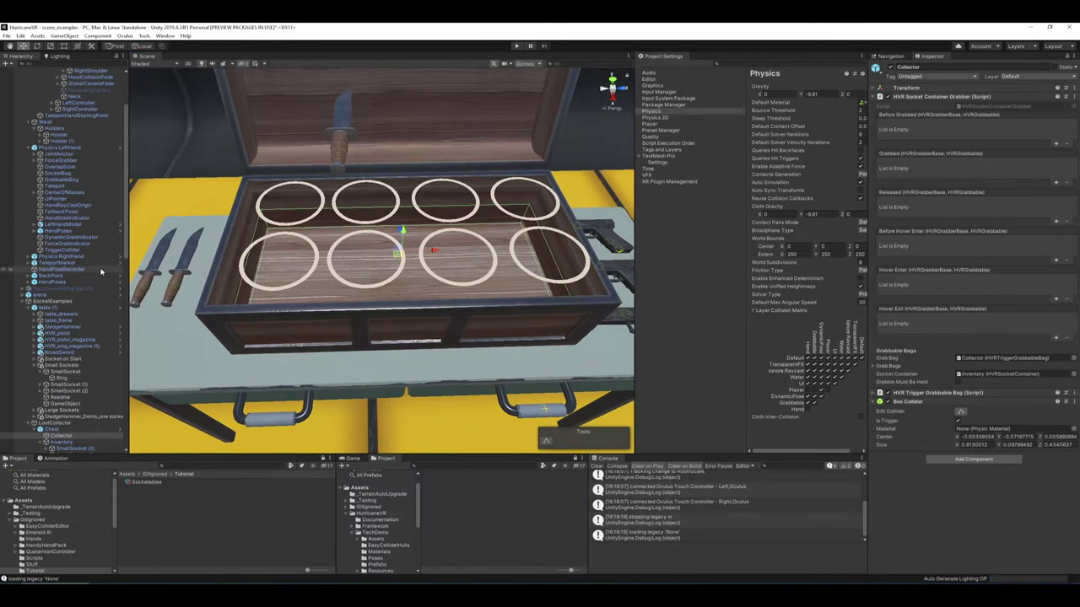
{"action": "scroll", "coordinate": [101, 271], "scroll_direction": "up", "scroll_amount": 3}
{"action": "left_click", "coordinate": [88, 141]}
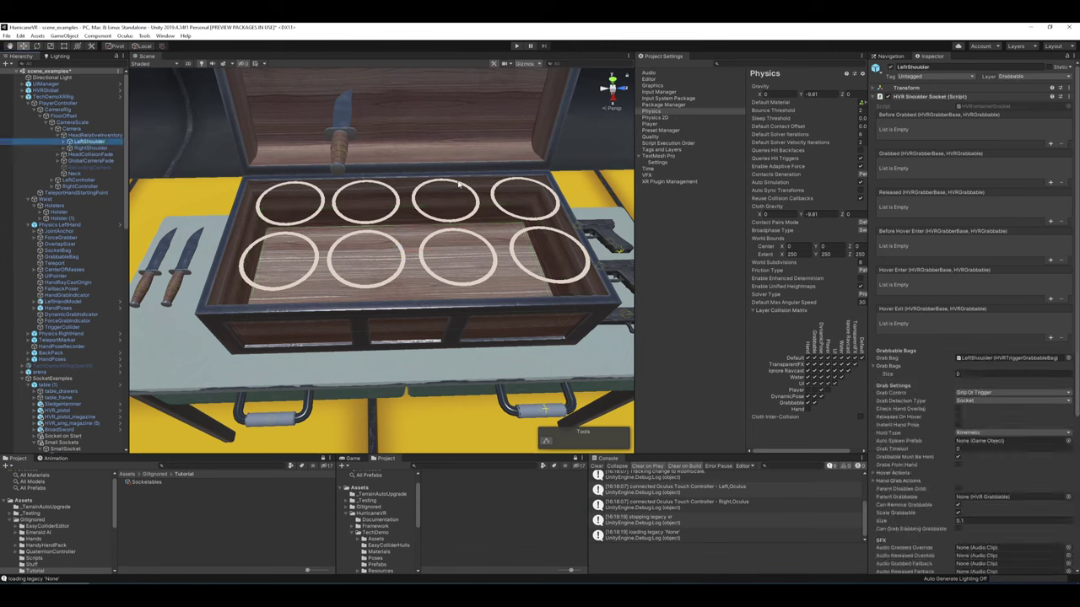
{"action": "left_click", "coordinate": [875, 97]}
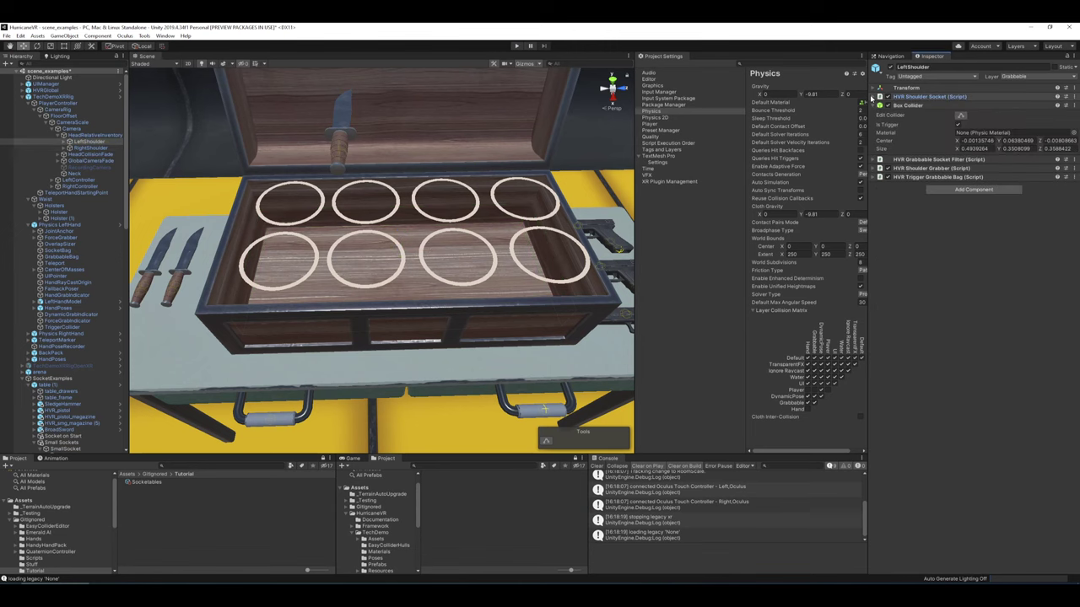
{"action": "left_click", "coordinate": [874, 105]}
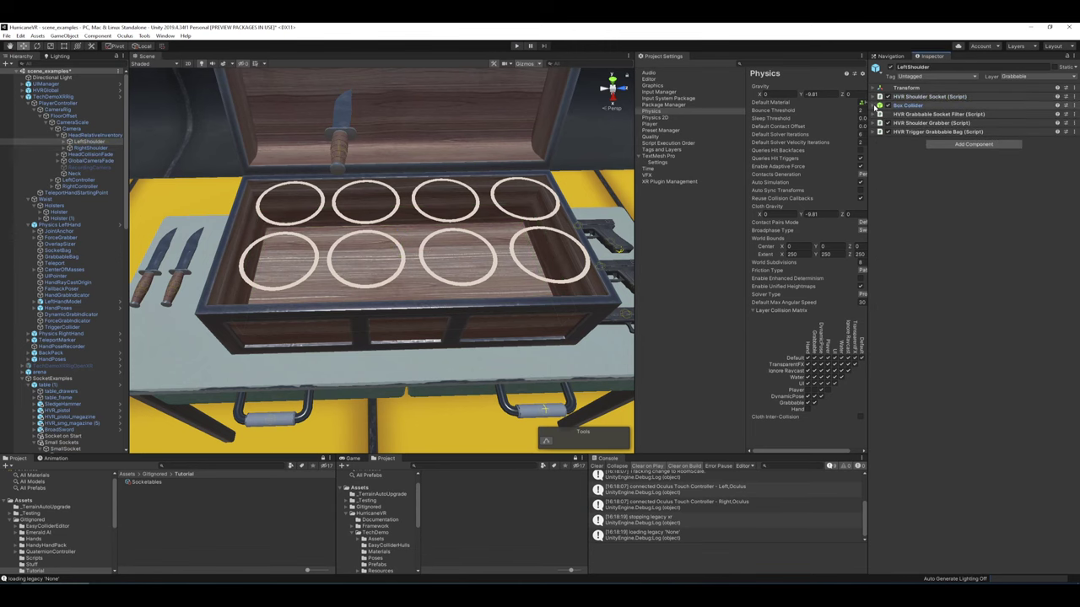
{"action": "left_click", "coordinate": [874, 123]}
{"action": "right_click_drag", "start_coordinate": [515, 223], "coordinate": [520, 132]}
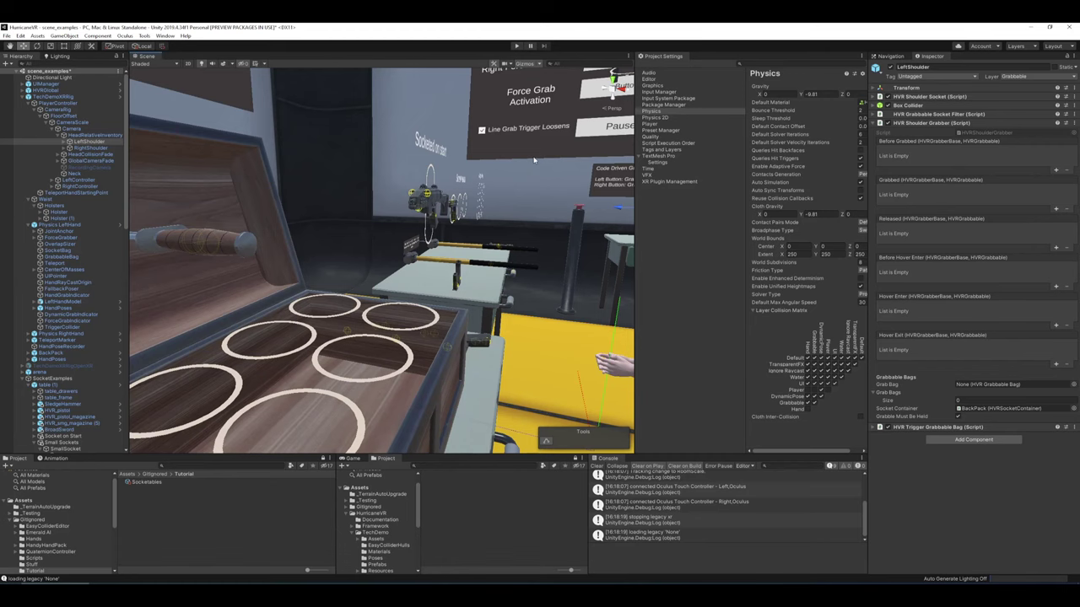
{"action": "right_click_drag", "start_coordinate": [521, 166], "coordinate": [429, 189]}
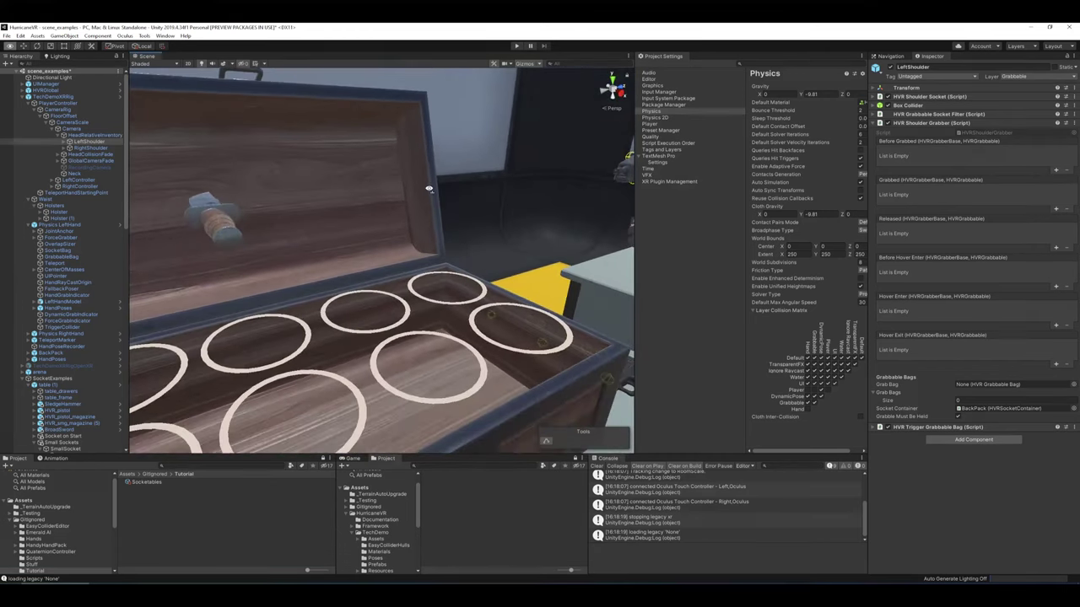
{"action": "right_click_drag", "start_coordinate": [514, 208], "coordinate": [534, 216]}
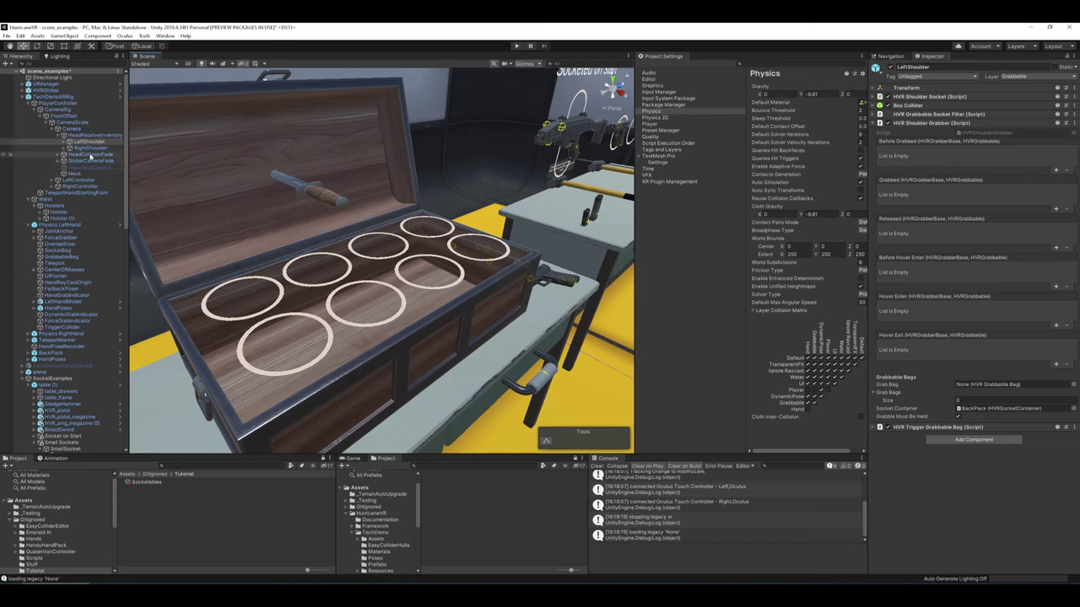
- Select BackPack, collapse its Capsule Collider and HVR Socketable components, and run the scene to inspect its HVR Socket Container
{"action": "left_click", "coordinate": [29, 225]}
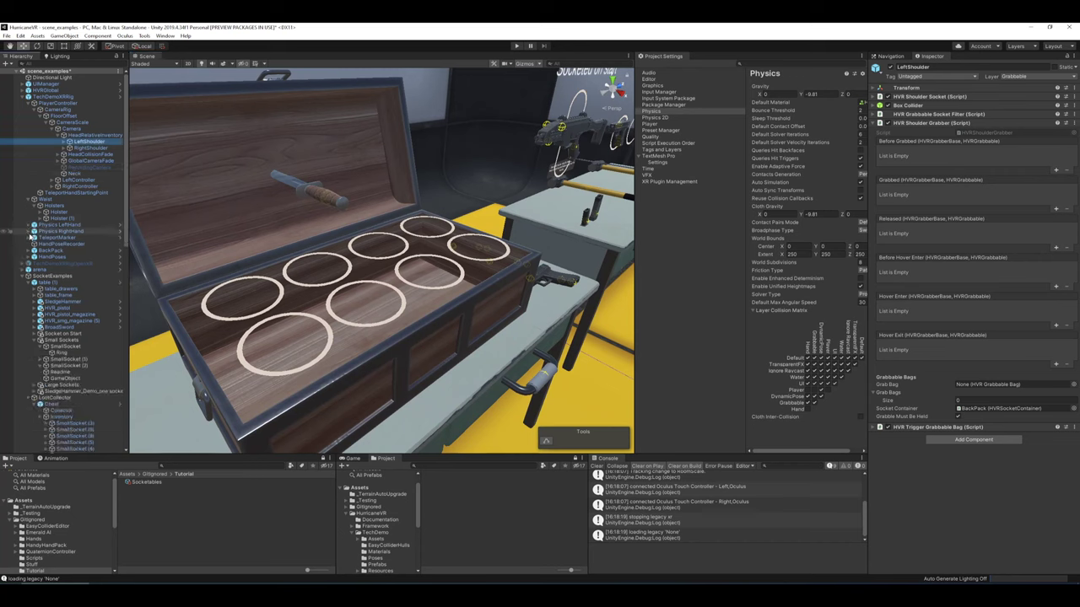
{"action": "left_click", "coordinate": [50, 250]}
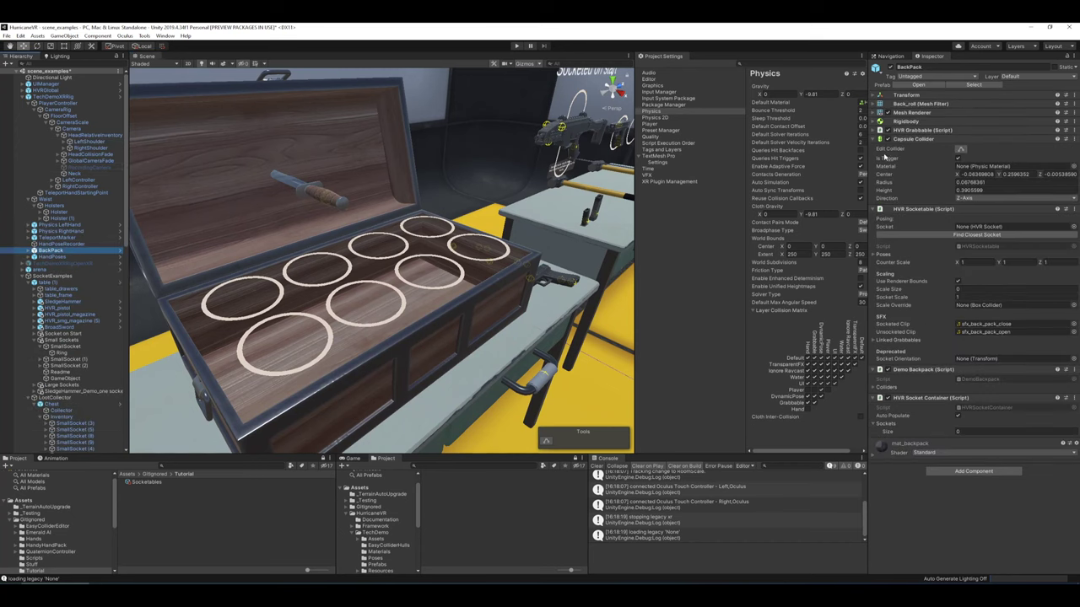
{"action": "left_click", "coordinate": [911, 139]}
{"action": "left_click", "coordinate": [919, 148]}
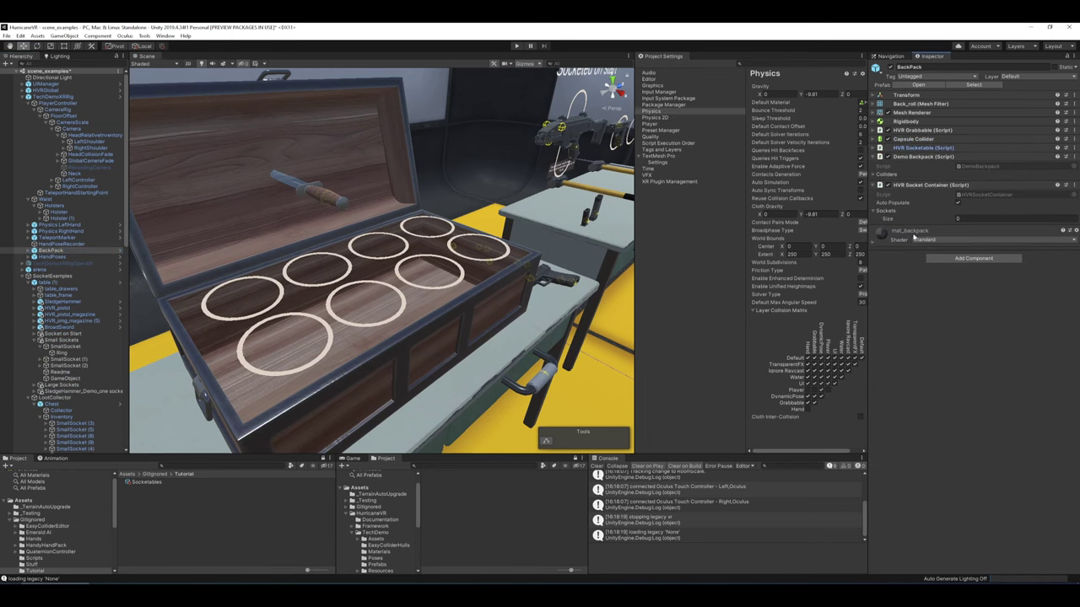
{"action": "left_click", "coordinate": [516, 47]}
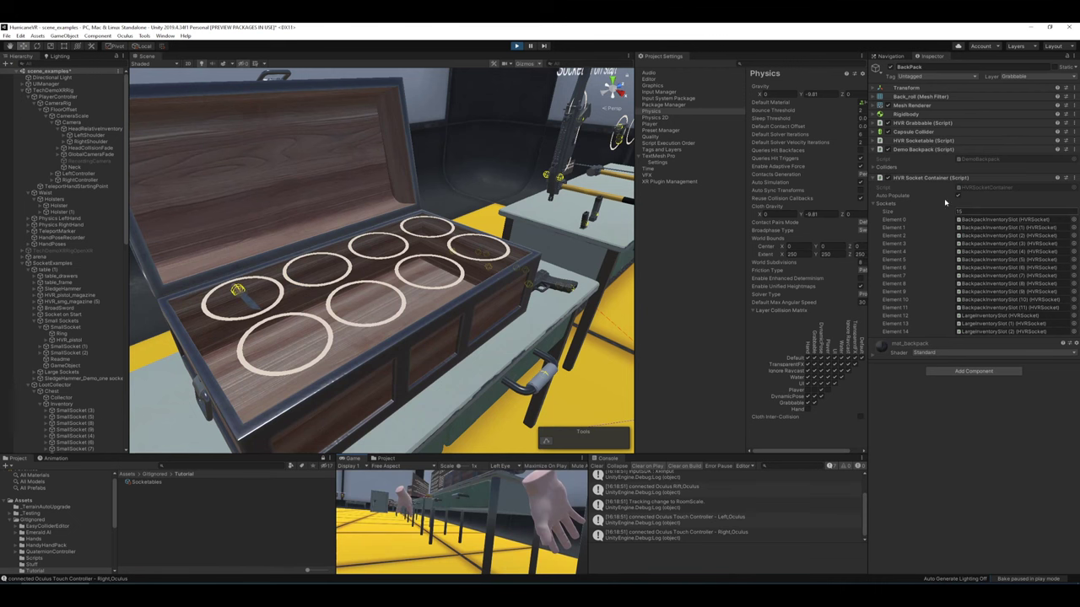
- Stop playback, select LeftShoulder, and examine its Box Collider and HVR Shoulder Socket settings with the HVR Shoulder Grabber collapsed
{"action": "left_click", "coordinate": [517, 46]}
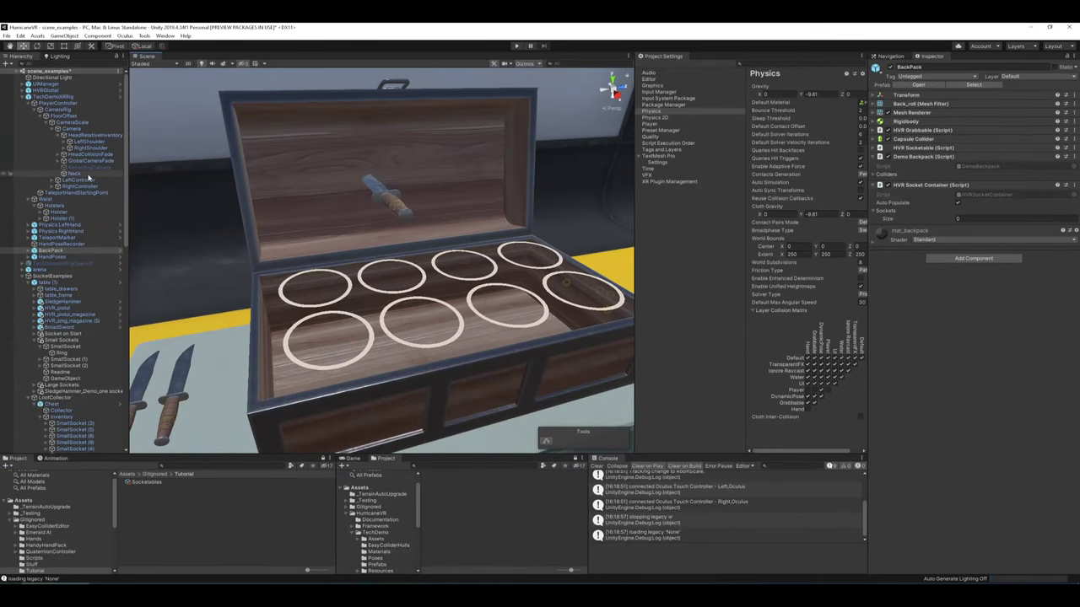
{"action": "left_click", "coordinate": [90, 142]}
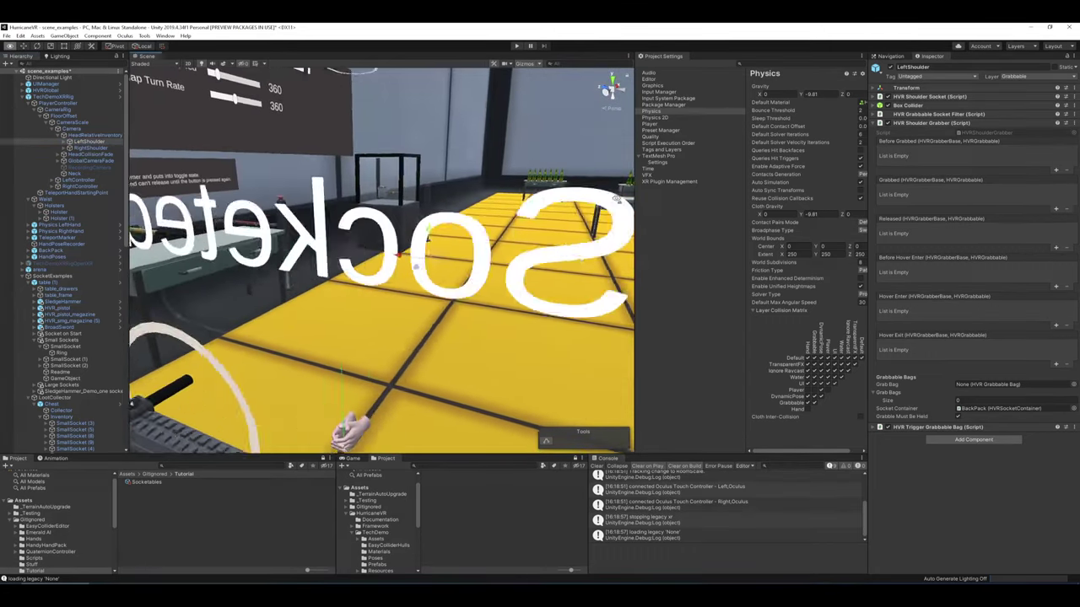
{"action": "left_click", "coordinate": [911, 104]}
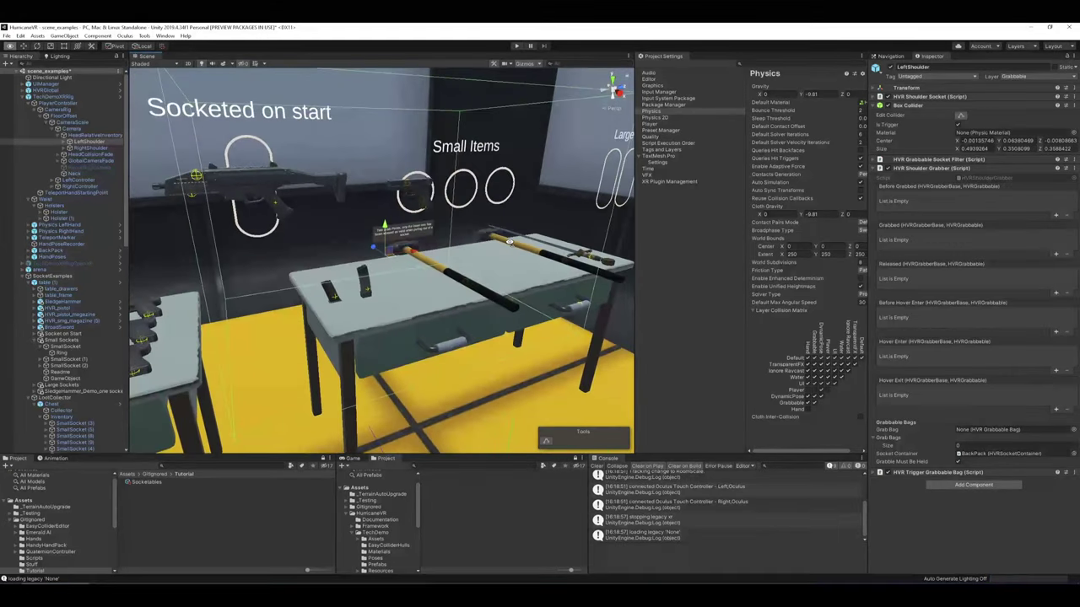
{"action": "left_click", "coordinate": [878, 169]}
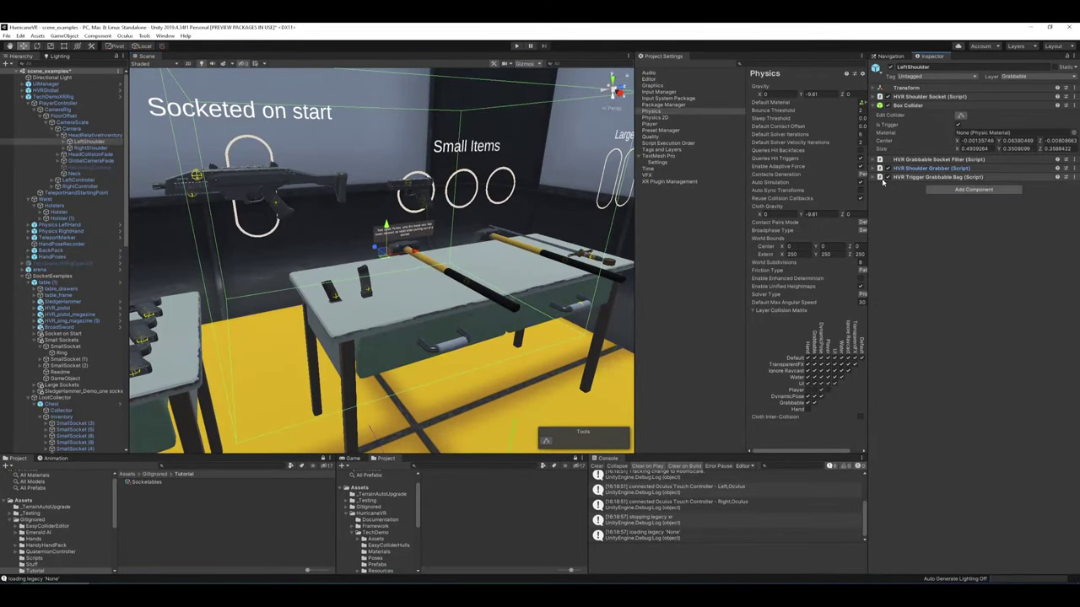
{"action": "left_click", "coordinate": [878, 97]}
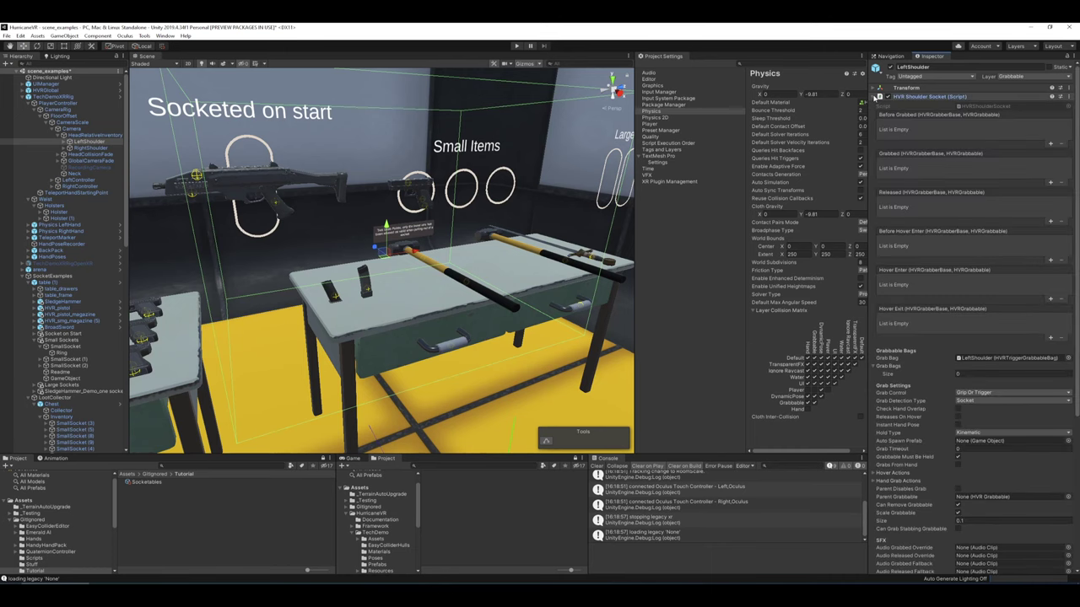
- Open the HVR Shoulder Socket component's script in the code editor and read its code
{"action": "double_click", "coordinate": [993, 113]}
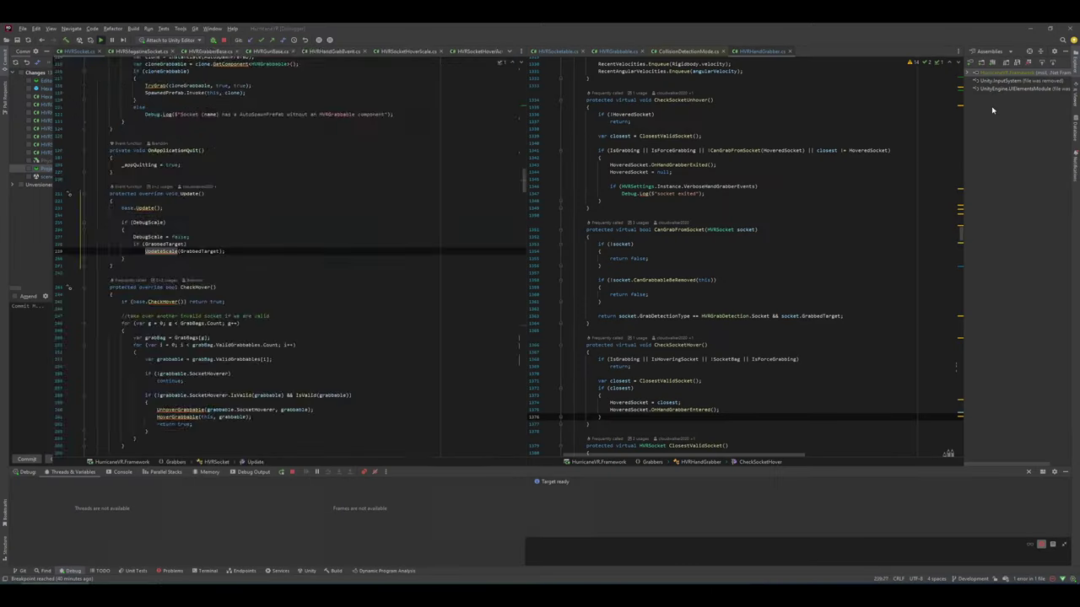
{"action": "left_click_drag", "start_coordinate": [115, 132], "coordinate": [139, 247]}
{"action": "left_click", "coordinate": [144, 239]}
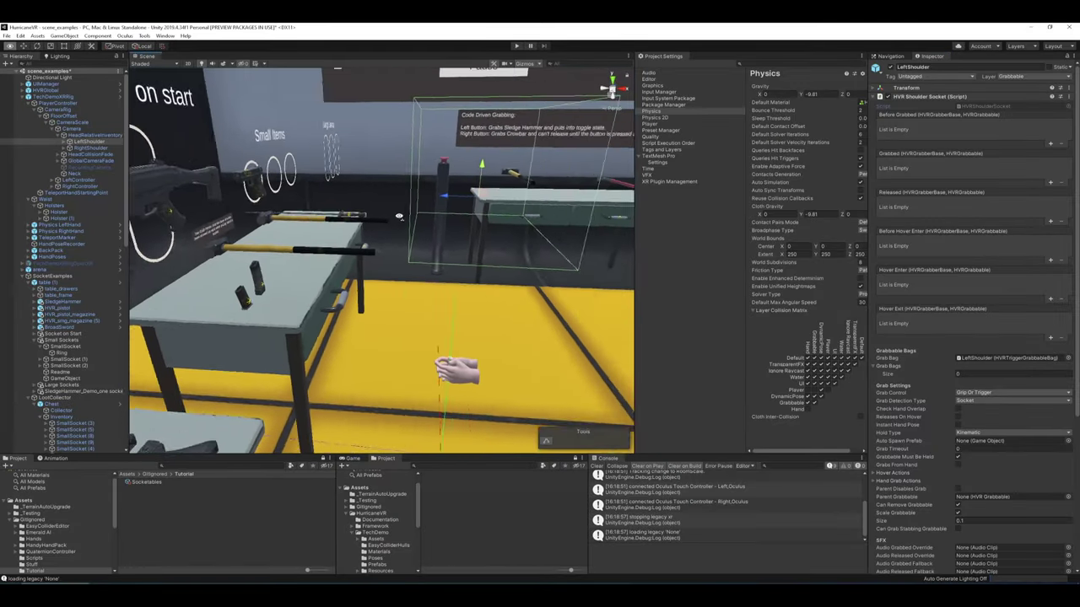
- Examine the LeftShoulder trigger box in the scene, and collapse its HVR Shoulder Socket and Box Collider components
{"action": "right_click_drag", "start_coordinate": [394, 201], "coordinate": [404, 162]}
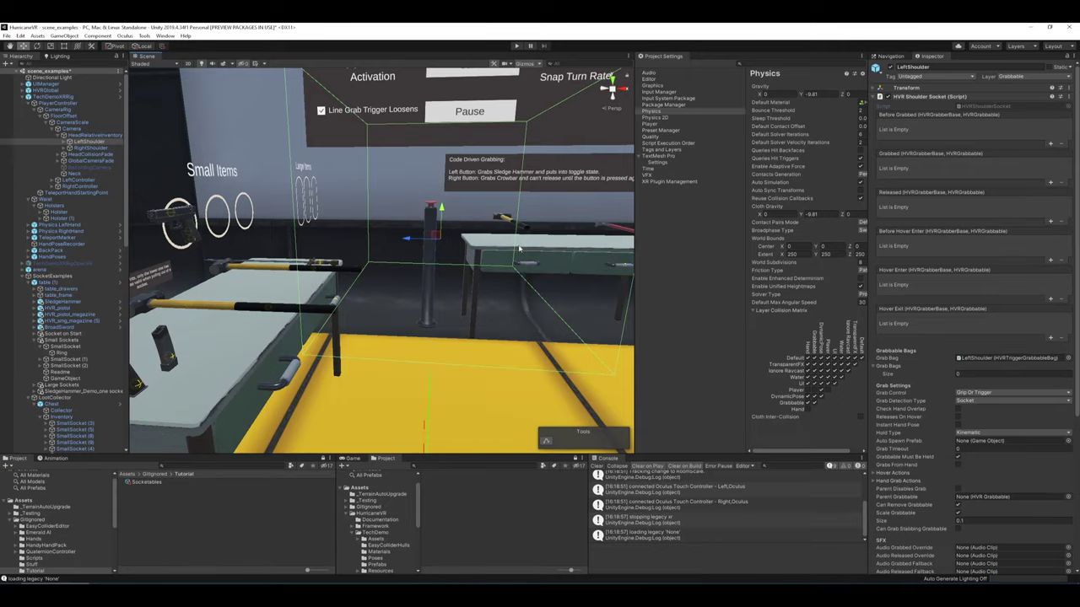
{"action": "right_click_drag", "start_coordinate": [520, 249], "coordinate": [547, 201]}
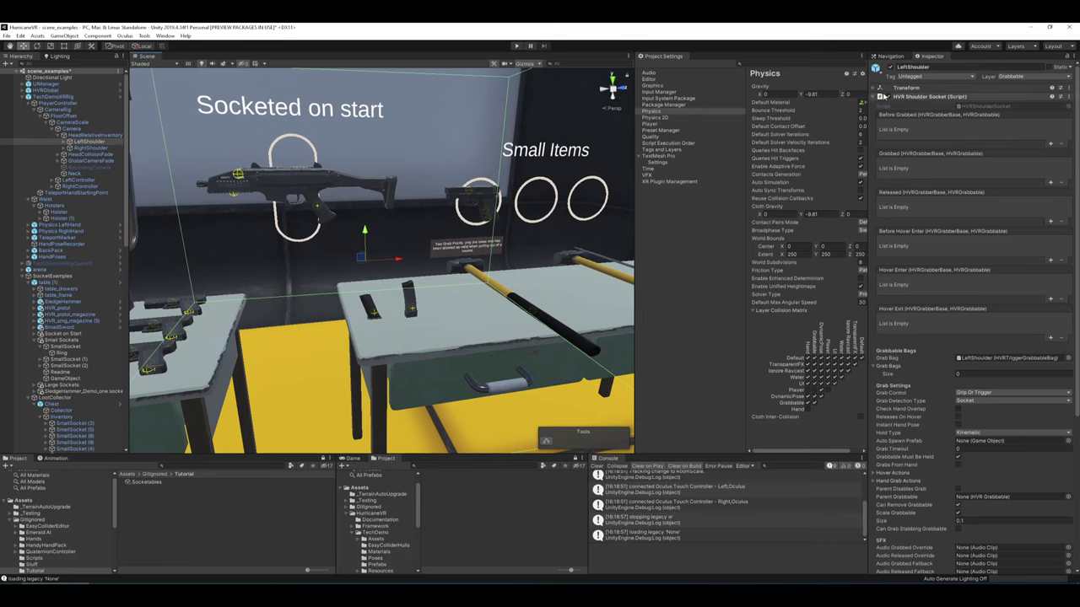
{"action": "left_click", "coordinate": [877, 97]}
{"action": "left_click", "coordinate": [878, 105]}
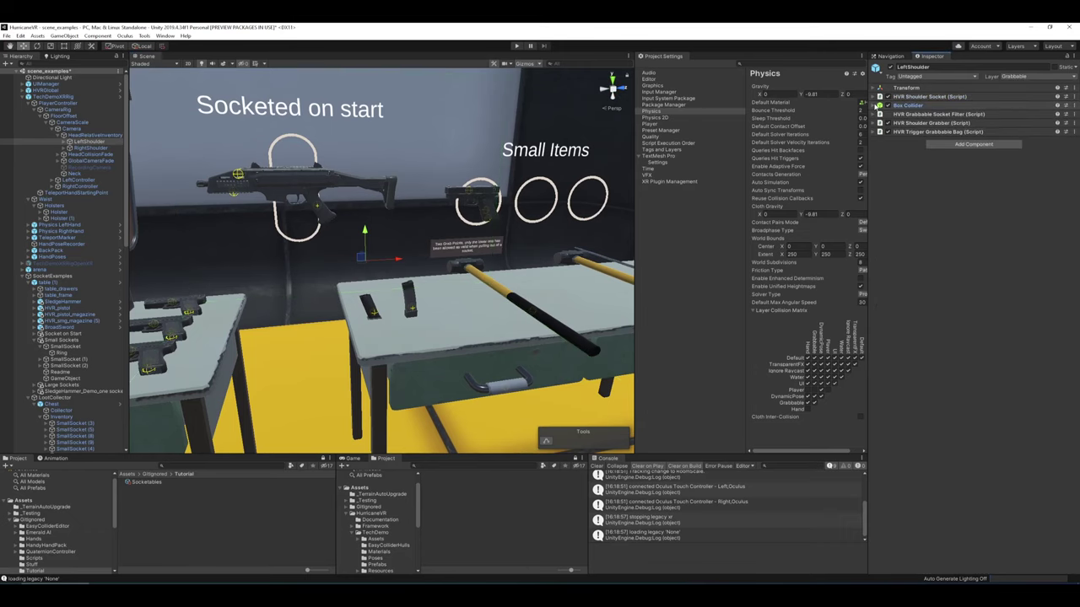
- Find the key-operated door lock in the scene and select key_door_setup under DoorExamples
{"action": "right_click_drag", "start_coordinate": [410, 178], "coordinate": [261, 184]}
{"action": "key", "text": "w"}
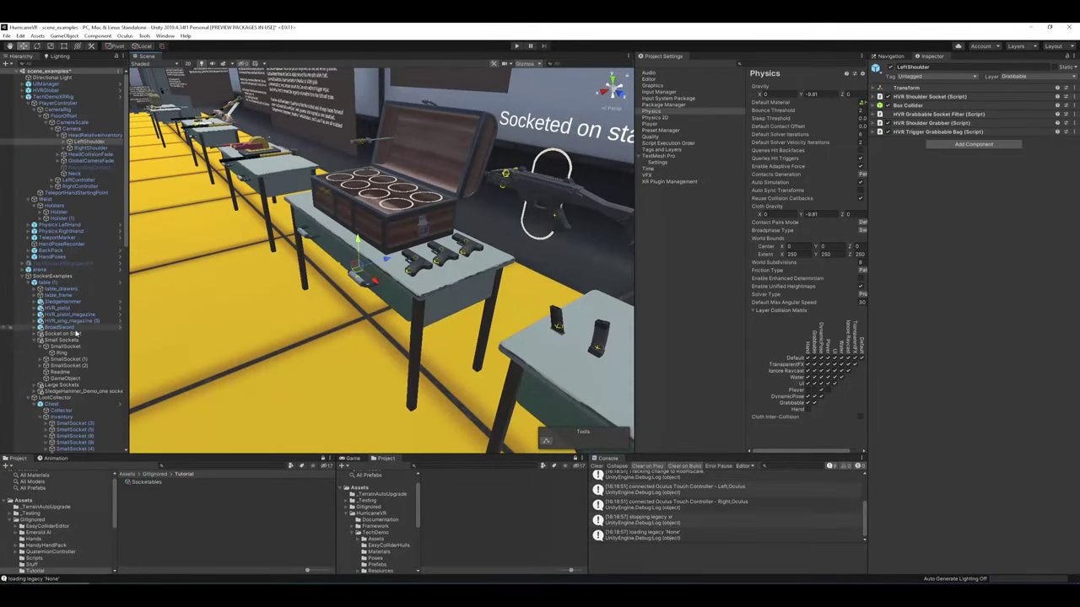
{"action": "right_click_drag", "start_coordinate": [403, 179], "coordinate": [339, 294]}
{"action": "left_click", "coordinate": [348, 275]}
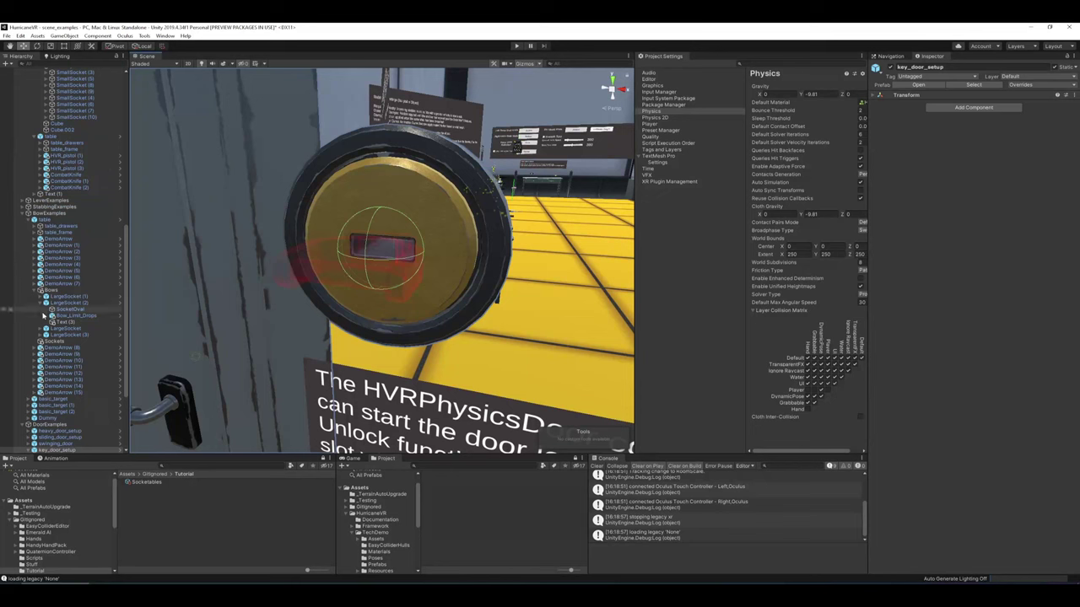
{"action": "scroll", "coordinate": [50, 333], "scroll_direction": "down", "scroll_amount": 3}
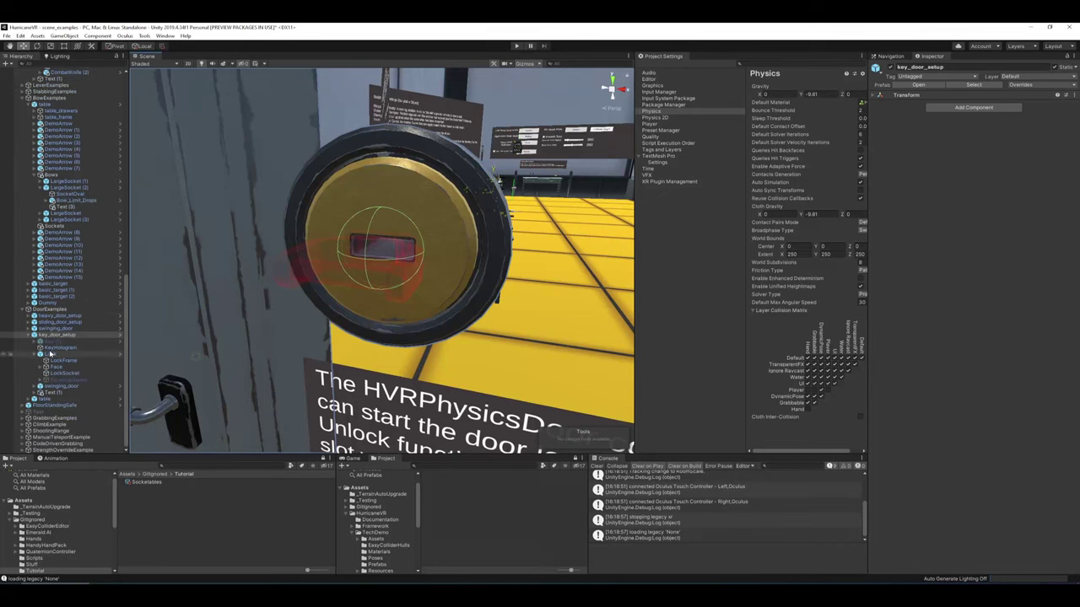
{"action": "left_click", "coordinate": [59, 347]}
{"action": "left_click", "coordinate": [58, 335]}
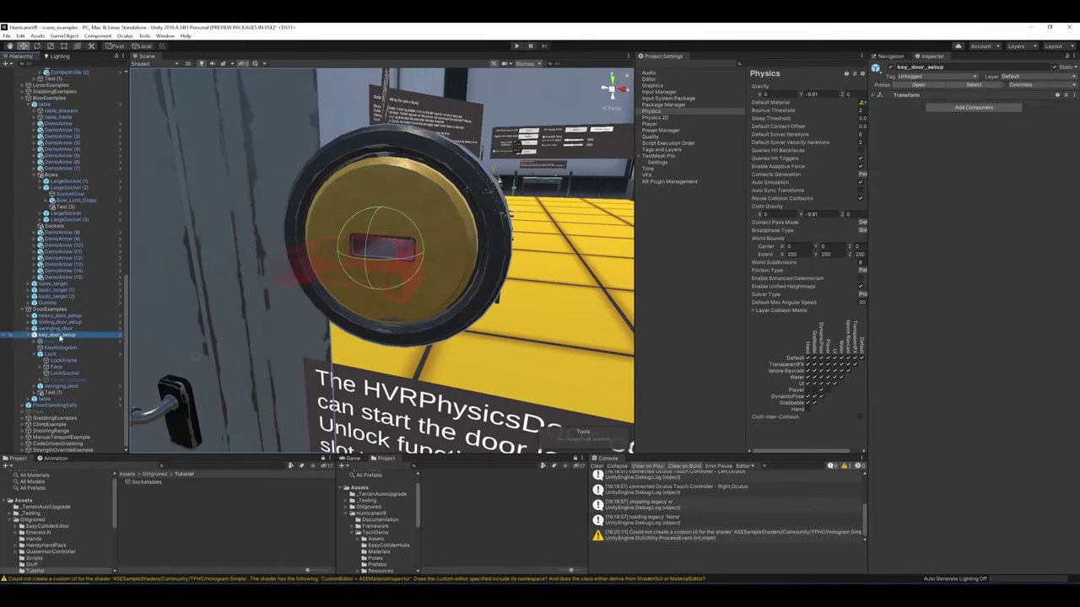
{"action": "right_click_drag", "start_coordinate": [463, 202], "coordinate": [436, 192]}
{"action": "key", "text": "s"}
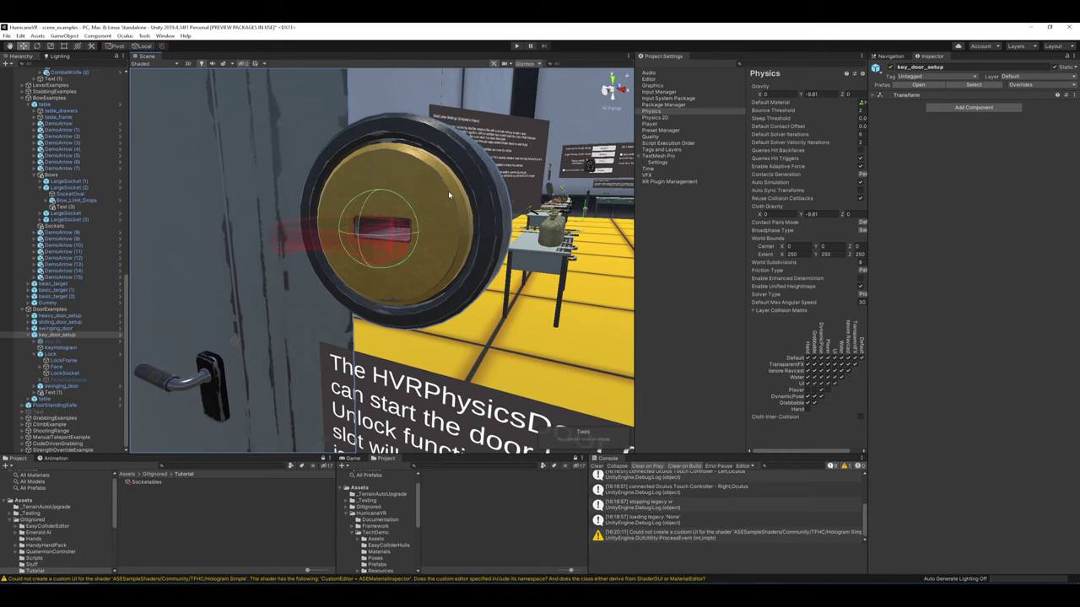
- Select LockSocket inside the door's Lock object and expand its Demo Lock component to inspect the settings
{"action": "left_click", "coordinate": [76, 354]}
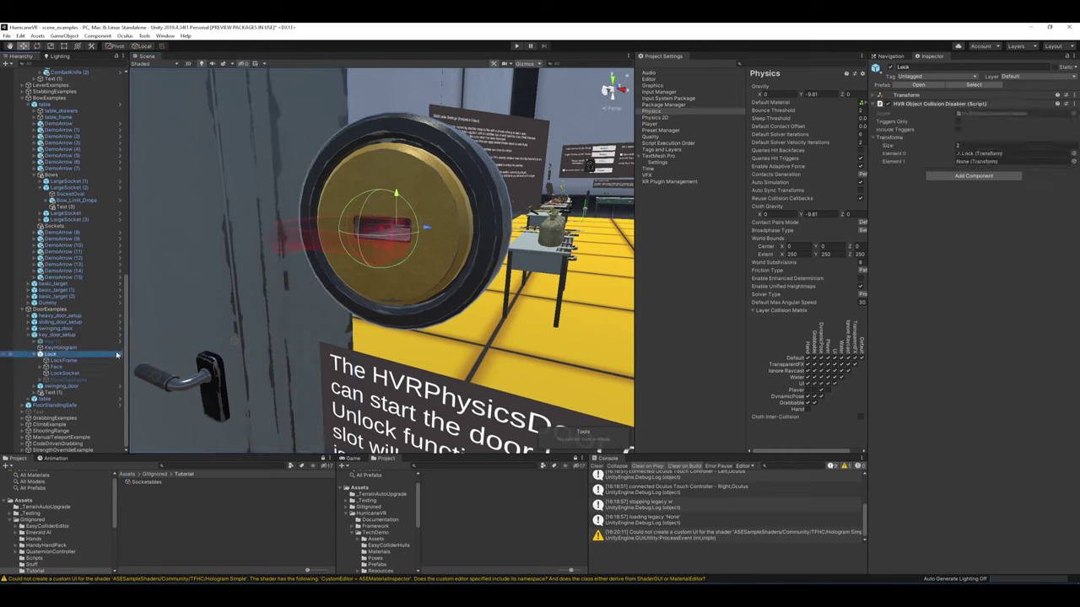
{"action": "left_click", "coordinate": [66, 372]}
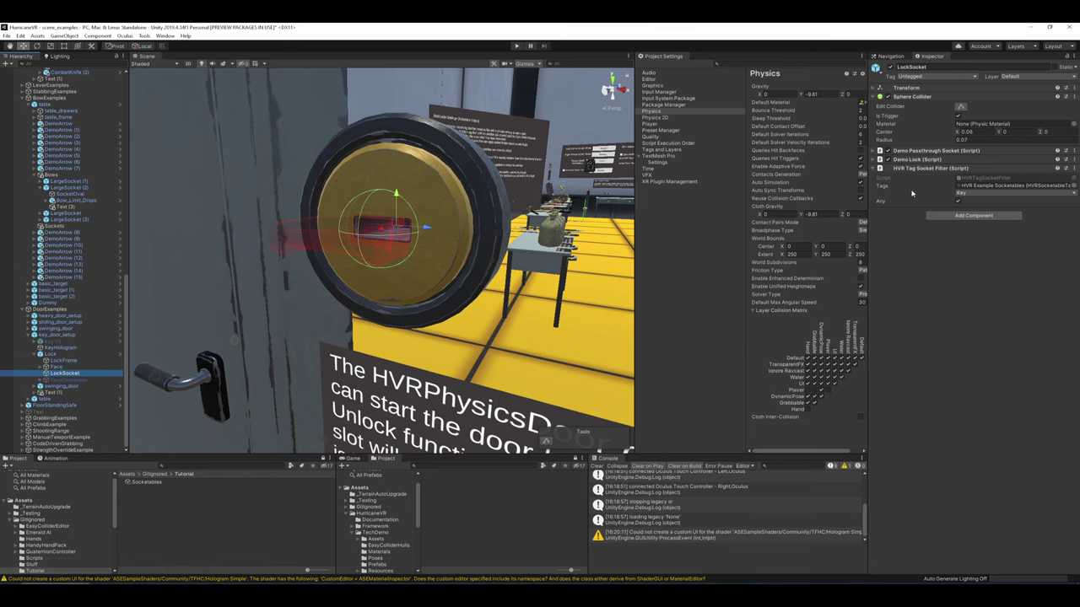
{"action": "right_click_drag", "start_coordinate": [523, 179], "coordinate": [572, 160]}
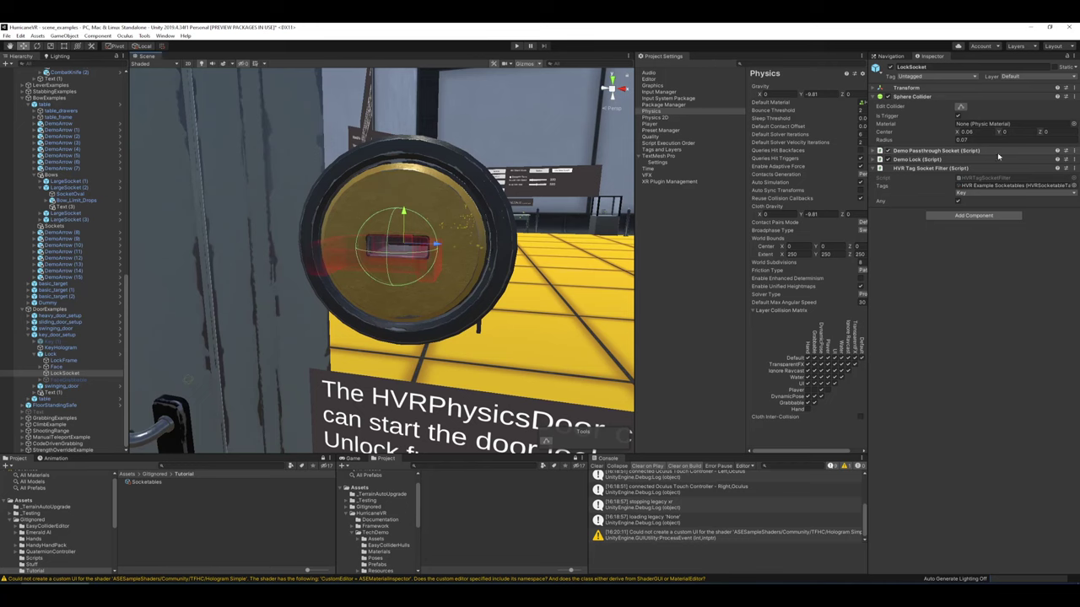
{"action": "left_click", "coordinate": [879, 160]}
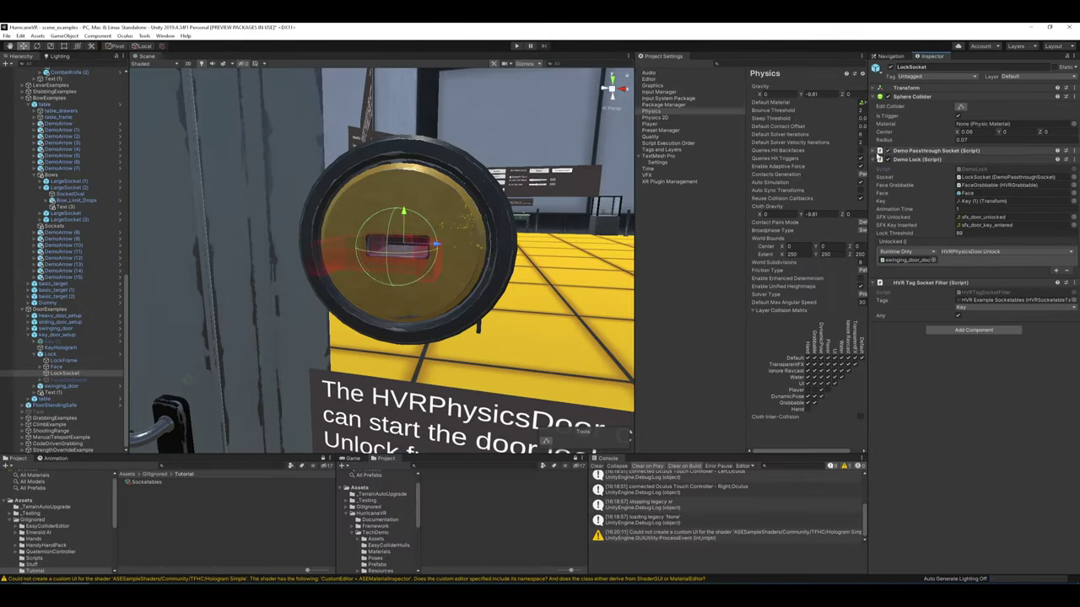
- Open the DemoPassthroughSocket script, examine its OnGrabbed method, and return to Unity
{"action": "left_click", "coordinate": [957, 151]}
{"action": "double_click", "coordinate": [966, 161]}
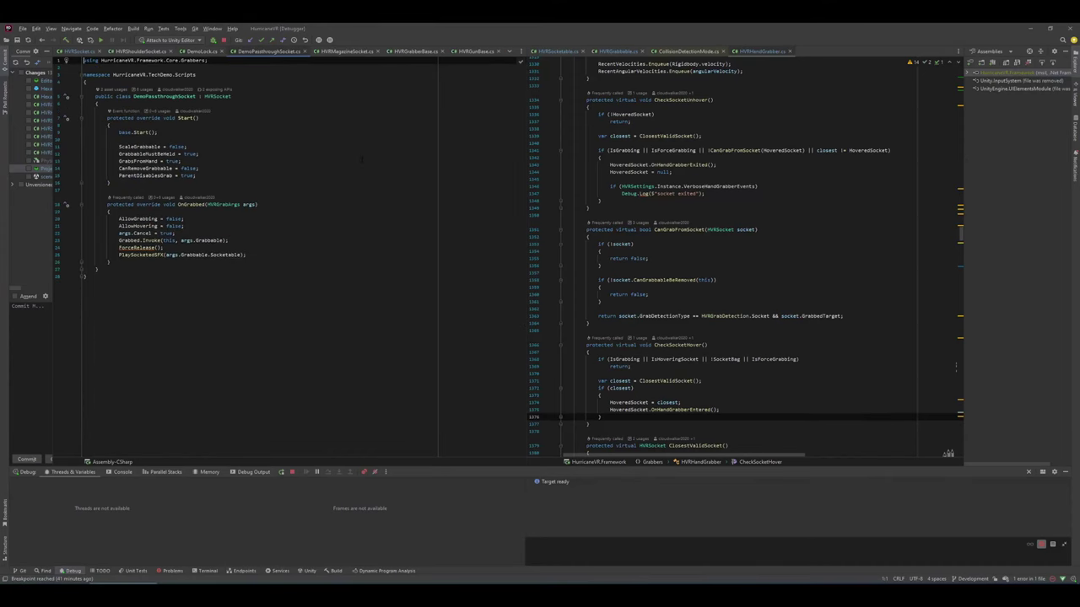
{"action": "mouse_move", "coordinate": [118, 211]}
{"action": "left_mouse_down"}
{"action": "mouse_move", "coordinate": [221, 262]}
{"action": "mouse_move", "coordinate": [251, 254]}
{"action": "mouse_move", "coordinate": [122, 226]}
{"action": "left_mouse_up"}
{"action": "left_click", "coordinate": [185, 234]}
{"action": "left_click", "coordinate": [212, 228]}
{"action": "left_click", "coordinate": [152, 255]}
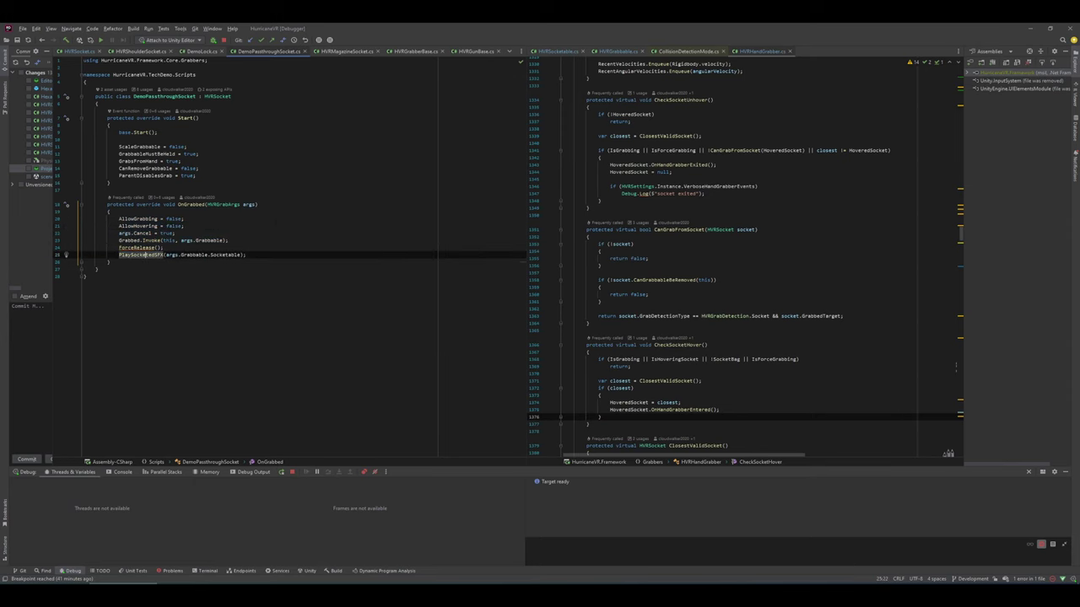
{"action": "left_click", "coordinate": [198, 220]}
{"action": "left_click", "coordinate": [190, 211]}
{"action": "left_click_drag", "start_coordinate": [190, 211], "coordinate": [253, 248]}
{"action": "left_click", "coordinate": [303, 234]}
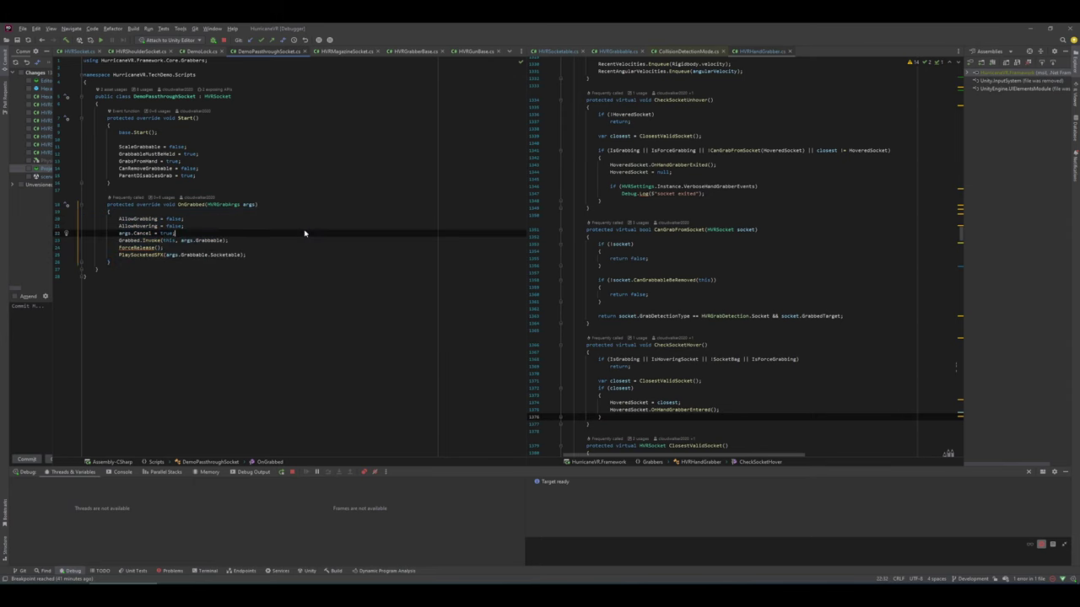
{"action": "key", "text": "alt+Tab"}
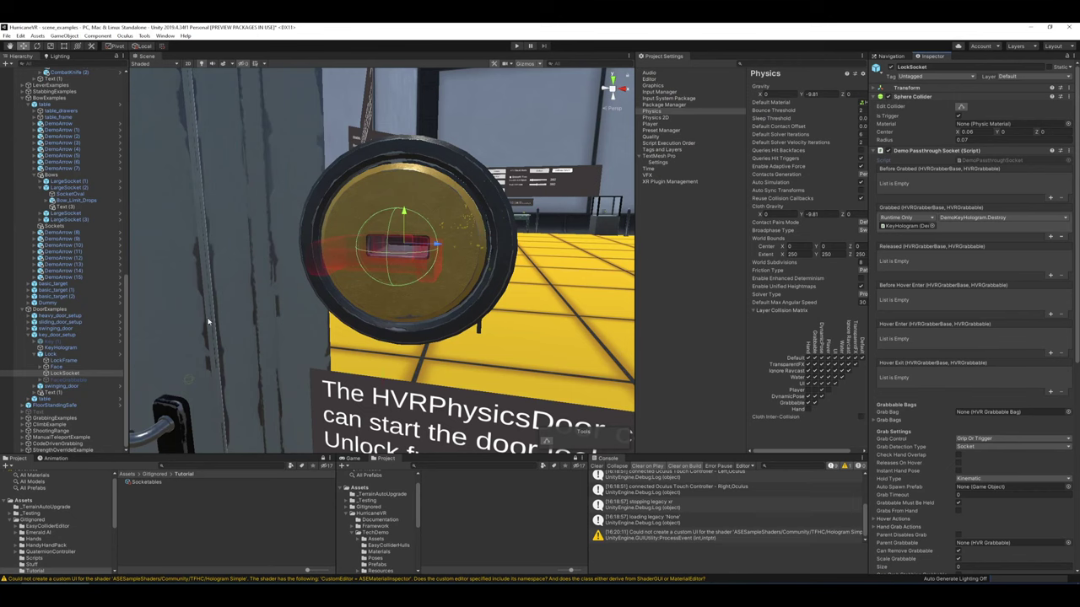
- Examine FaceGrabbable and the Lock object, viewing the lock face and key slot from several angles
{"action": "left_click", "coordinate": [67, 379]}
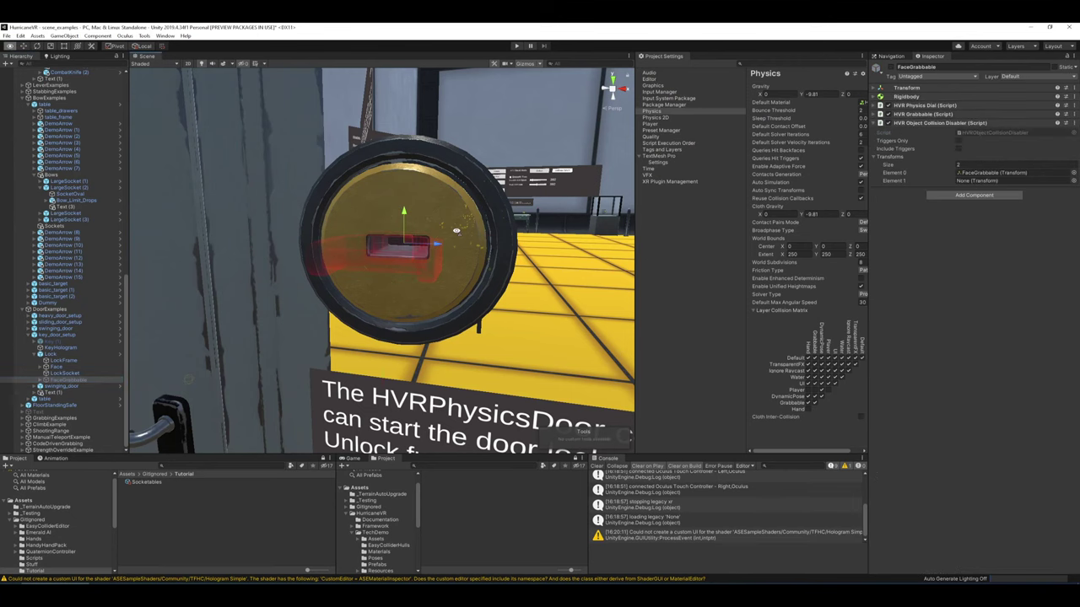
{"action": "right_click_drag", "start_coordinate": [456, 231], "coordinate": [436, 232]}
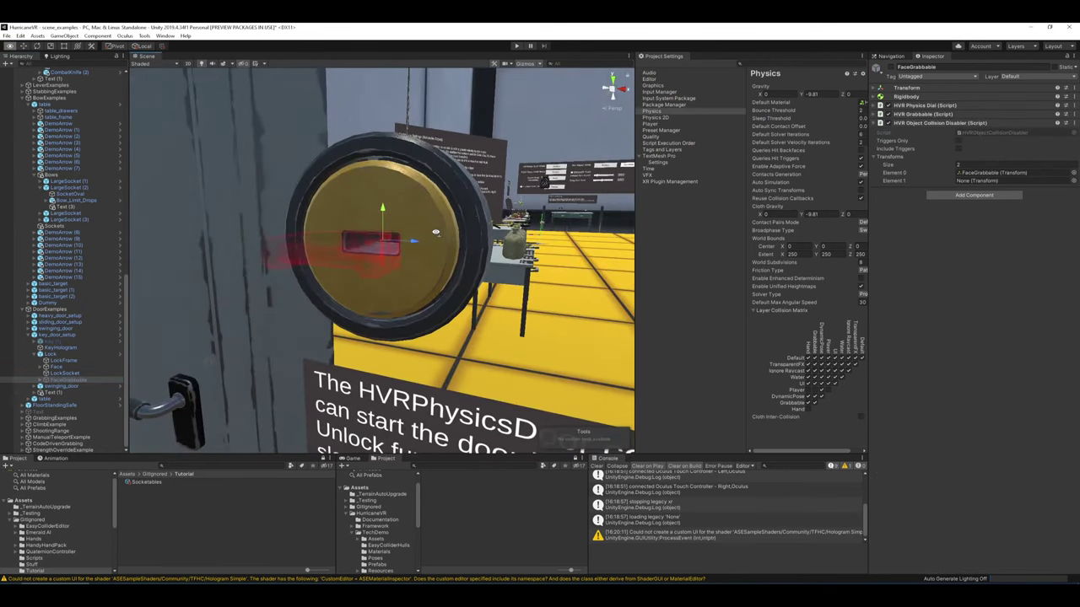
{"action": "left_click_drag", "start_coordinate": [435, 232], "coordinate": [409, 233], "text": "alt"}
{"action": "left_click", "coordinate": [65, 373]}
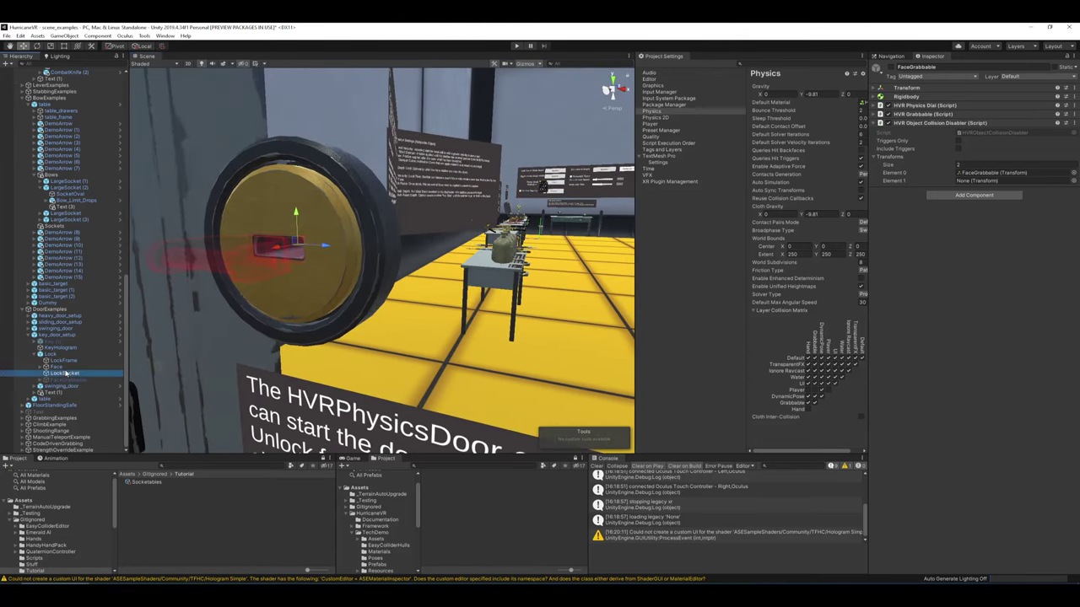
{"action": "left_click", "coordinate": [59, 367]}
{"action": "left_click", "coordinate": [52, 354]}
{"action": "right_click_drag", "start_coordinate": [437, 237], "coordinate": [428, 238]}
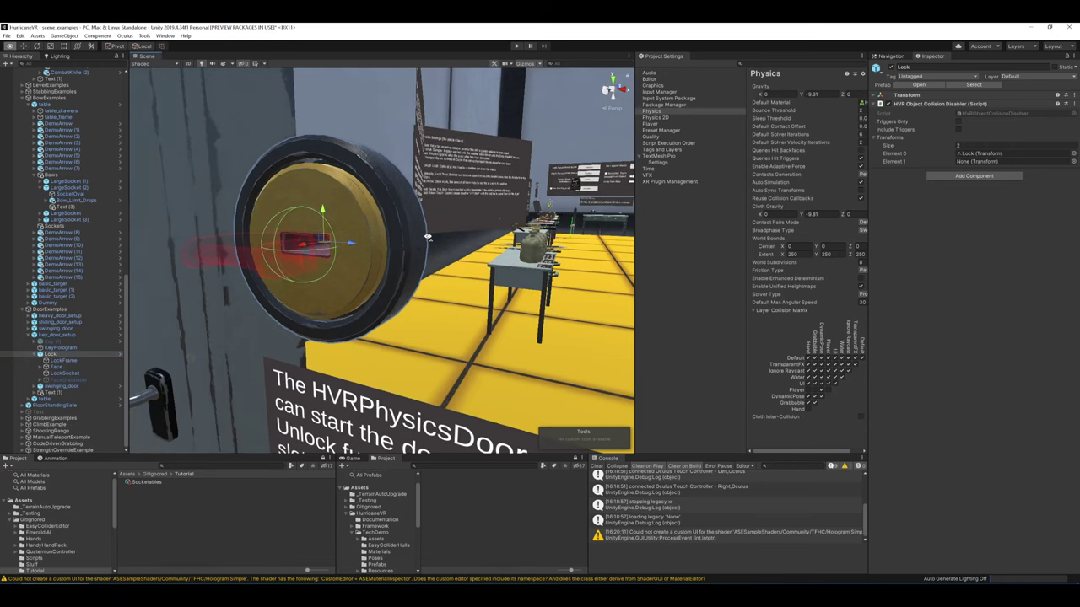
{"action": "left_click_drag", "start_coordinate": [427, 238], "coordinate": [454, 230], "text": "alt"}
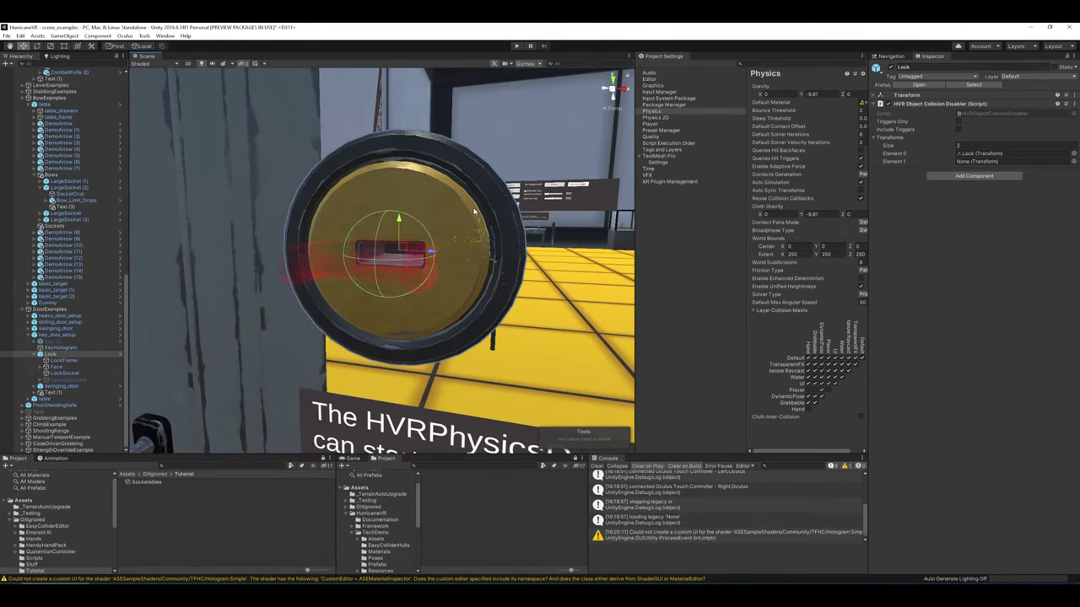
{"action": "right_click_drag", "start_coordinate": [388, 195], "coordinate": [419, 225]}
{"action": "left_click_drag", "start_coordinate": [419, 225], "coordinate": [319, 222], "text": "alt"}
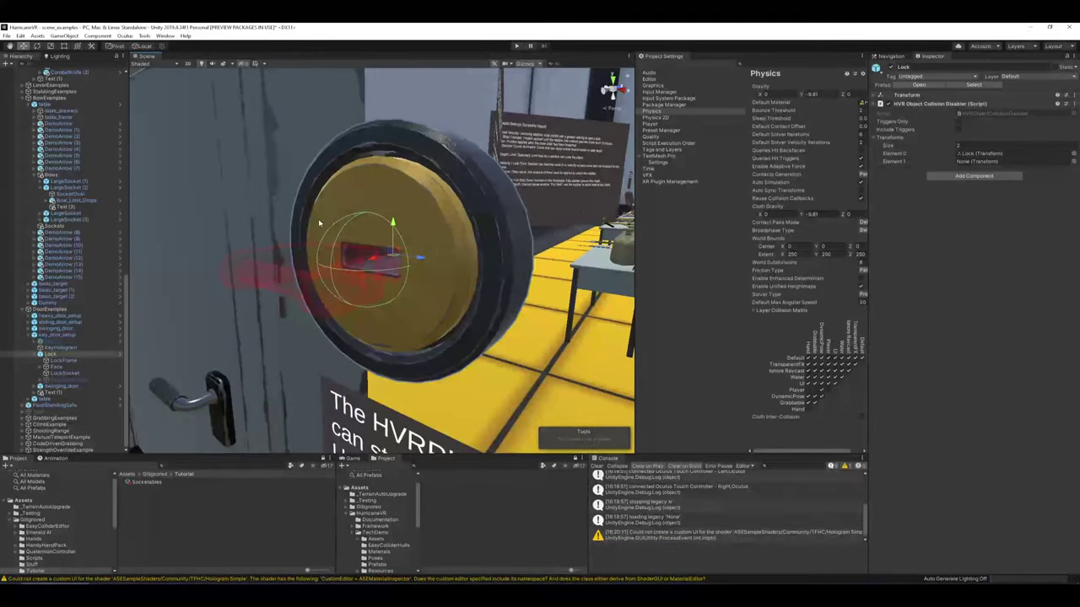
{"action": "left_click_drag", "start_coordinate": [401, 267], "coordinate": [476, 242], "text": "alt"}
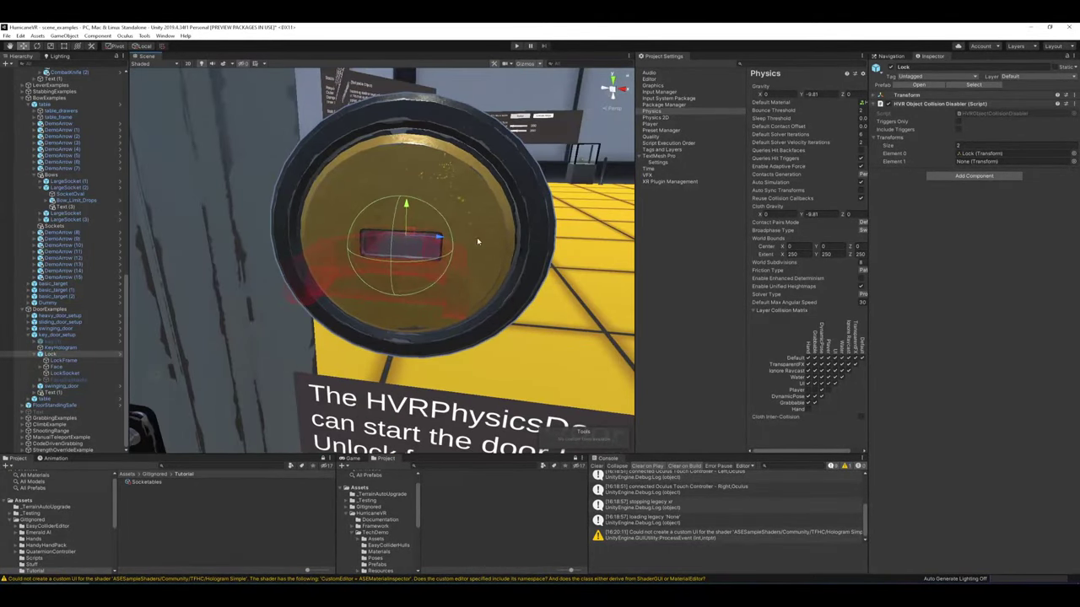
- Select LockSocket and collapse its Demo Passthrough Socket and Demo Lock components to inspect the HVR Tag Socket Filter
{"action": "left_click", "coordinate": [69, 373]}
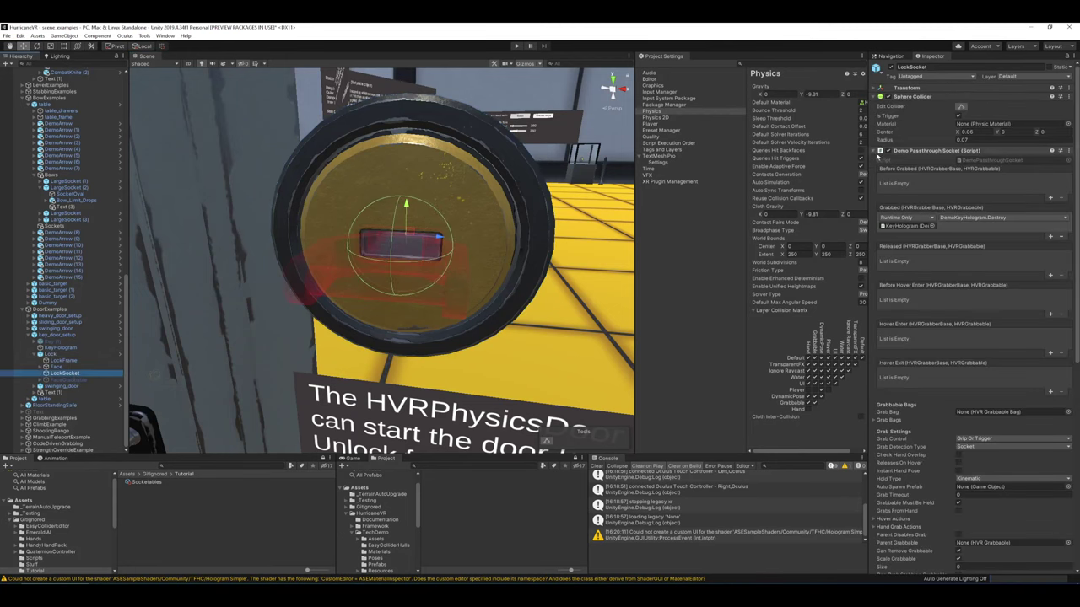
{"action": "left_click", "coordinate": [873, 151]}
{"action": "left_click", "coordinate": [936, 158]}
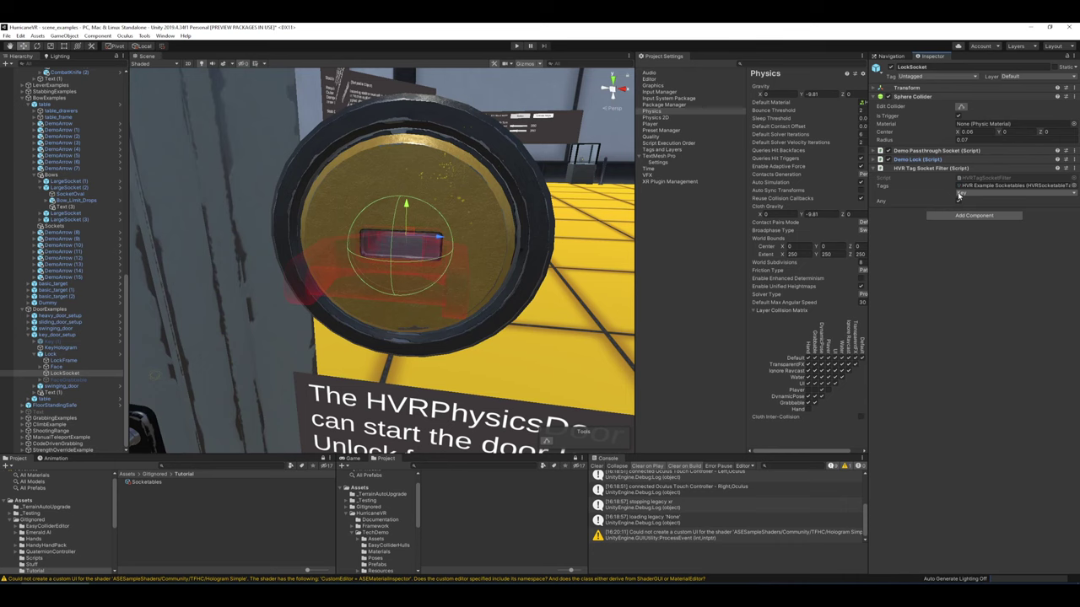
- Select the red Key on the door table and check which Socketable Tags its HVR Tag Socketable has
{"action": "left_click_drag", "start_coordinate": [126, 253], "coordinate": [172, 225]}
{"action": "right_click_drag", "start_coordinate": [283, 226], "coordinate": [401, 240]}
{"action": "key", "text": "w"}
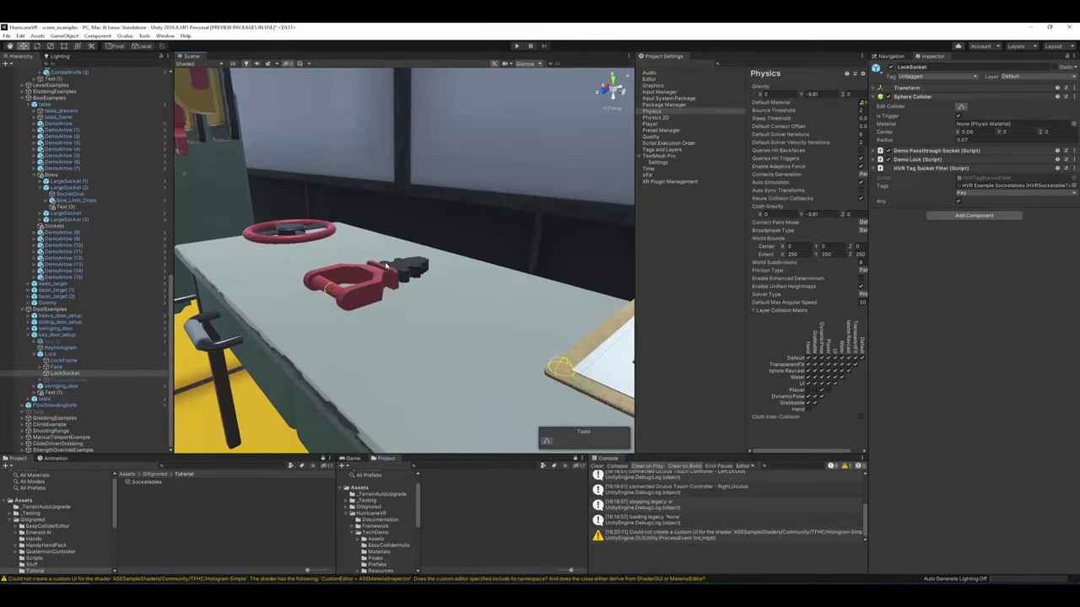
{"action": "left_click", "coordinate": [365, 291]}
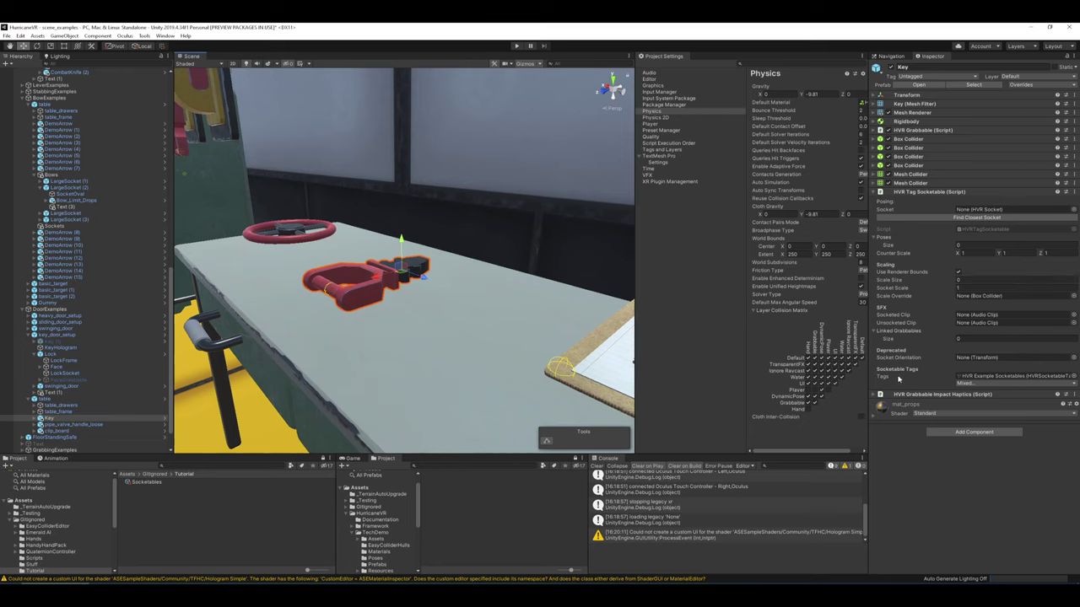
{"action": "left_click", "coordinate": [995, 384]}
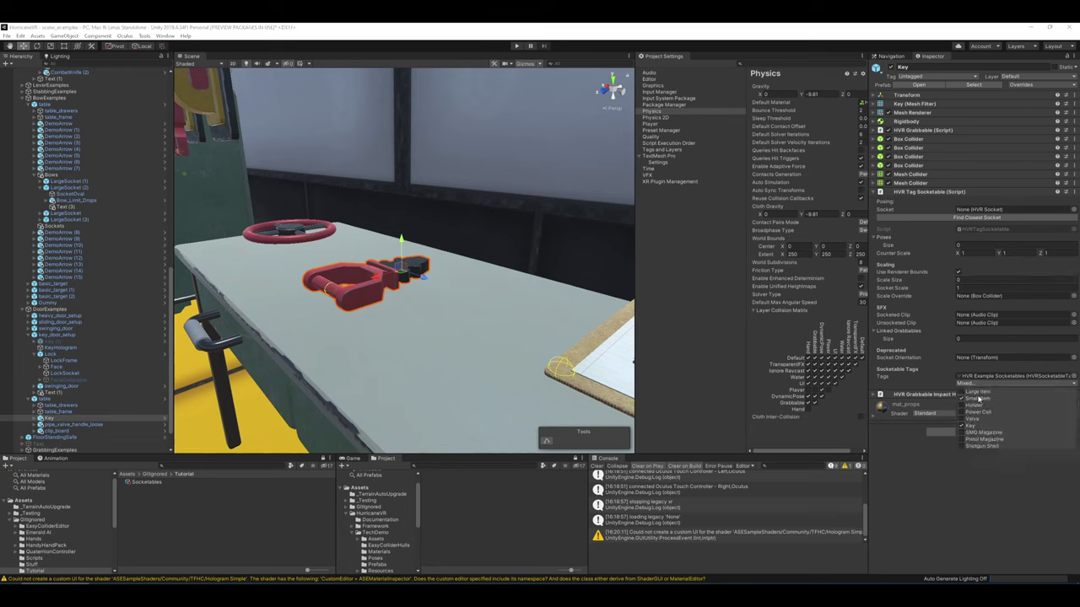
{"action": "left_click", "coordinate": [913, 439]}
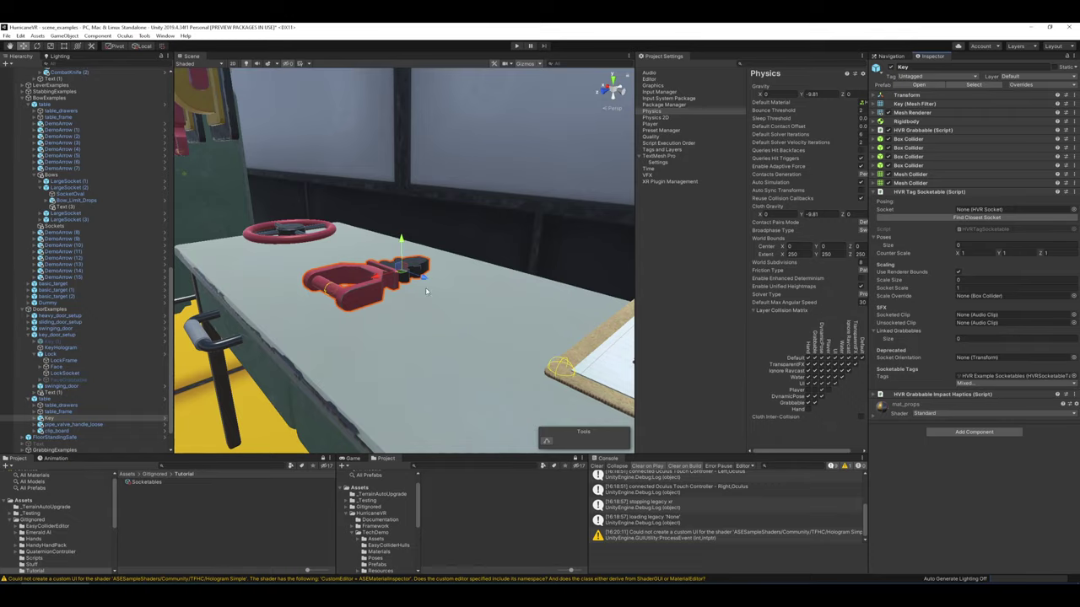
- Select HVR_smg at the "Socketed on start" display and shift it slightly along its vertical axis
{"action": "right_click_drag", "start_coordinate": [523, 219], "coordinate": [472, 147]}
{"action": "key", "text": "w"}
{"action": "left_click", "coordinate": [449, 187]}
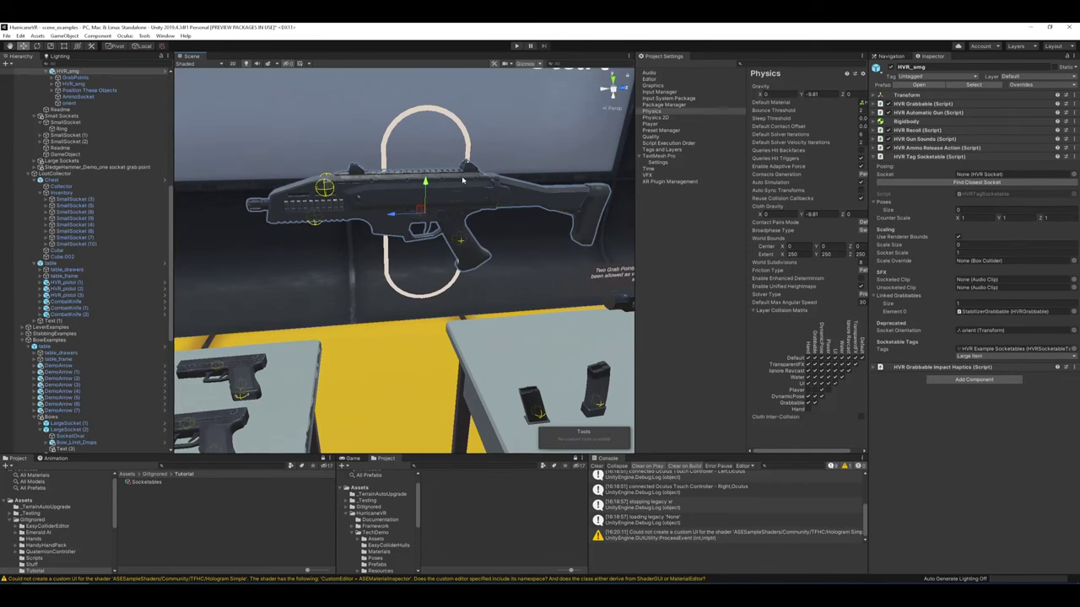
{"action": "left_click_drag", "start_coordinate": [424, 187], "coordinate": [425, 190]}
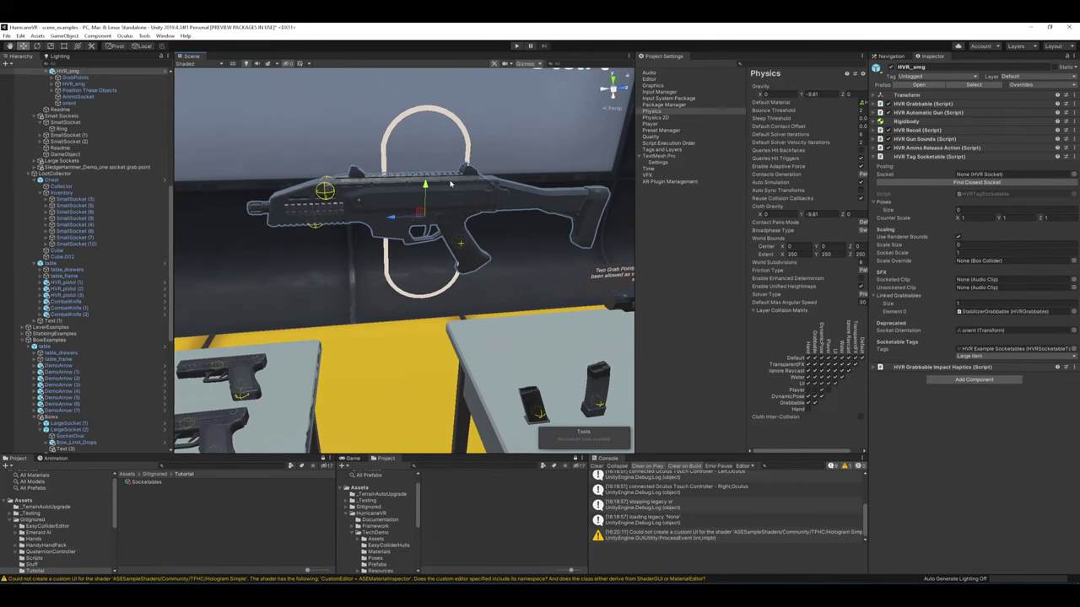
{"action": "right_click_drag", "start_coordinate": [455, 165], "coordinate": [434, 164]}
{"action": "mouse_move", "coordinate": [333, 187]}
{"action": "left_mouse_down"}
{"action": "mouse_move", "coordinate": [333, 103]}
{"action": "mouse_move", "coordinate": [333, 241]}
{"action": "mouse_move", "coordinate": [330, 173]}
{"action": "left_mouse_up"}
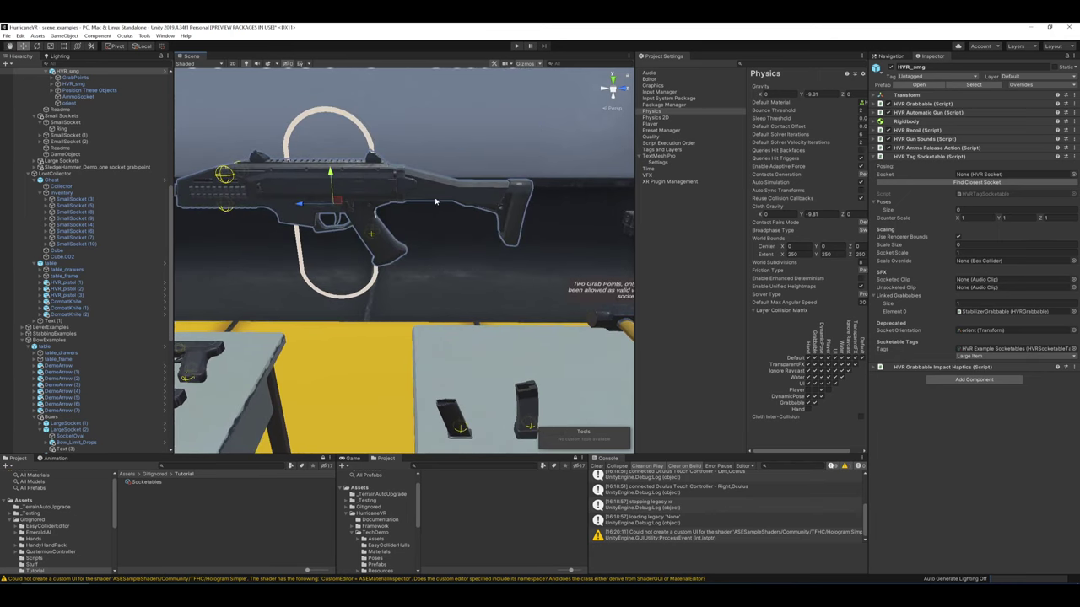
{"action": "mouse_move", "coordinate": [437, 203]}
{"action": "right_mouse_down"}
{"action": "mouse_move", "coordinate": [472, 193]}
{"action": "mouse_move", "coordinate": [439, 199]}
{"action": "right_mouse_up"}
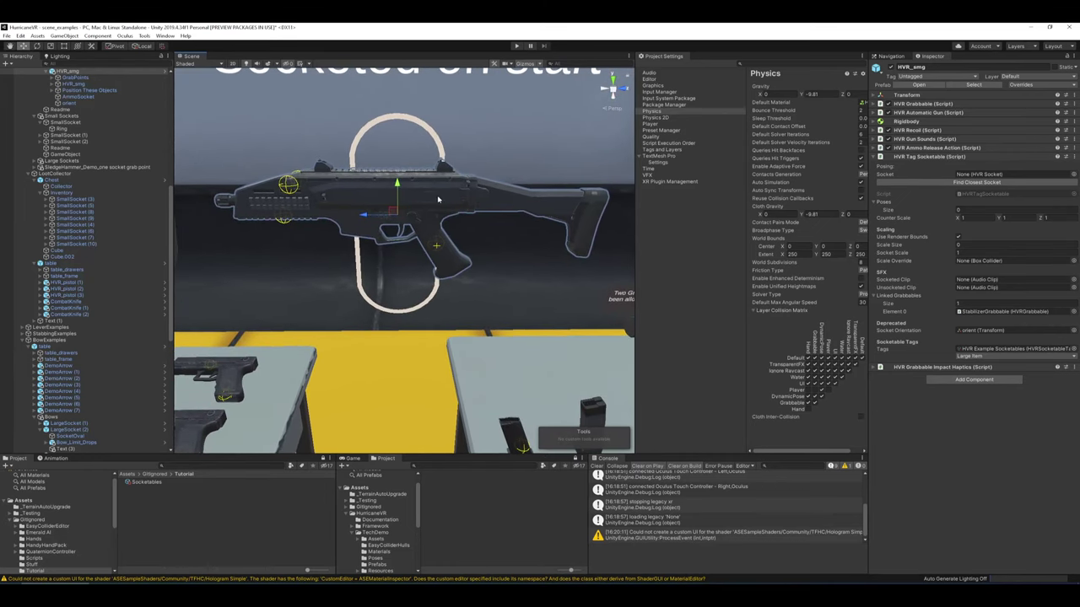